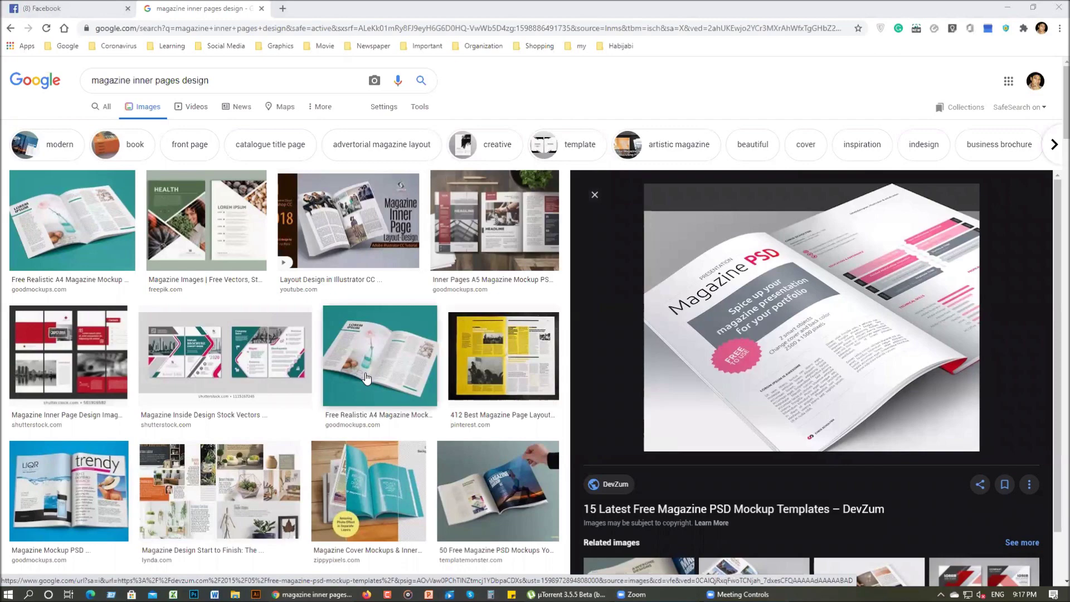
- Browse the magazine inner page design image results and preview several layout examples, including the Illustrator CC layout and the brochure spreads
scroll(366, 378, "down", 4)
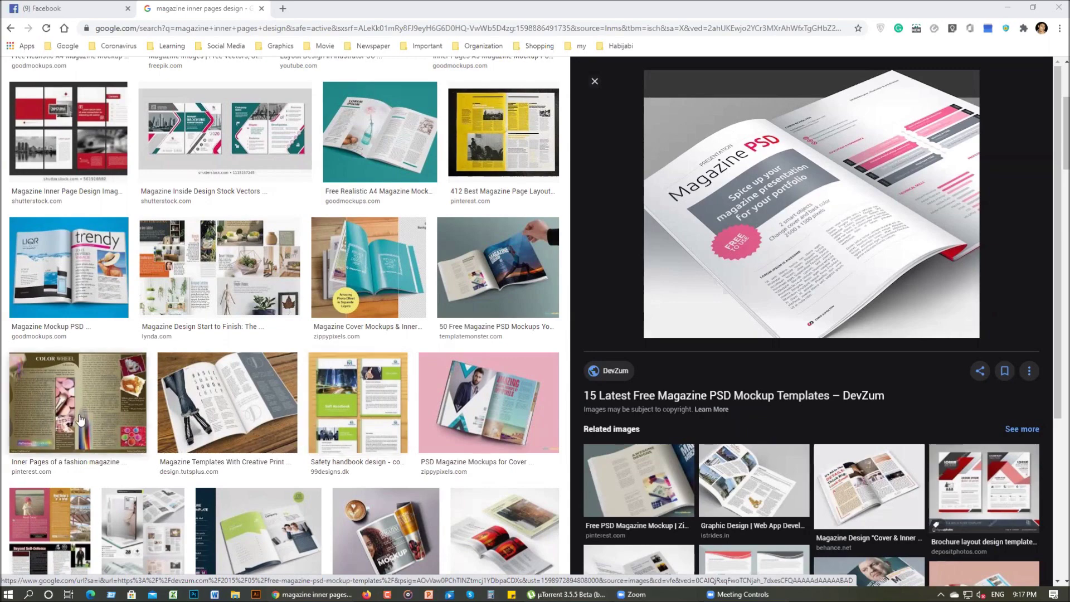
scroll(144, 454, "up", 2)
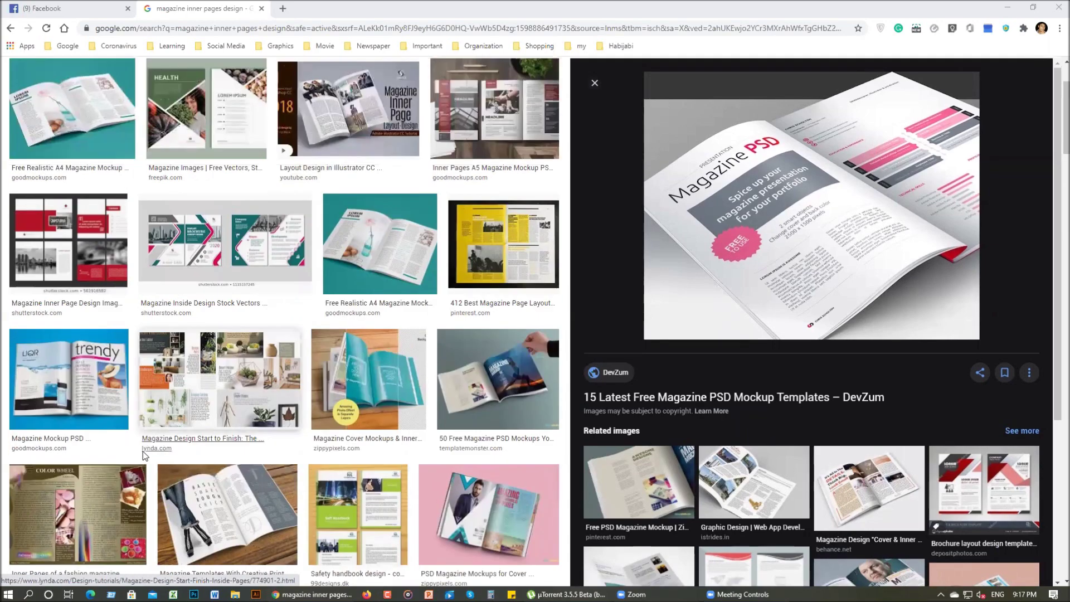
scroll(357, 217, "up", 2)
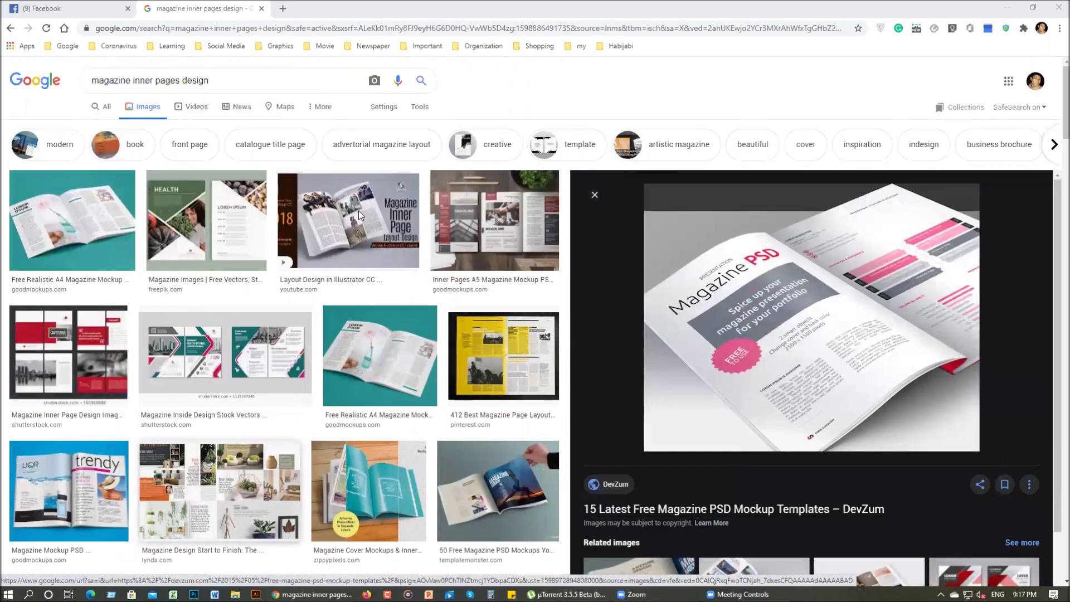
left_click(333, 223)
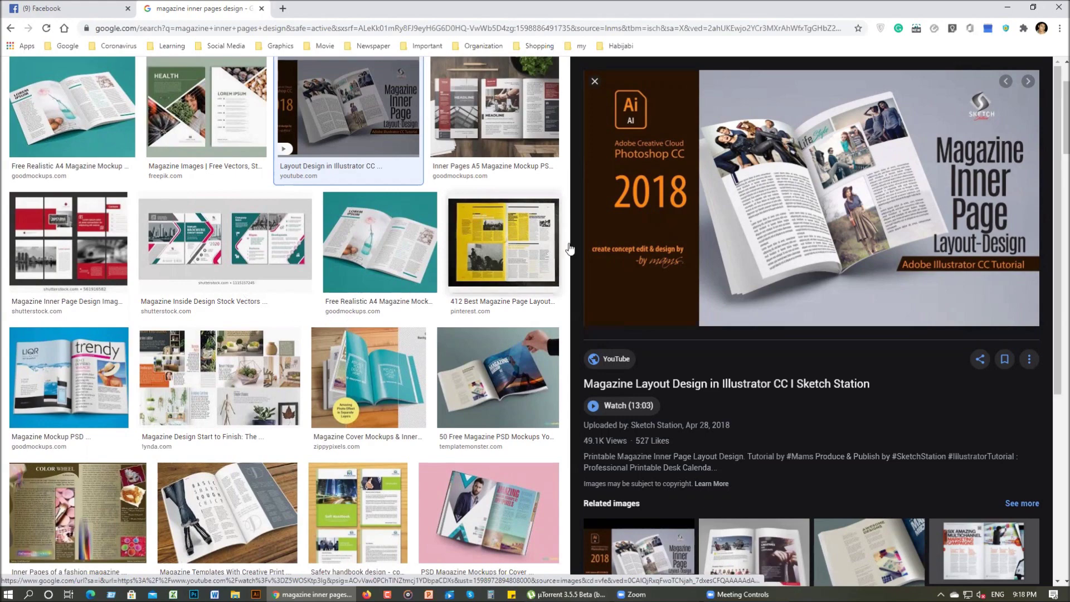
scroll(358, 287, "down", 4)
key("Left")
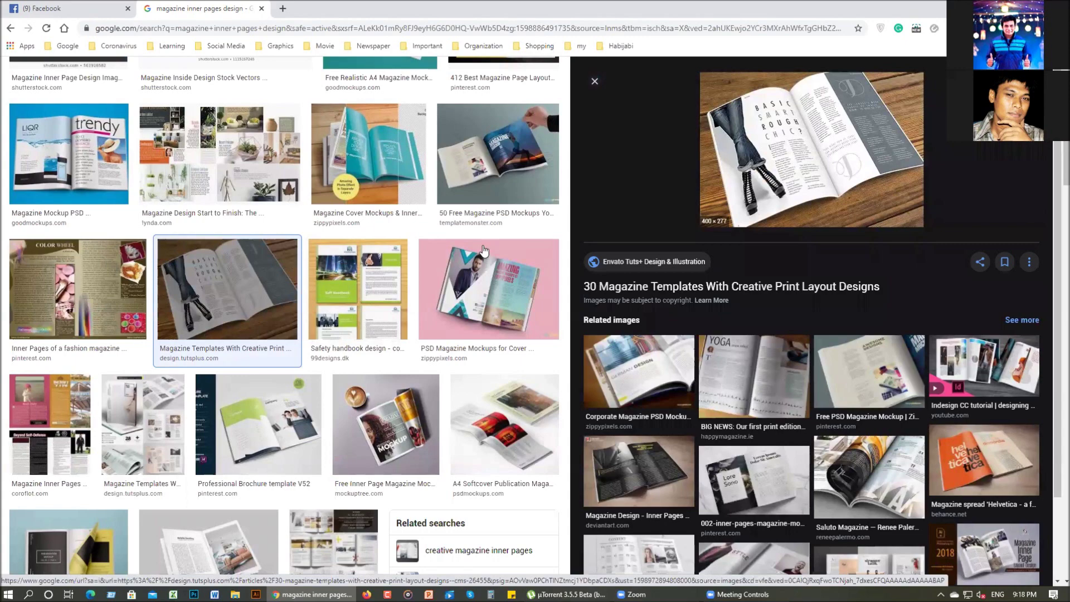
scroll(482, 252, "down", 1)
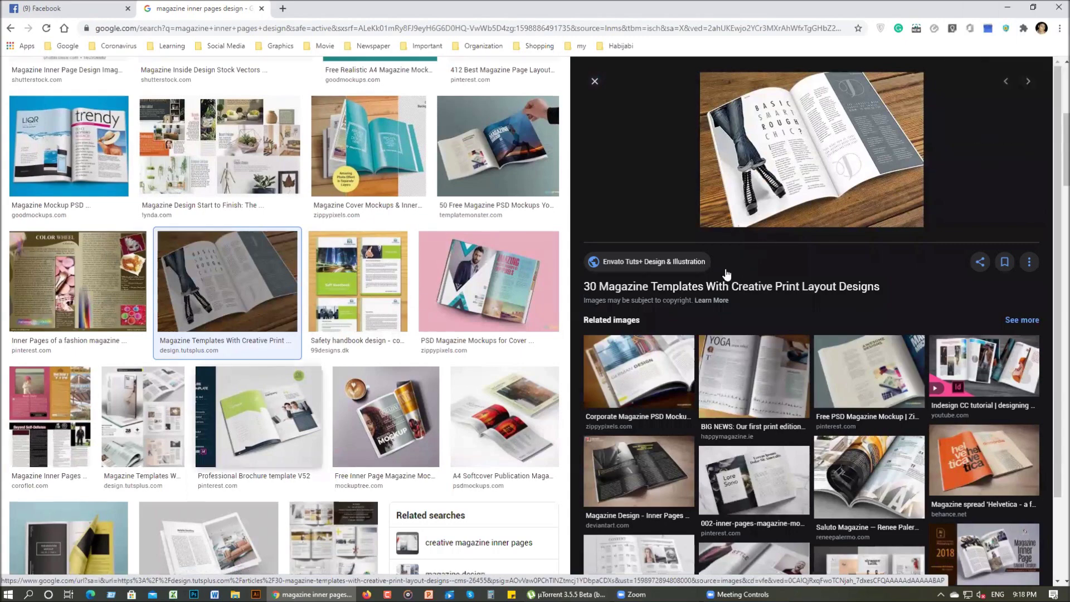
scroll(727, 274, "down", 3)
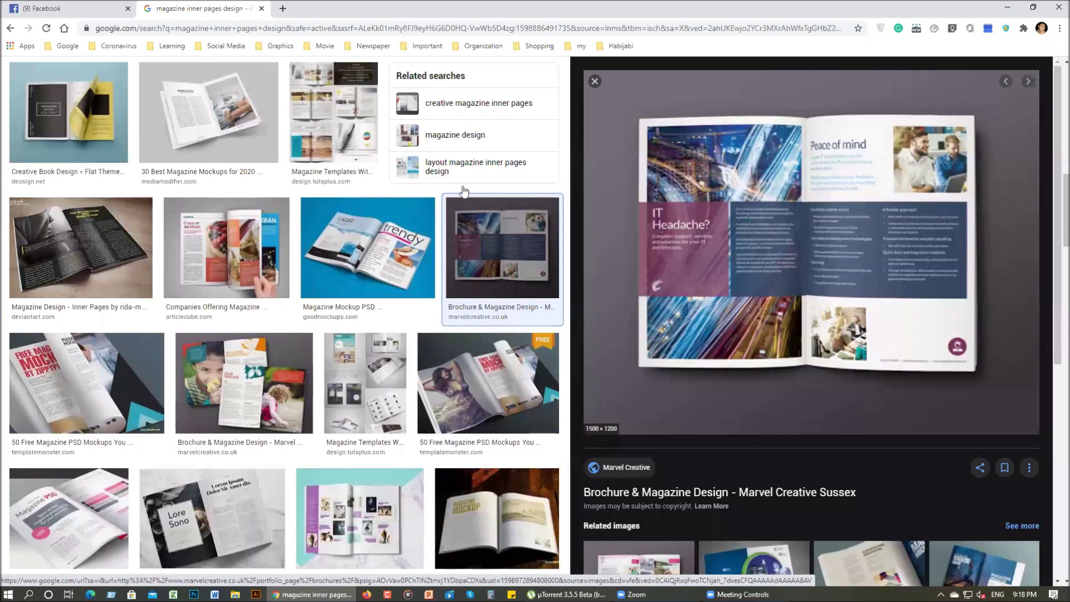
key("Right")
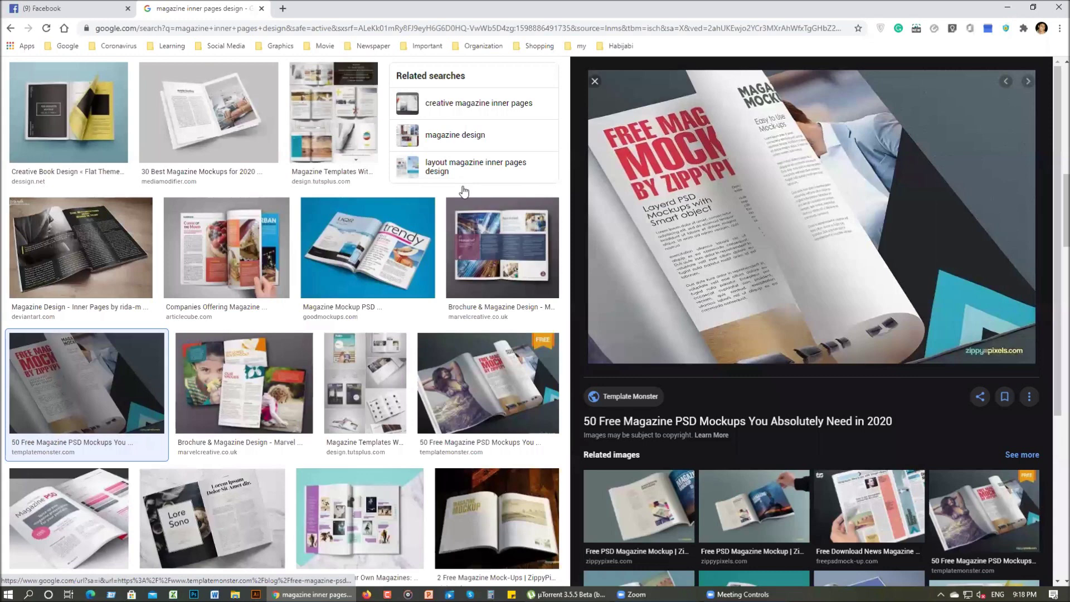
scroll(464, 192, "down", 6)
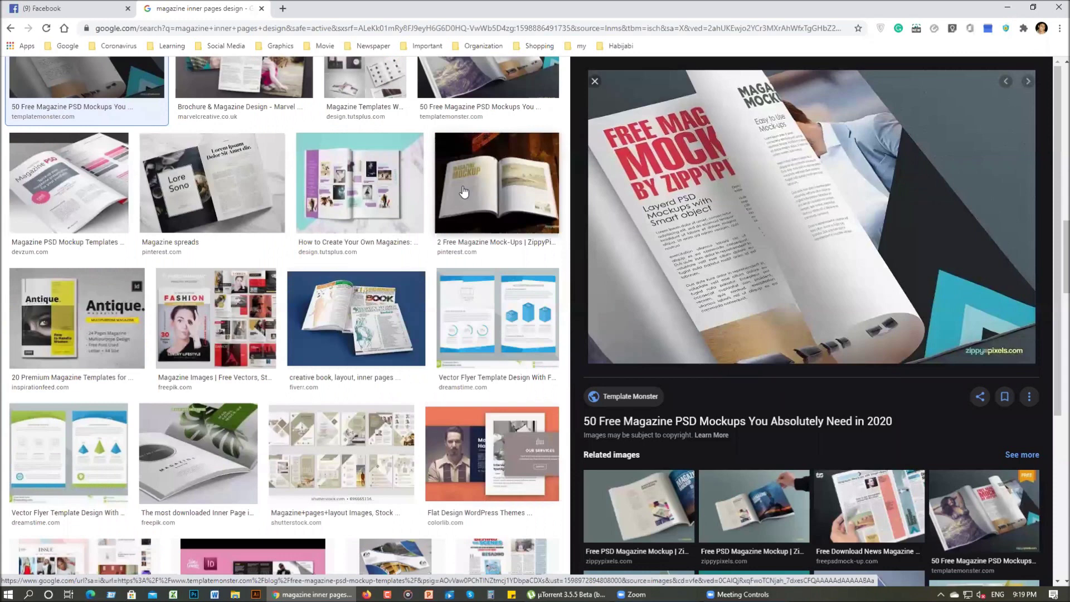
- Preview the open magazine mockup on dark wood and the covers-and-inner-pages catalog design, and look through further results
left_click(463, 192)
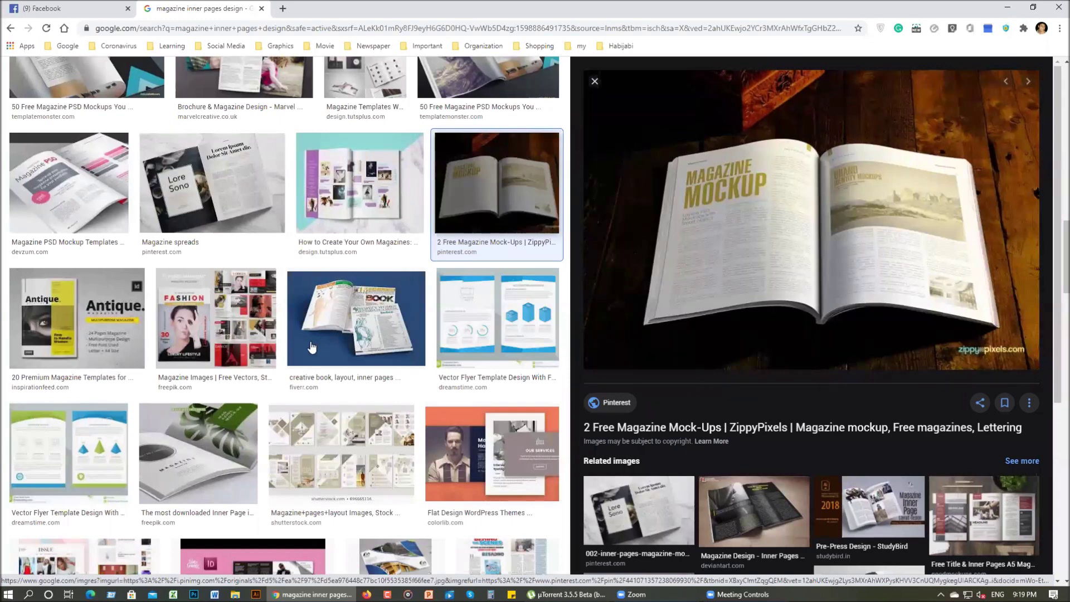
scroll(382, 330, "down", 1)
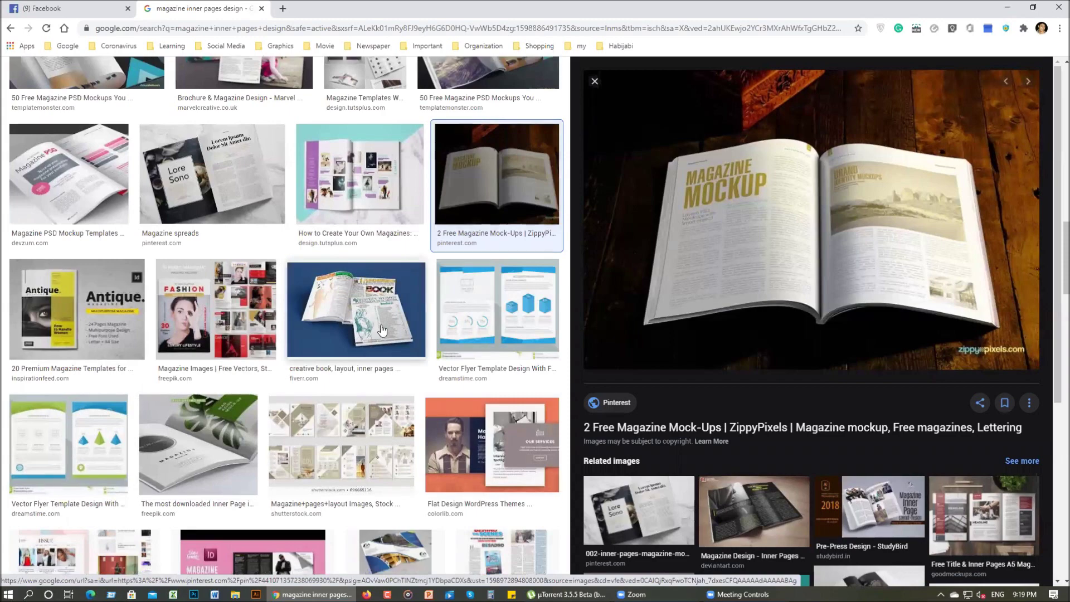
scroll(397, 299, "down", 5)
left_click(398, 299)
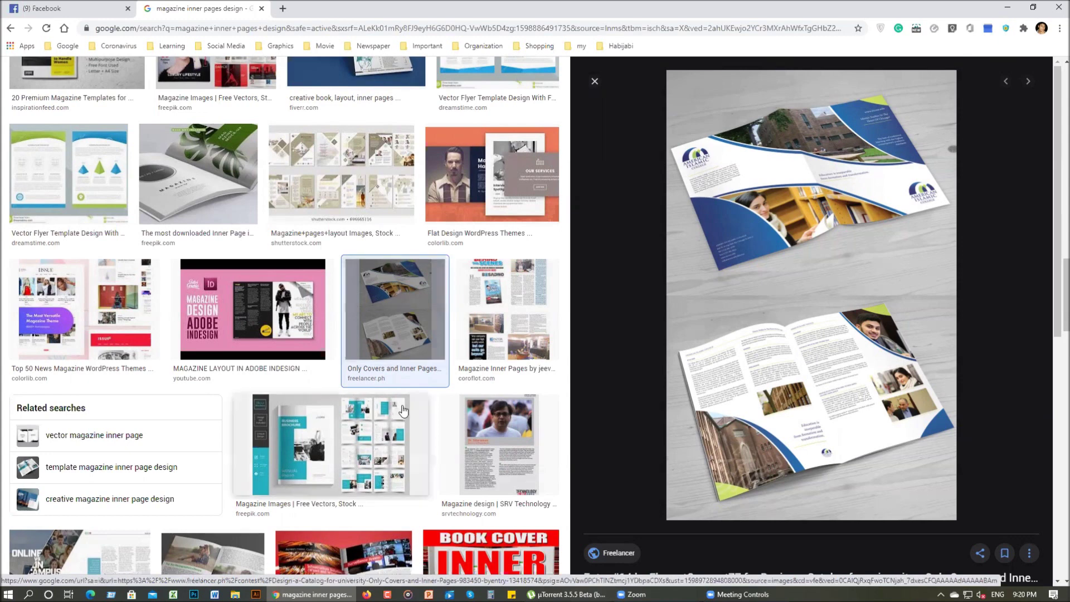
scroll(400, 422, "down", 1)
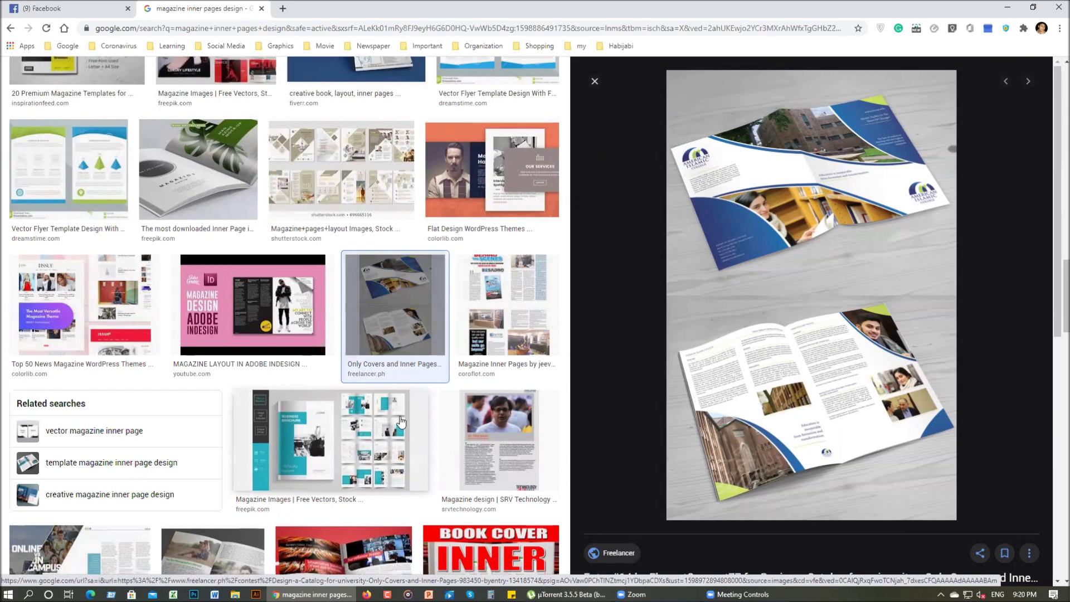
scroll(401, 422, "down", 3)
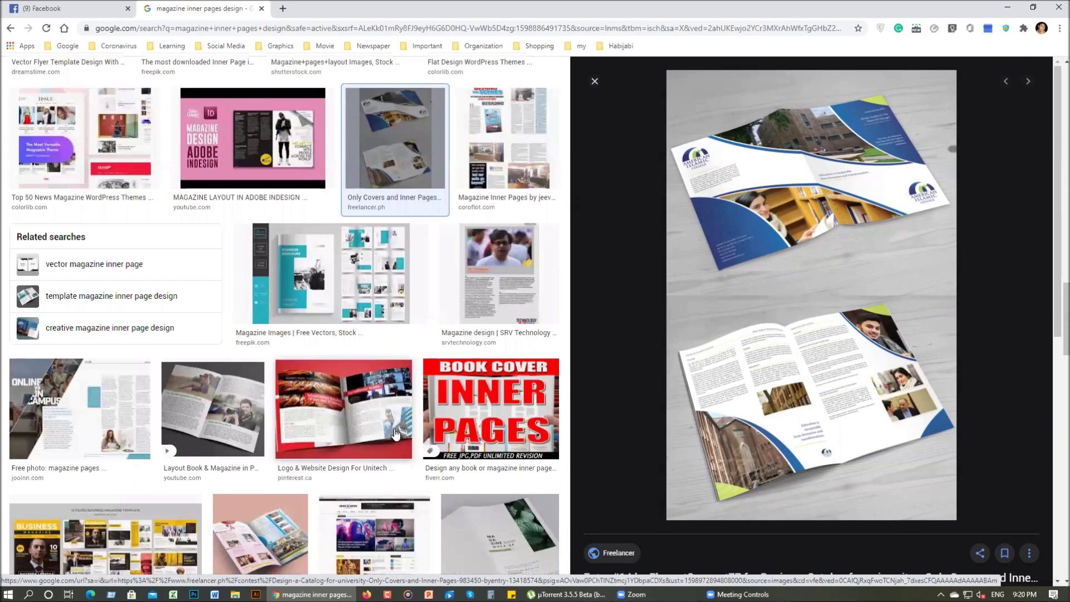
scroll(395, 434, "down", 2)
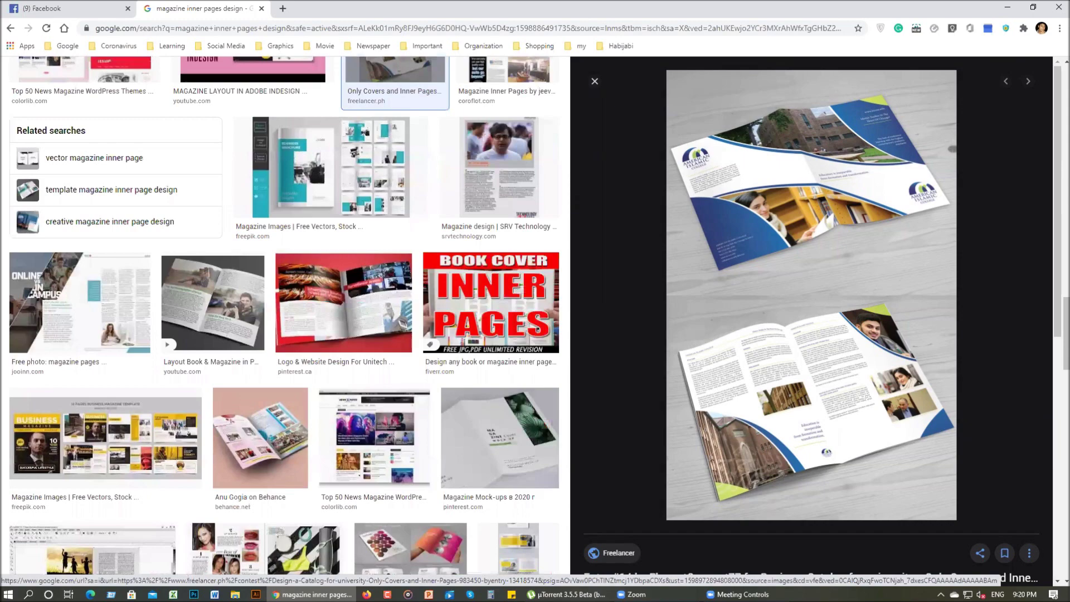
scroll(736, 556, "down", 3)
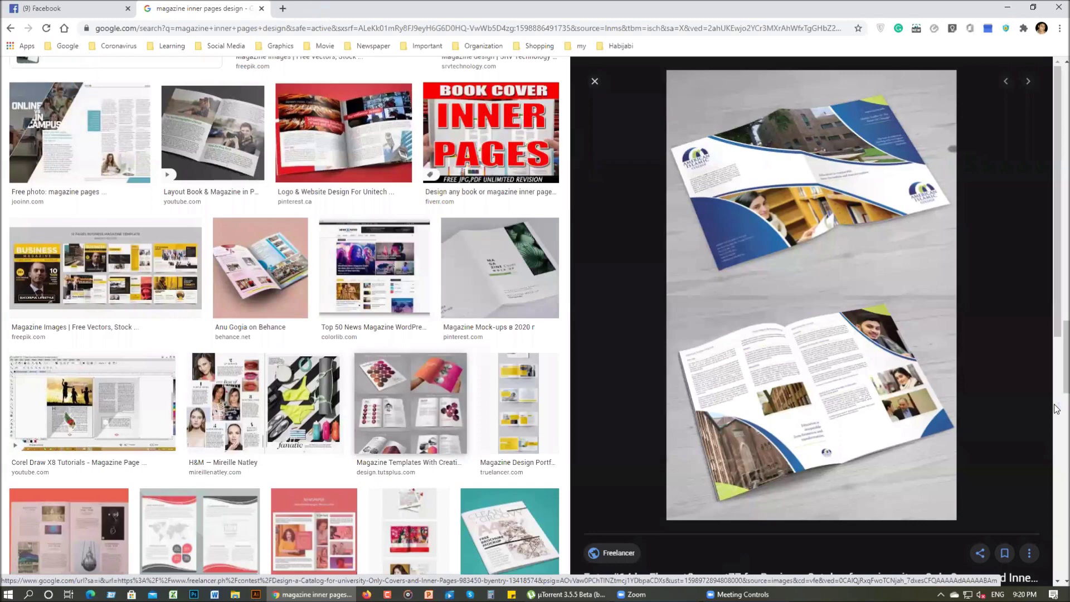
- Search Google for "ghost" in a new browser tab
key("ctrl+t")
type("g")
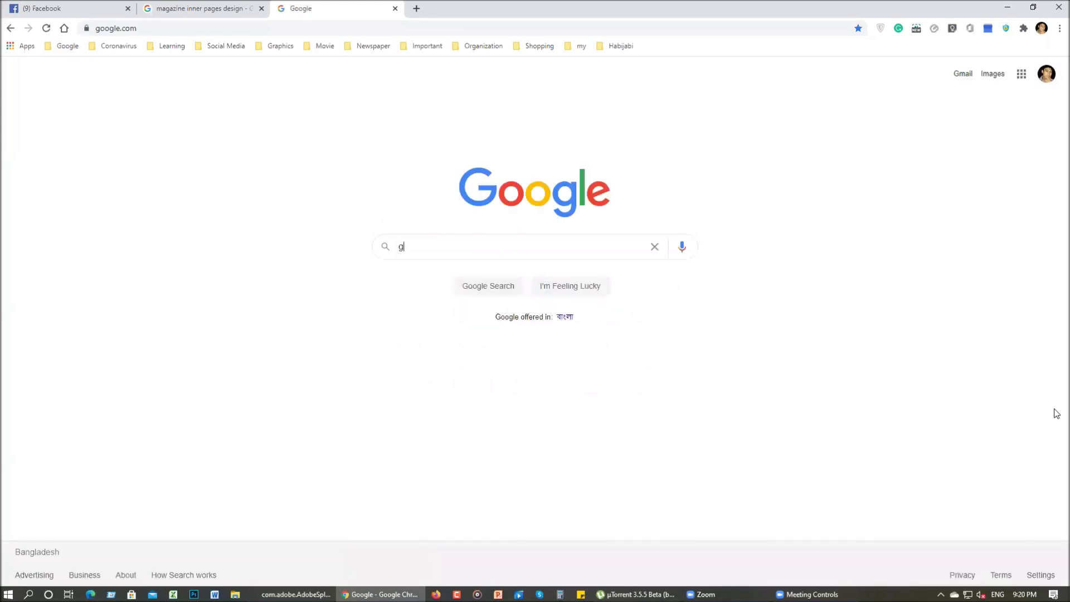
type("hos")
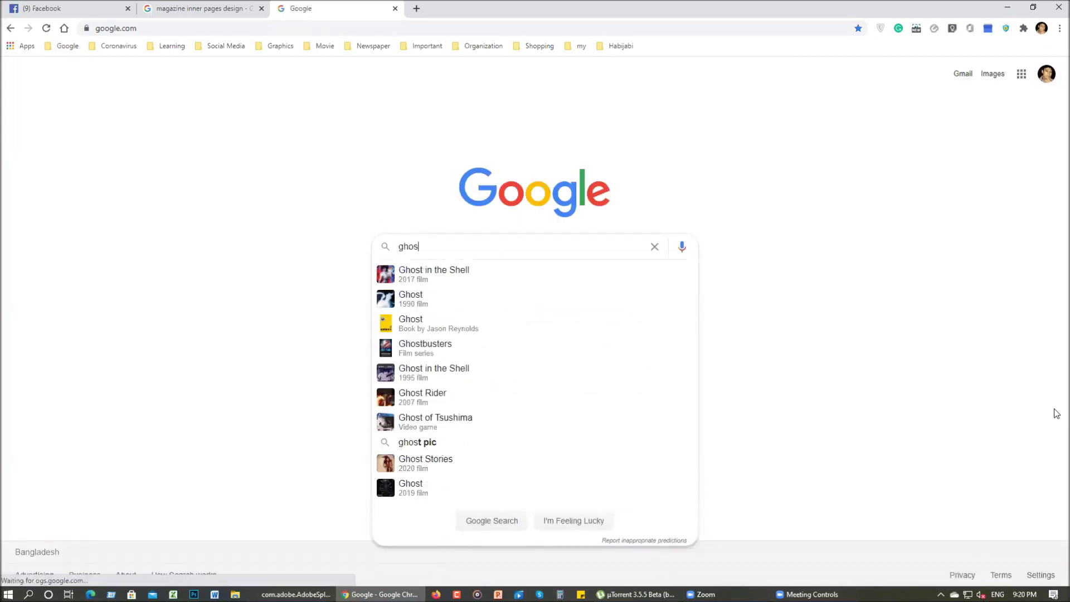
type("t")
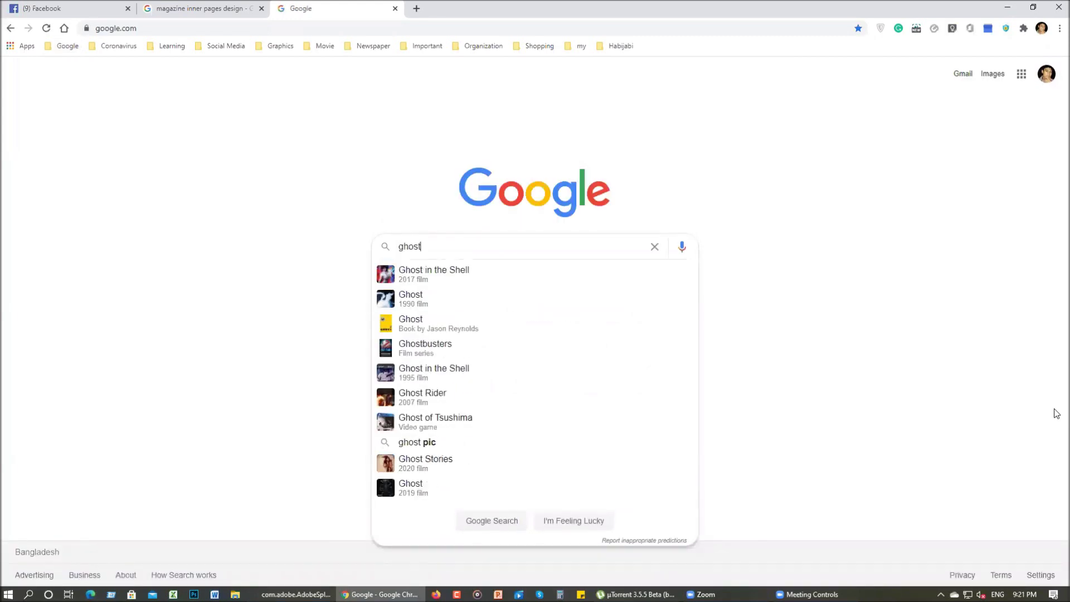
key("Return")
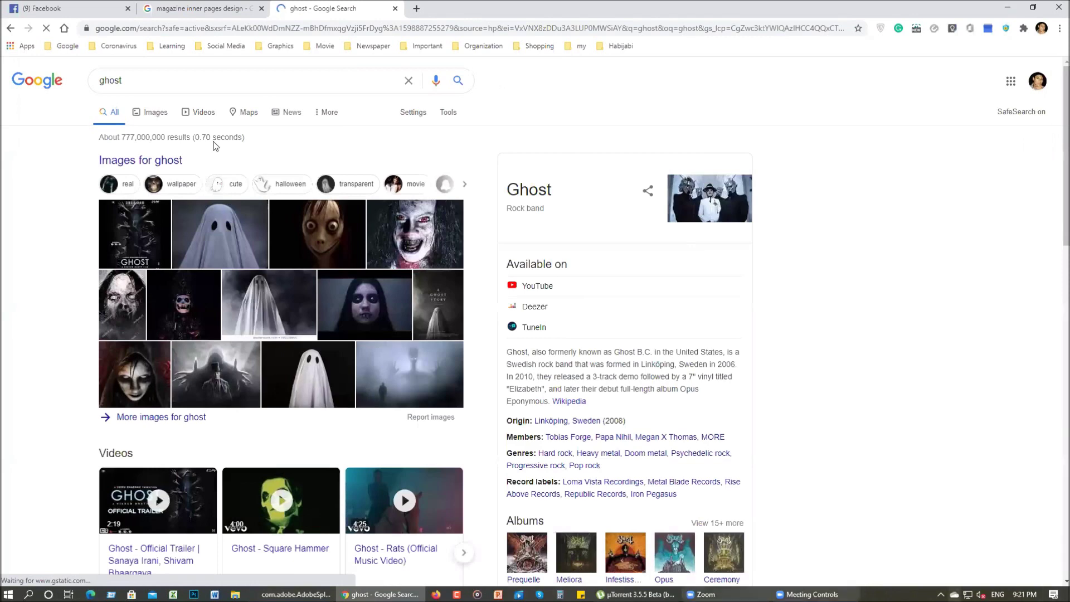
- Open the Wikipedia article Ghost (1990 film) from the search results in a separate tab and show it
scroll(262, 448, "down", 5)
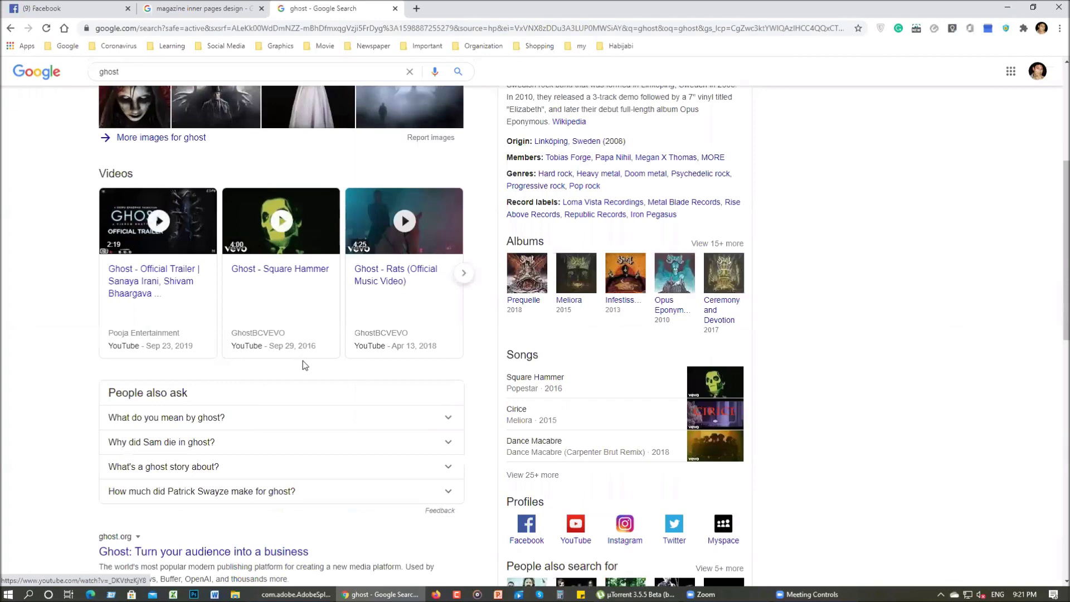
scroll(302, 360, "down", 5)
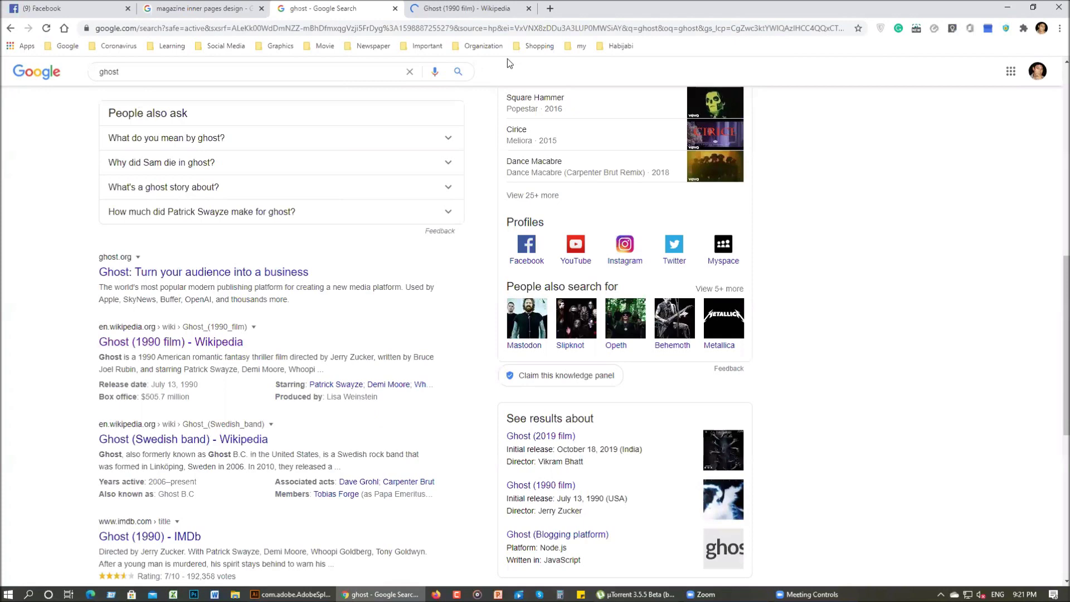
key("ctrl+Tab")
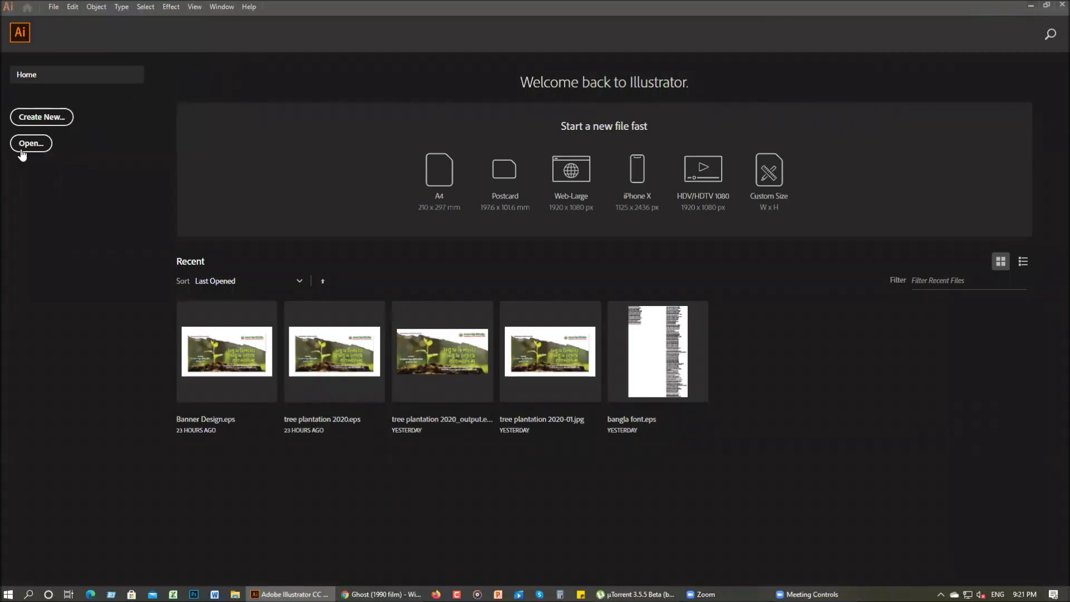
- Switch to Illustrator and open inner page.ai from Bangladesh Youth Initiative > magazine > durontho on New Volume (E:)
left_click(23, 147)
left_click(64, 351)
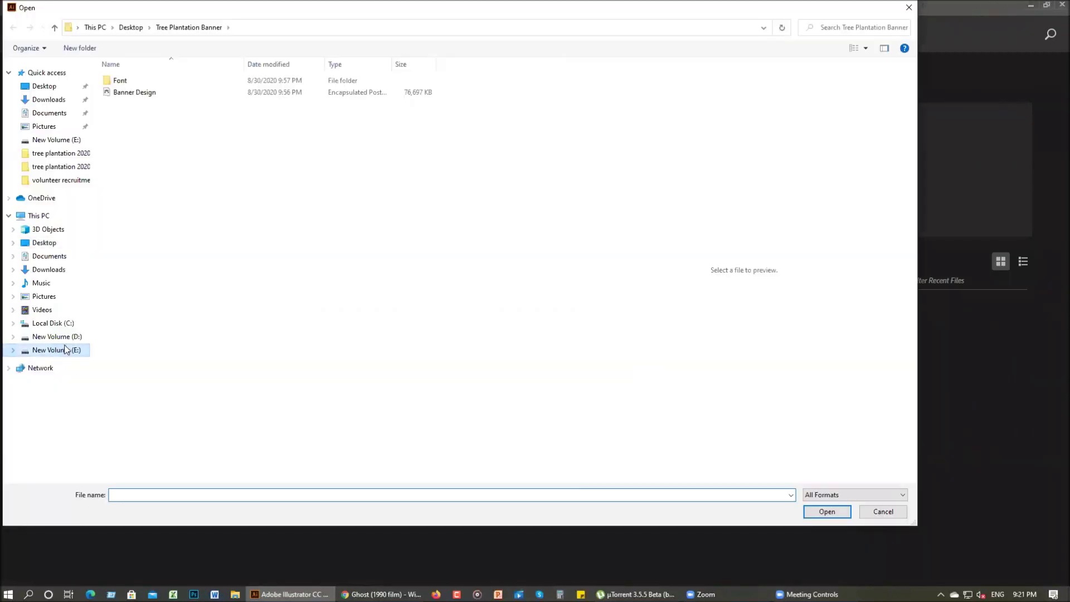
left_click(143, 153)
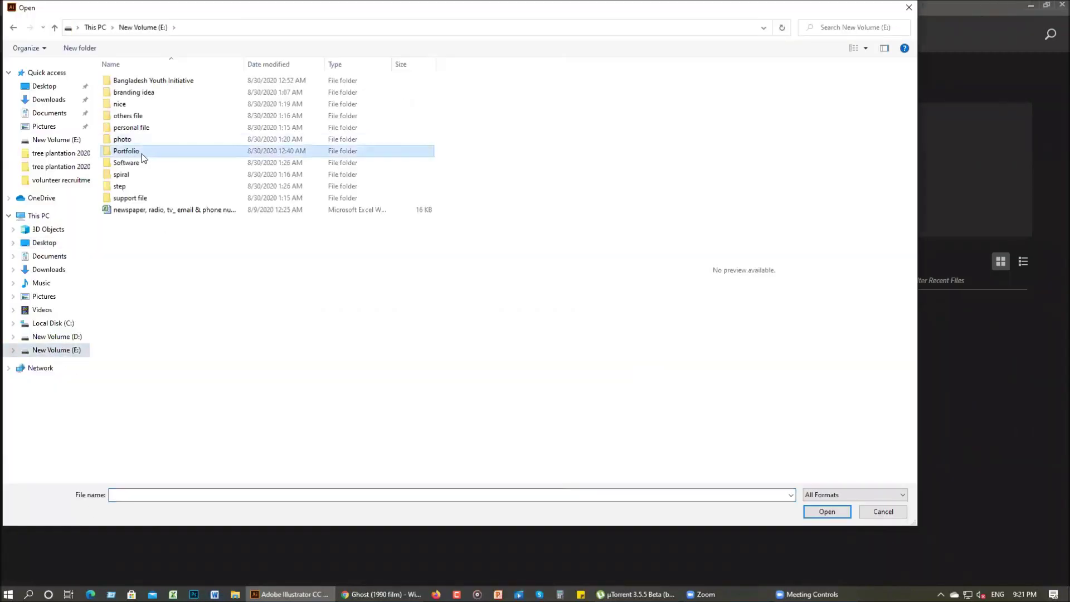
double_click(152, 81)
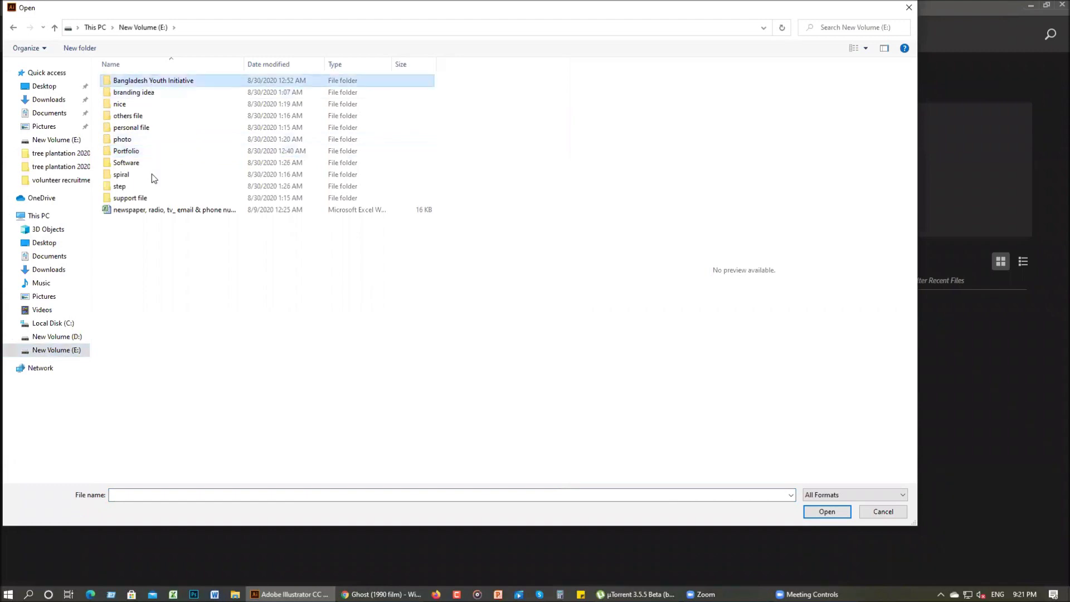
double_click(138, 153)
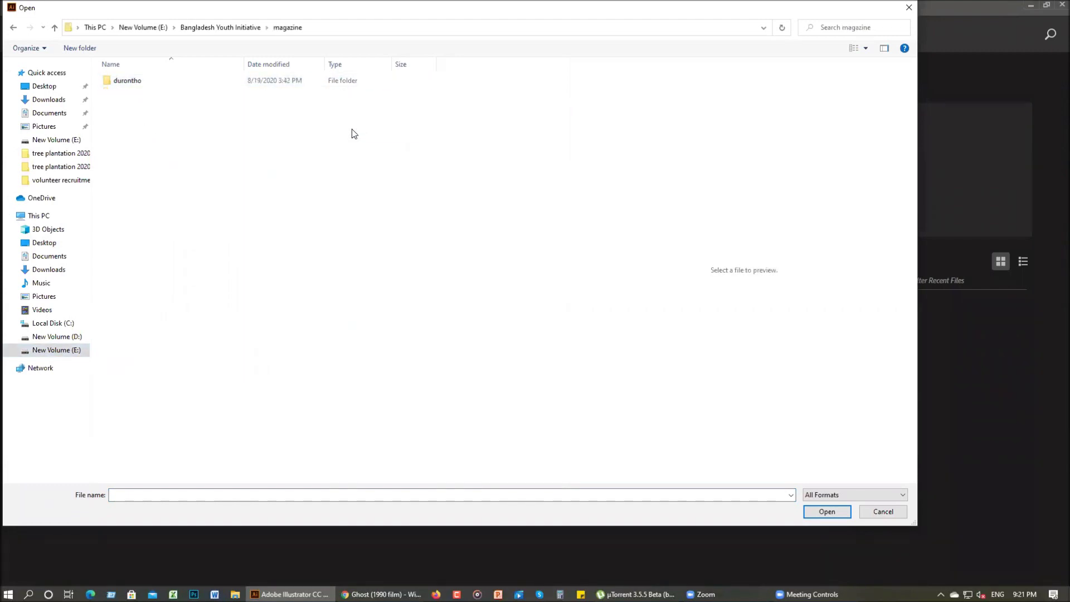
double_click(390, 82)
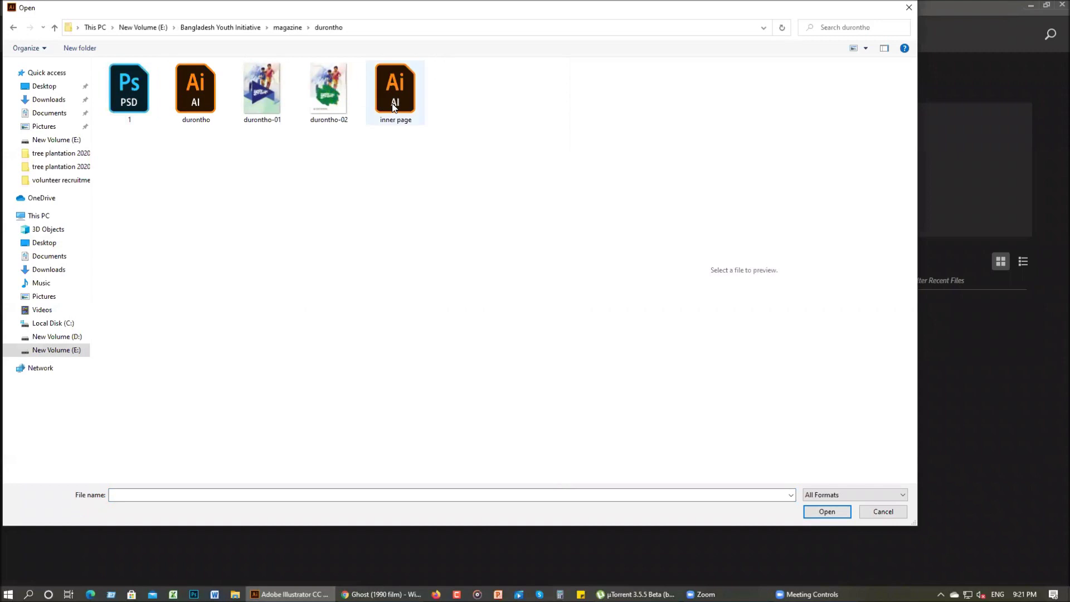
left_click(393, 108)
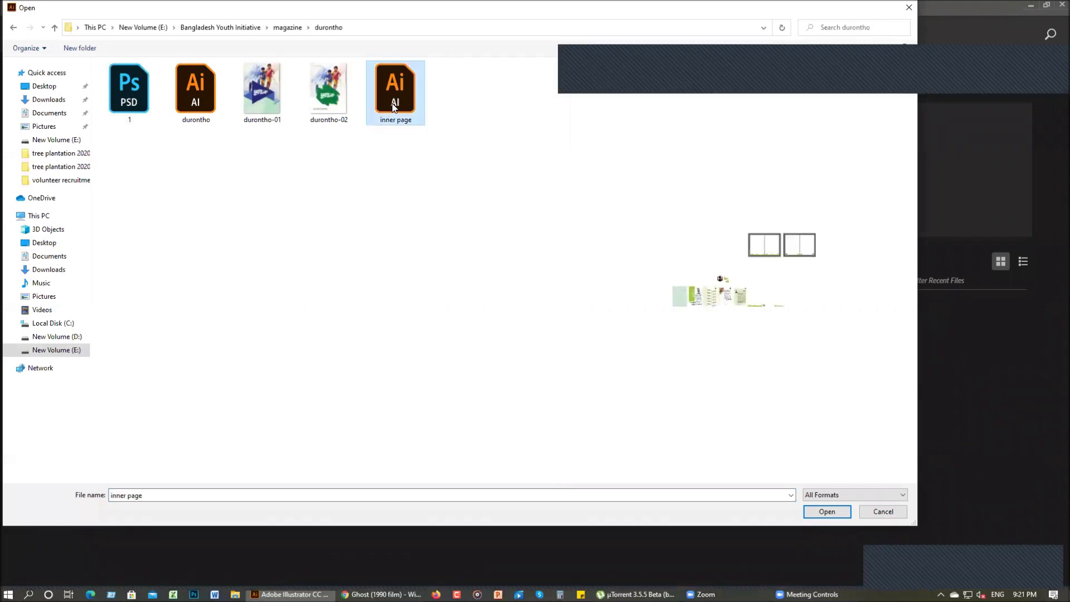
double_click(393, 107)
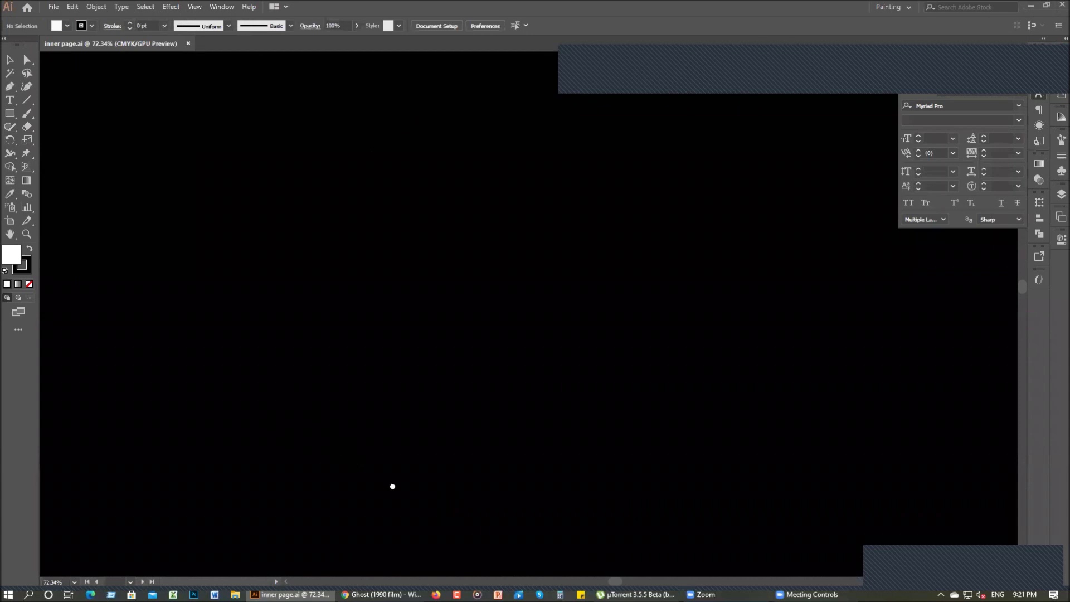
- Select the empty page layout with the green wavy footer and place it centred on a blank artboard in a lower row
scroll(433, 502, "up", 2)
key("ctrl+minus")
key("ctrl+minus")
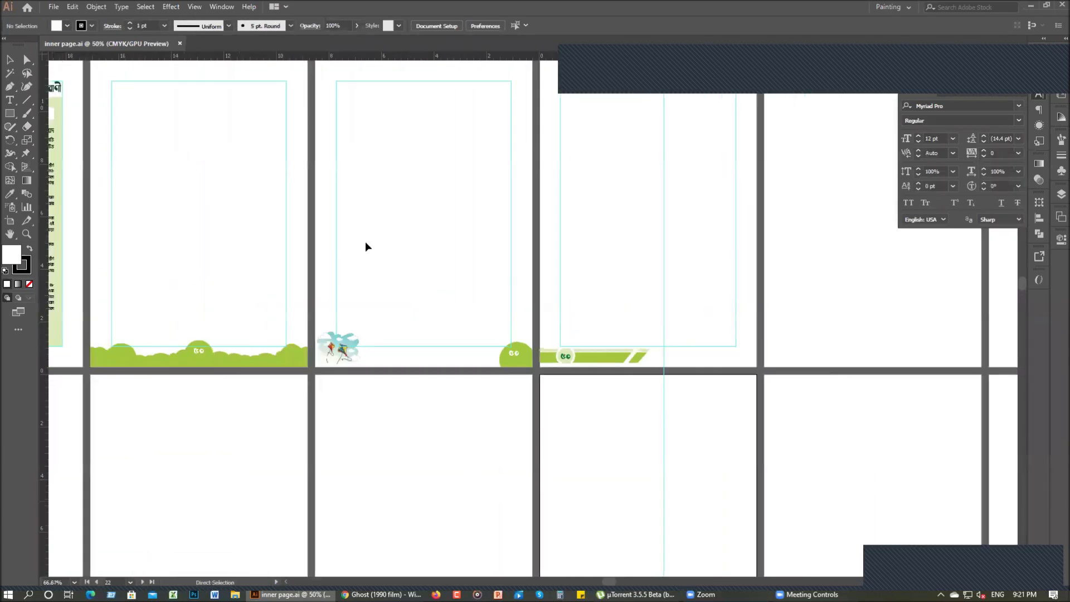
key("ctrl+minus")
scroll(390, 279, "right", 2)
scroll(390, 278, "down", 1)
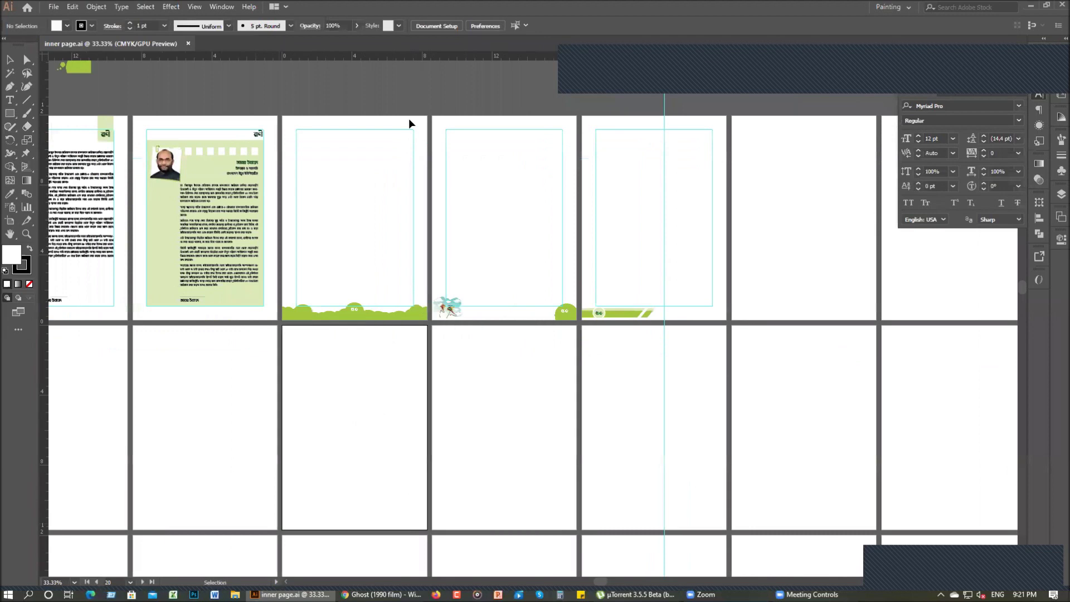
left_click_drag(424, 109, 416, 485)
scroll(413, 511, "down", 1)
scroll(413, 510, "left", 1)
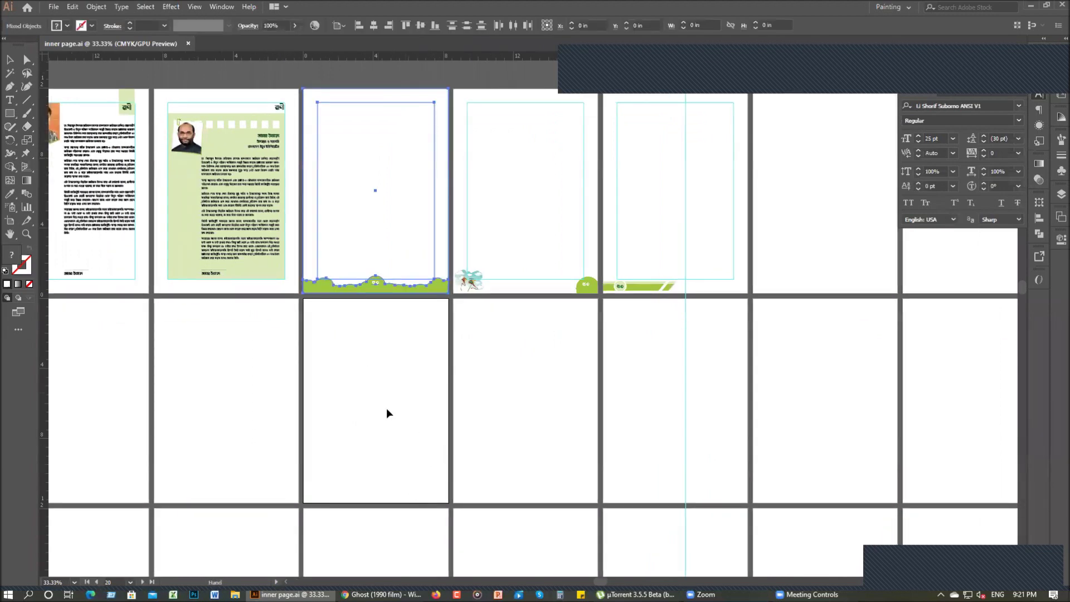
scroll(353, 411, "down", 1)
left_click_drag(425, 89, 426, 504)
scroll(426, 298, "down", 3)
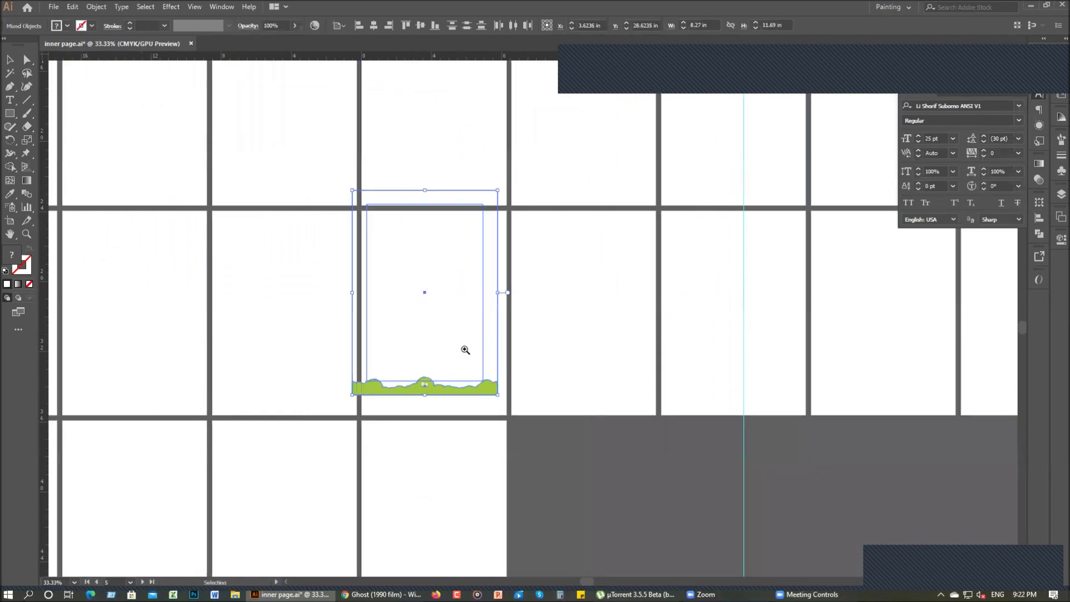
left_click_drag(364, 260, 394, 260)
left_click_drag(468, 355, 488, 248)
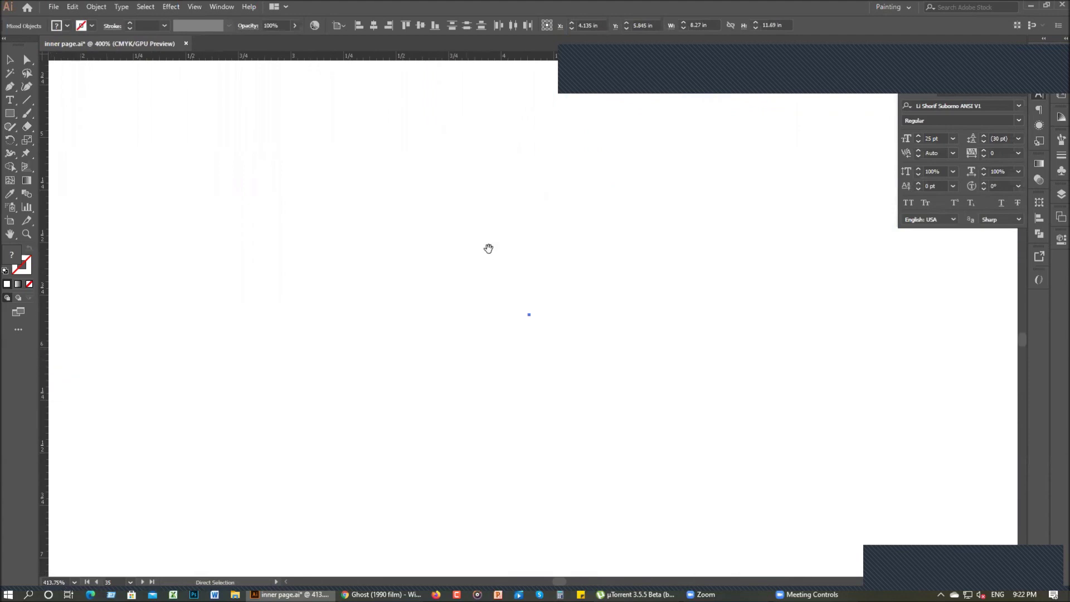
- Deselect the placed layout and add the text line "Ghost (1990 film)" at the upper-left corner of the page's margin guide
key("ctrl+minus")
key("ctrl+minus")
key("ctrl+minus")
key("ctrl+minus")
key("ctrl+minus")
key("ctrl+minus")
key("ctrl+minus")
left_click_drag(592, 254, 738, 341)
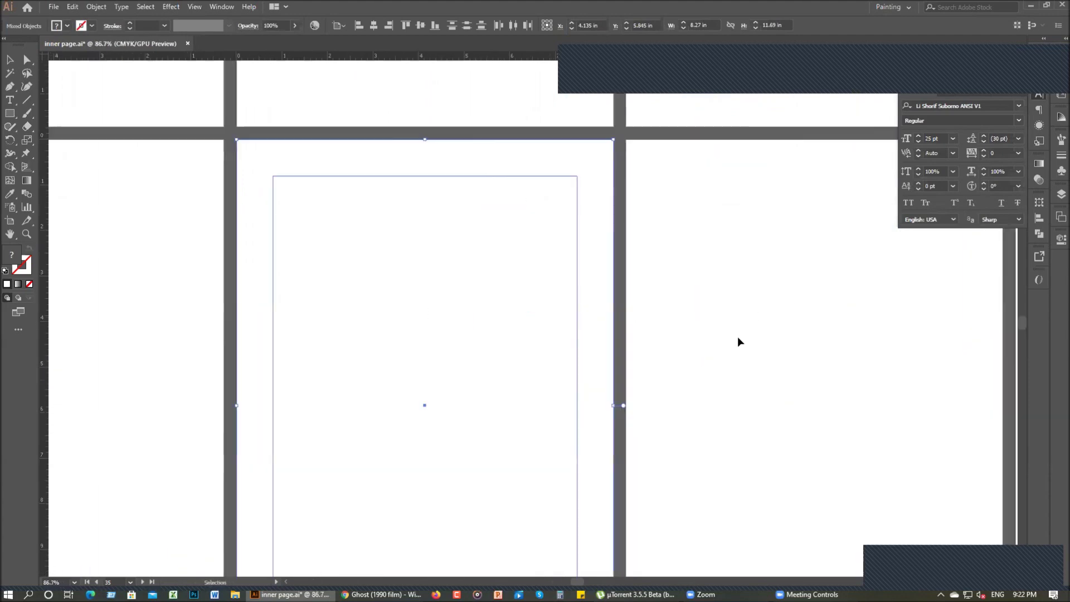
left_click_drag(654, 347, 717, 370)
left_click(717, 370)
left_click_drag(700, 432, 654, 347)
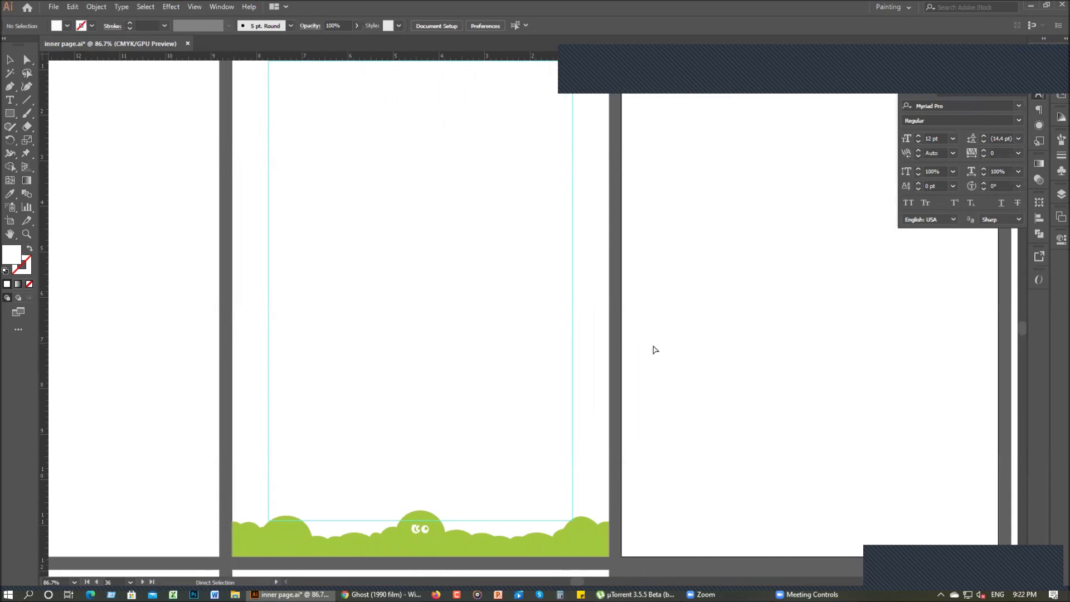
key("ctrl+minus")
key("v")
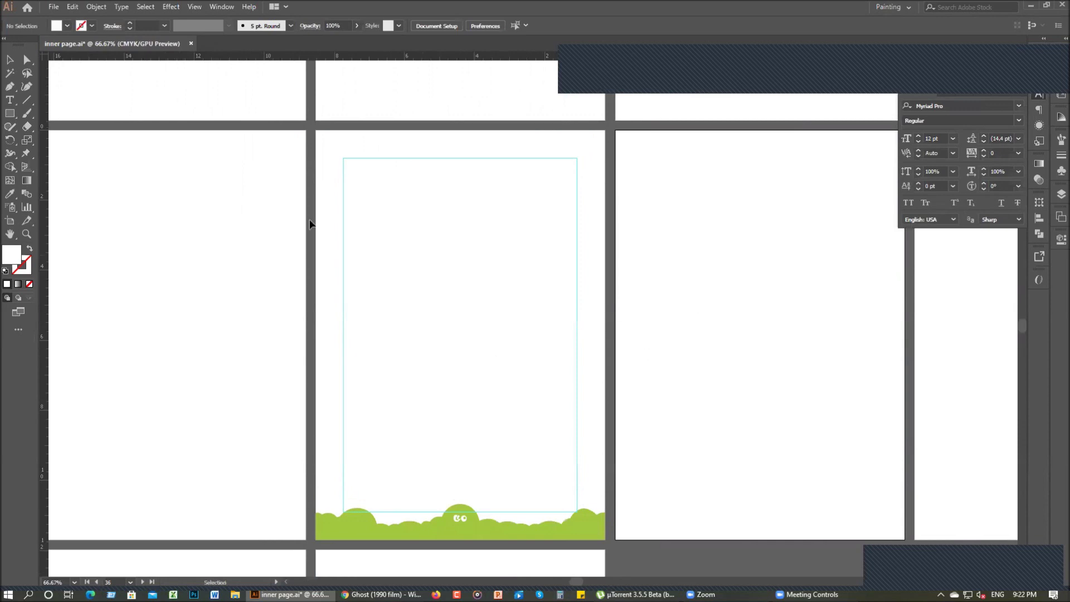
key("t")
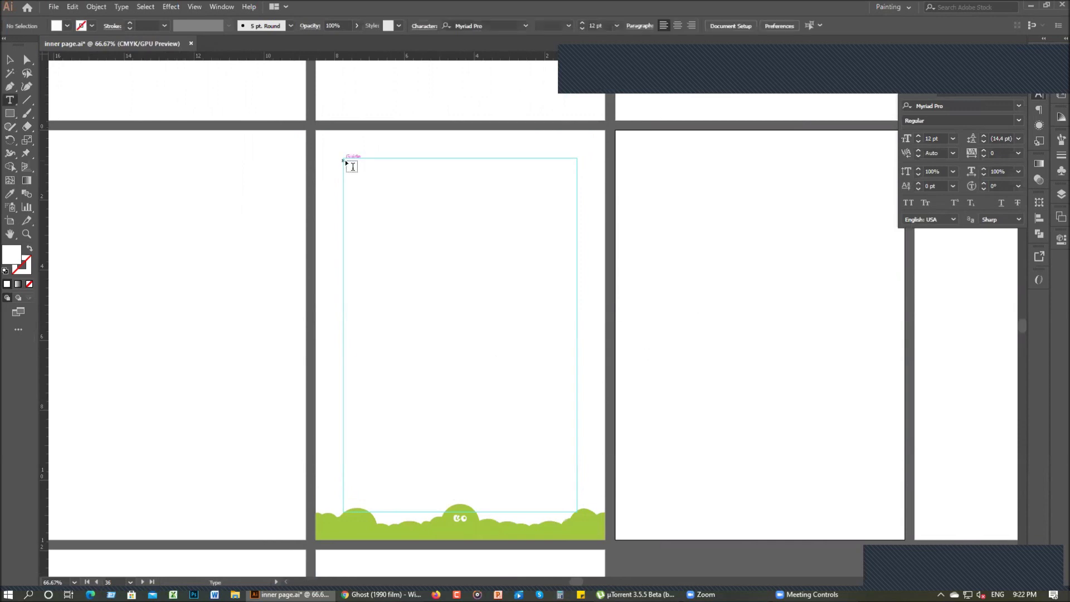
left_click(353, 165)
type("Ghost (1990 film)")
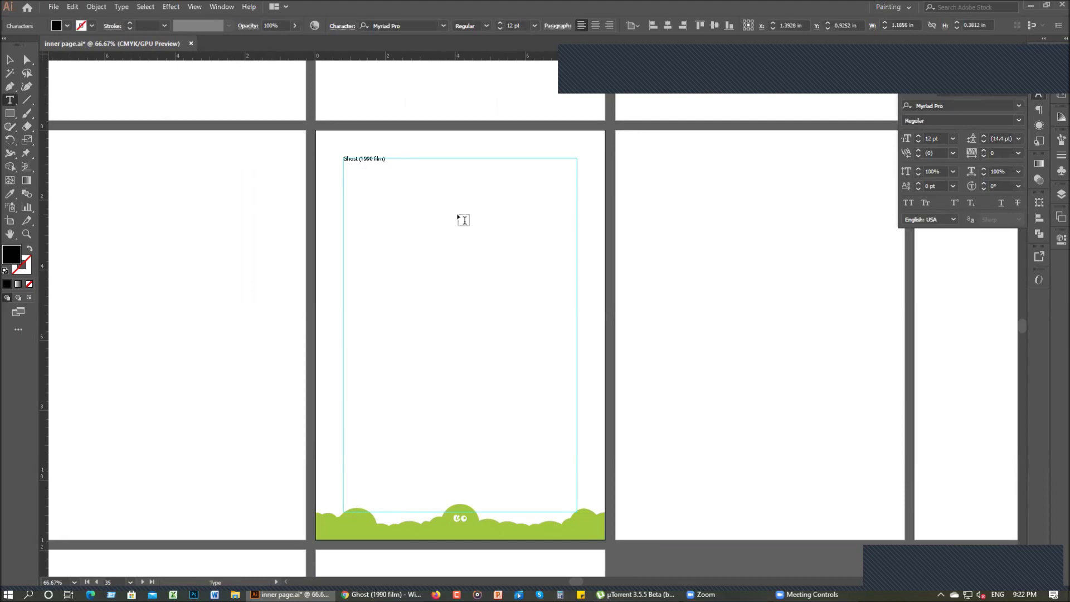
key("Escape")
- Shorten the title to "Ghost" by removing "(1990 film)", and scale the remaining word up slightly
left_click_drag(263, 105, 706, 277)
left_click(299, 289)
left_click_drag(275, 246, 409, 325)
key("t")
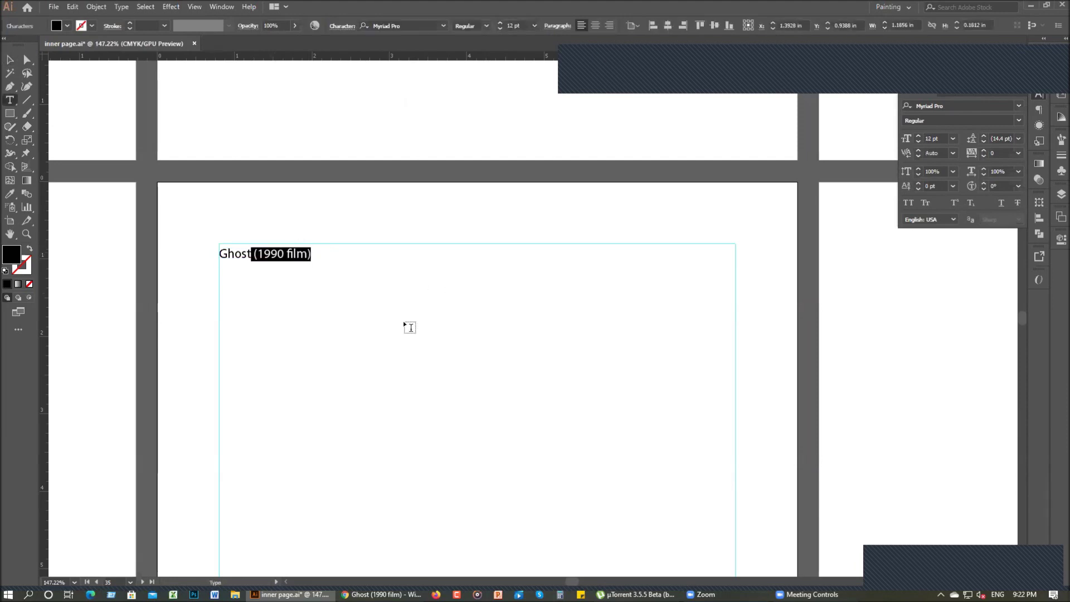
key("BackSpace")
key("Escape")
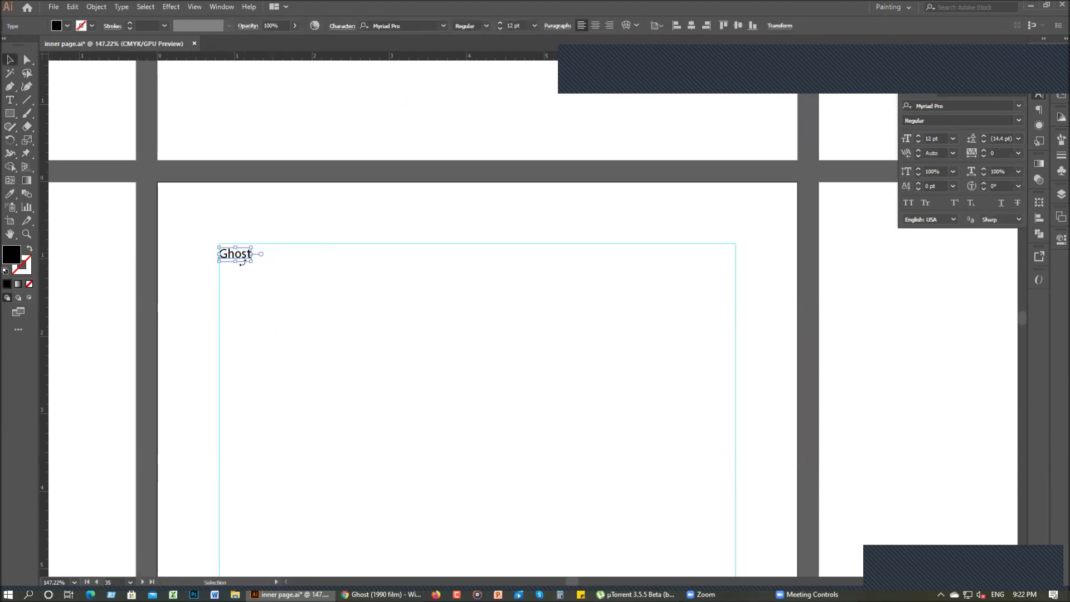
left_click_drag(269, 273, 287, 282)
left_click(312, 223)
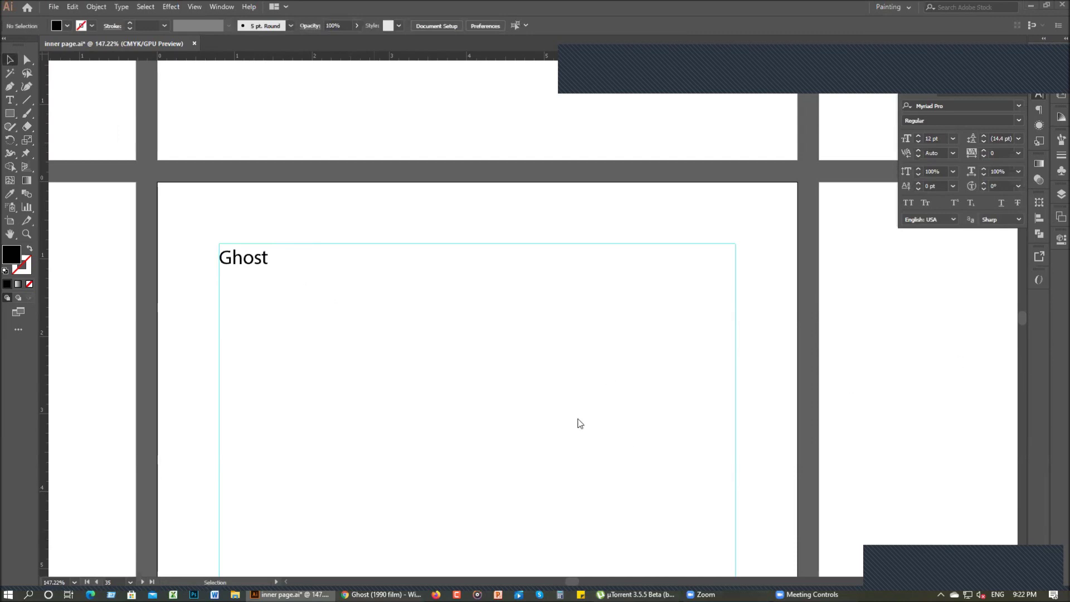
- Switch to the browser and copy all paragraphs of the Plot section from the Ghost (1990 film) Wikipedia article
key("alt+Tab")
scroll(422, 304, "down", 1)
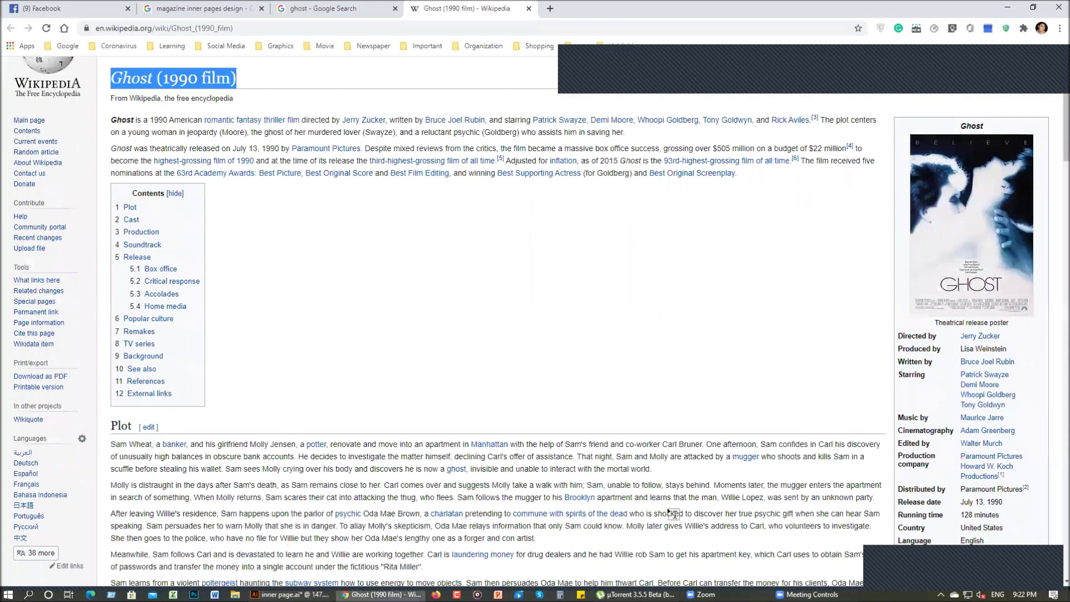
scroll(354, 357, "down", 5)
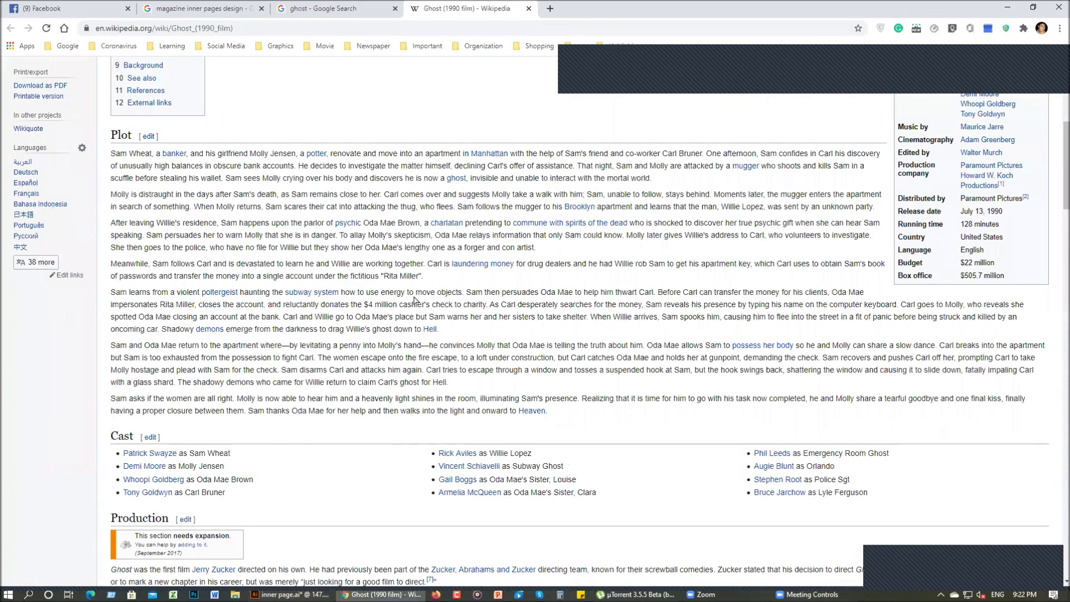
- Return to Illustrator and paste the plot into a 6.67 in wide text frame below the title, extending the frame down towards the footer
key("alt+Tab")
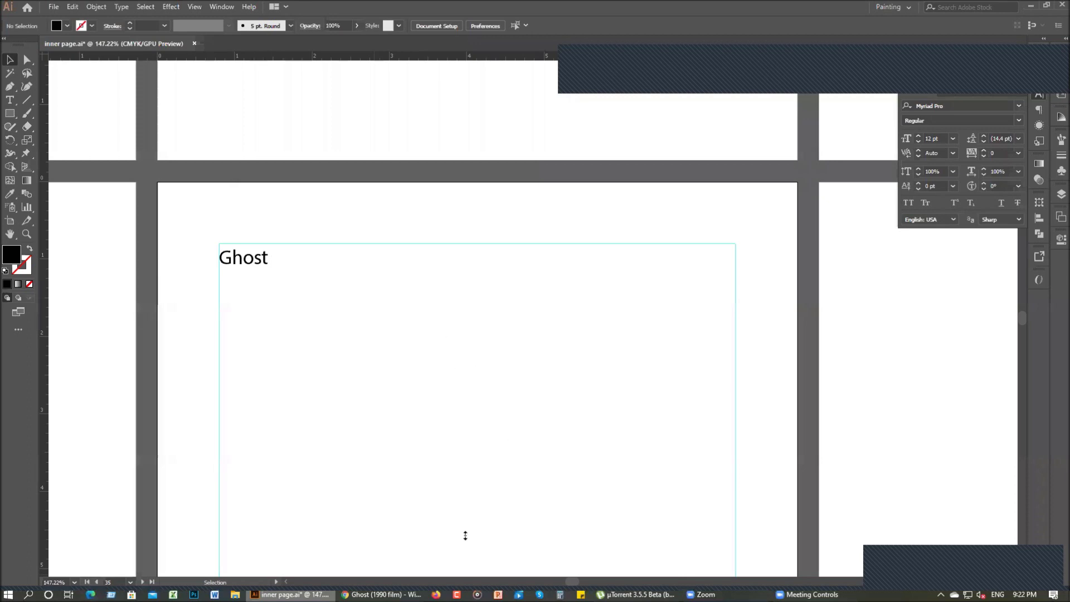
left_click(435, 390)
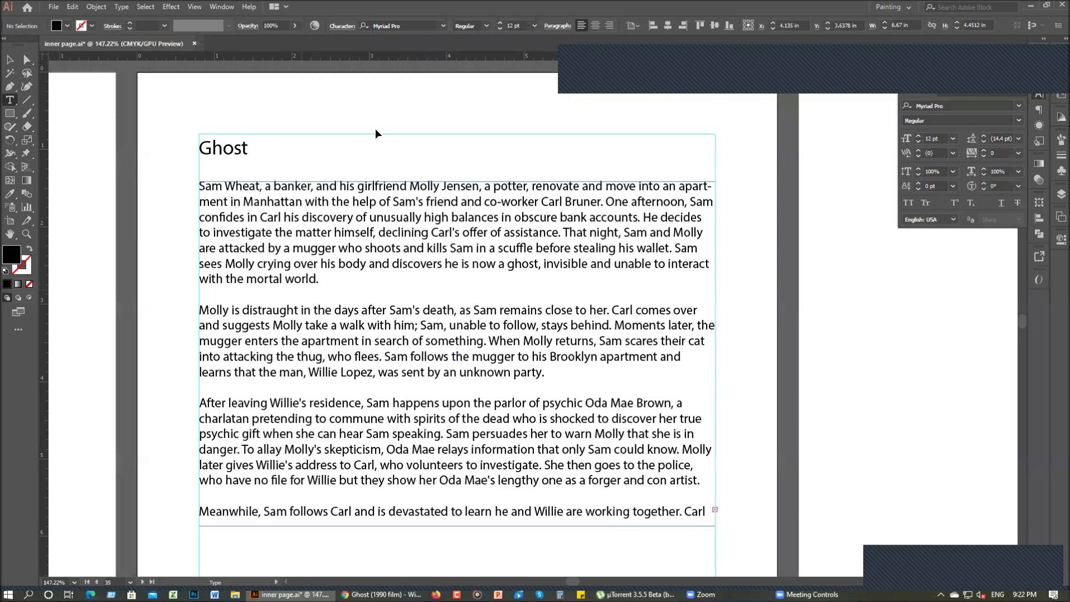
key("Escape")
key("ctrl+1")
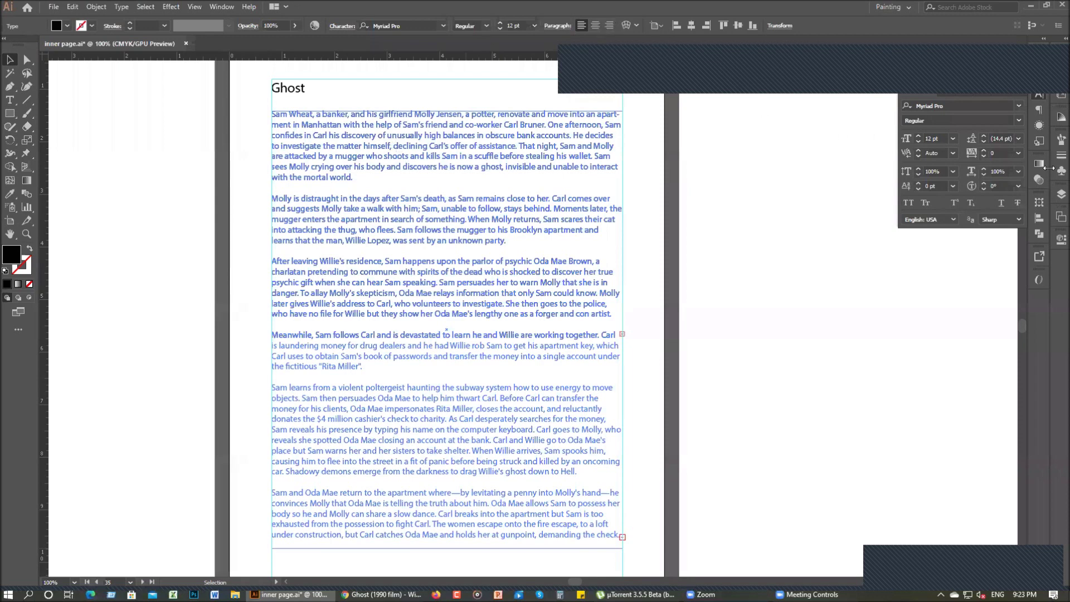
- Justify the body text with its last lines aligned left
key("ctrl+shift+a")
key("ctrl+minus")
key("ctrl+minus")
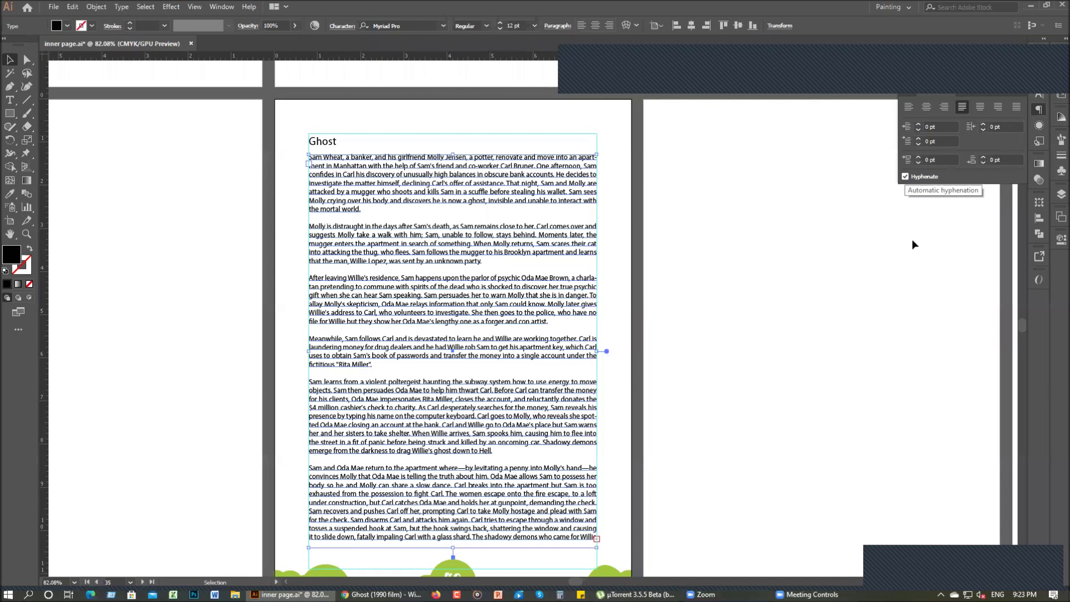
- Compare the body text's line breaks with automatic hyphenation on and off, and leave hyphenation switched off
key("ctrl+z")
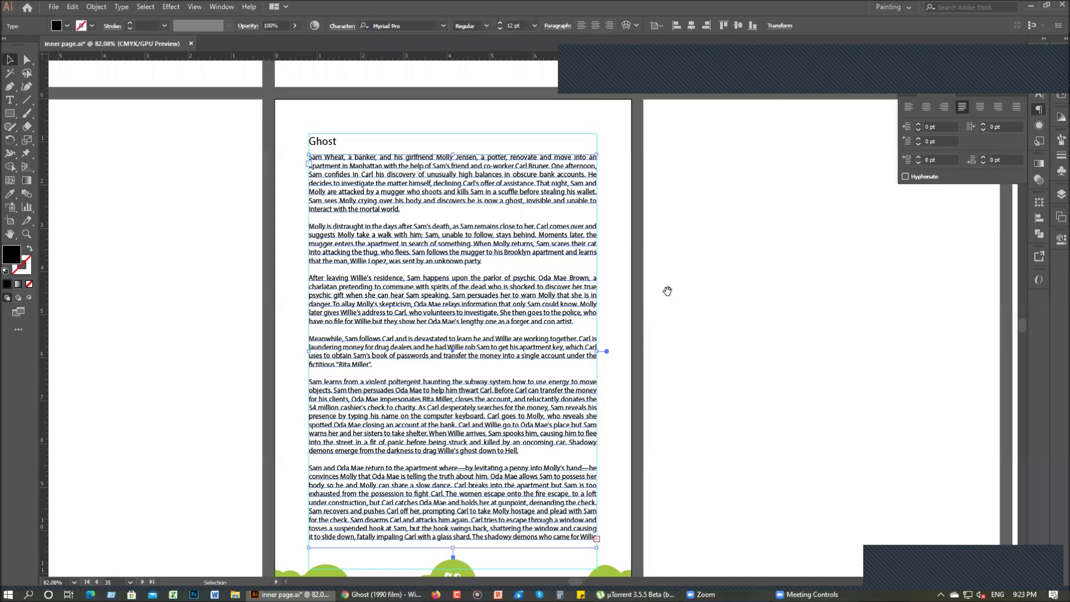
key("ctrl+plus")
key("ctrl+plus")
key("ctrl+plus")
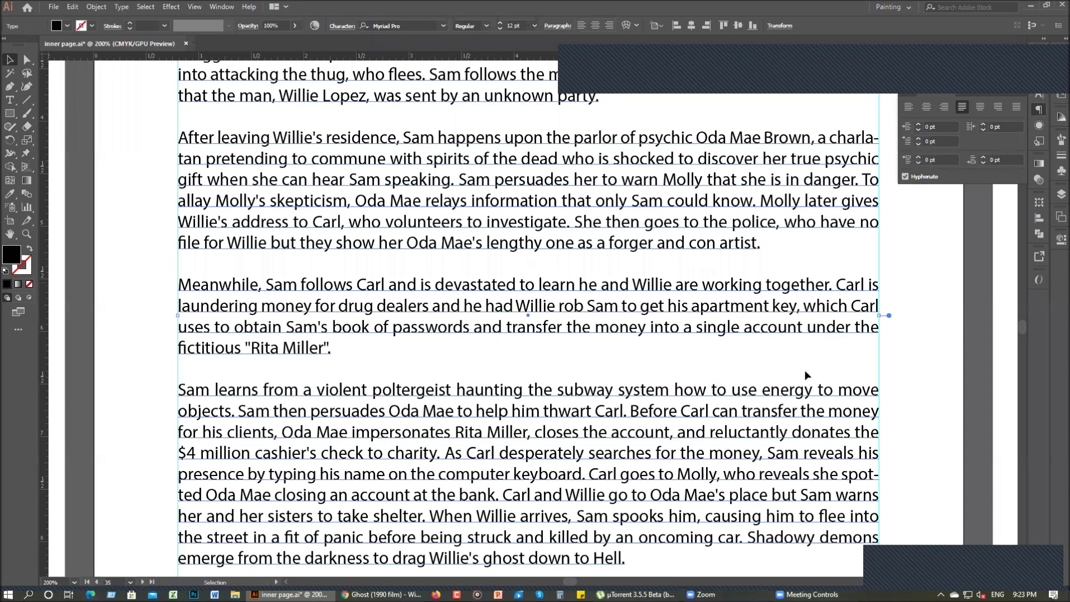
scroll(806, 375, "up", 5)
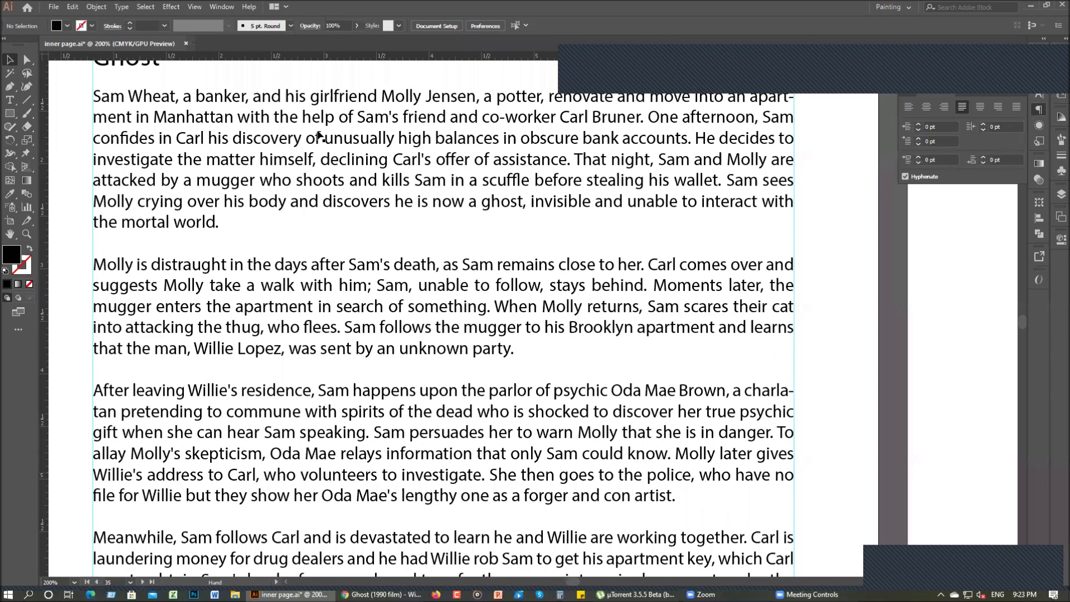
scroll(837, 149, "down", 6)
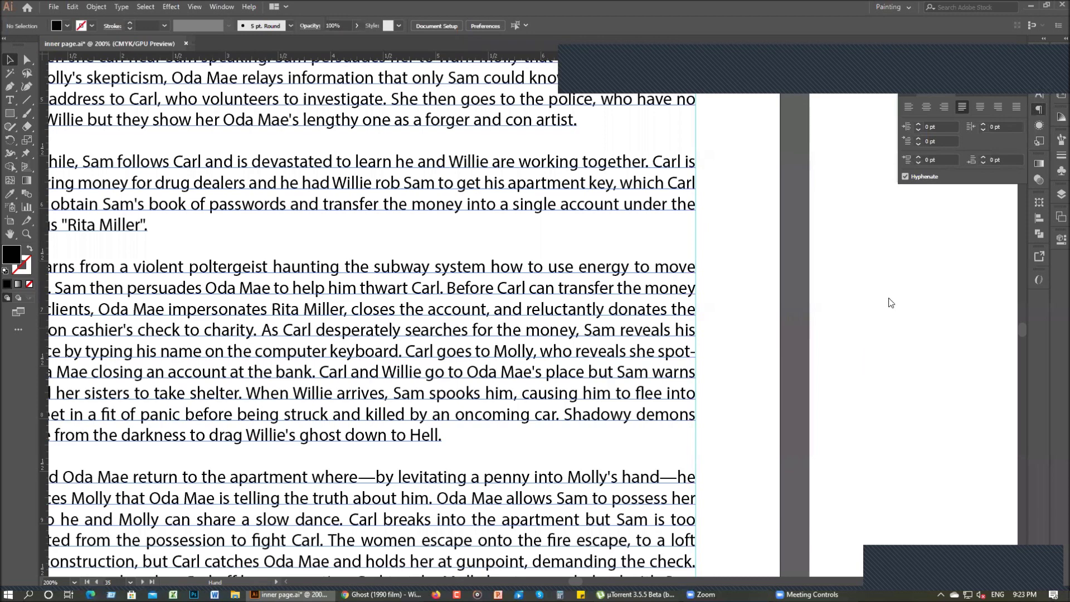
key("ctrl+0")
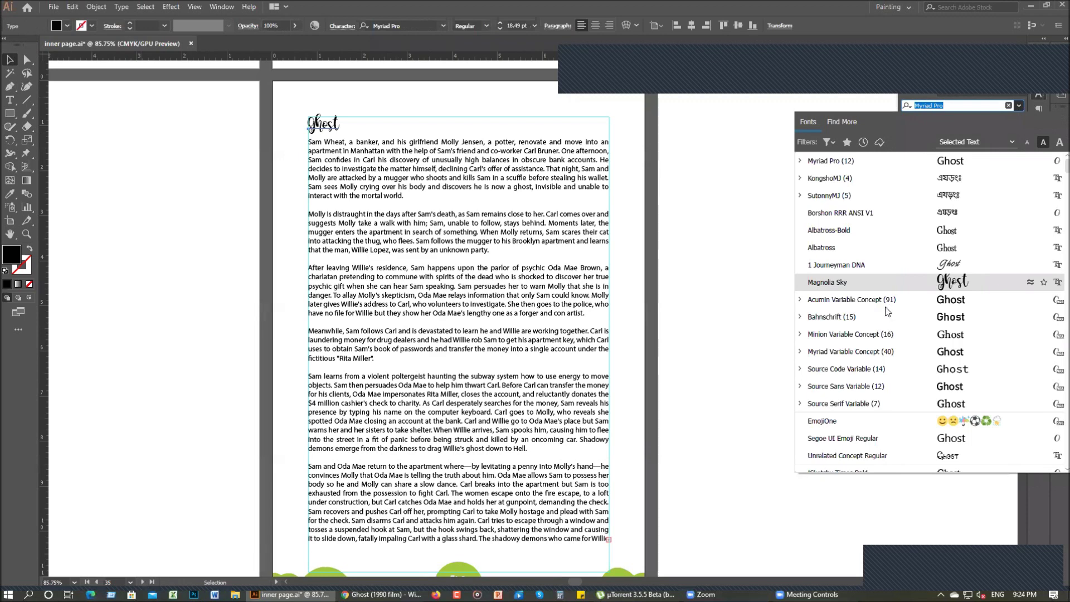
- Set the title "Ghost" in the AndrewGothic font and enlarge it above the body text
scroll(885, 307, "down", 5)
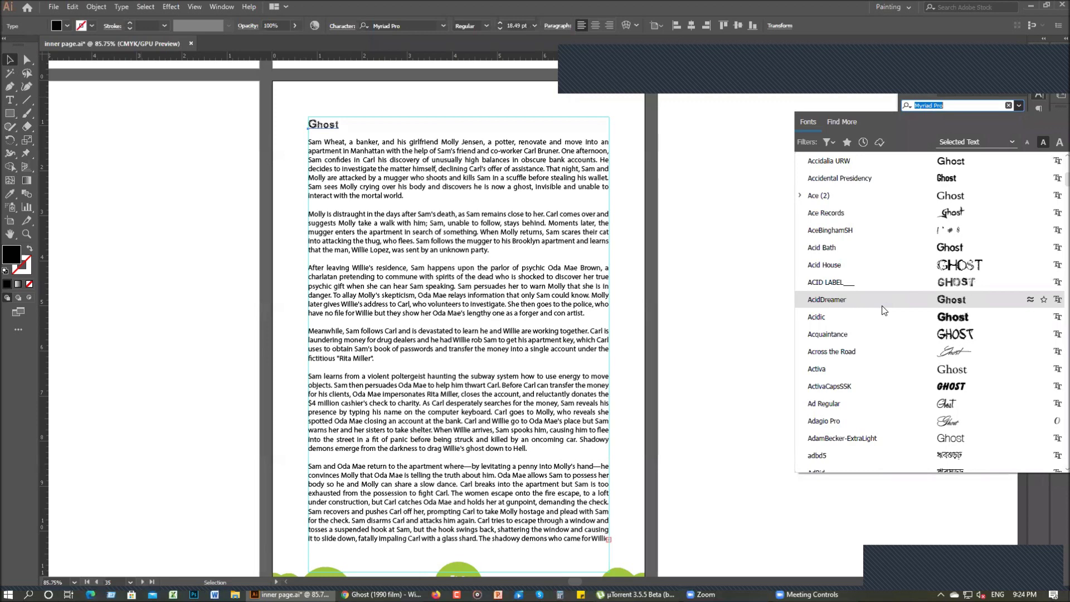
scroll(948, 182, "down", 3)
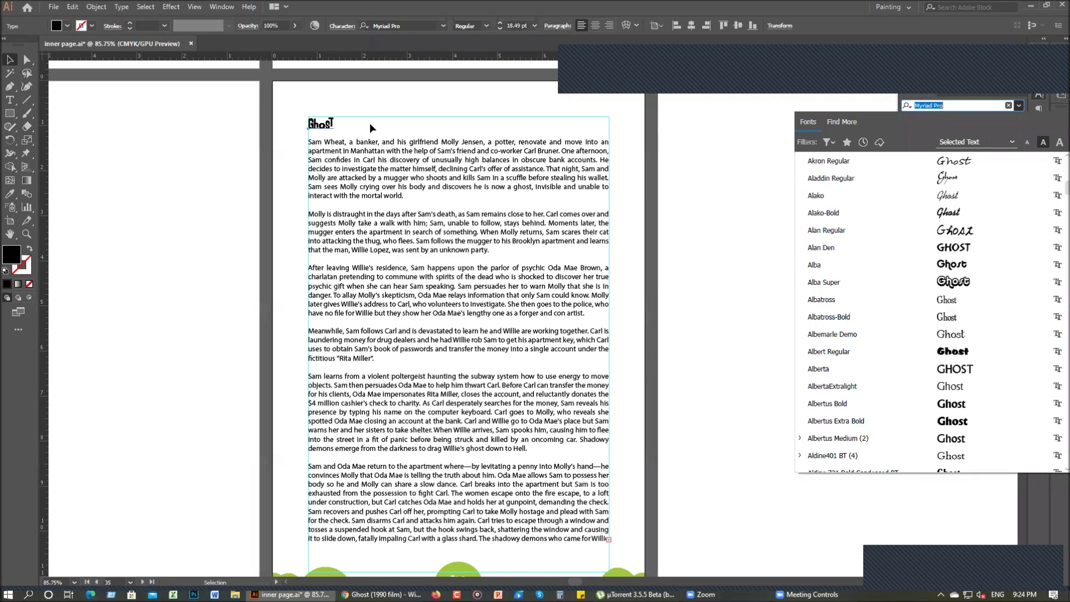
key("Down")
key("Down")
key("Down")
key("Down")
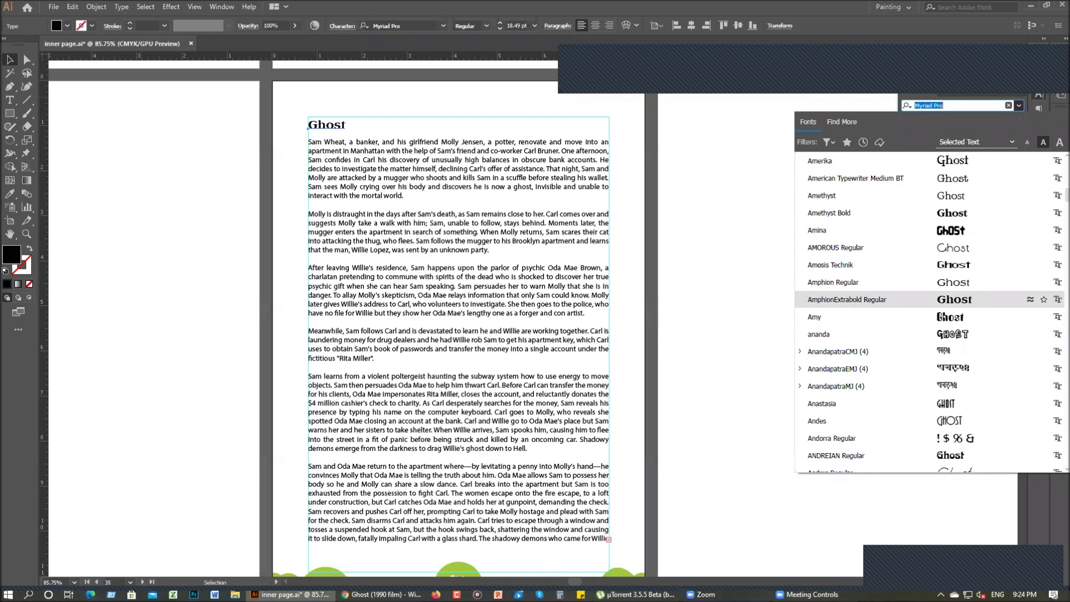
type("andrew")
key("Return")
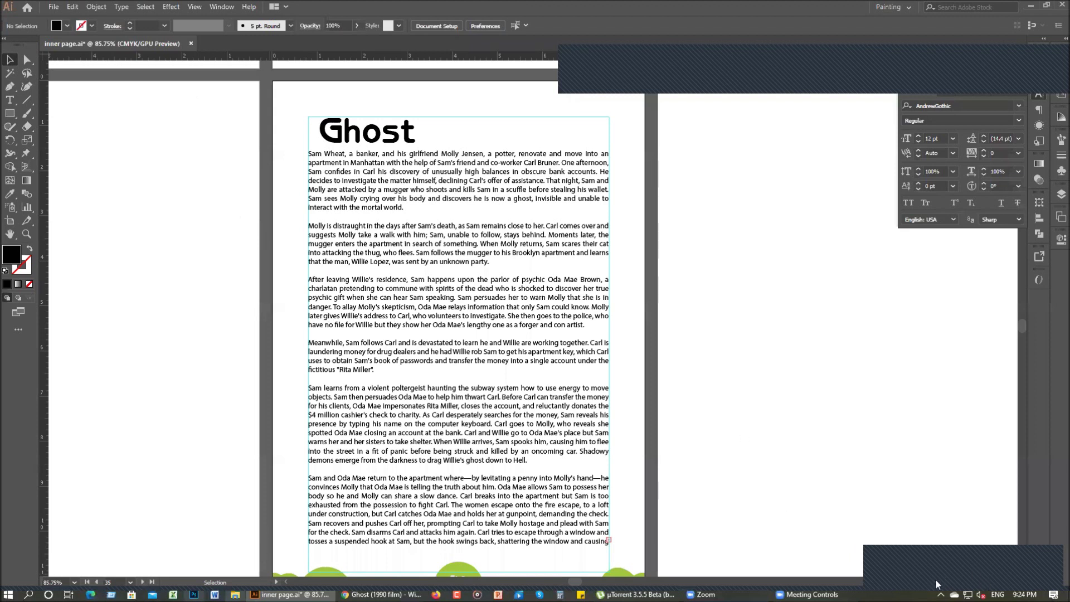
left_click(1044, 556)
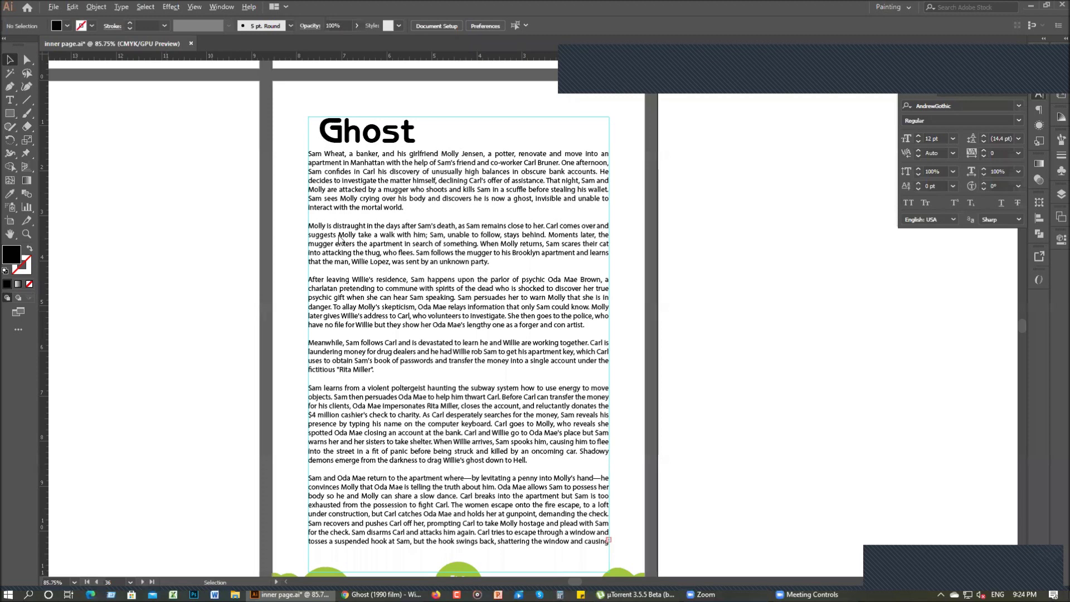
- Embed the pictures ghosts.0.0, images and the Thai ghosts header from Desktop > ghost, placing them over the upper body text
key("ctrl+shift+p")
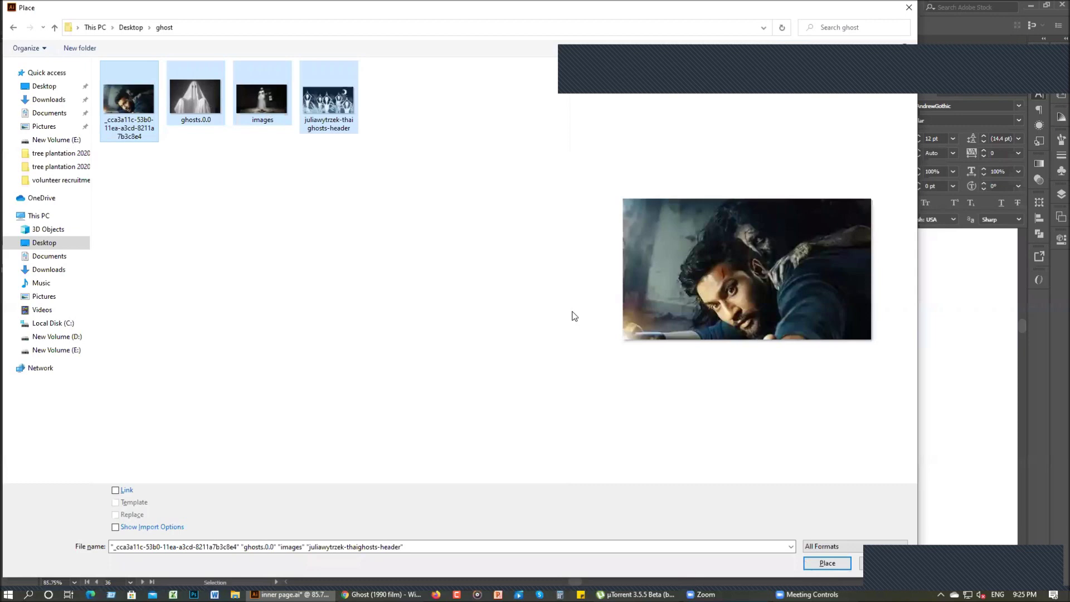
key("Return")
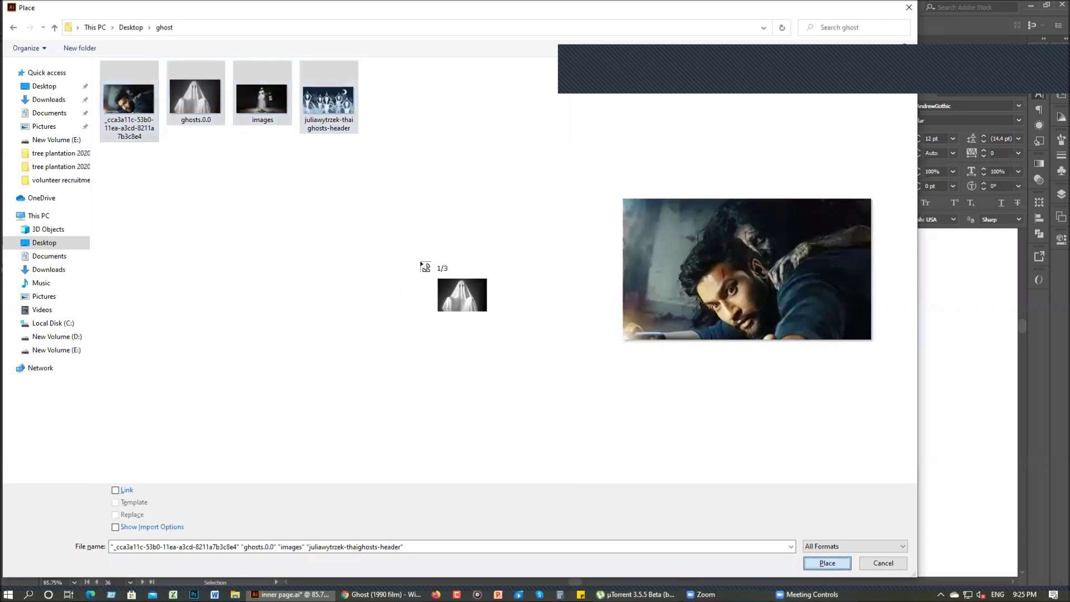
key("Escape")
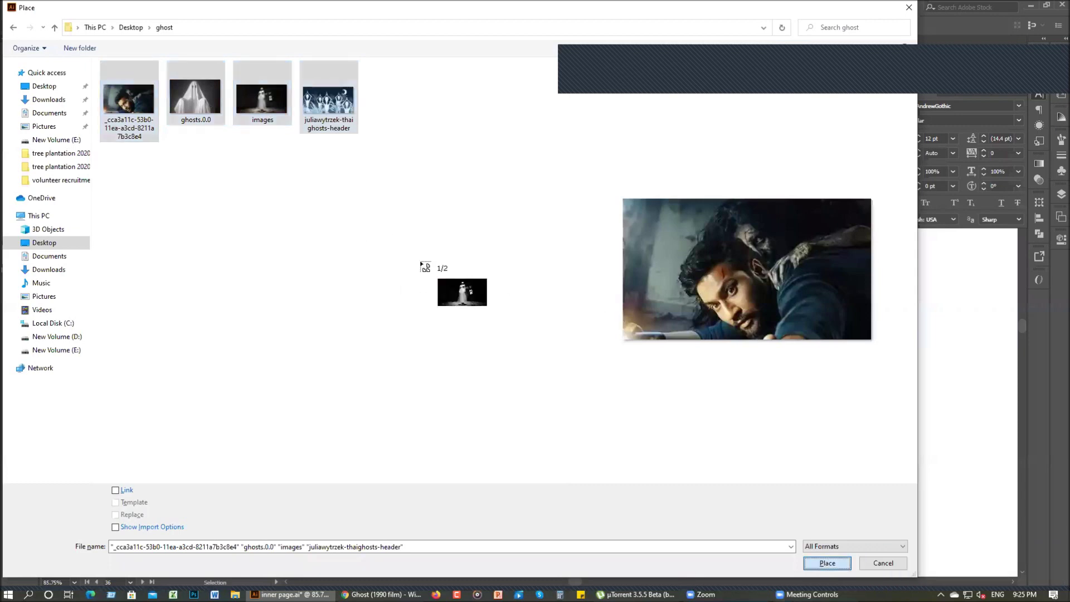
key("Escape")
key("Escape")
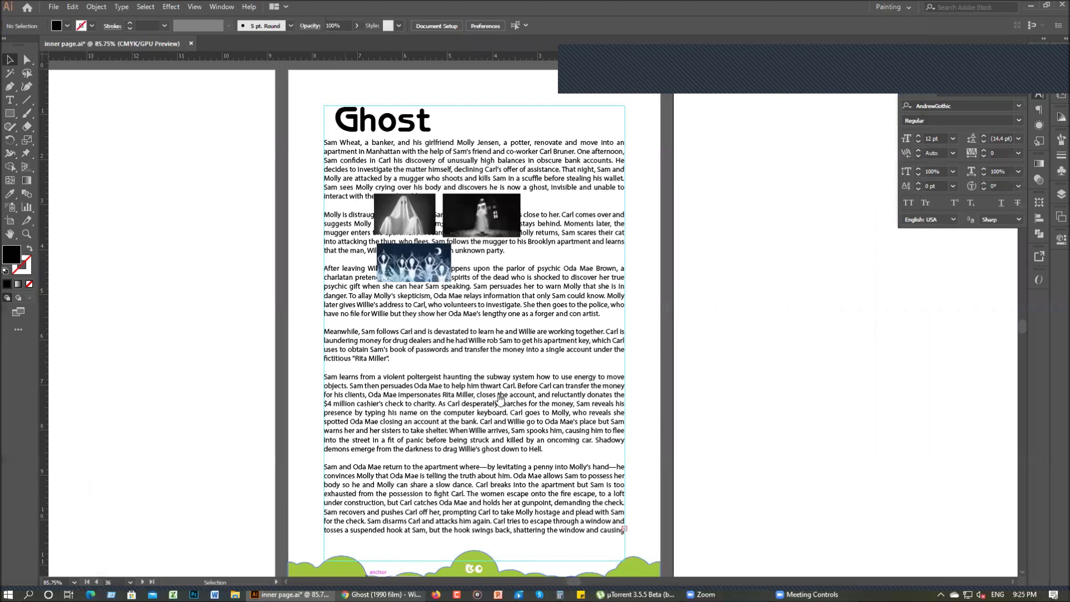
- Switch to the browser's Google image results for ghost and copy the picture of the white-sheeted ghost standing on a dark road
key("alt+Tab")
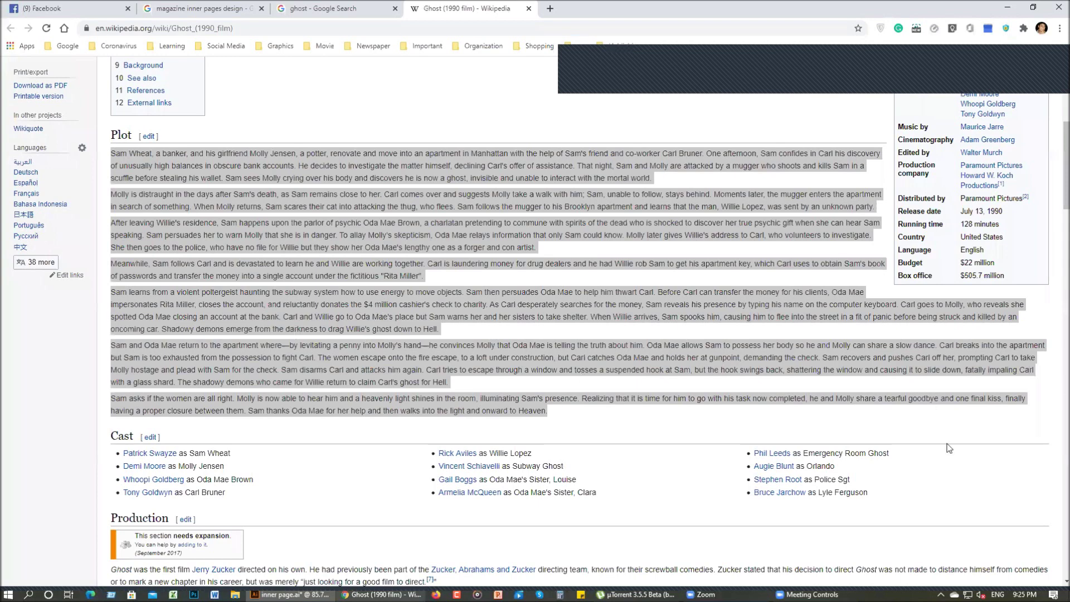
key("ctrl+shift+Tab")
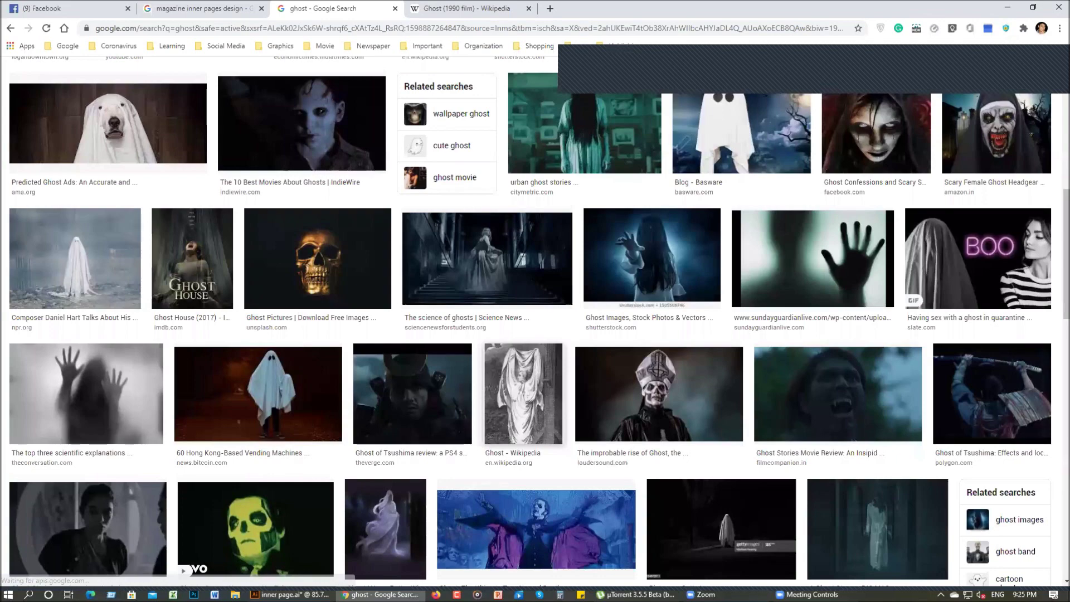
left_click(258, 394)
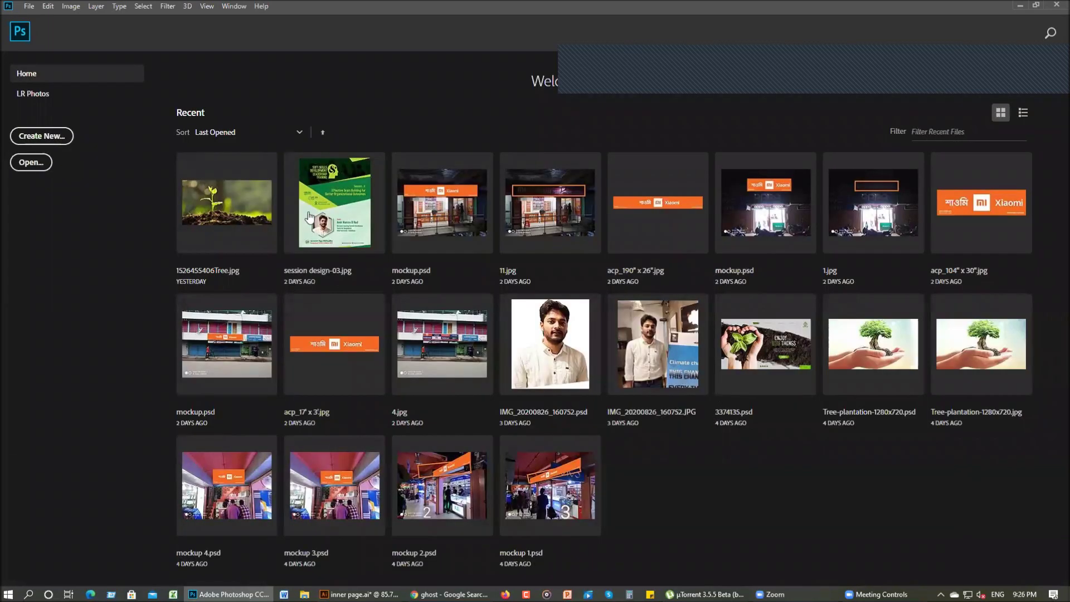
- Switch to Photoshop, create a new document the size of the copied image, and paste the ghost picture into it
key("ctrl+n")
key("Escape")
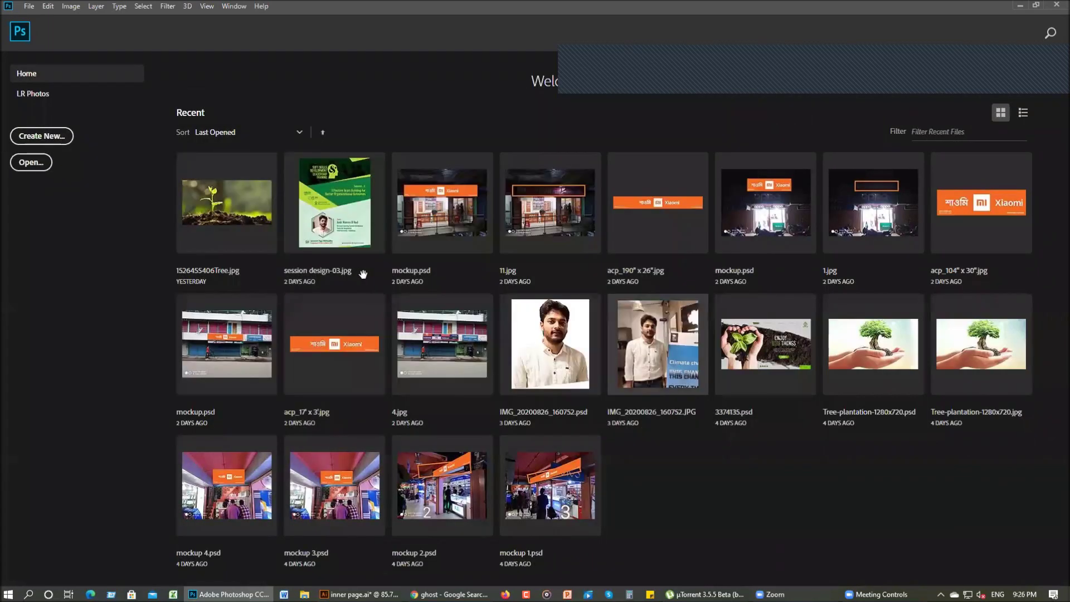
key("Escape")
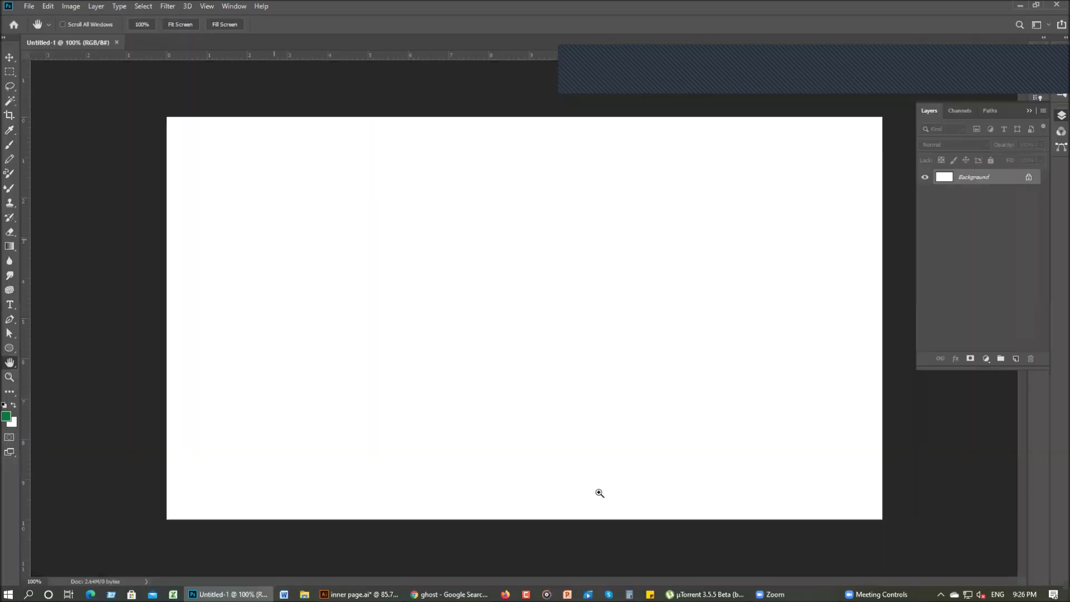
key("ctrl+v")
key("Tab")
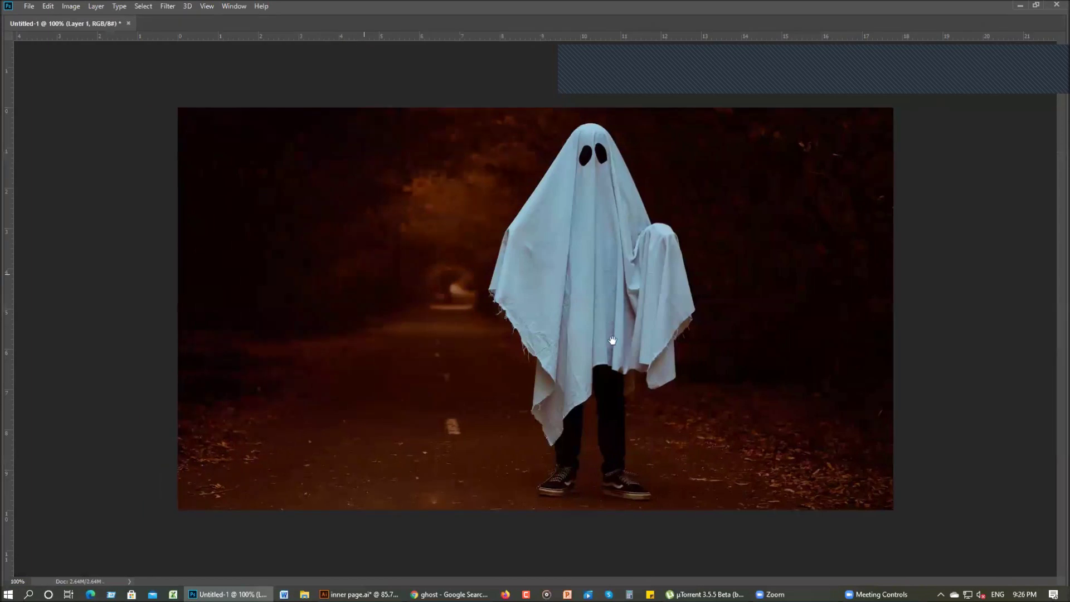
- Trace the sheeted ghost, including its legs and shoes, with the Pen tool and remove the road background around it
key("z")
key("h")
key("p")
scroll(629, 146, "up", 5)
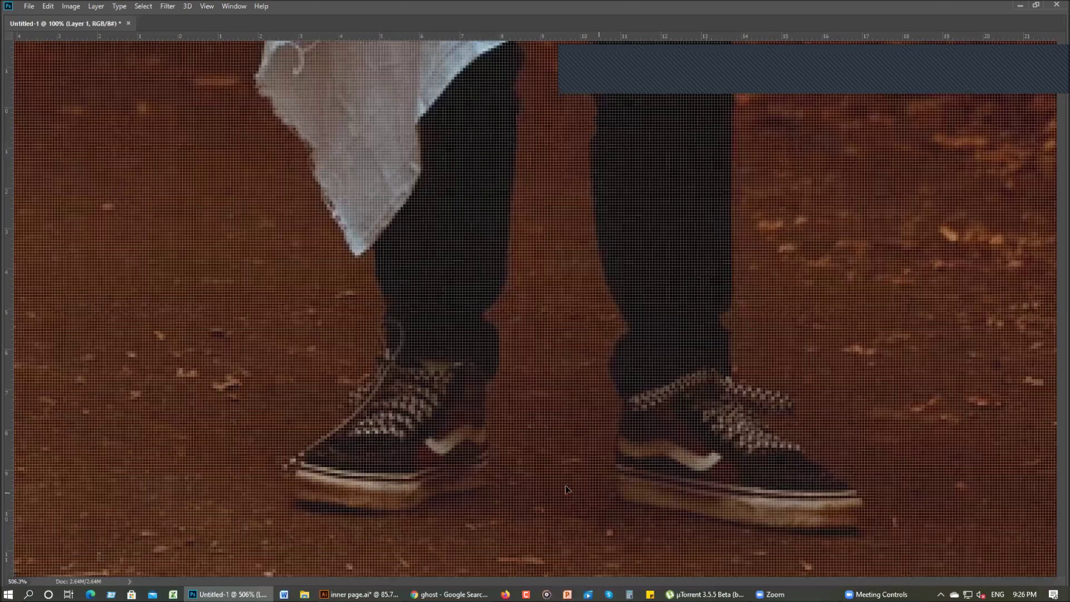
key("space")
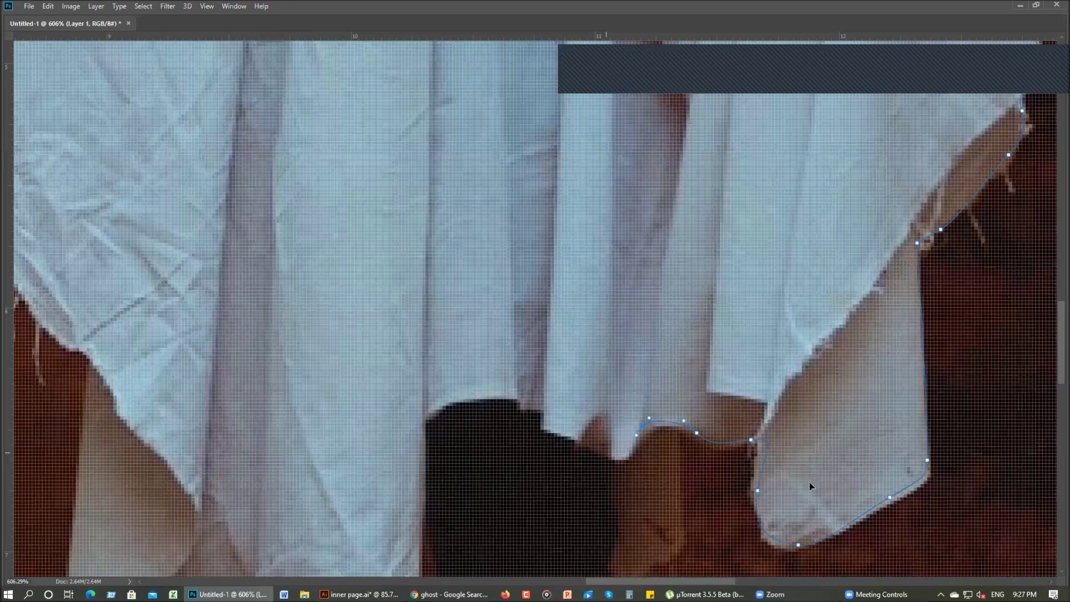
scroll(680, 495, "down", 3)
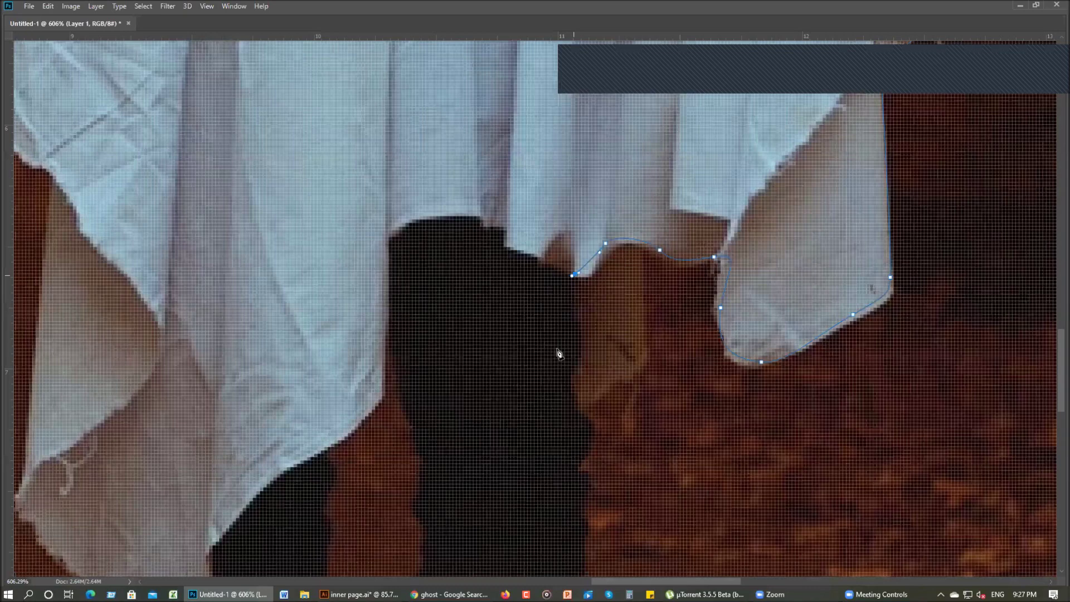
scroll(536, 133, "down", 5)
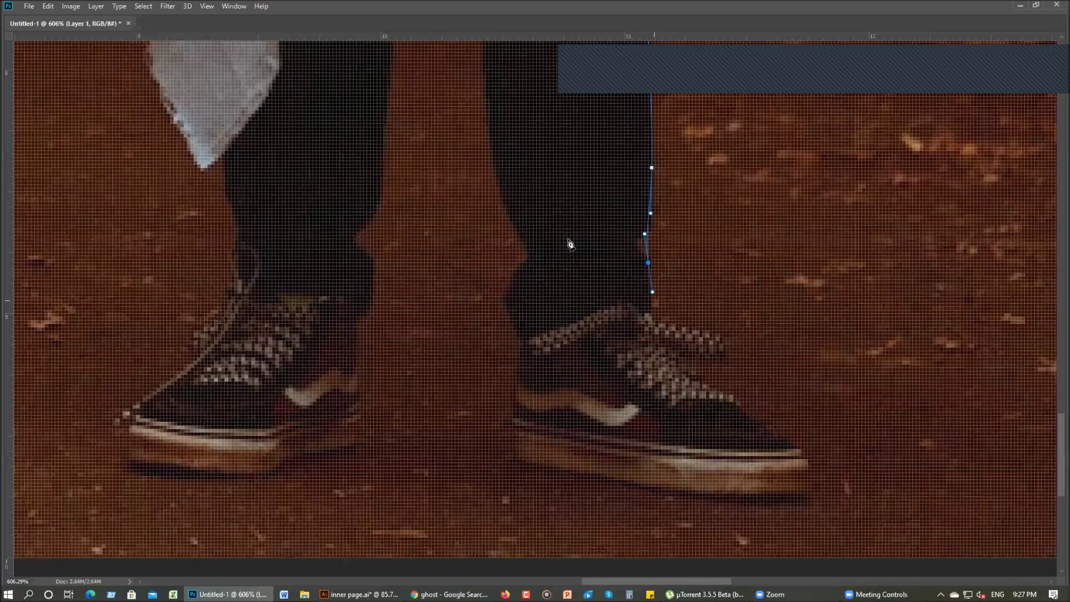
scroll(570, 244, "up", 5)
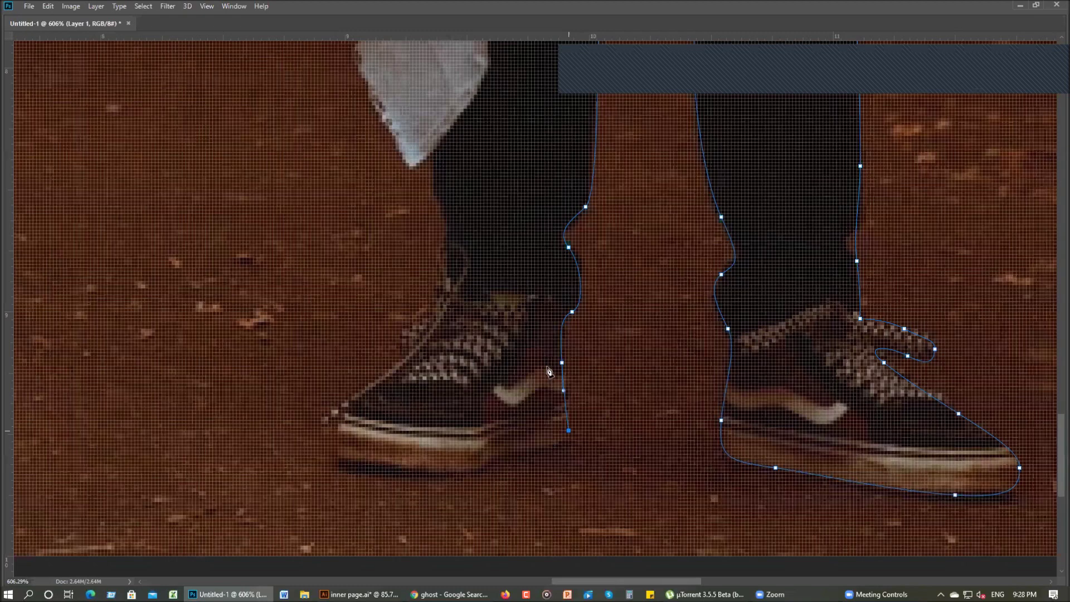
left_click_drag(448, 214, 552, 517)
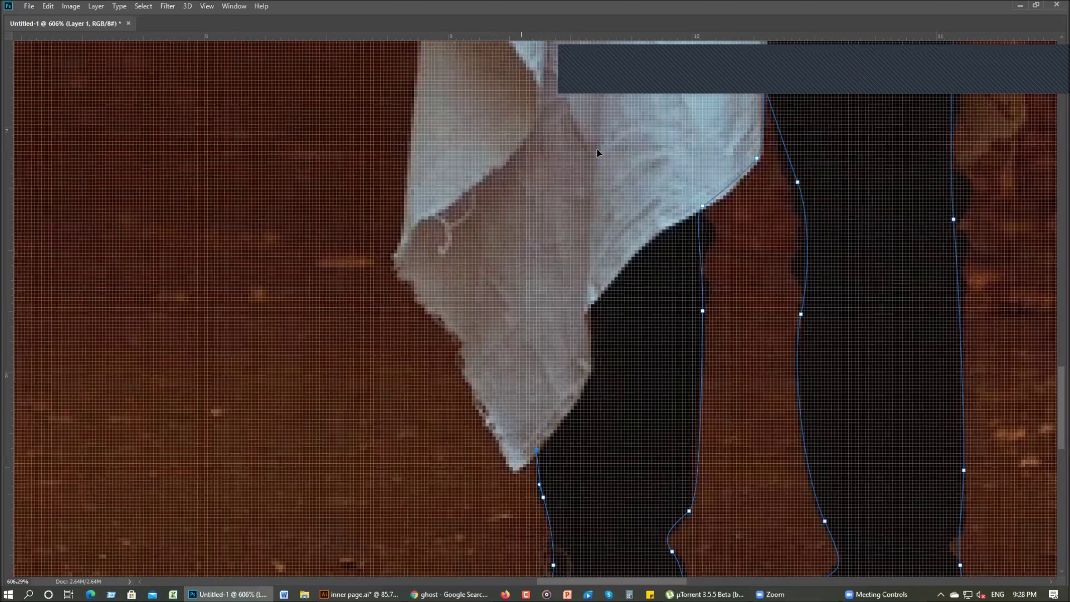
scroll(614, 144, "up", 5)
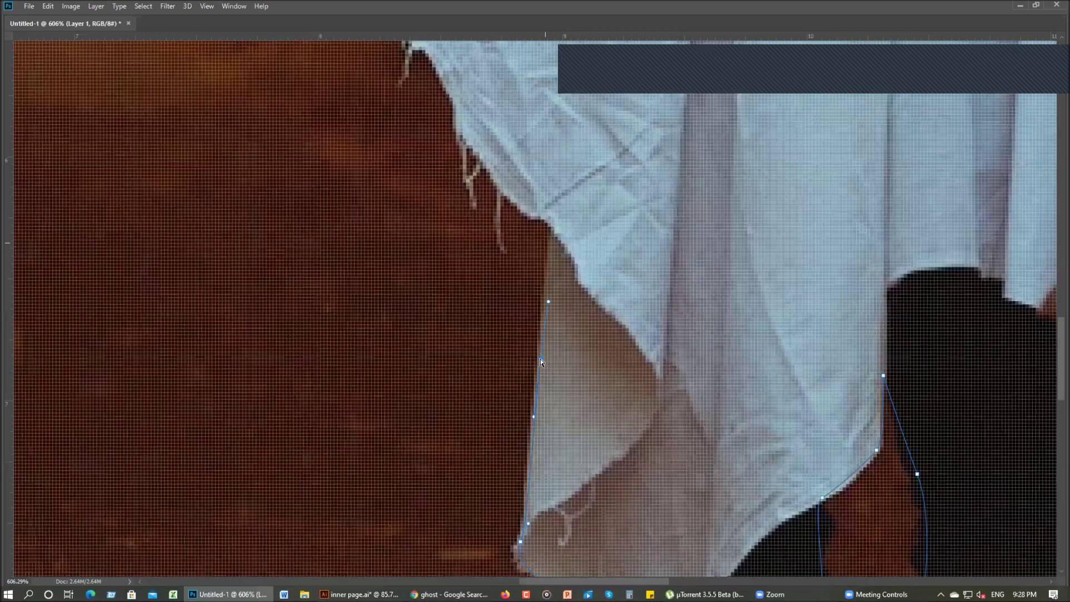
scroll(540, 359, "up", 12)
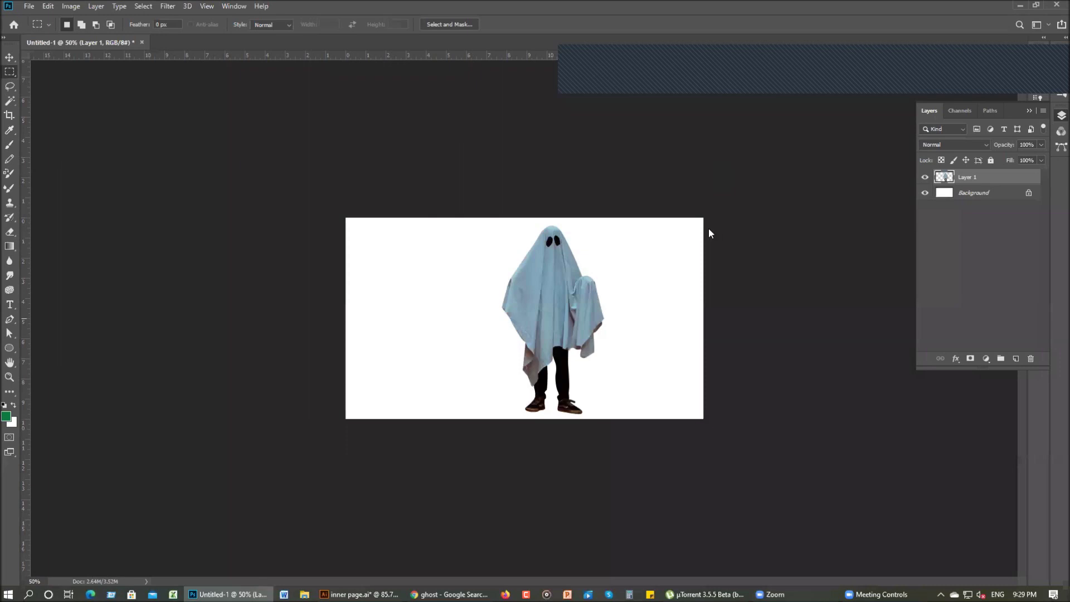
- Reduce the document to the cut-out ghost on a transparent canvas cropped to the figure, and save it as 1.psd in Desktop > ghost
key("w")
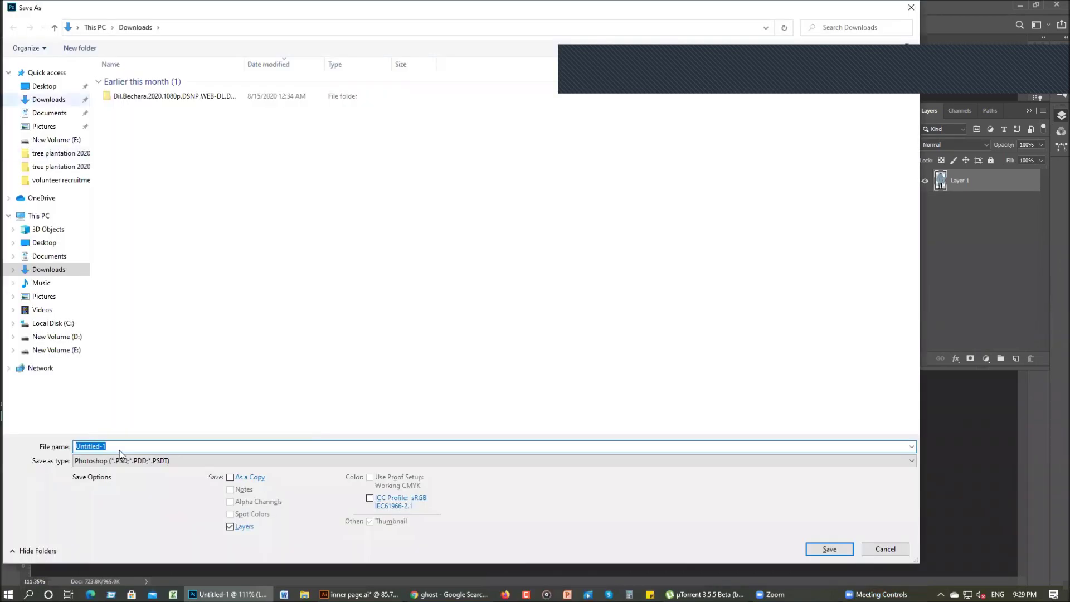
left_click(45, 86)
double_click(193, 95)
type("1")
key("Return")
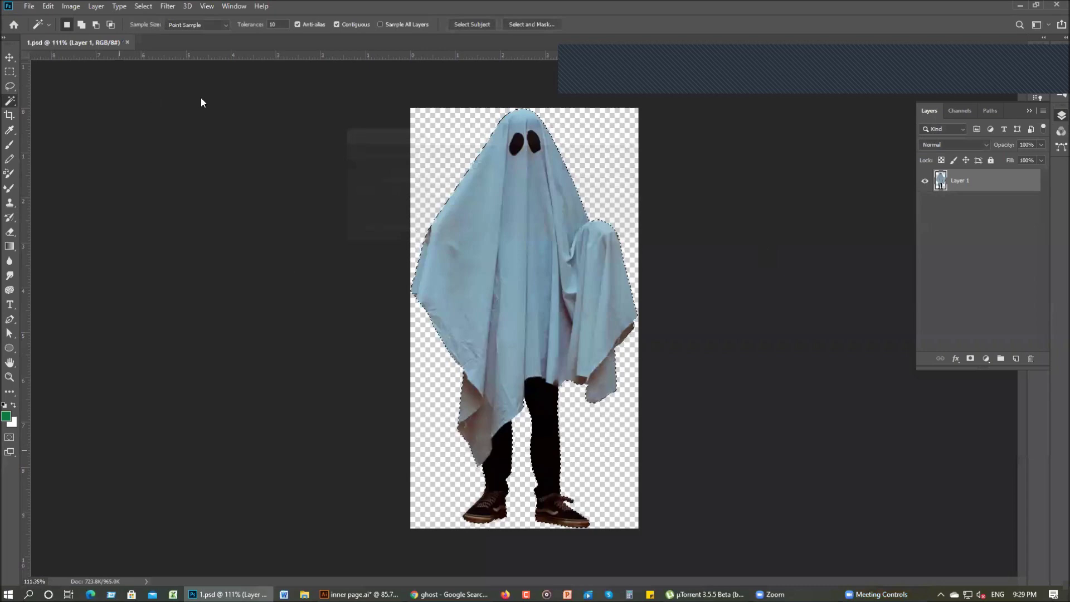
- Switch to Illustrator, embed 1.psd from Desktop > ghost over the body text, and size the ghost to about 4.38 × 8.07 in
key("alt+Tab")
left_click_drag(841, 563, 552, 481)
key("alt+Tab")
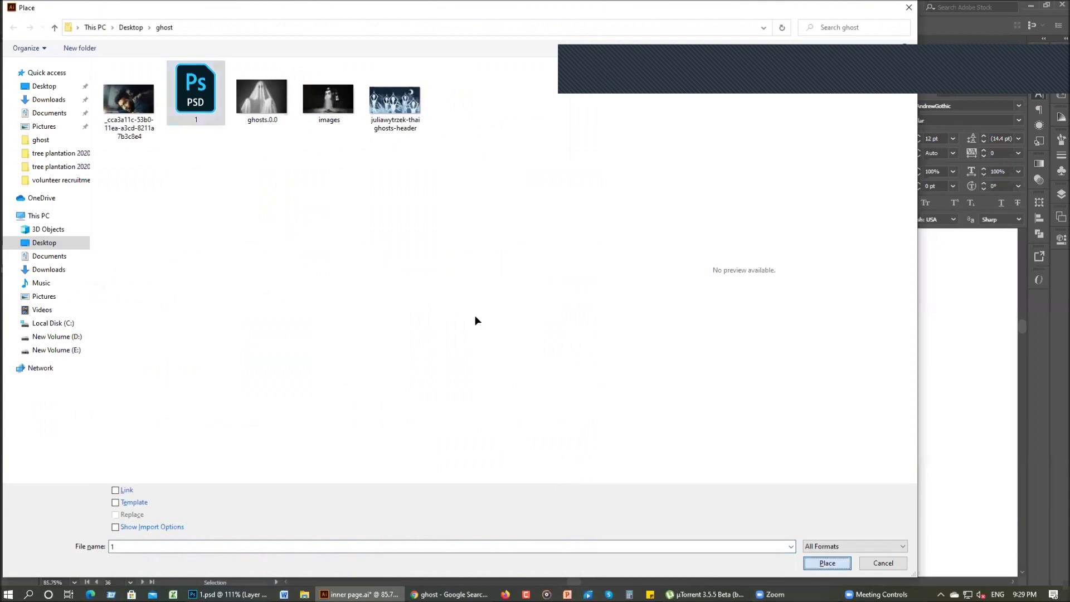
key("Return")
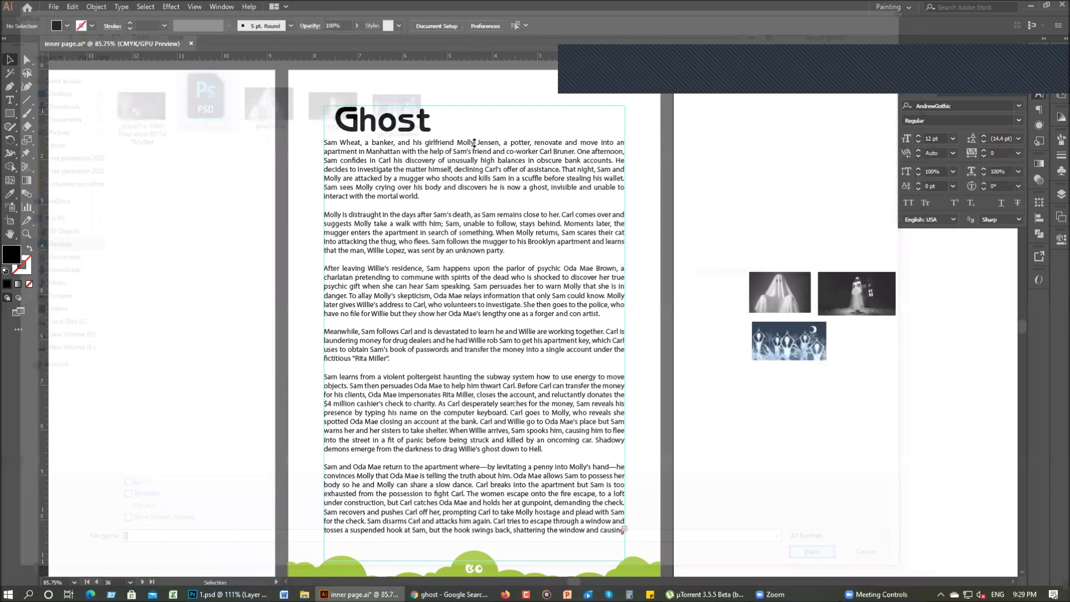
left_click(474, 143)
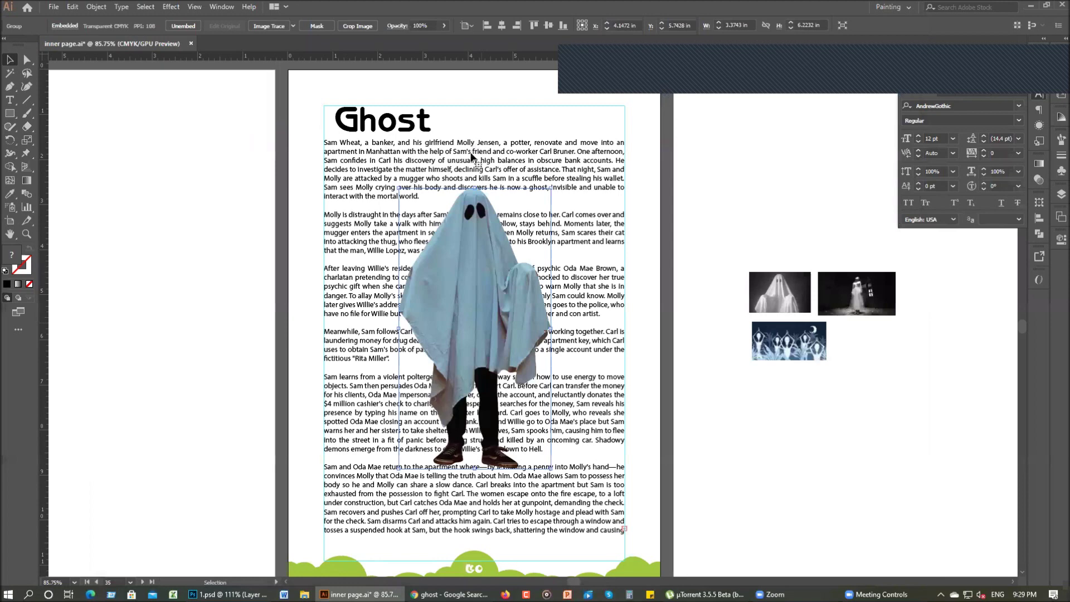
key("ctrl+z")
left_click_drag(471, 156, 474, 150)
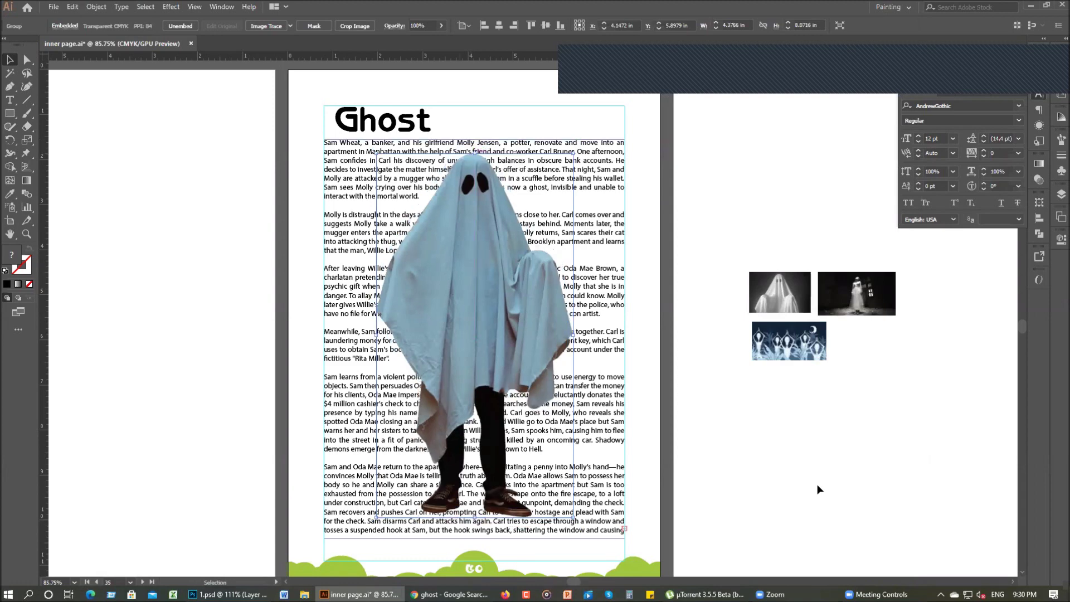
left_click(817, 486)
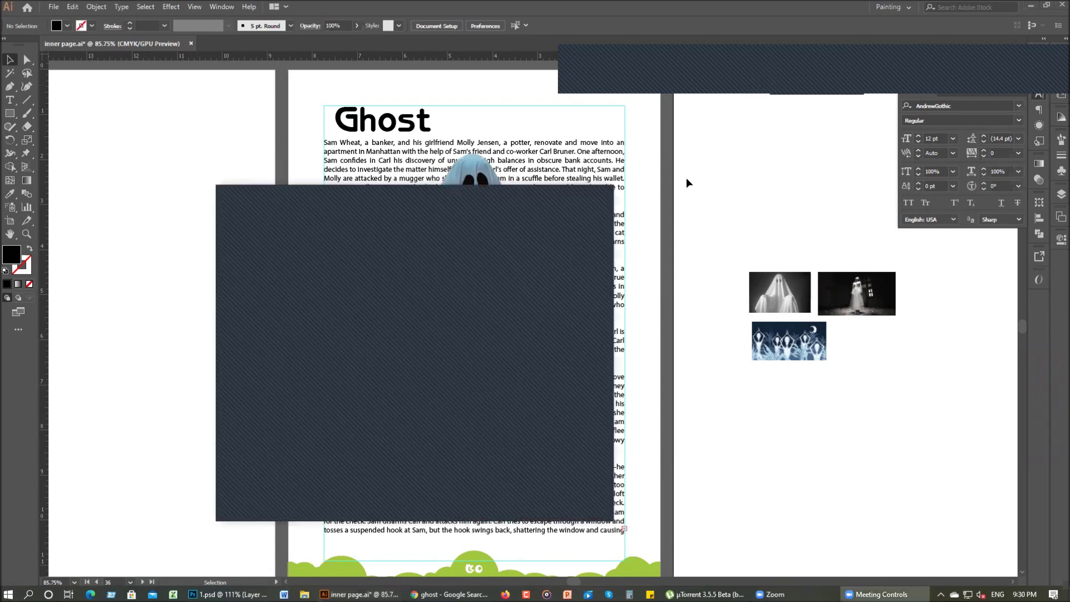
left_click(693, 185)
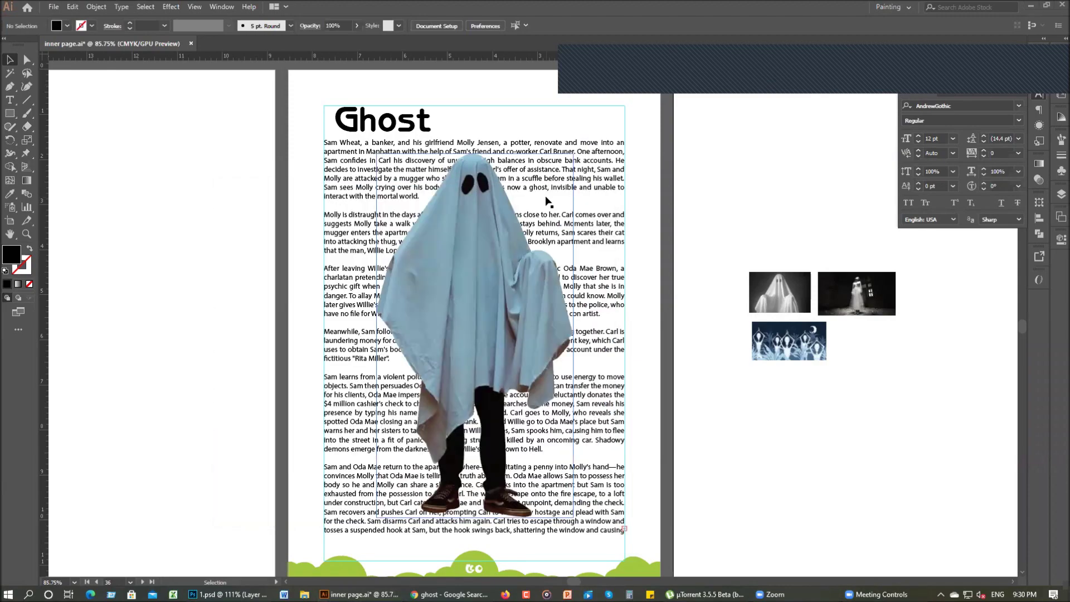
left_click(484, 301)
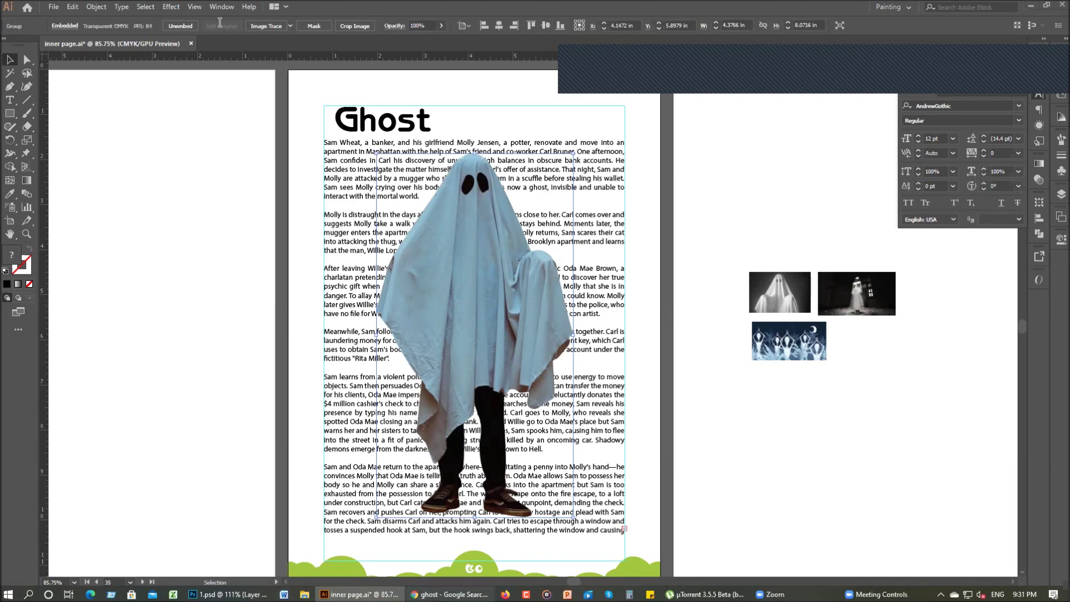
- Switch to the browser and look through the Google image results for magazine inner pages design for layouts combining pictures and text
key("alt+Tab")
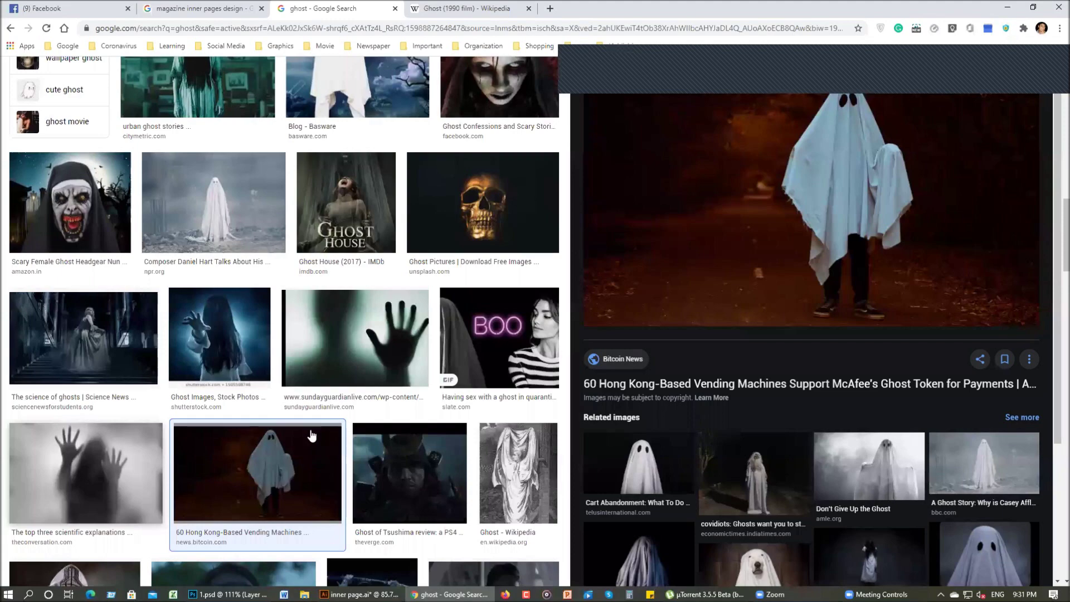
key("ctrl+shift+Tab")
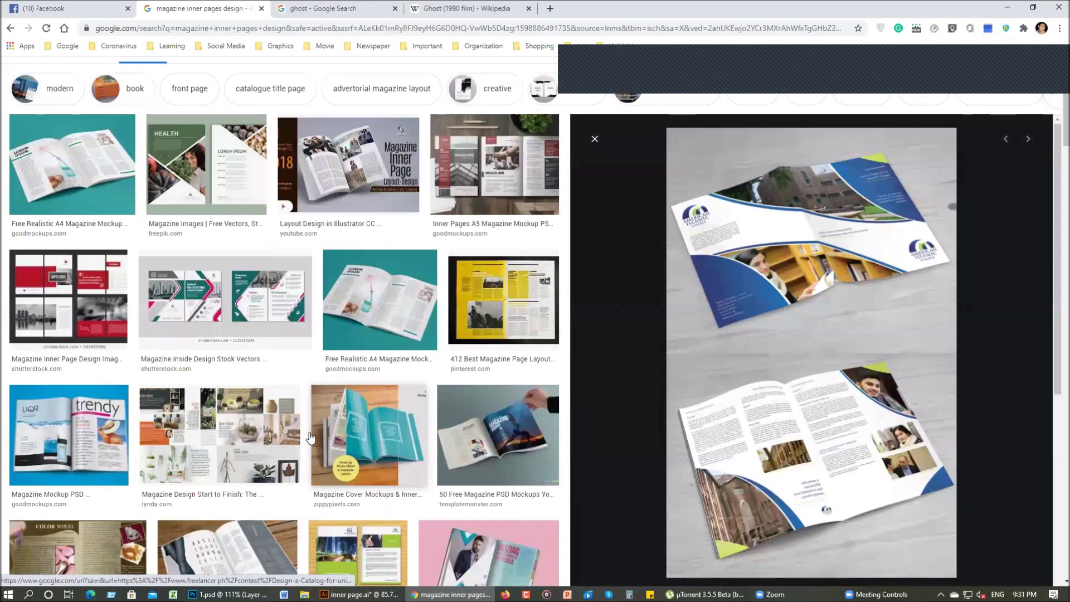
scroll(311, 438, "down", 10)
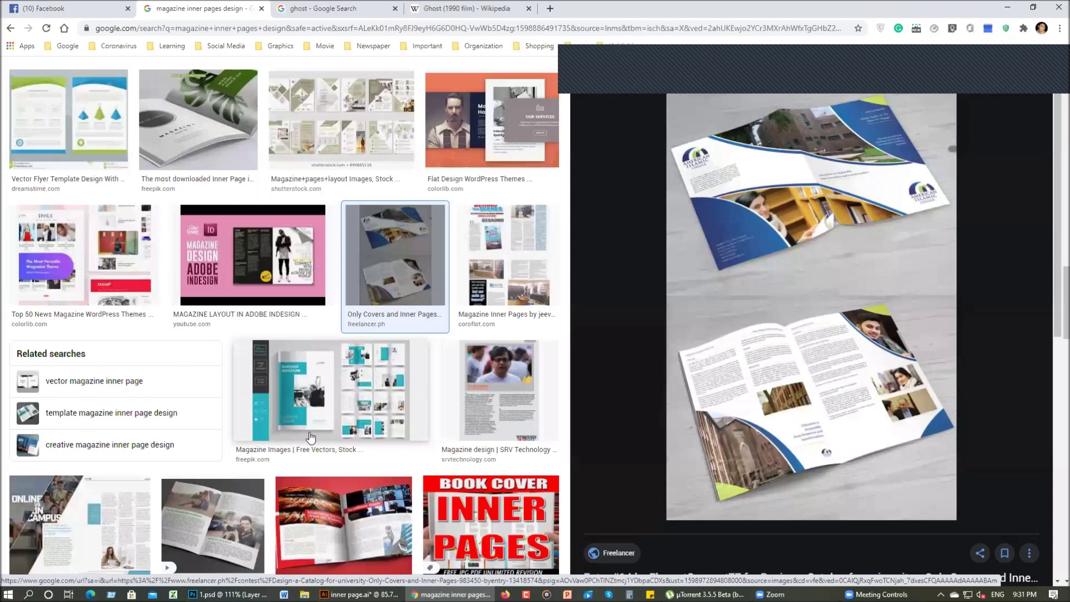
scroll(311, 438, "down", 5)
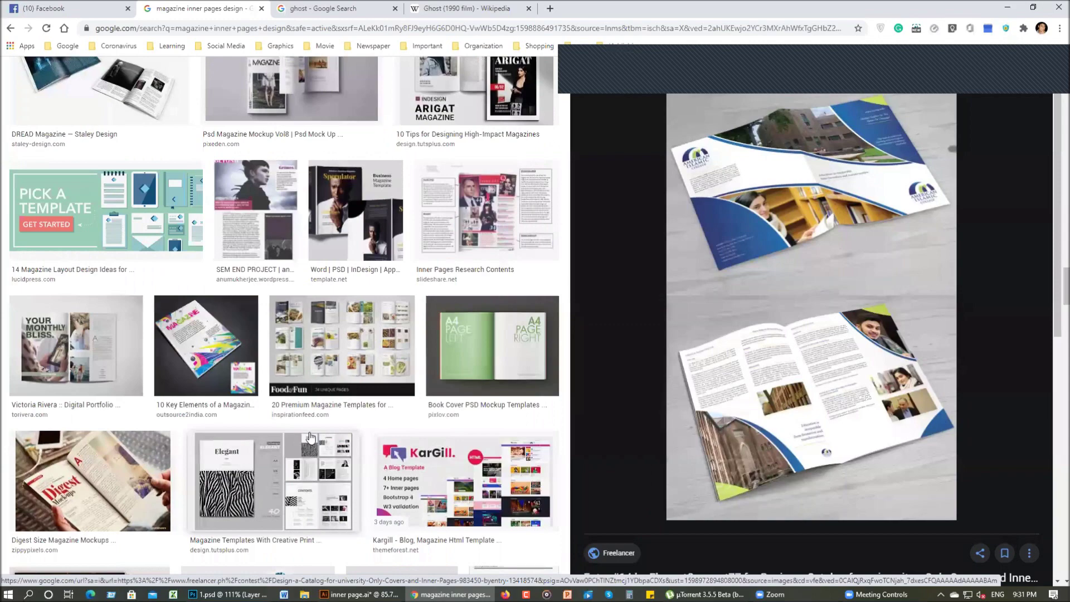
scroll(310, 438, "down", 5)
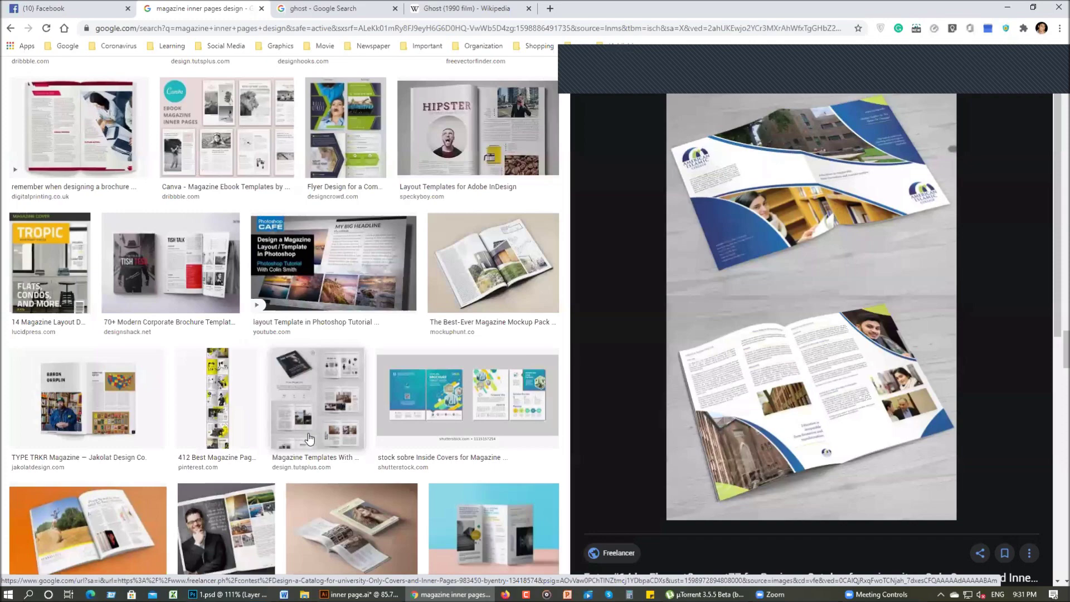
scroll(309, 439, "down", 5)
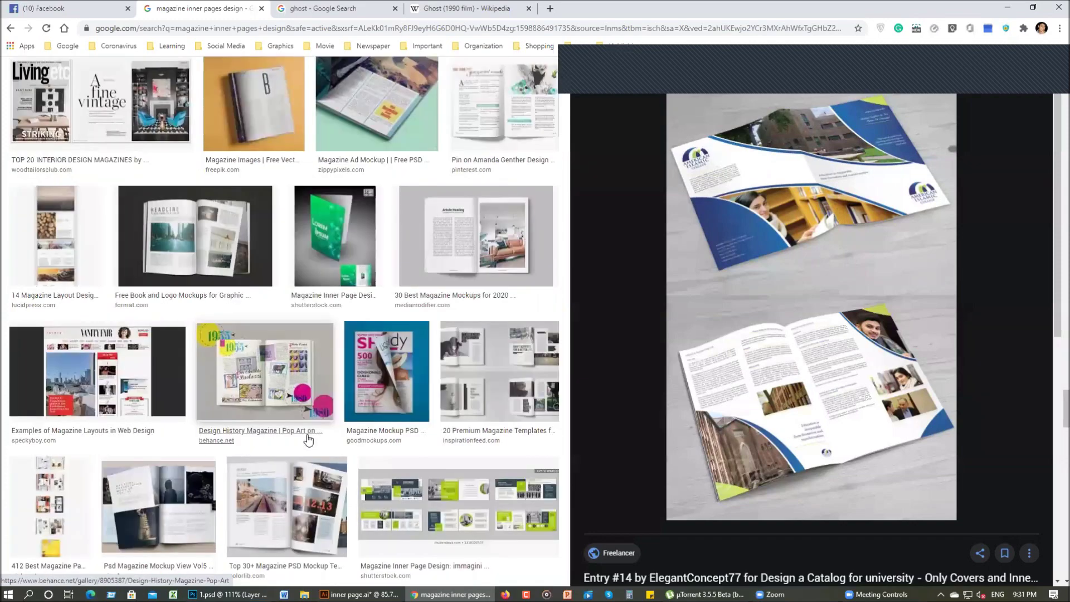
scroll(308, 439, "down", 4)
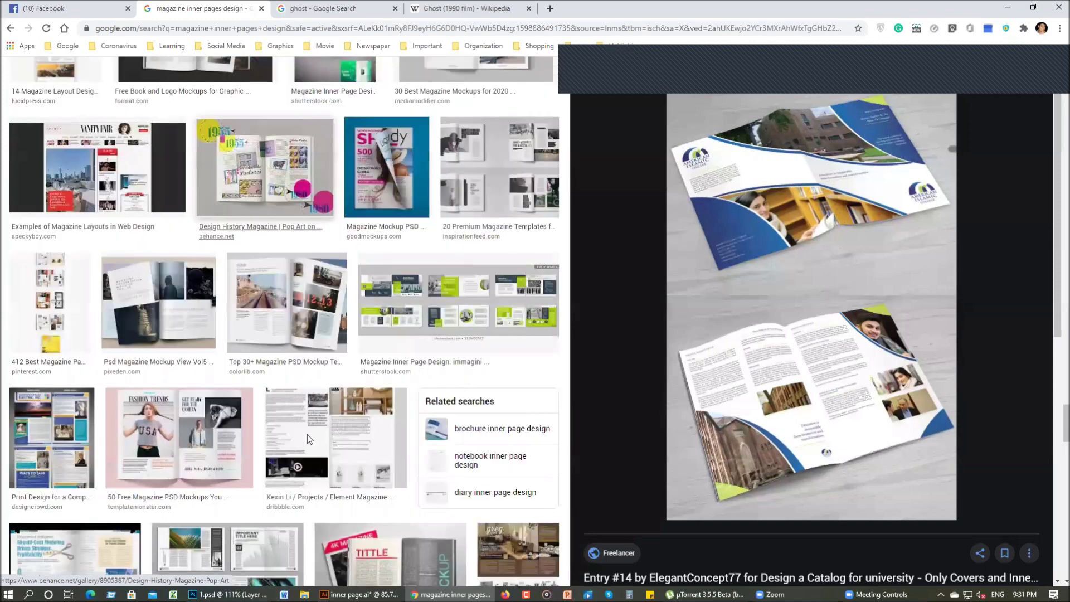
scroll(306, 434, "down", 10)
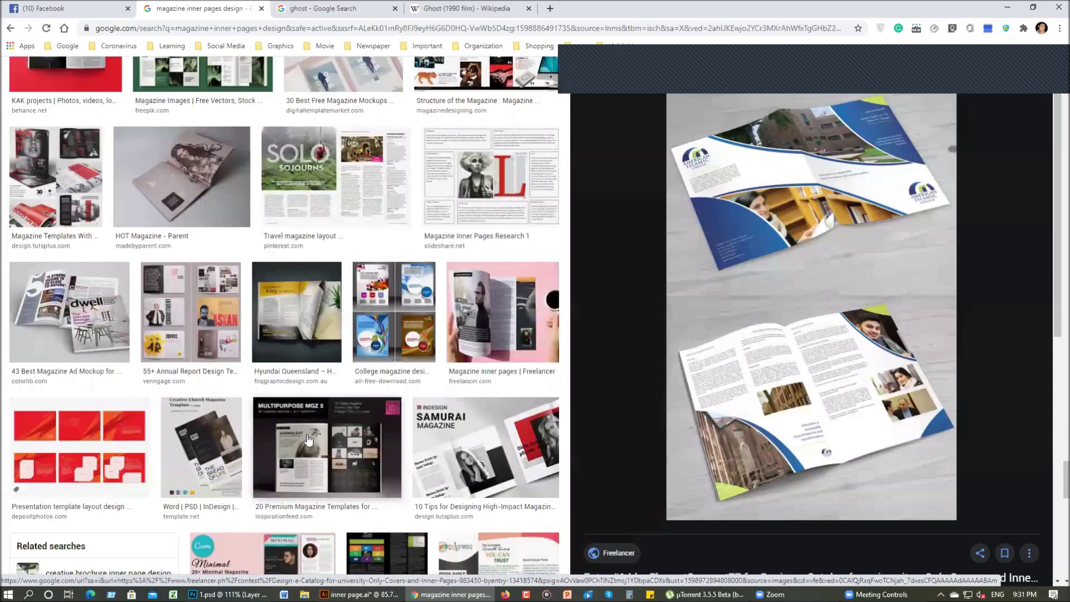
scroll(309, 440, "down", 2)
scroll(308, 439, "down", 2)
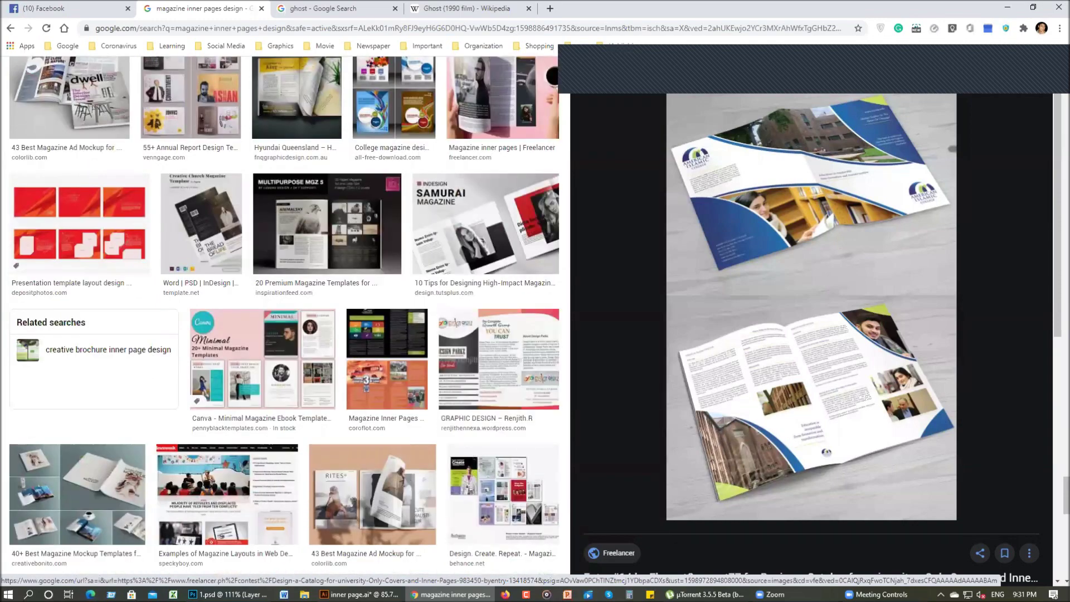
scroll(212, 451, "down", 5)
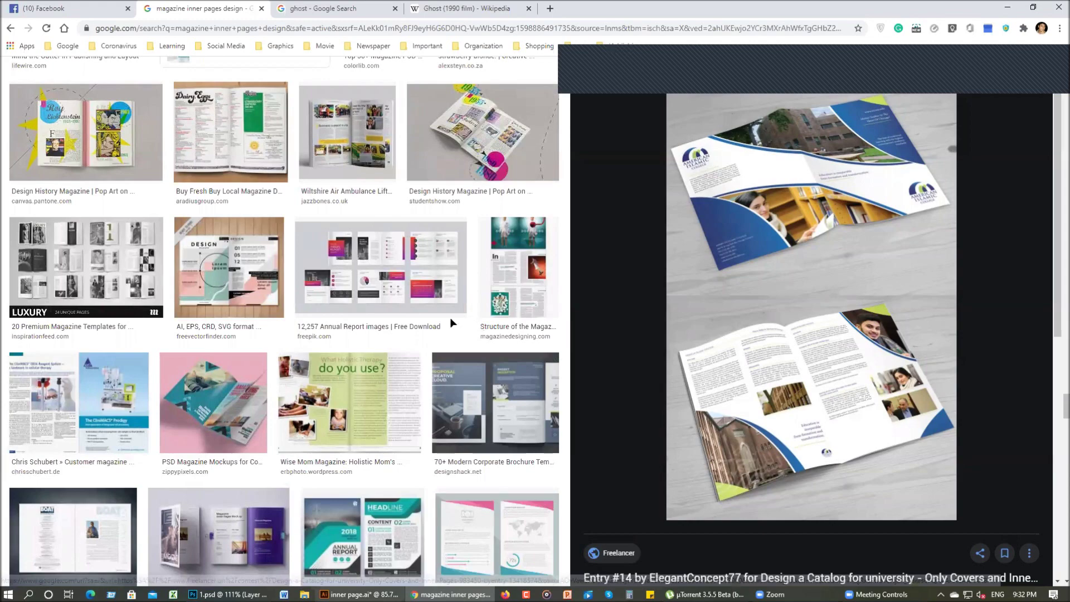
- Back in Illustrator, move the ghost against the text column's left margin and apply Text Wrap so the body text flows around it
key("alt+Tab")
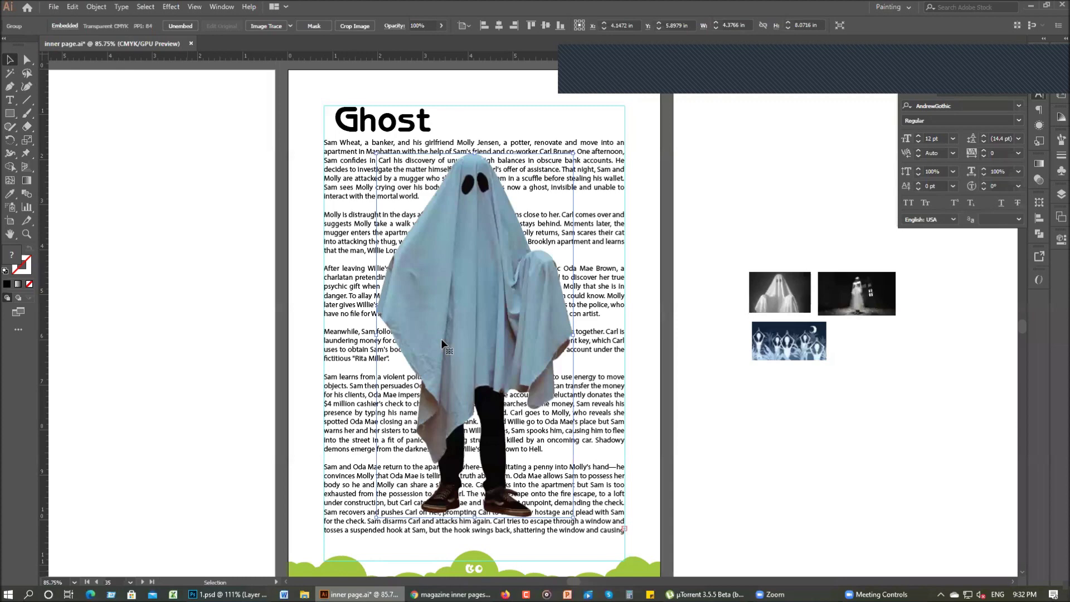
left_click_drag(440, 339, 418, 339)
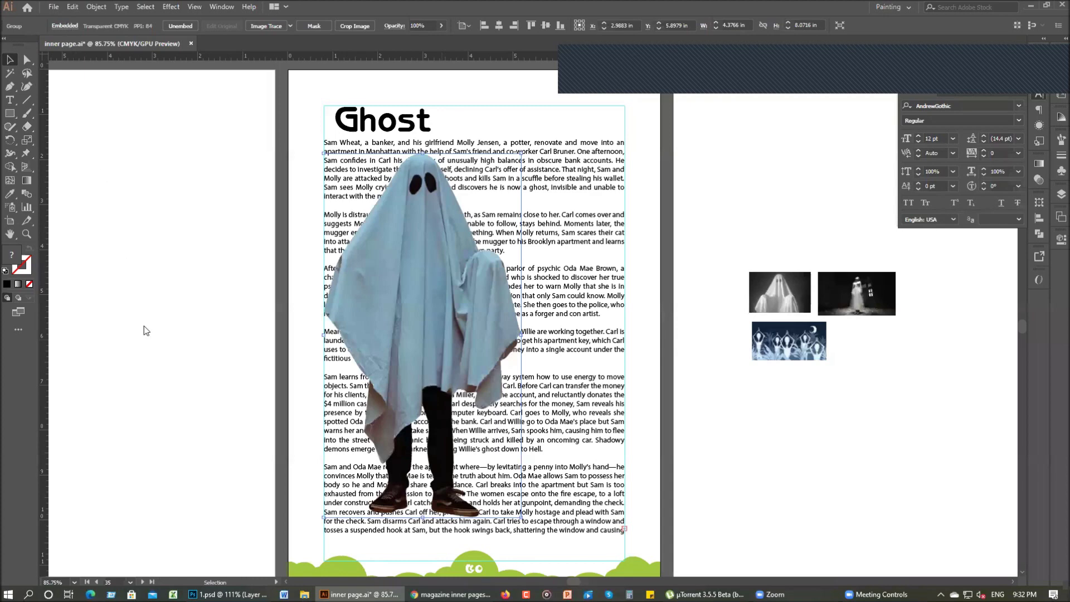
left_click(73, 6)
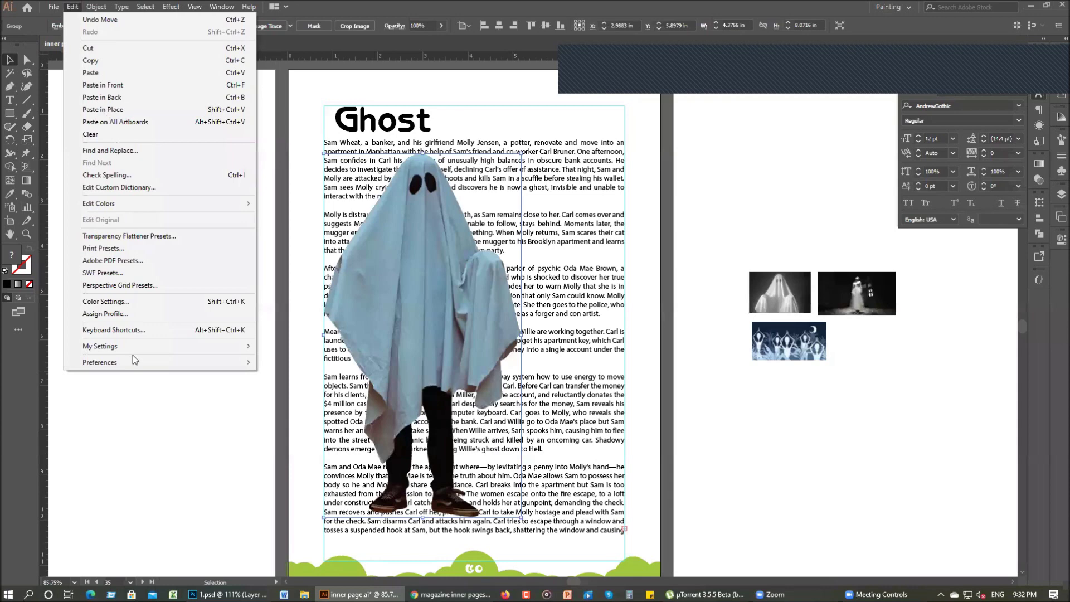
key("Up")
key("Up")
key("Up")
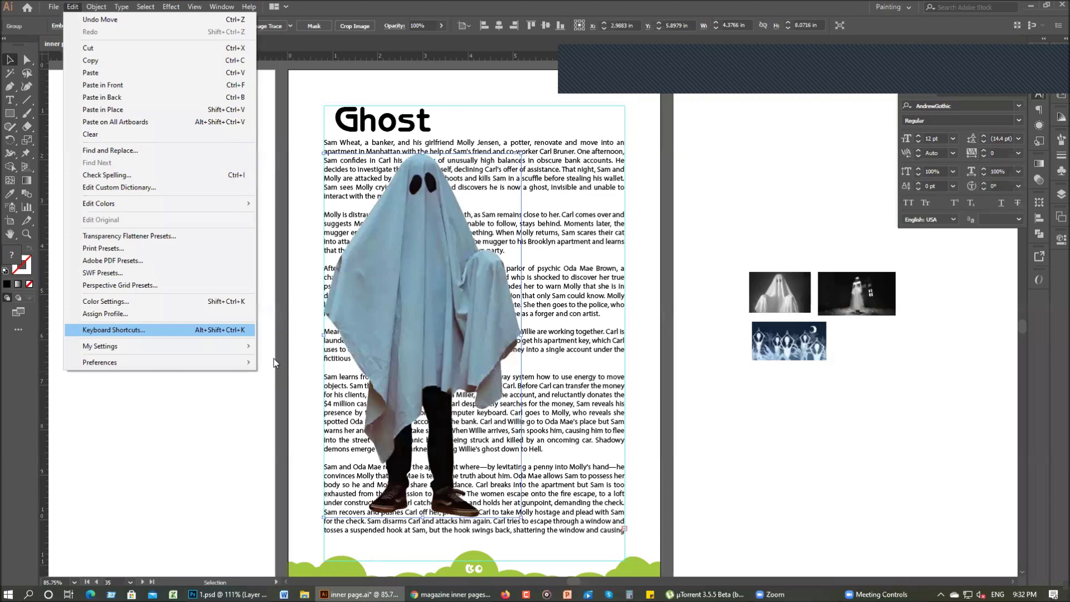
key("Right")
key("Up")
key("Up")
key("Up")
key("Up")
key("Up")
key("Up")
key("Right")
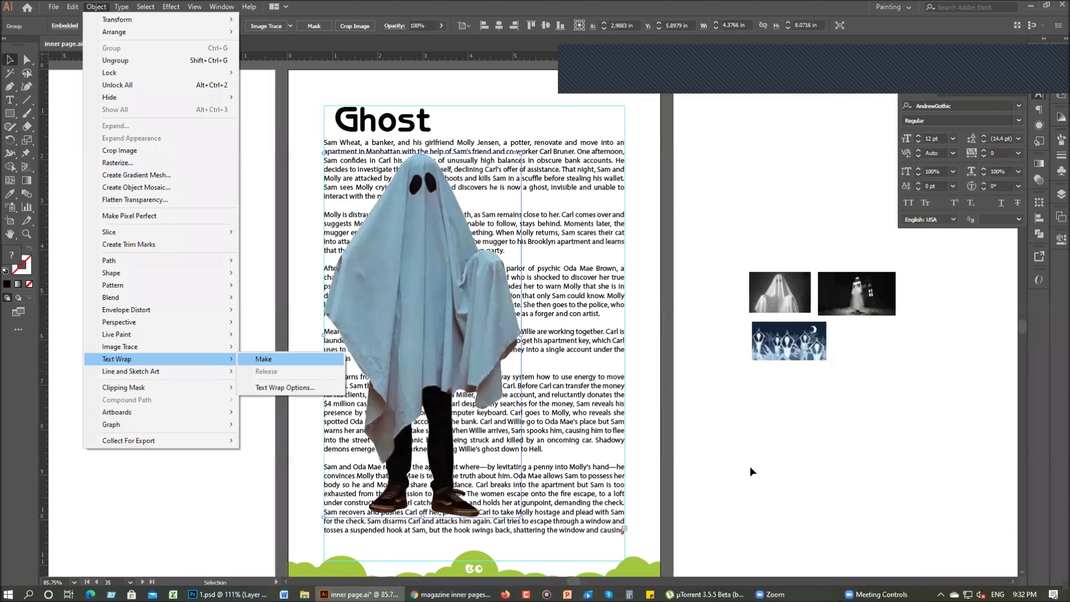
key("Return")
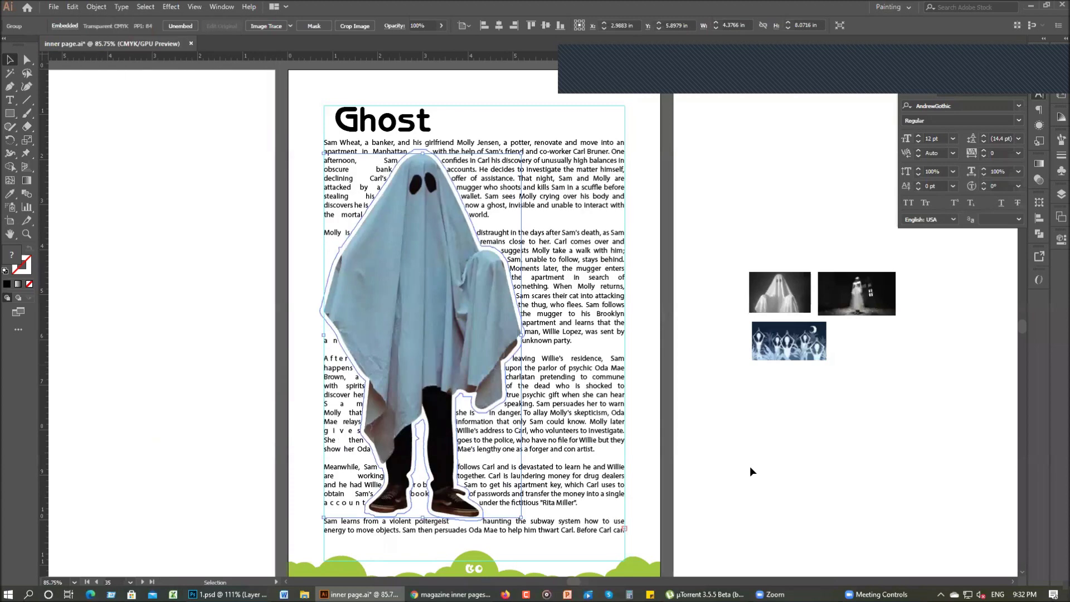
left_click(744, 461)
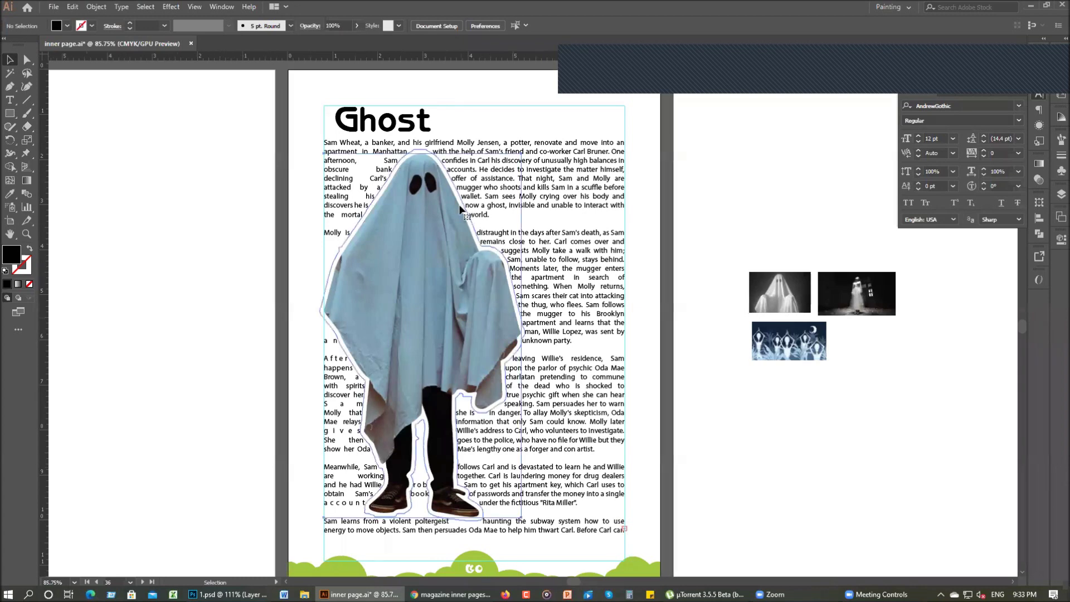
left_click(461, 209)
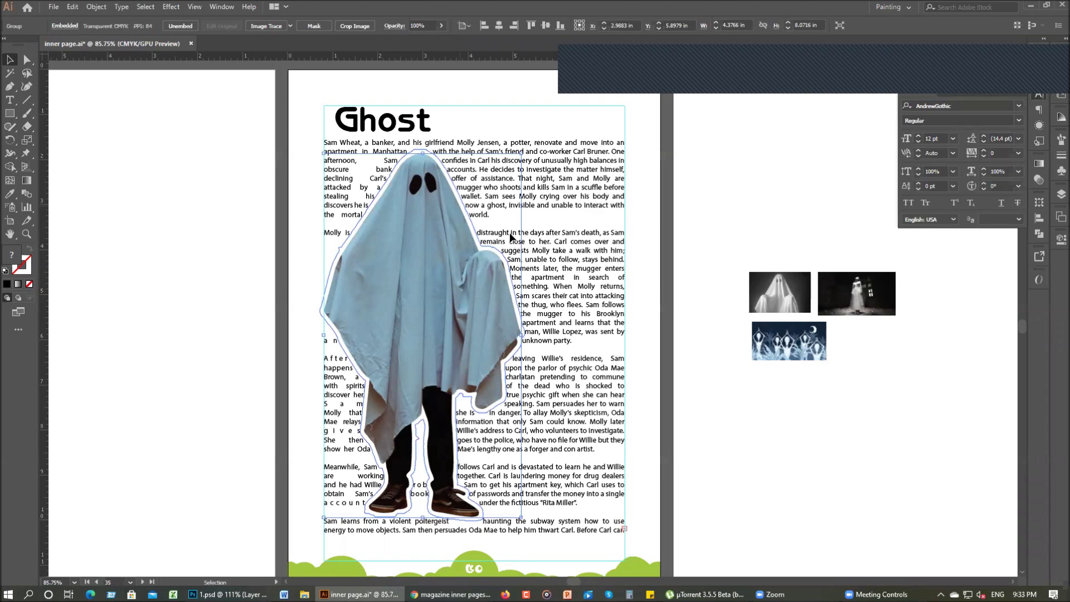
- Set the ghost's text wrap offset to 12 pt, previewing the result on the page
left_click(94, 7)
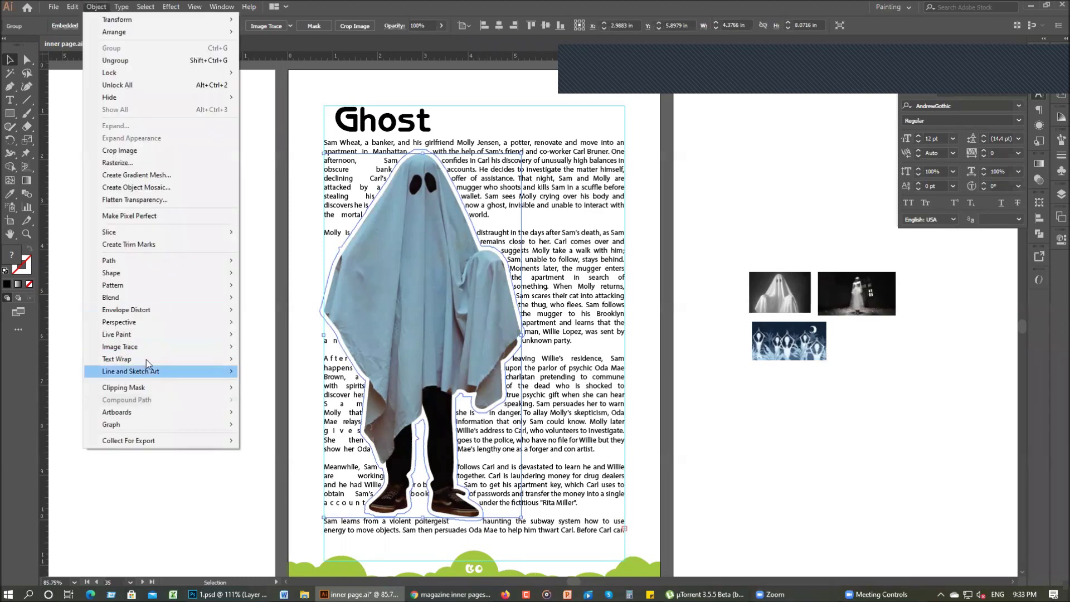
mouse_move(146, 360)
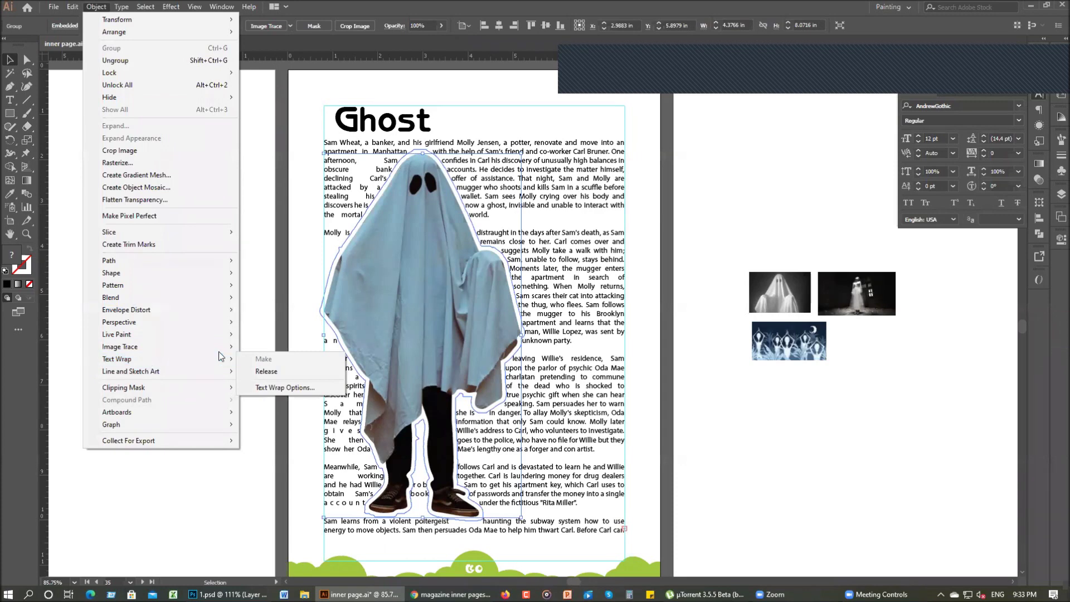
left_click(303, 388)
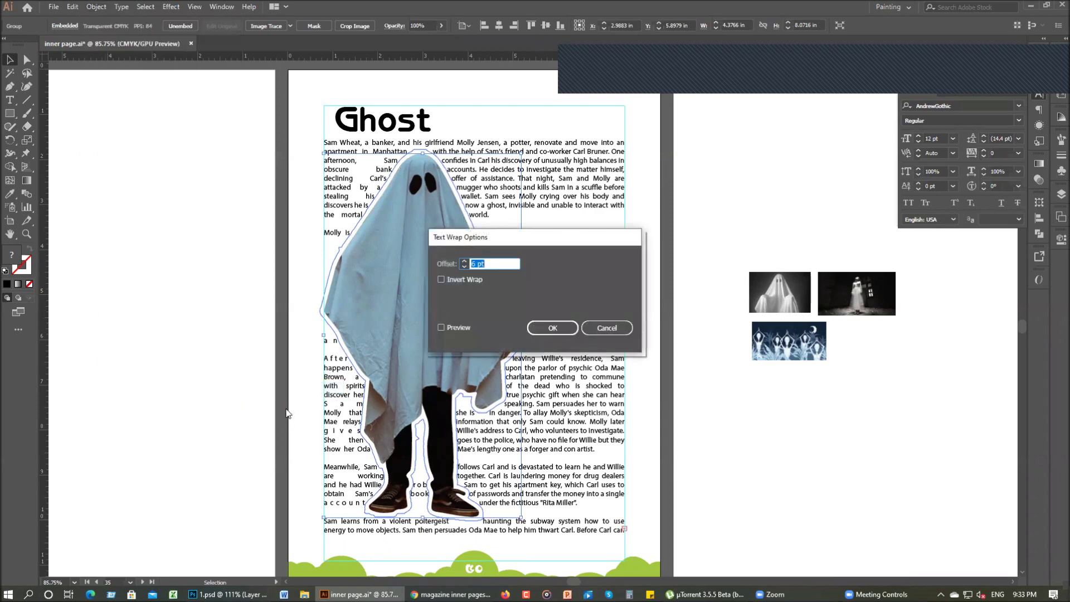
left_click_drag(541, 239, 722, 290)
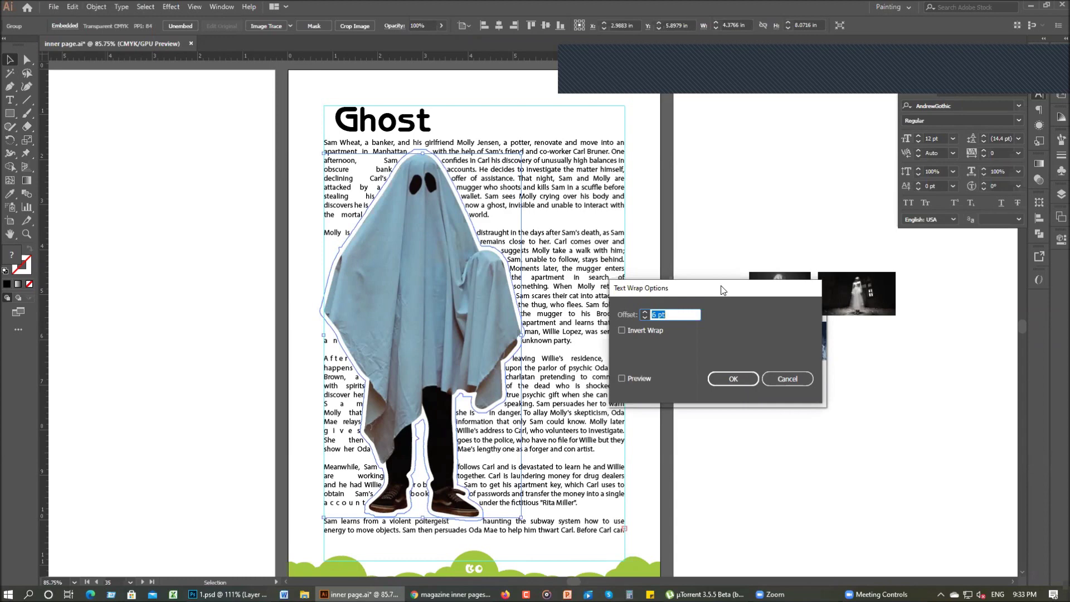
type("12")
left_click(623, 379)
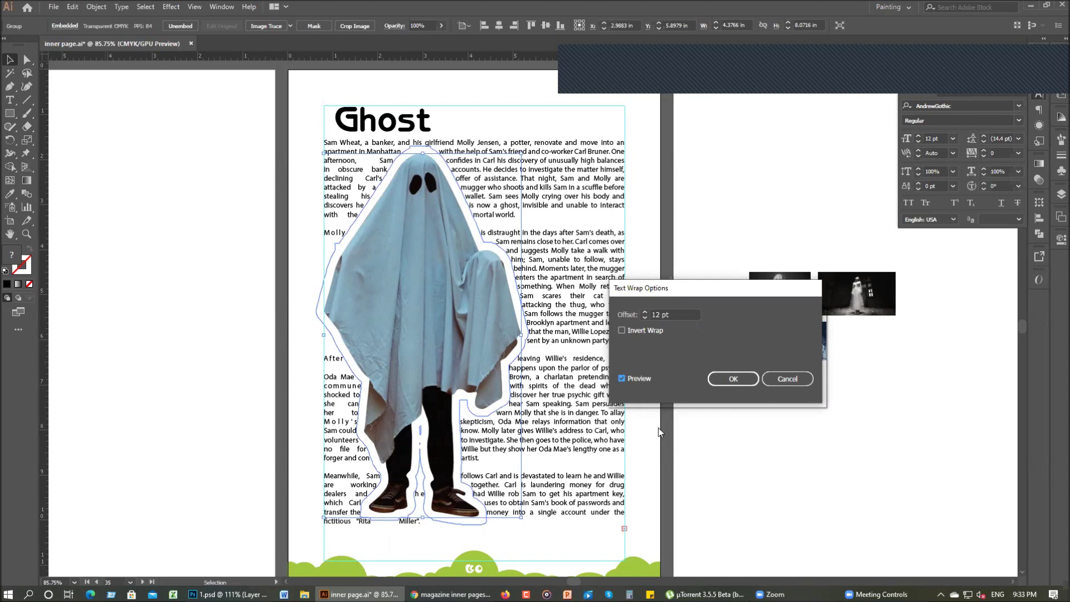
left_click(733, 379)
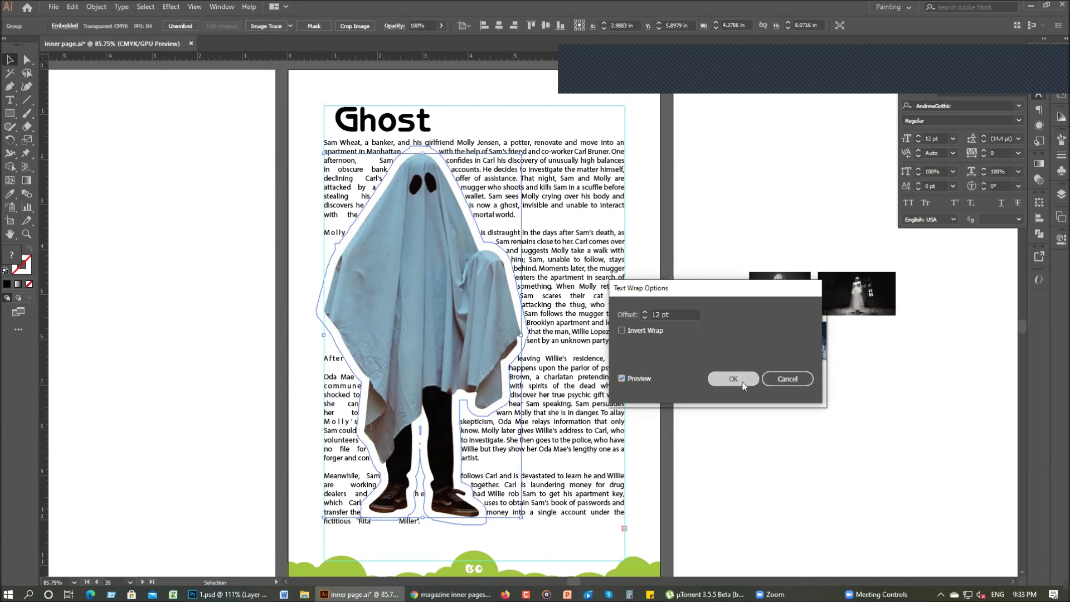
left_click(747, 467)
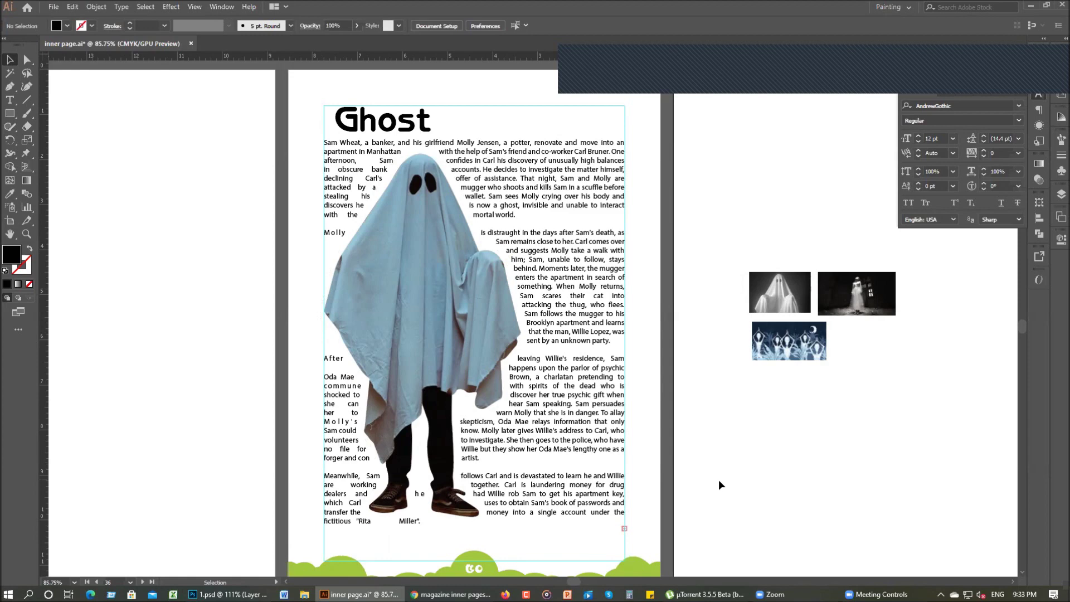
scroll(718, 483, "up", 1)
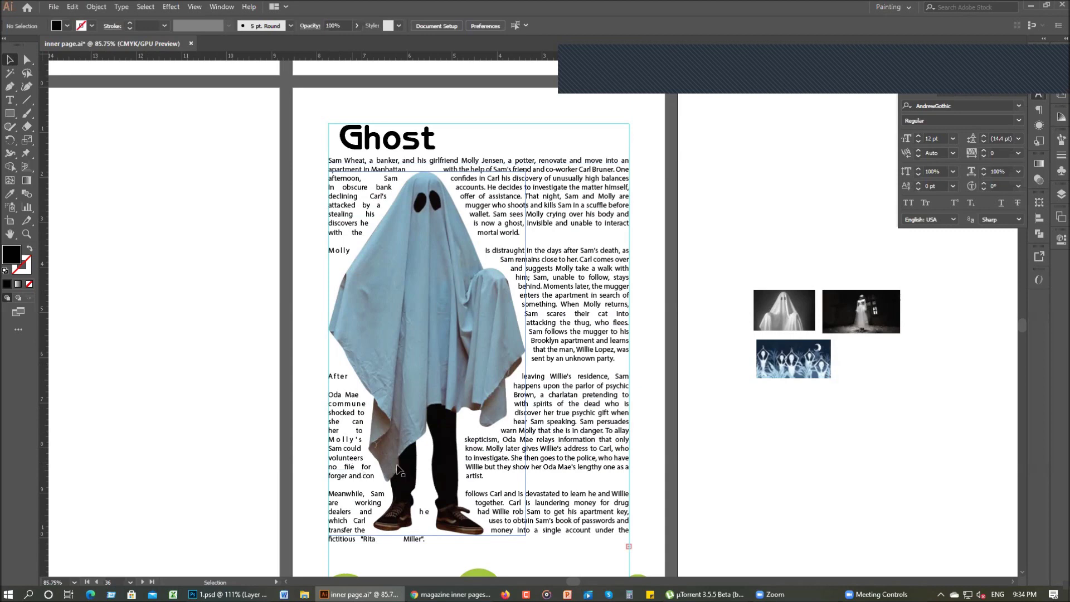
- Try narrowing the body text frame by moving its left edge to the ghost's middle, and undo the resize
left_click(544, 207)
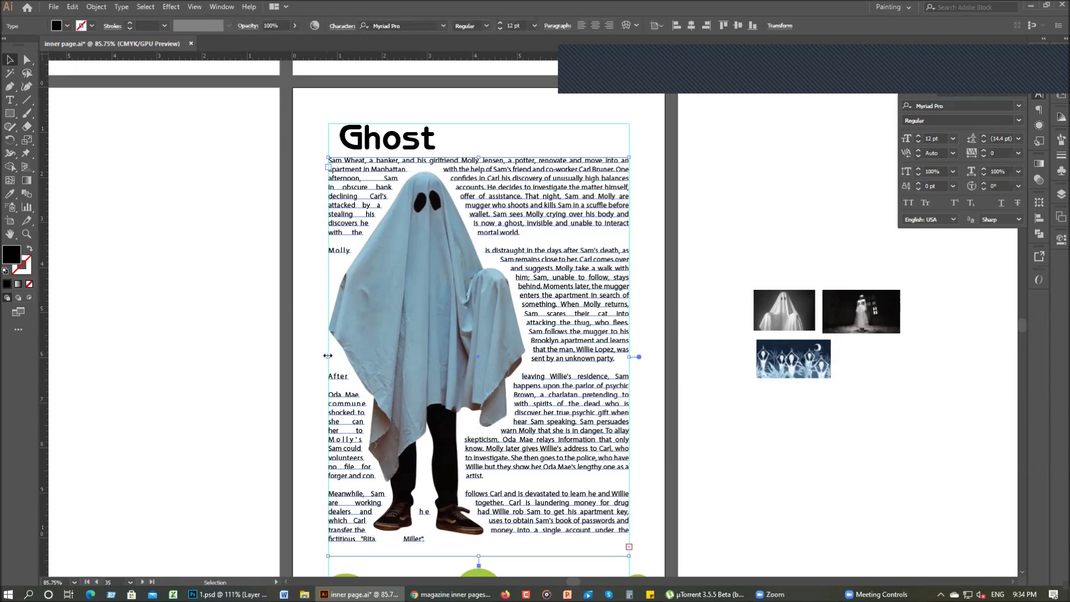
left_click_drag(332, 356, 424, 356)
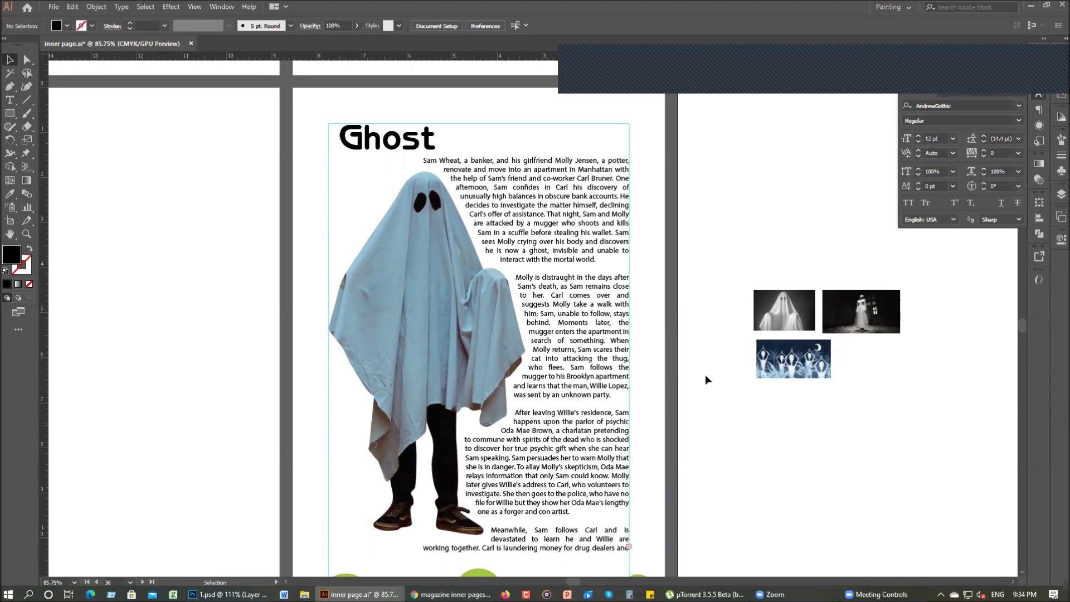
left_click(570, 170)
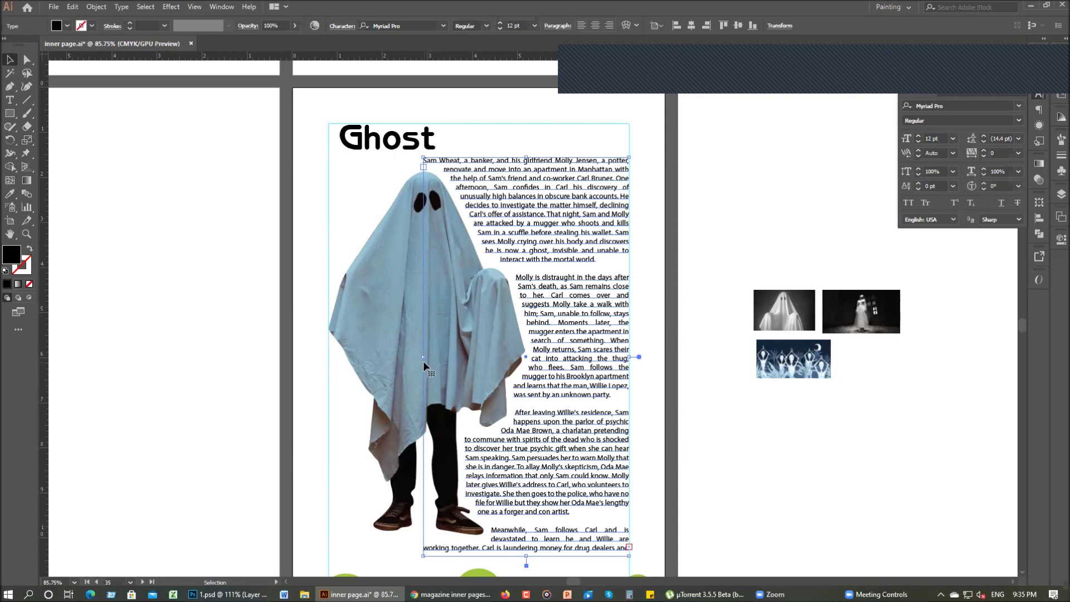
key("a")
key("ctrl+z")
key("v")
key("ctrl+shift+a")
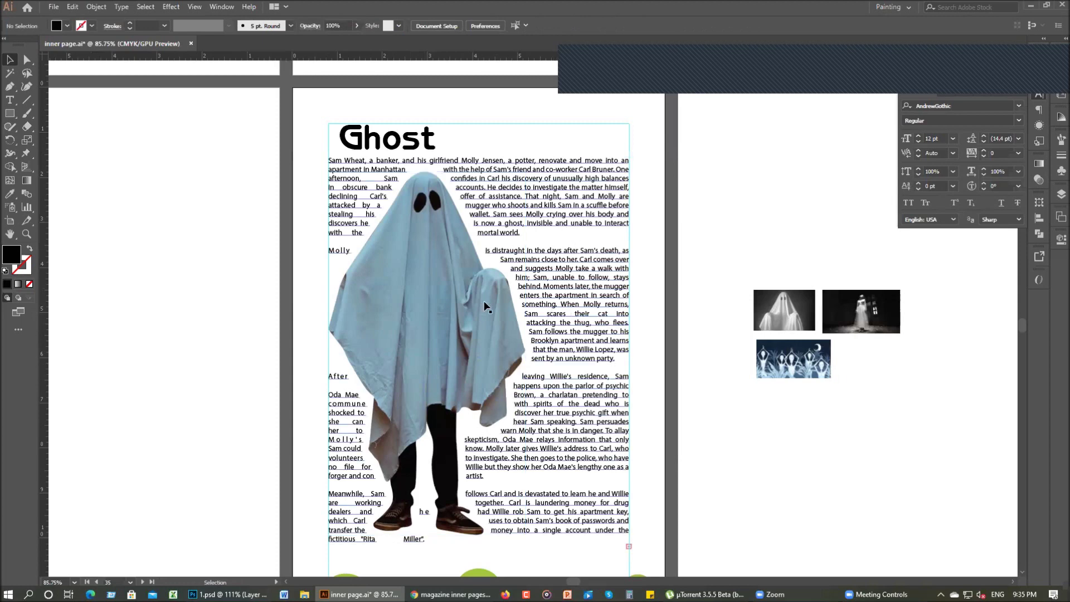
key("ctrl+z")
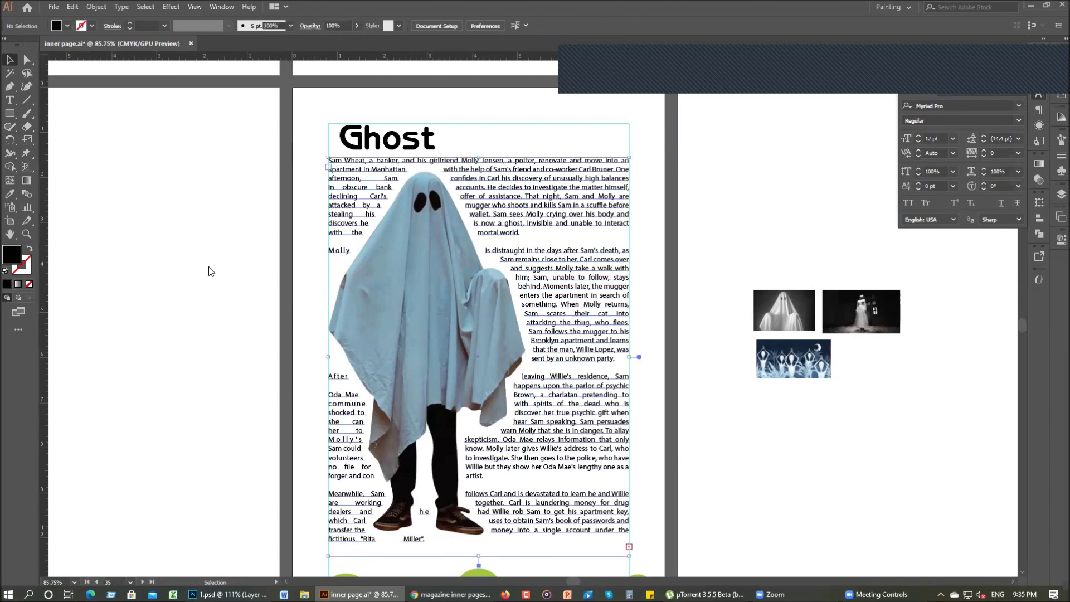
- Release the ghost's text wrap and move the body text frame off this page onto the artboard to its left
key("space")
left_click_drag(137, 144, 139, 143)
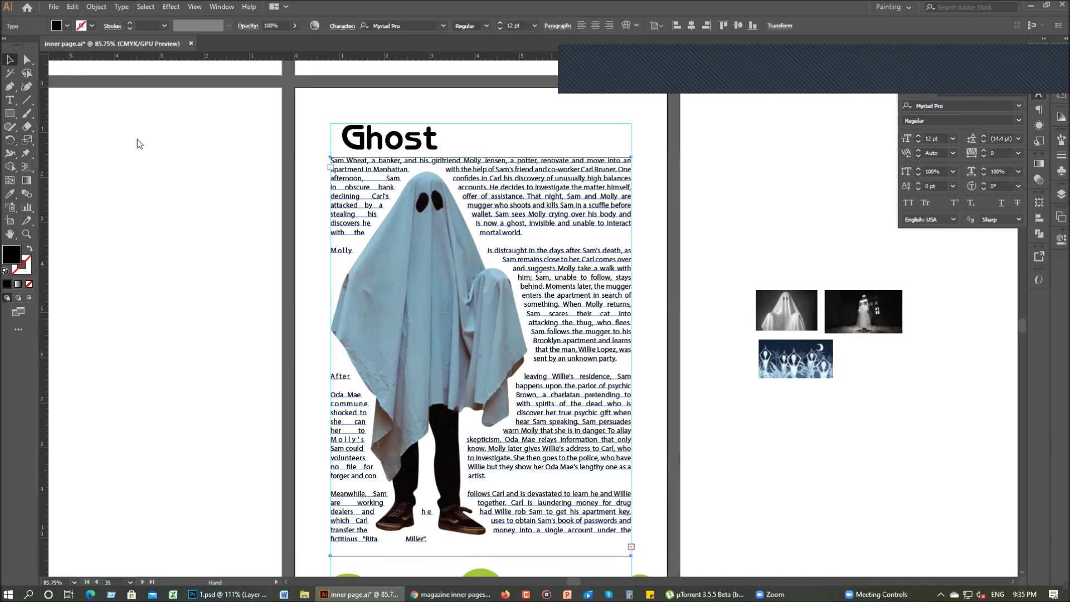
left_click_drag(289, 373, 292, 372)
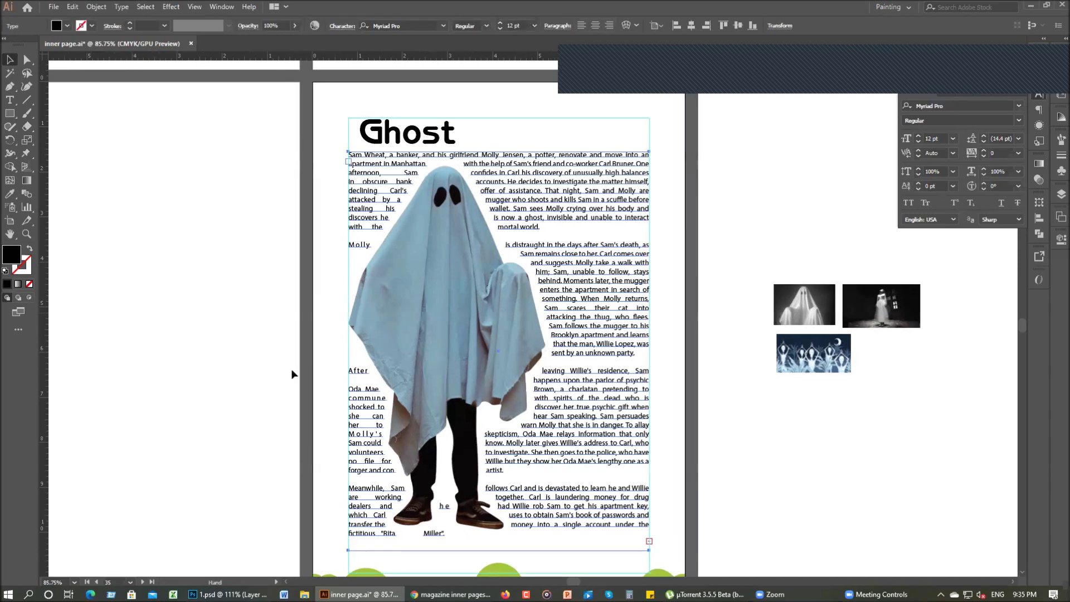
left_click(516, 365)
key("alt+o")
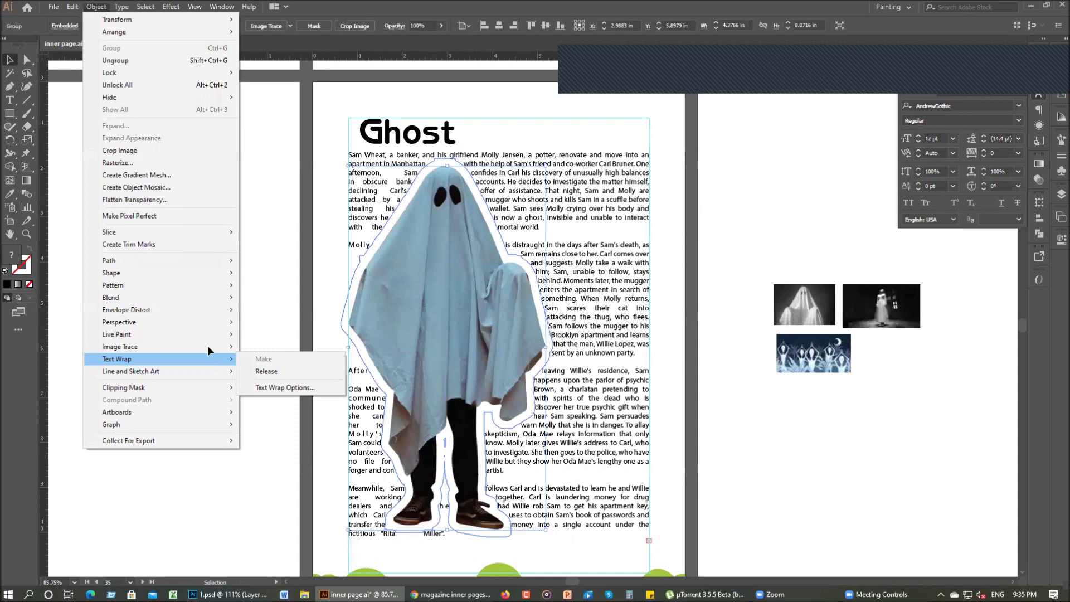
left_click(266, 371)
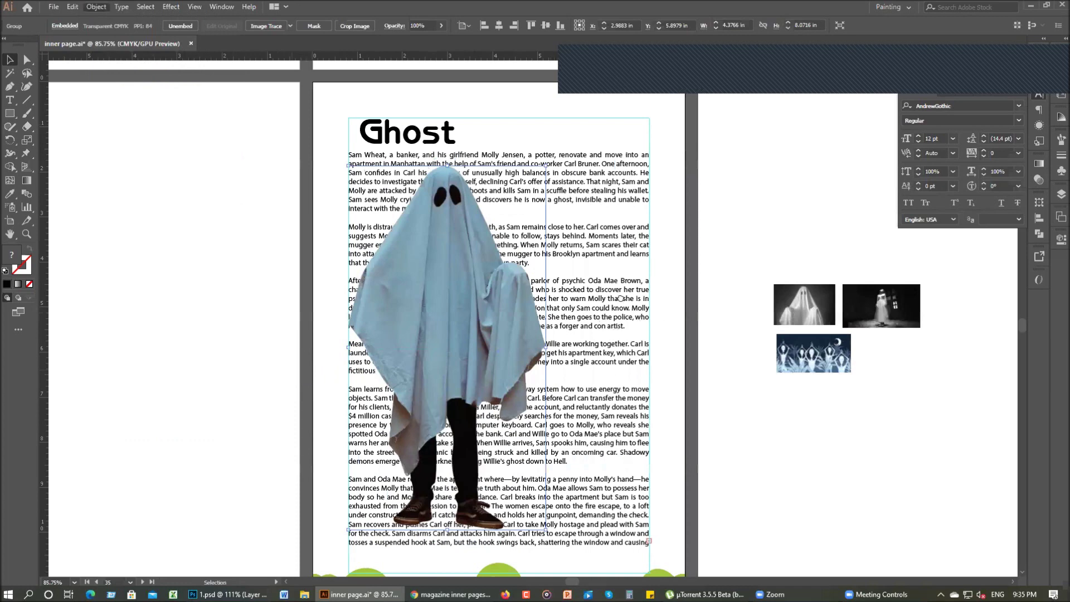
left_click(574, 259)
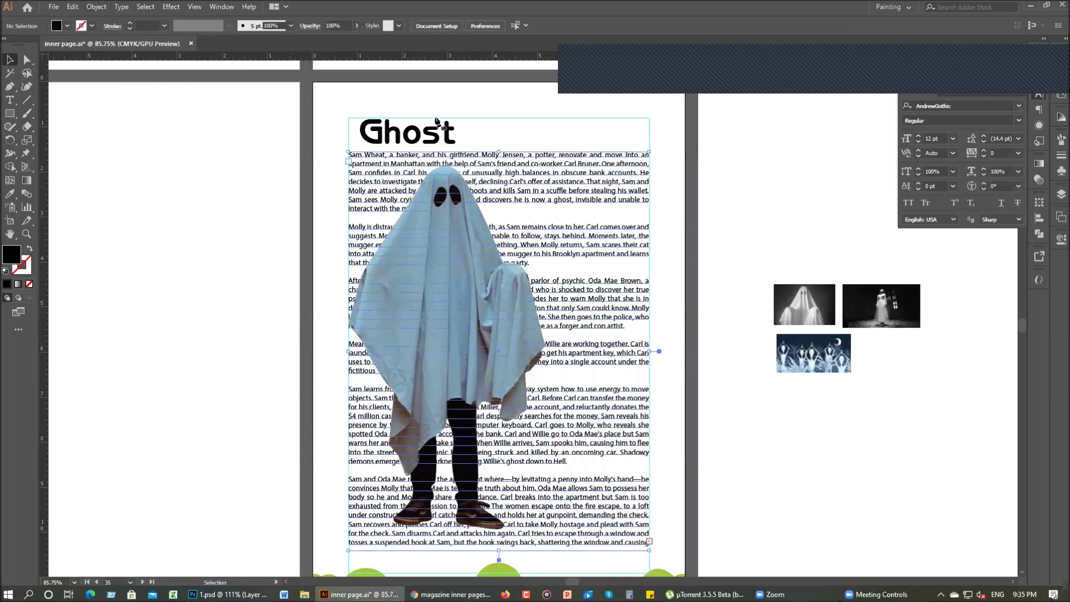
left_click_drag(499, 352, 110, 352)
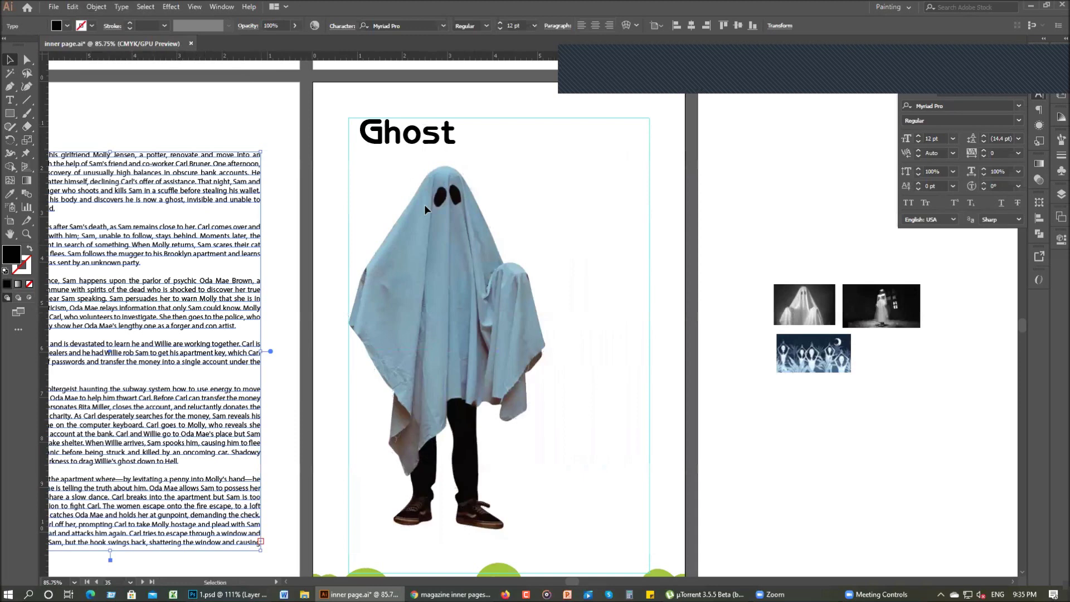
- Draw a closed Pen shape about 6.2 × 9.1 in with a curved left side beside the ghost, and fill it with the copied plot text
left_click_drag(424, 205, 432, 171)
key("p")
left_click(443, 117)
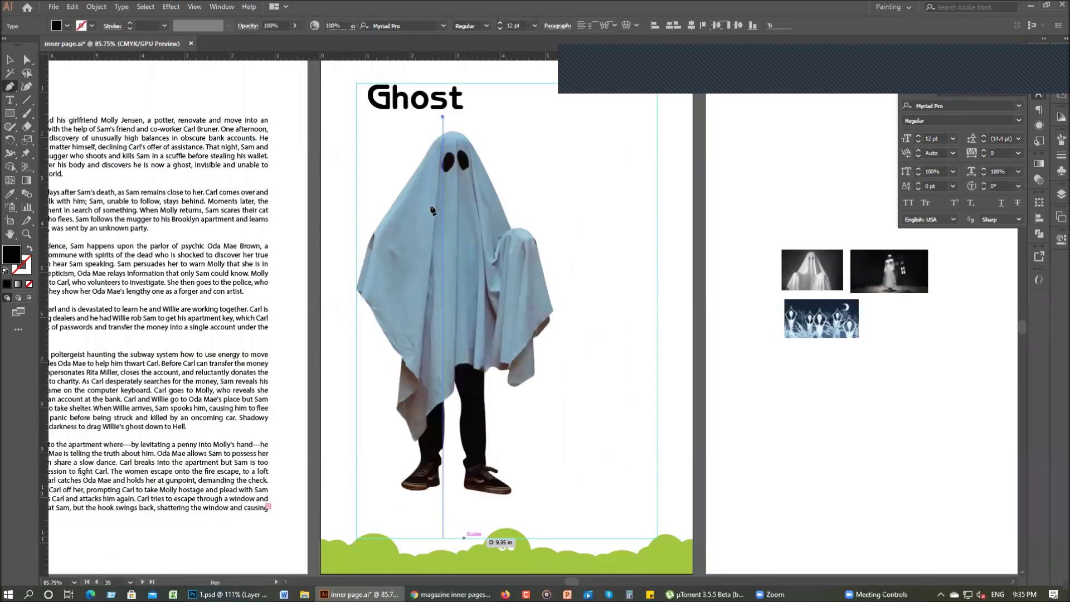
left_click(445, 538)
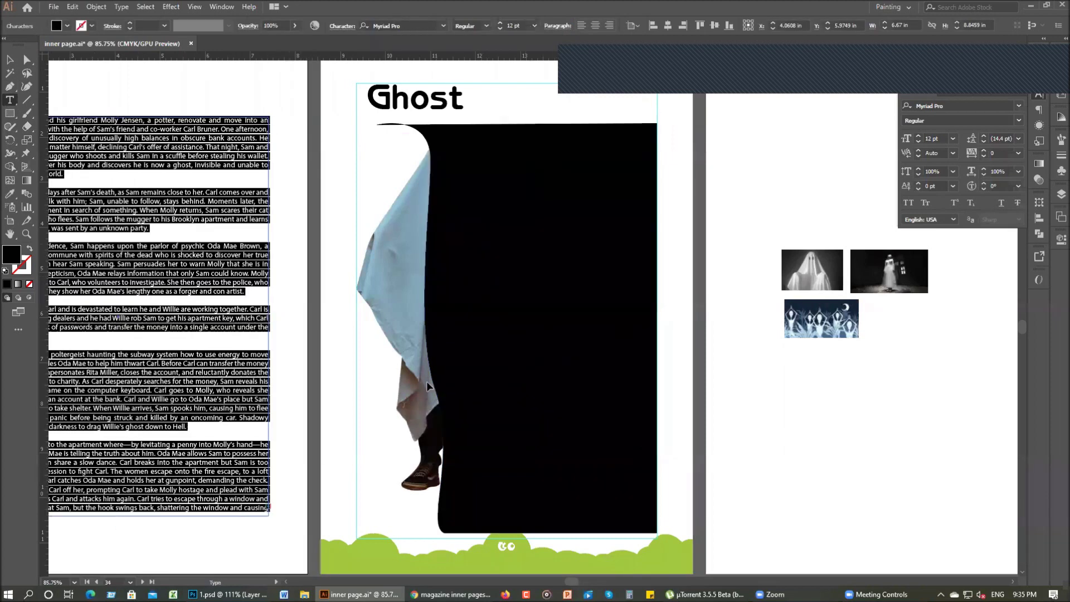
key("Escape")
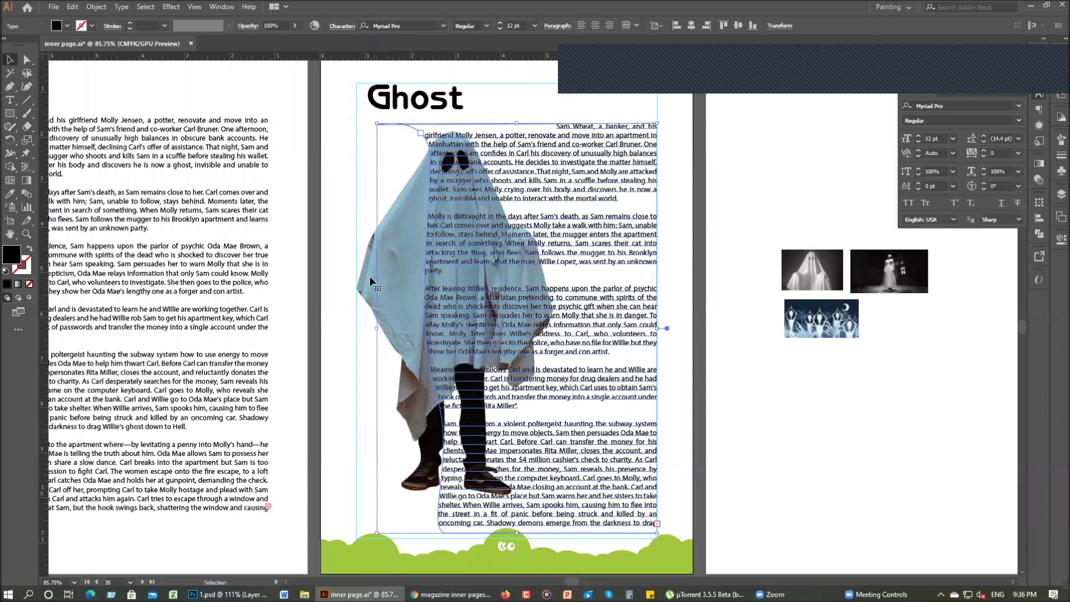
- Bring the ghost in front of the new text shape and apply Text Wrap to it
left_click(370, 276)
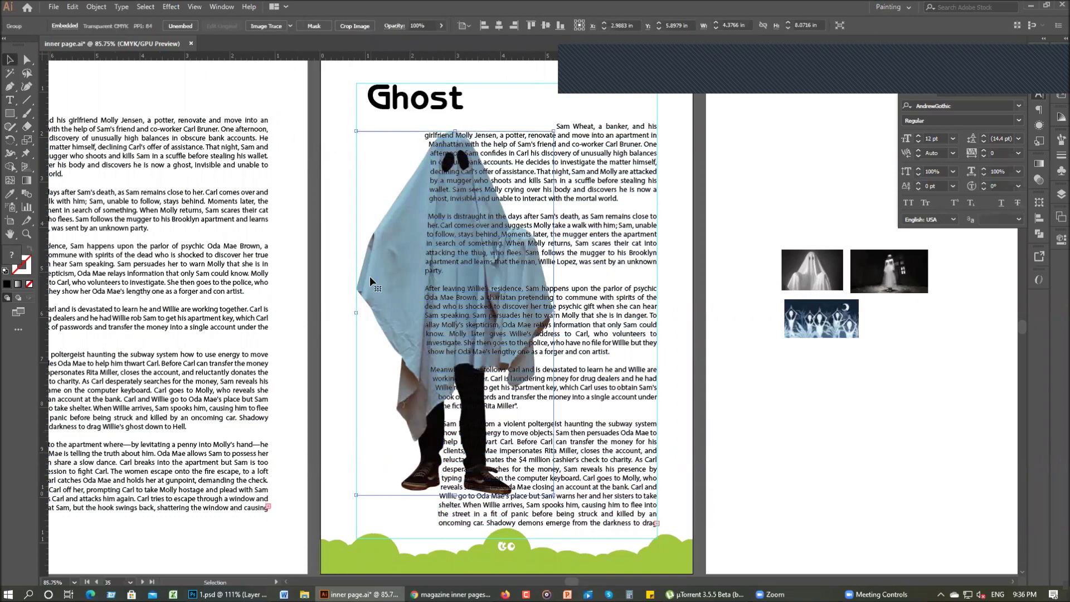
key("ctrl+shift+bracketright")
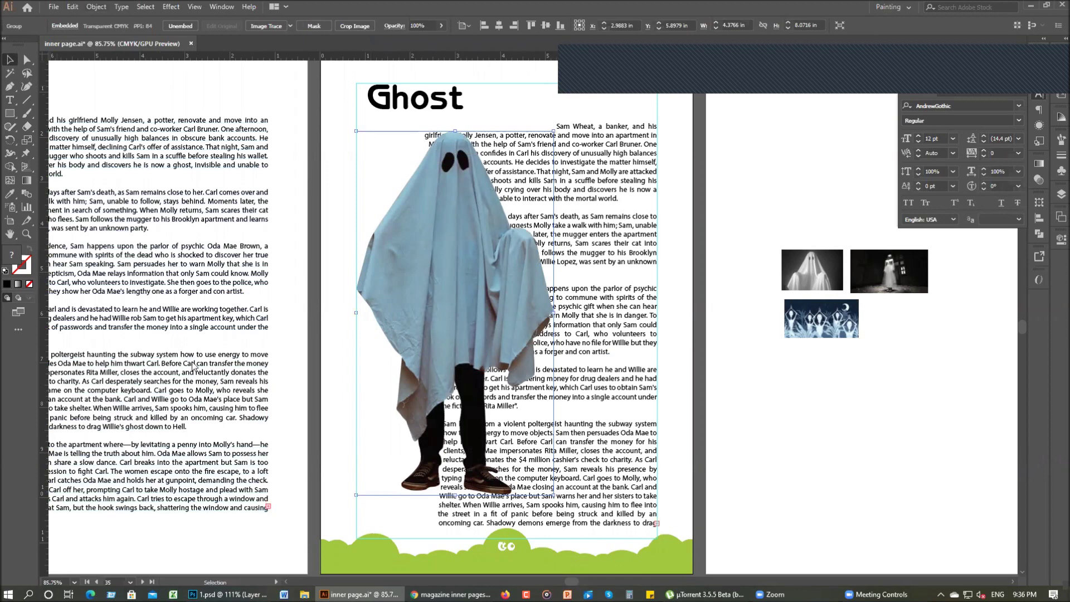
key("alt+o")
mouse_move(218, 360)
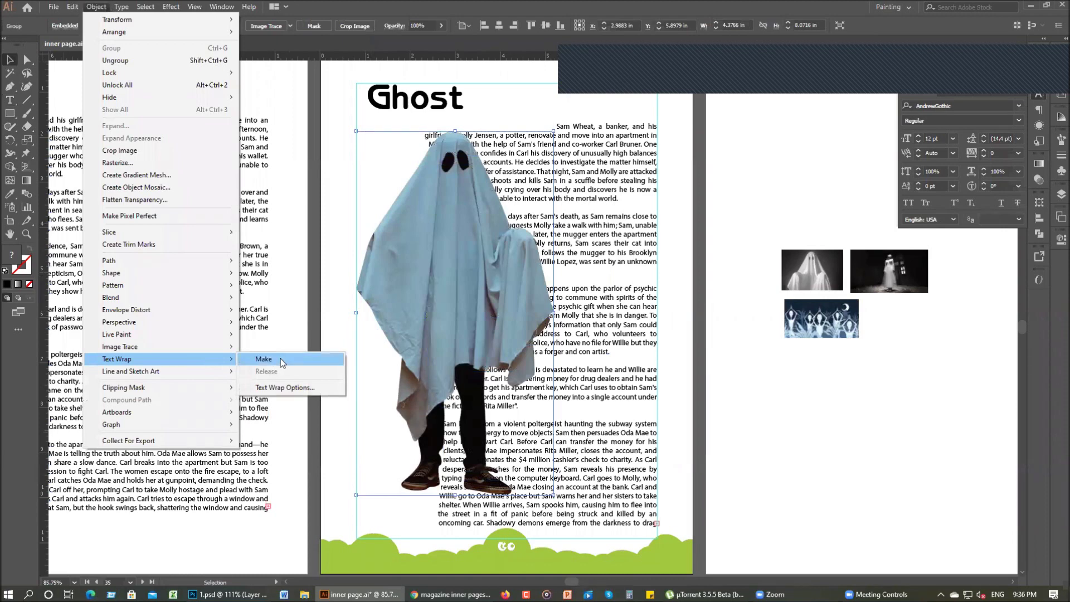
left_click(280, 361)
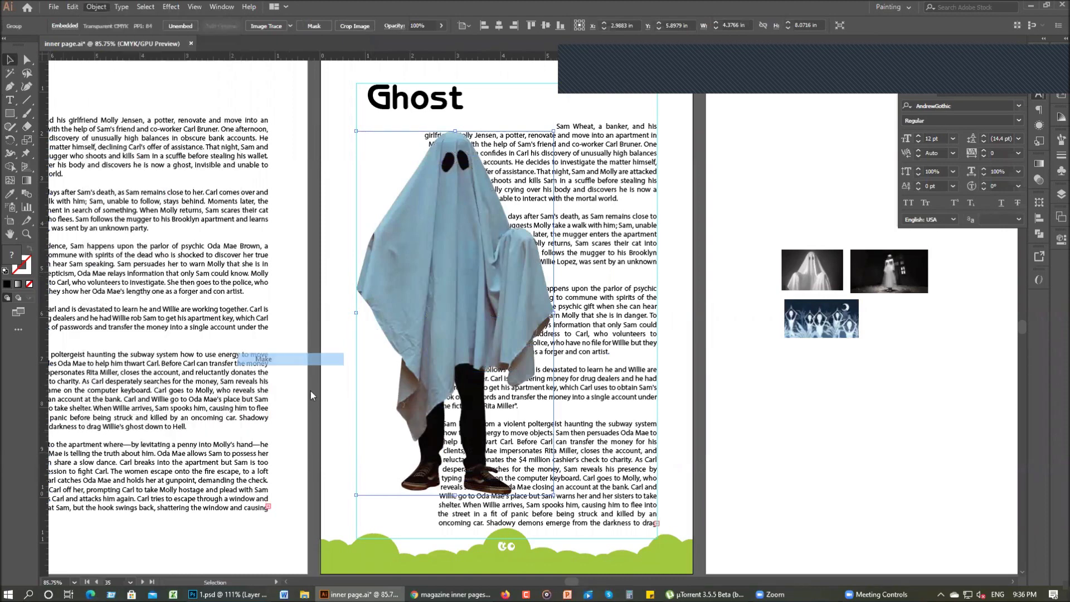
left_click(775, 455)
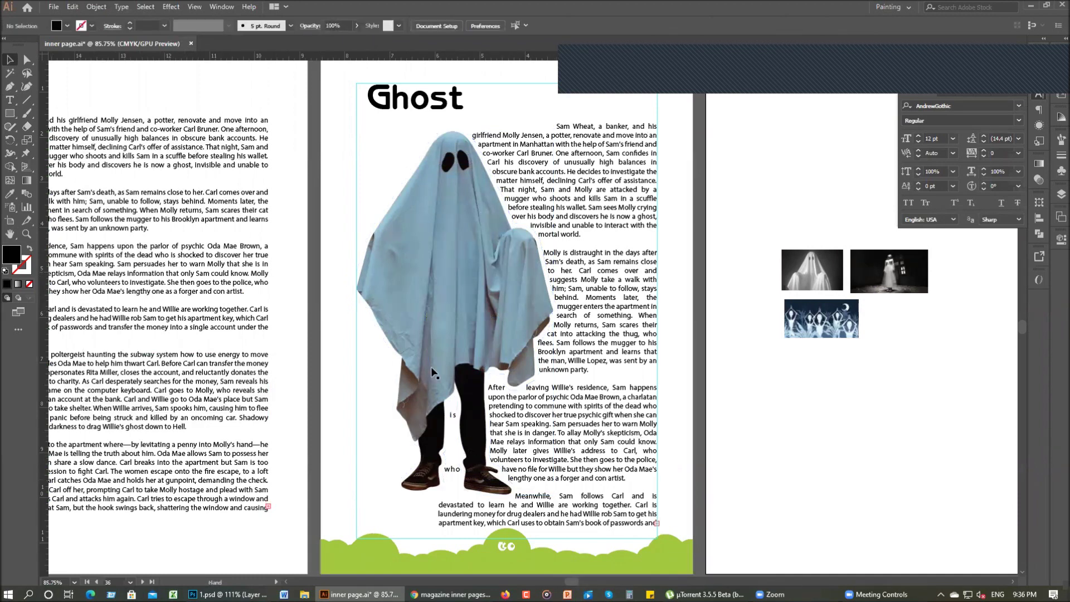
- Move the lower anchor of the text shape's left curve about 0.65 in rightward so no words fall between the ghost's legs
left_click_drag(412, 441, 404, 429)
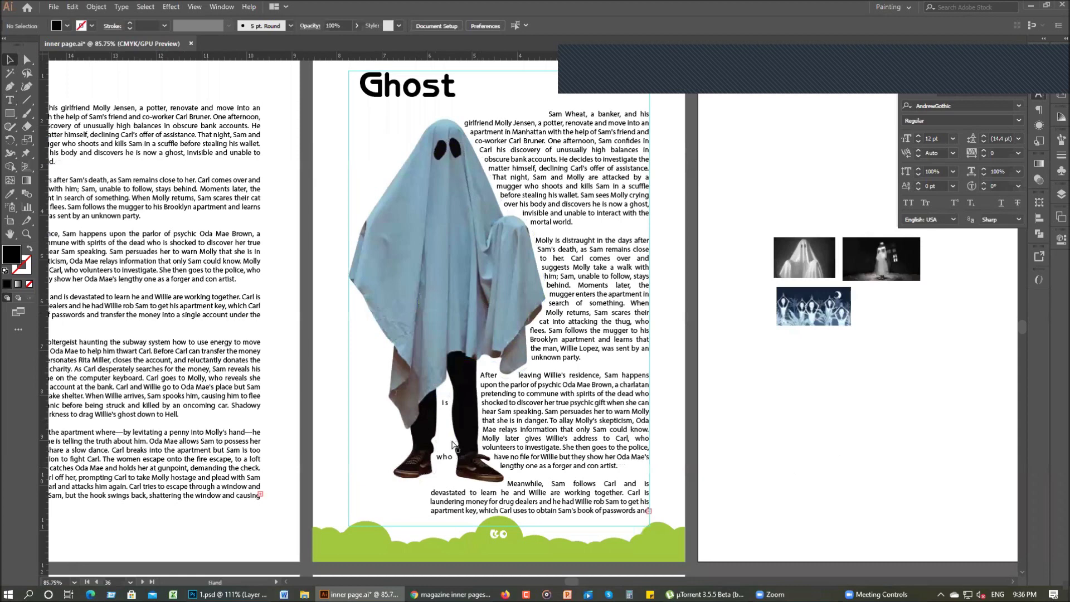
left_click_drag(424, 458, 415, 425)
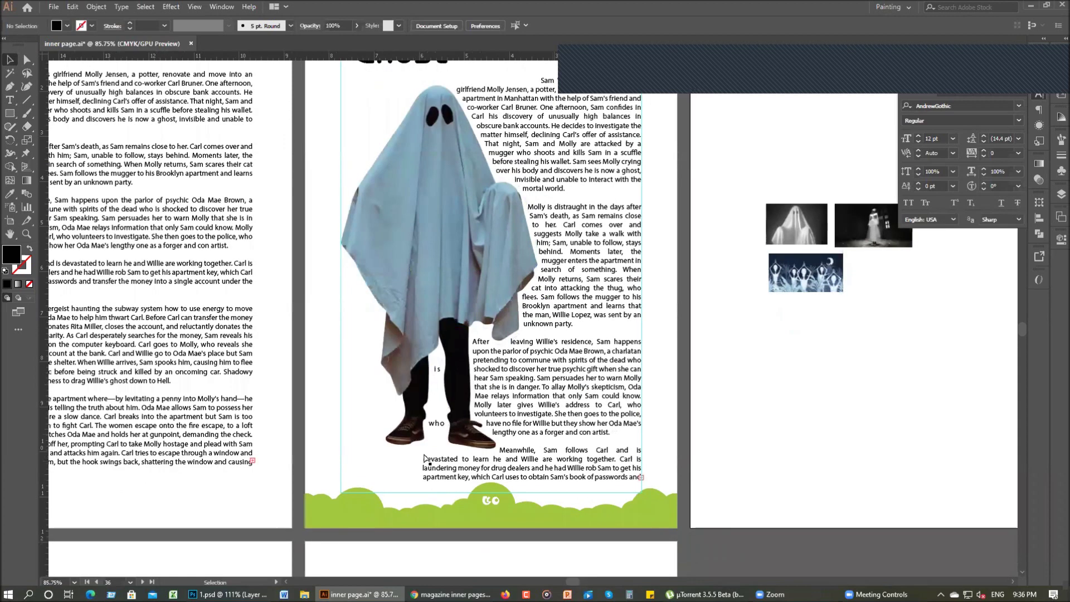
key("a")
left_click(444, 352)
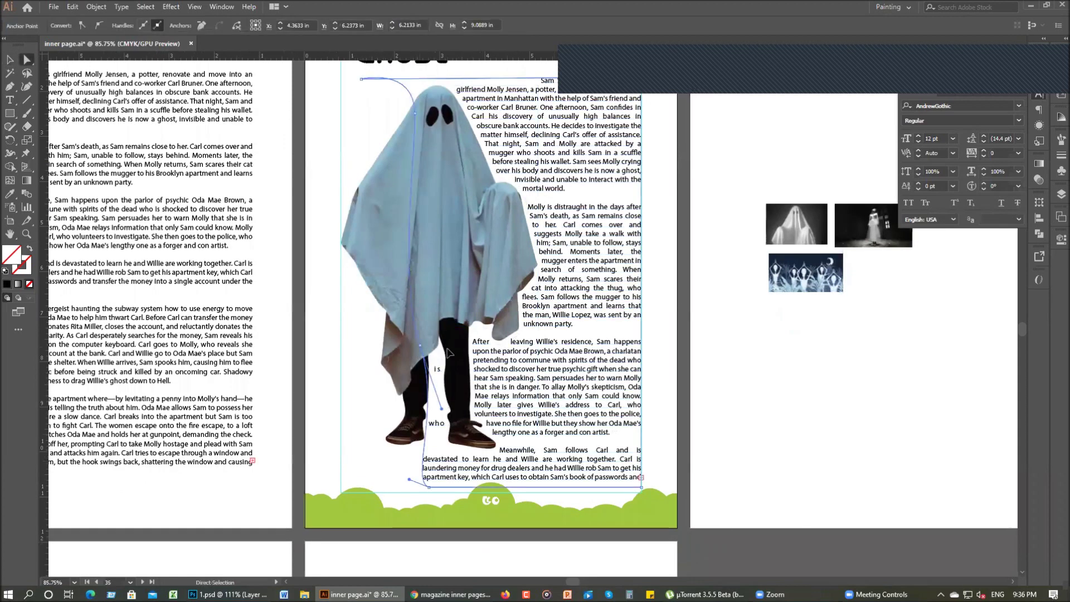
left_click_drag(446, 350, 468, 353)
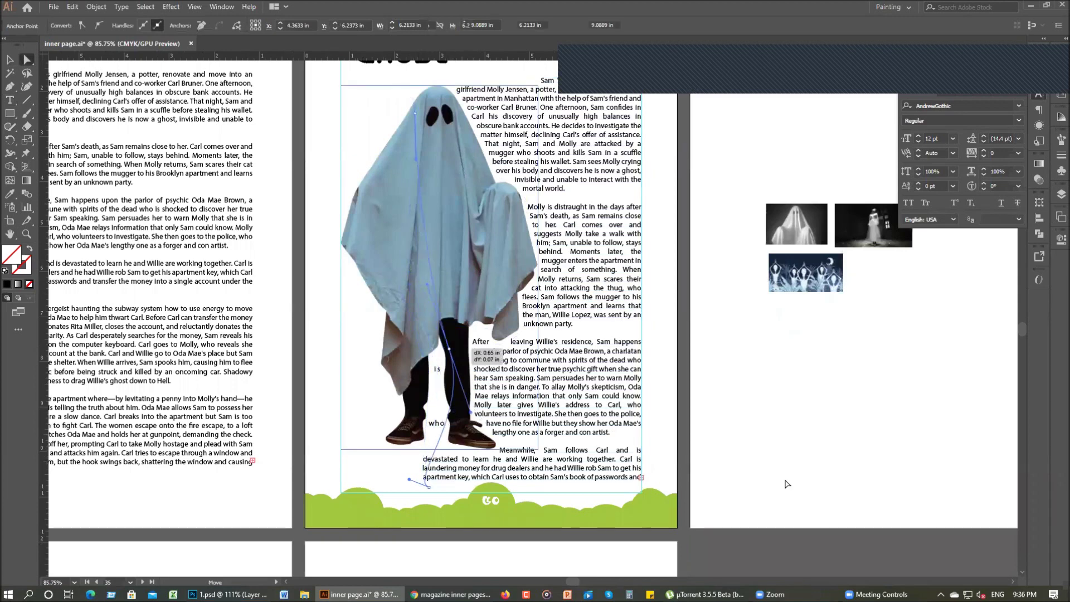
left_click(784, 482)
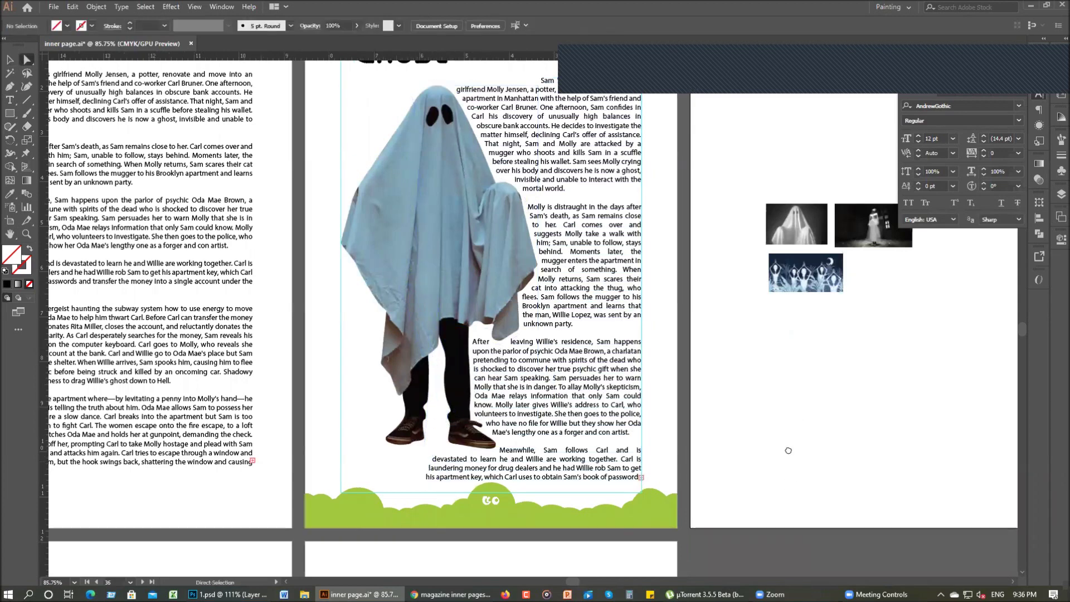
key("space")
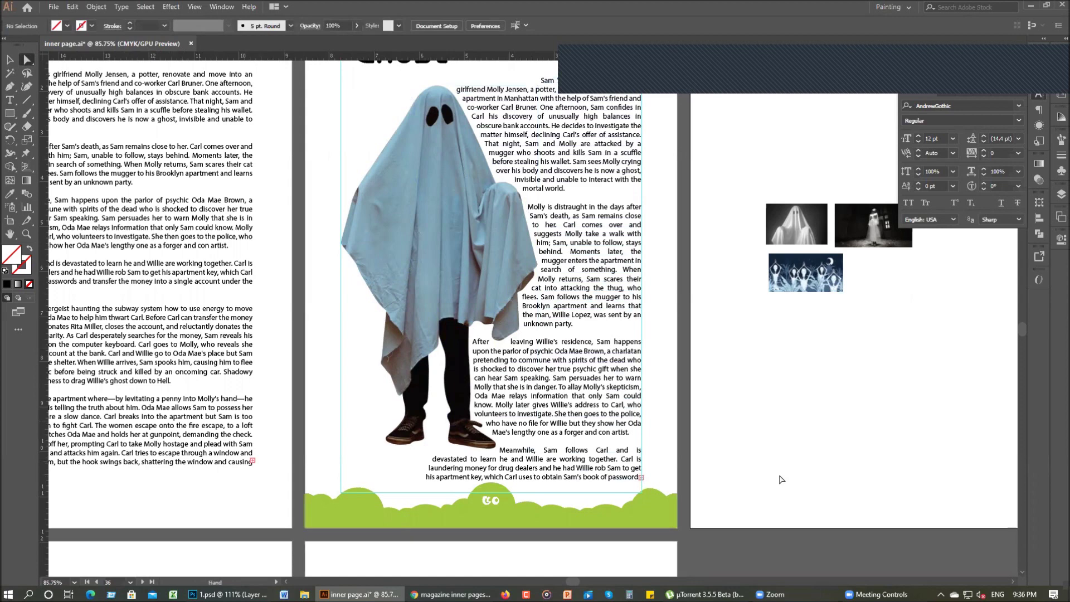
left_click_drag(781, 479, 766, 536)
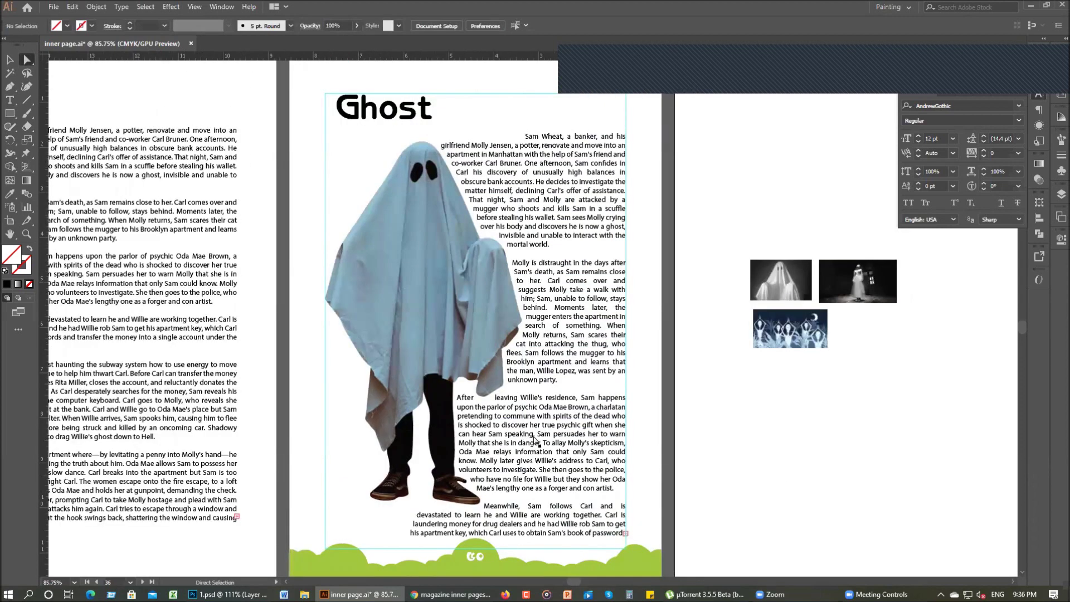
left_click(602, 450)
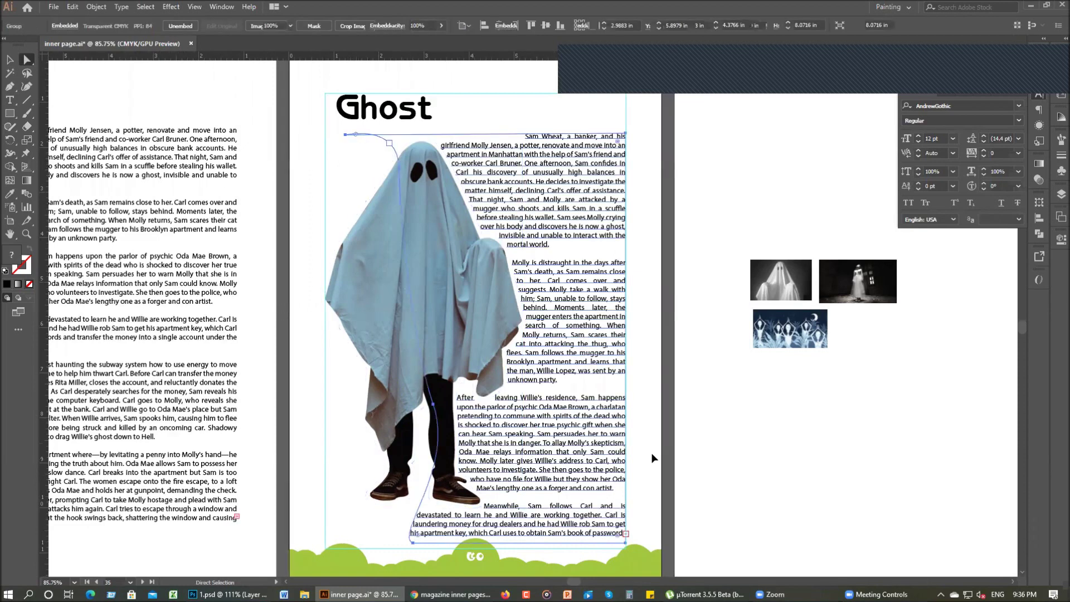
- Narrow the body text frame on the artboard left of the Ghost page to about 5 in wide by moving its left edge inward
left_click(448, 181)
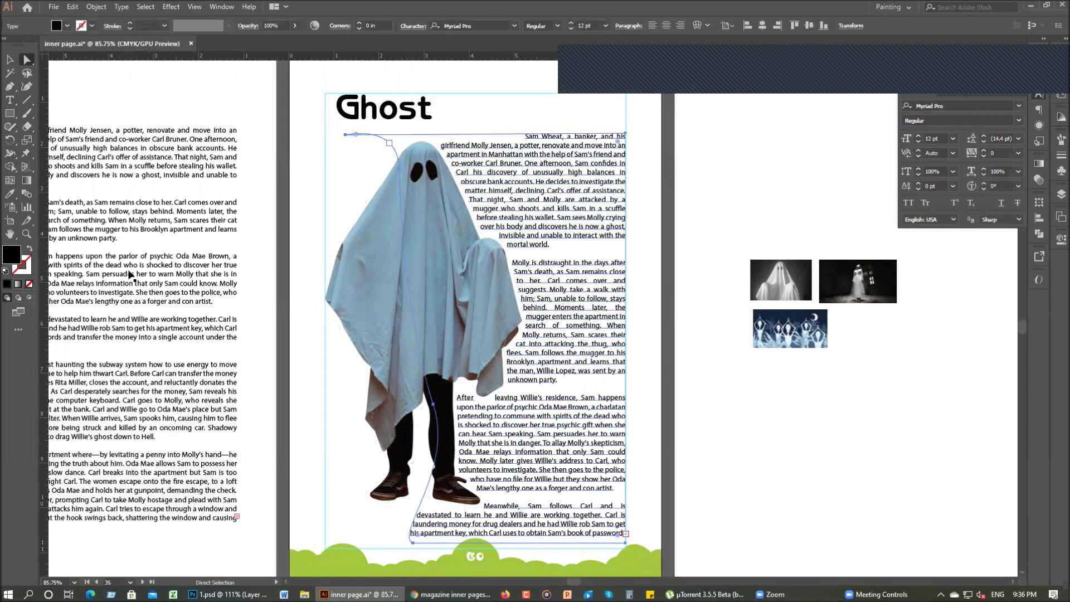
key("ctrl+minus")
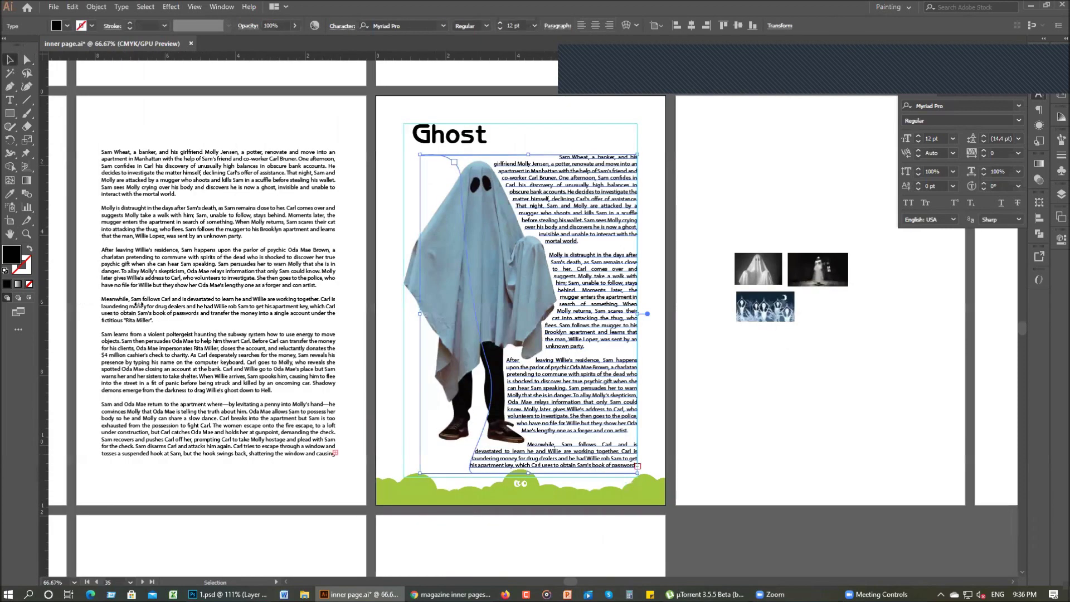
left_click(113, 306)
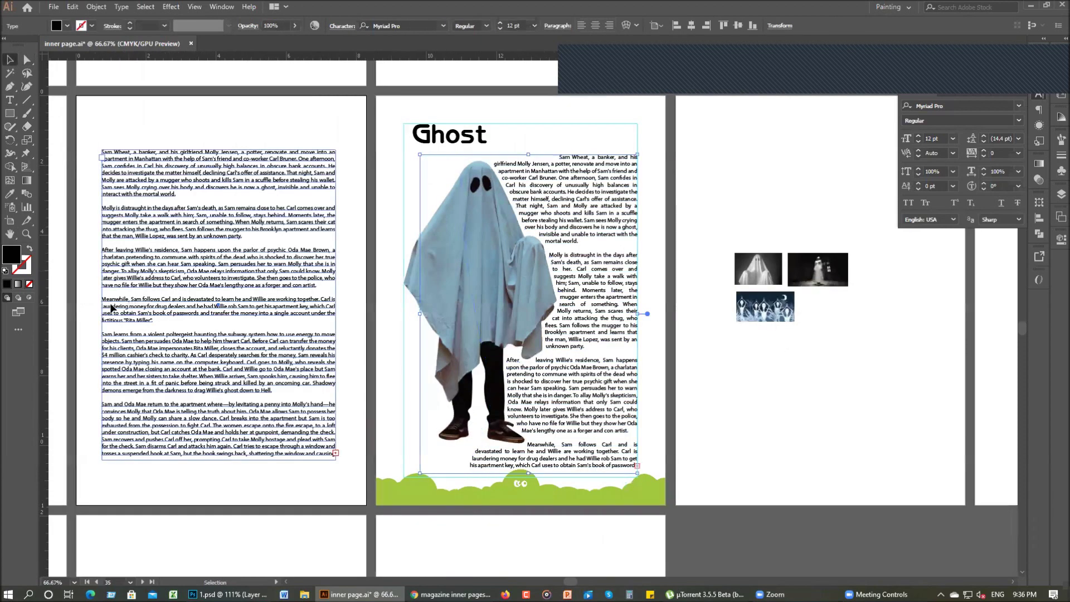
key("ctrl+z")
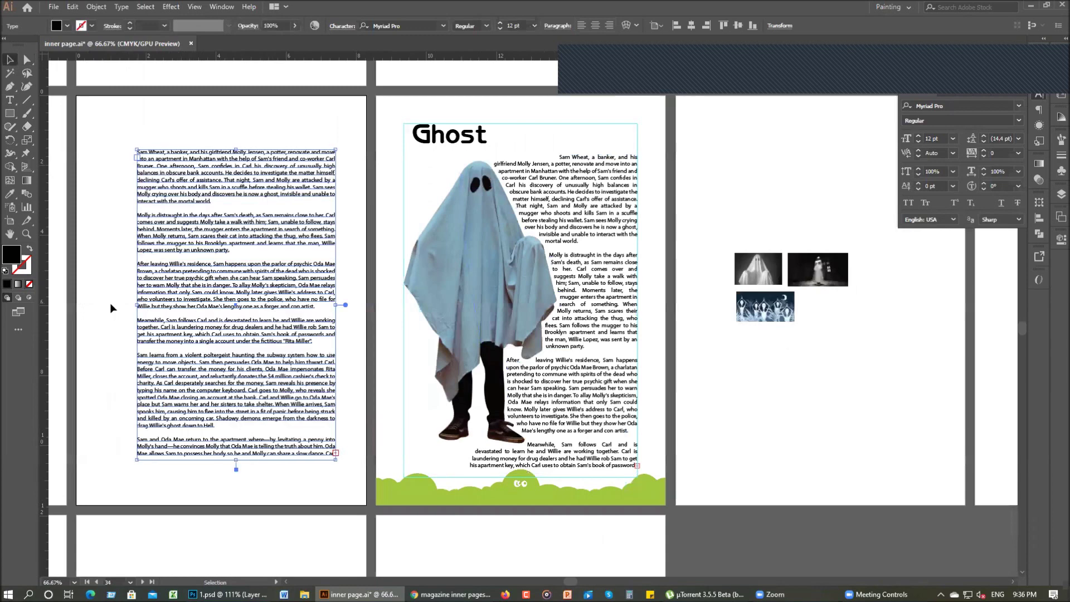
left_click_drag(150, 315, 160, 322)
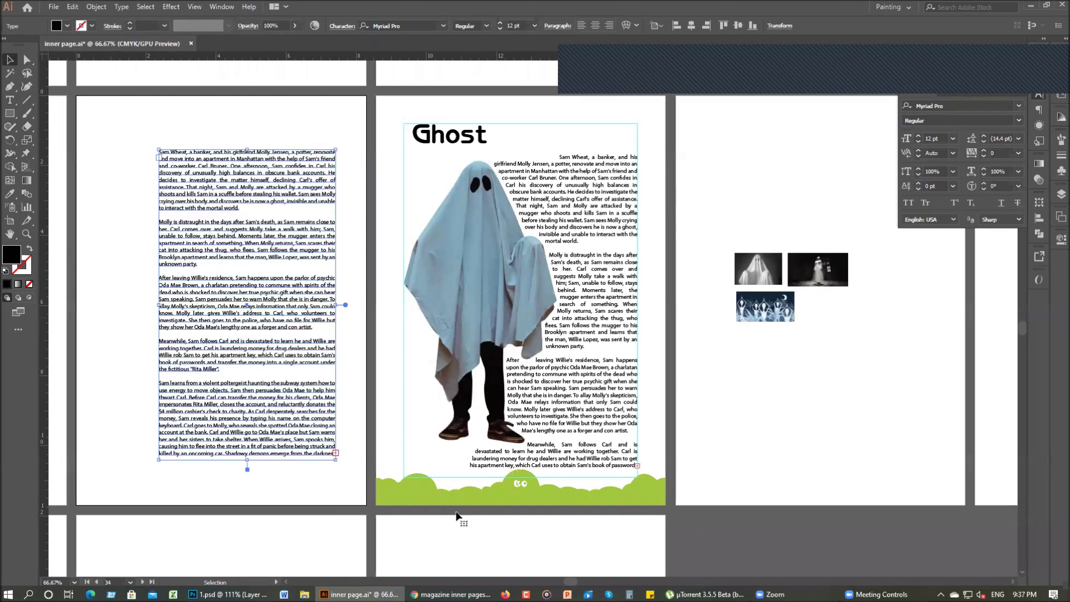
- Move the three ghost pictures from the artboard right of the Ghost page onto the artboard directly below that page
key("ctrl+z")
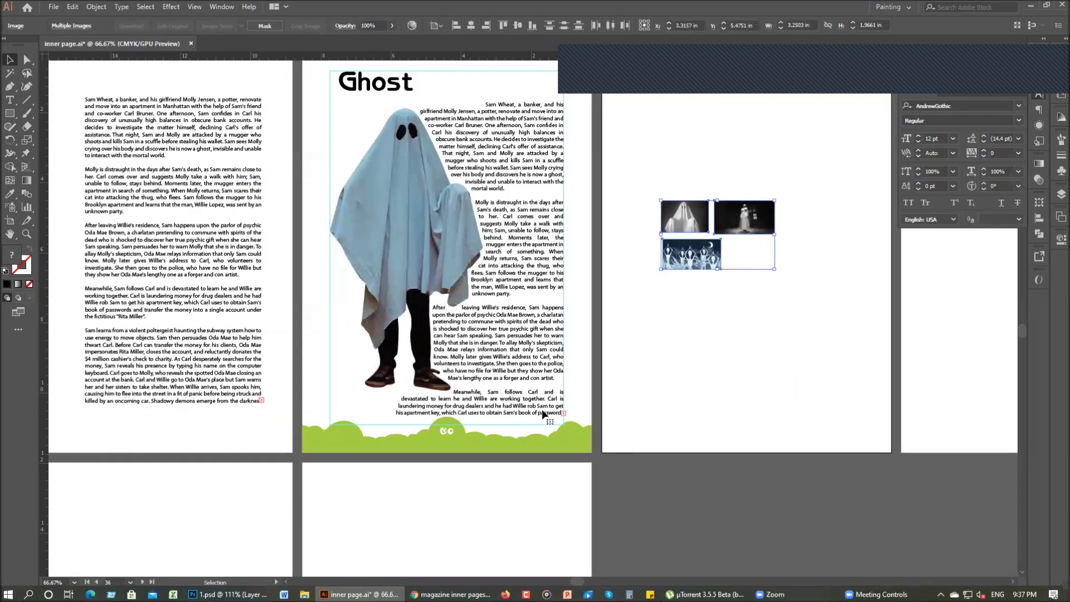
key("ctrl+z")
left_click(519, 435)
- Delete the curved text shape from the Ghost page and release the ghost figure's text wrap
left_click(486, 358)
key("space")
left_click_drag(484, 357, 466, 365)
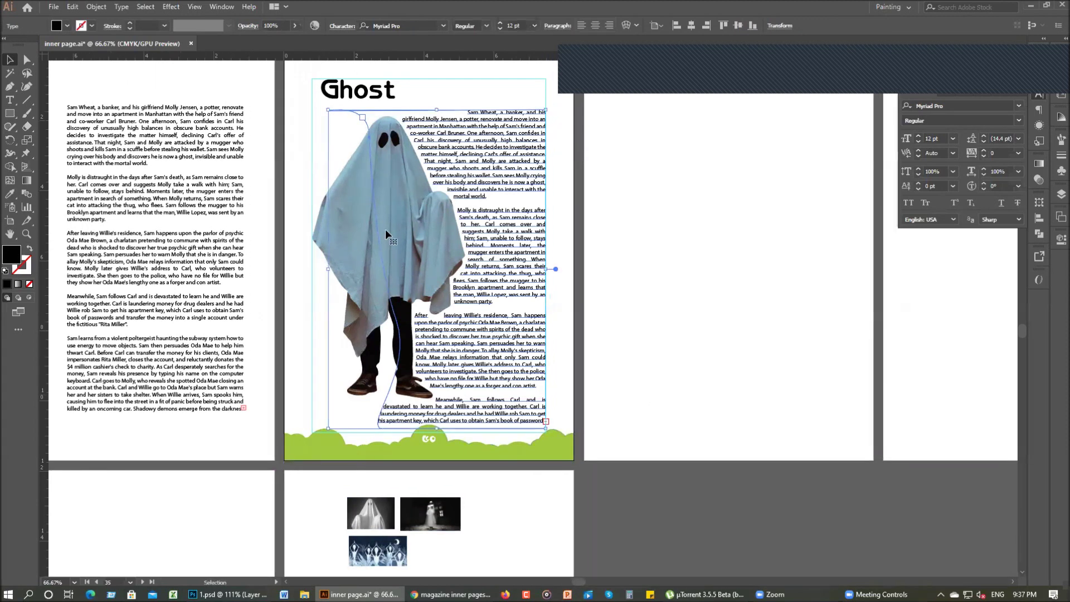
left_click(382, 238)
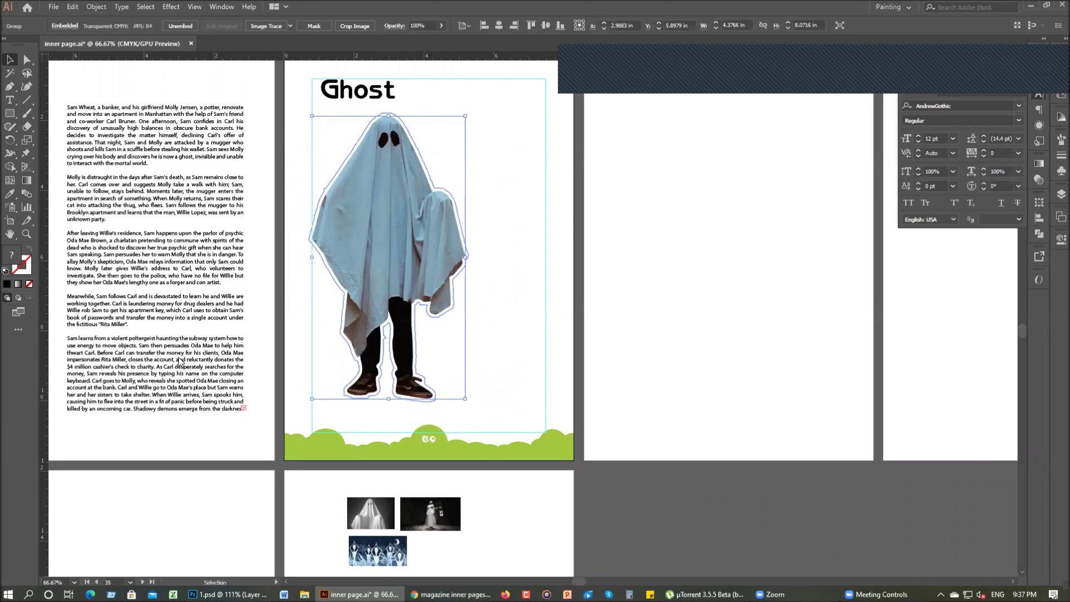
left_click(96, 7)
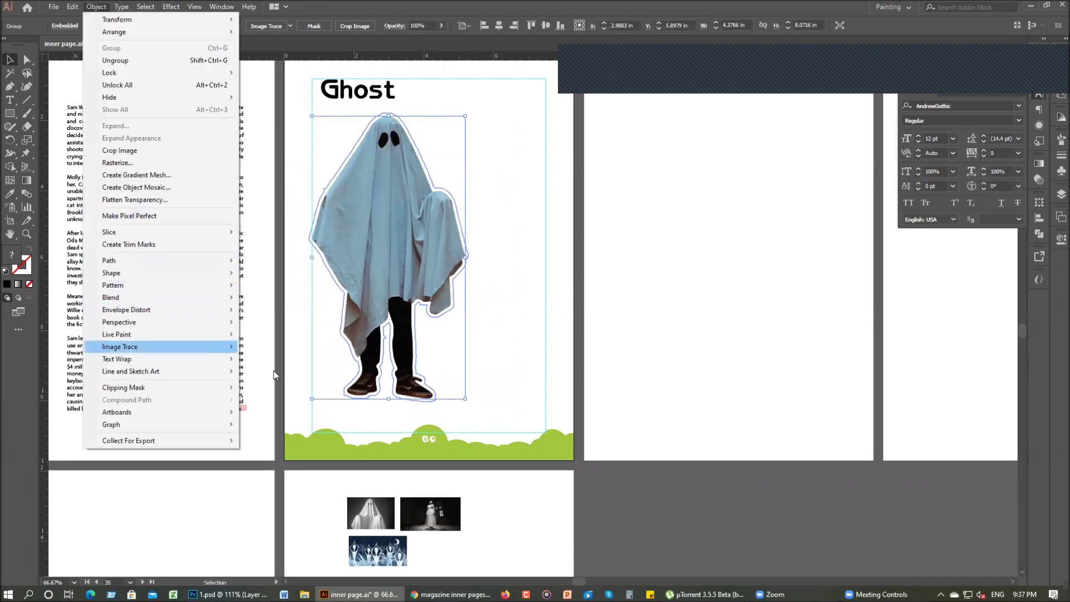
key("Right")
key("Return")
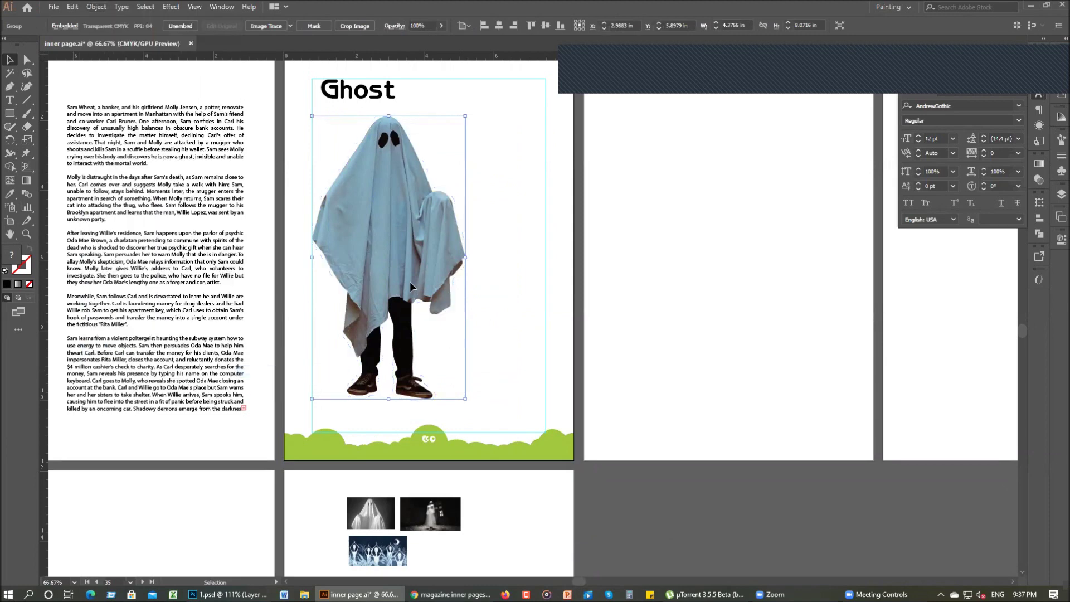
- Move the body text frame from the left artboard back onto the Ghost page, behind the ghost, spanning the full width between the margin guides
left_click(167, 262)
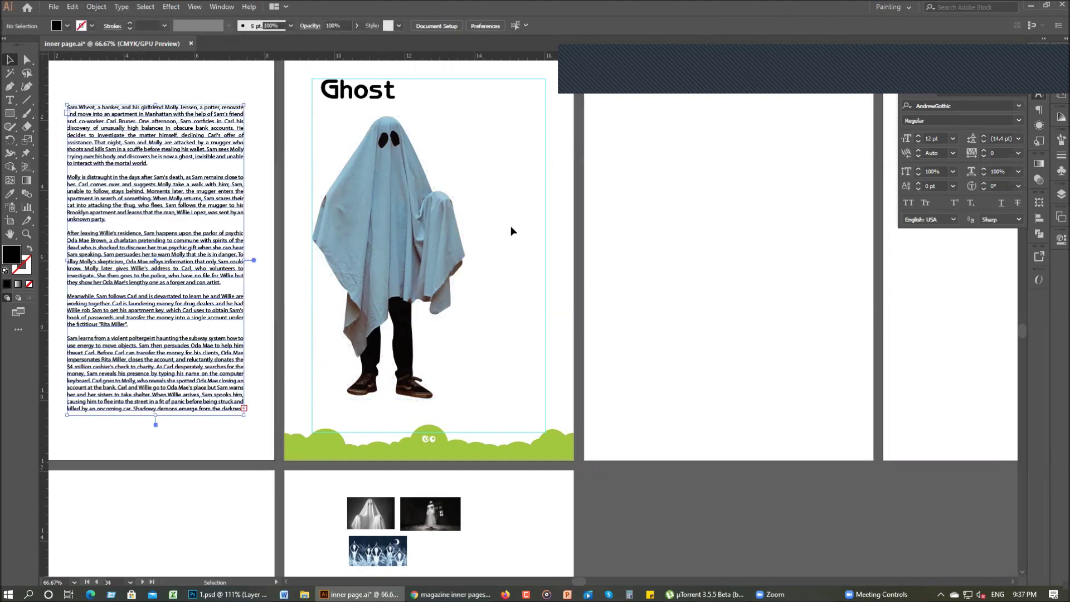
left_click_drag(155, 260, 443, 259)
- Apply Text Wrap to the ghost figure and narrow the body text frame from its left side to about 4.3 in wide
left_click(96, 6)
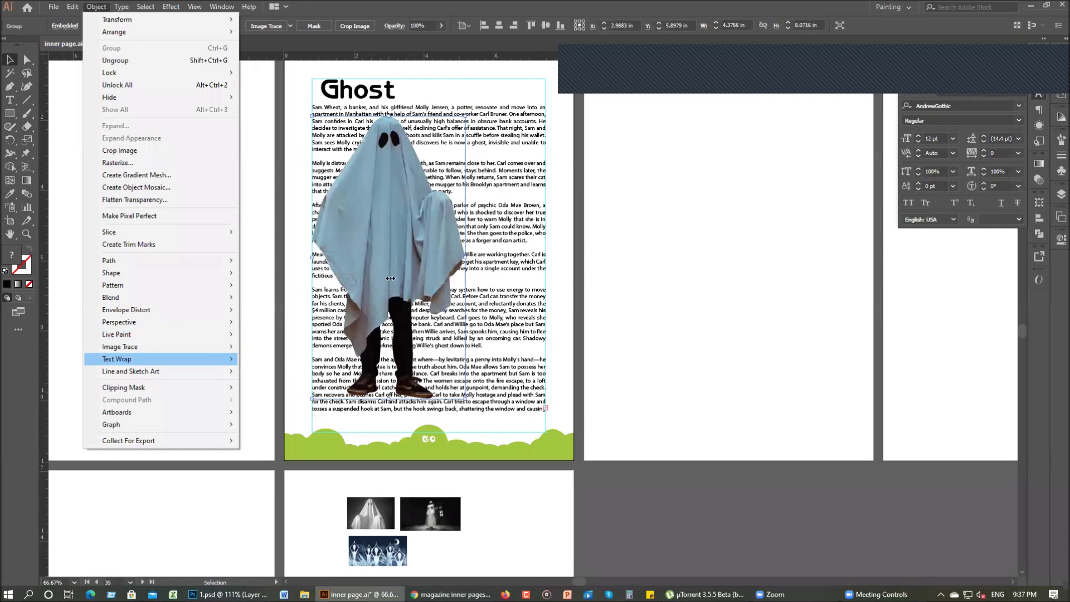
left_click(658, 424)
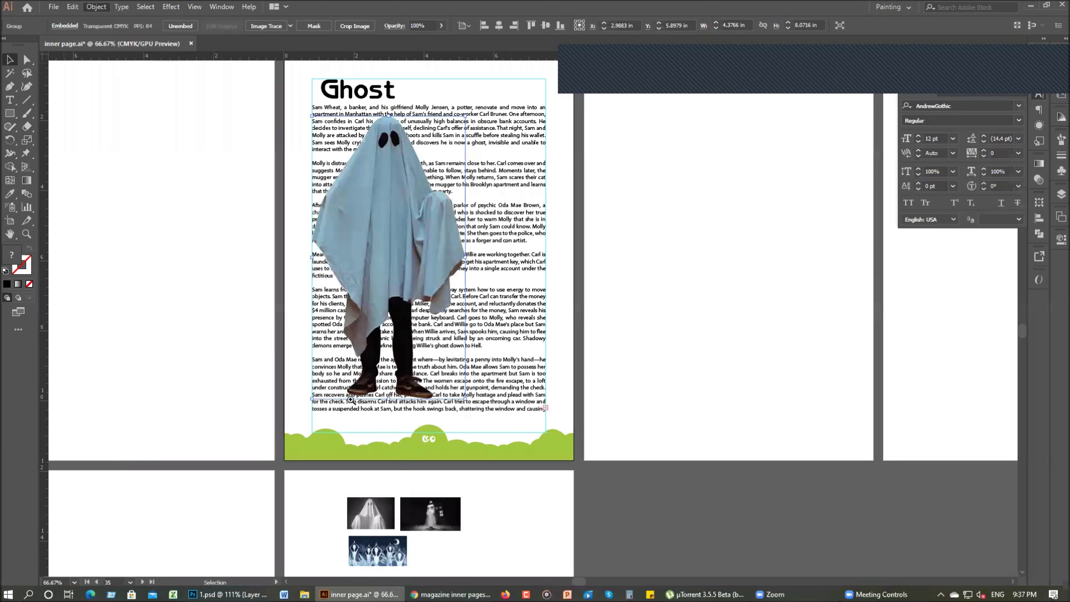
left_click_drag(312, 259, 440, 272)
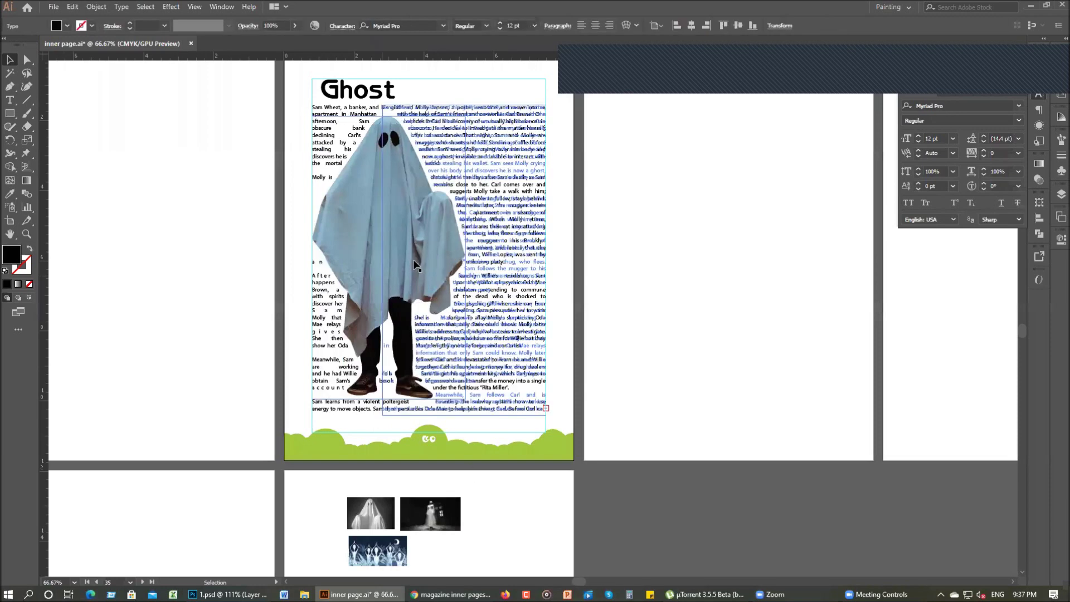
- Hide the guides so the overset marker at the end of the Ghost page's body text stands out
scroll(420, 263, "right", 3)
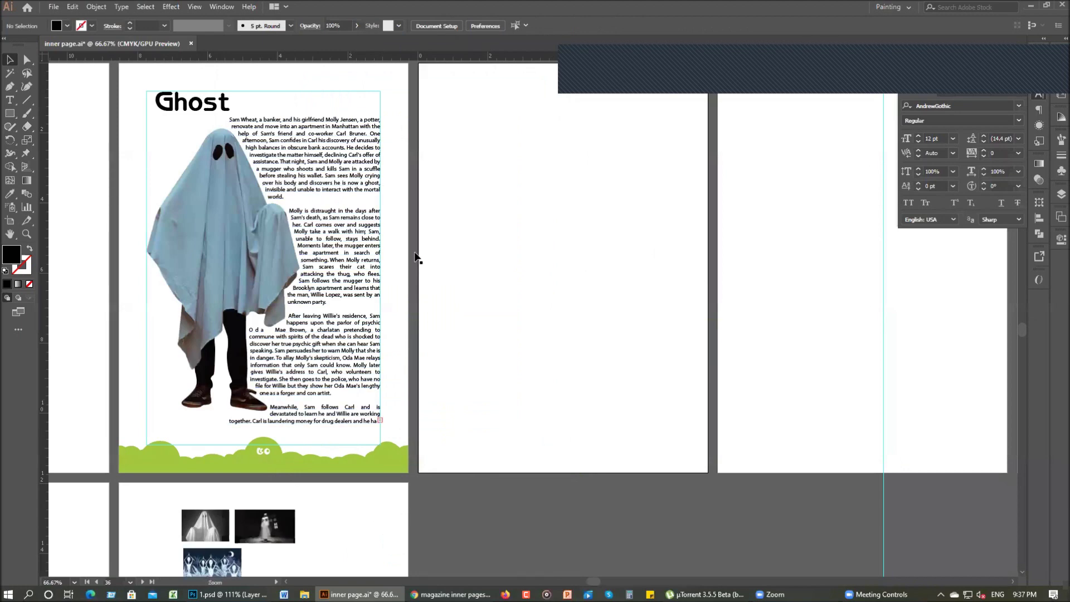
right_click(629, 225)
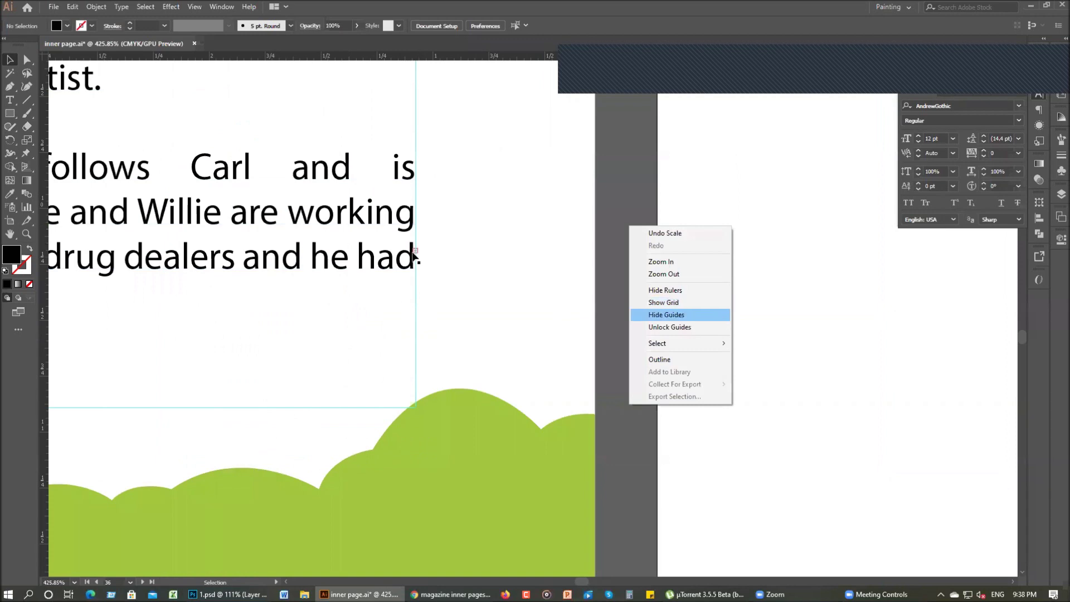
left_click(667, 315)
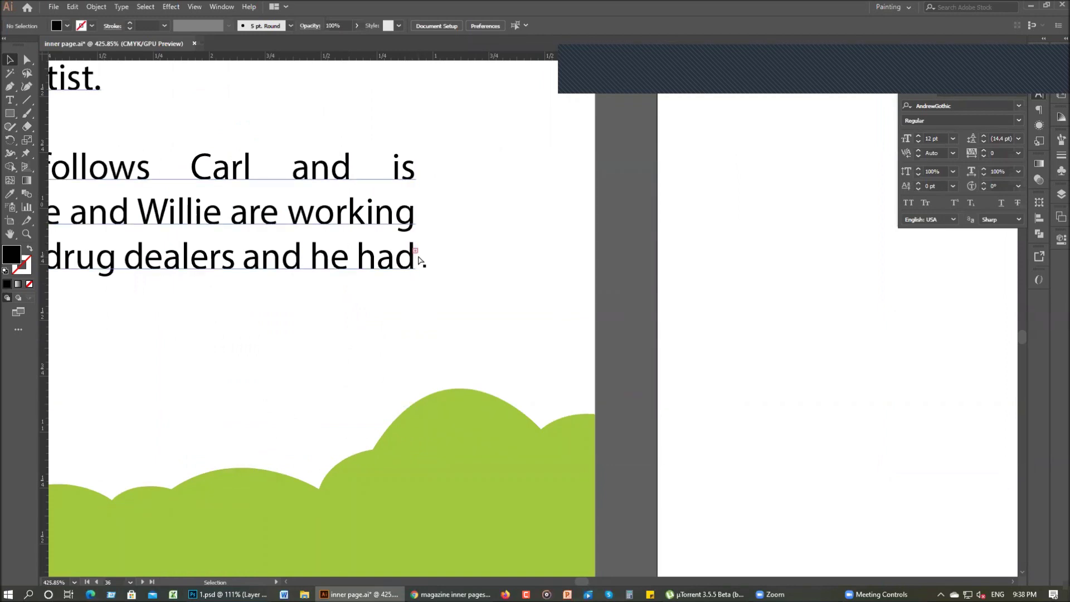
- Examine the Ghost page's wrapped text and its cut-off ending, along with the empty artboards around it
key("ctrl+minus")
key("ctrl+minus")
key("ctrl+minus")
key("ctrl+minus")
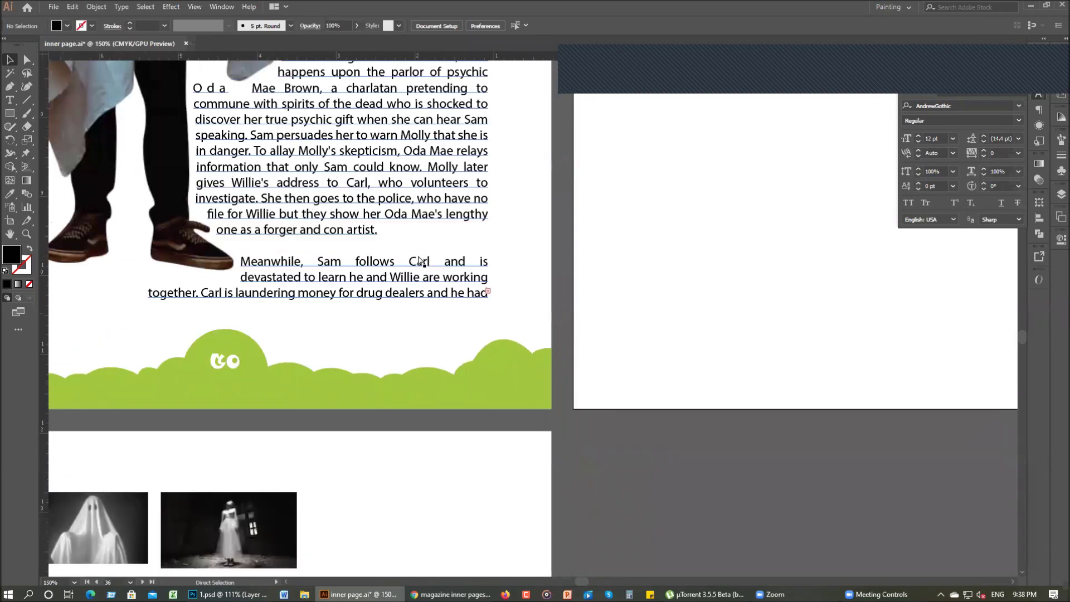
key("ctrl+minus")
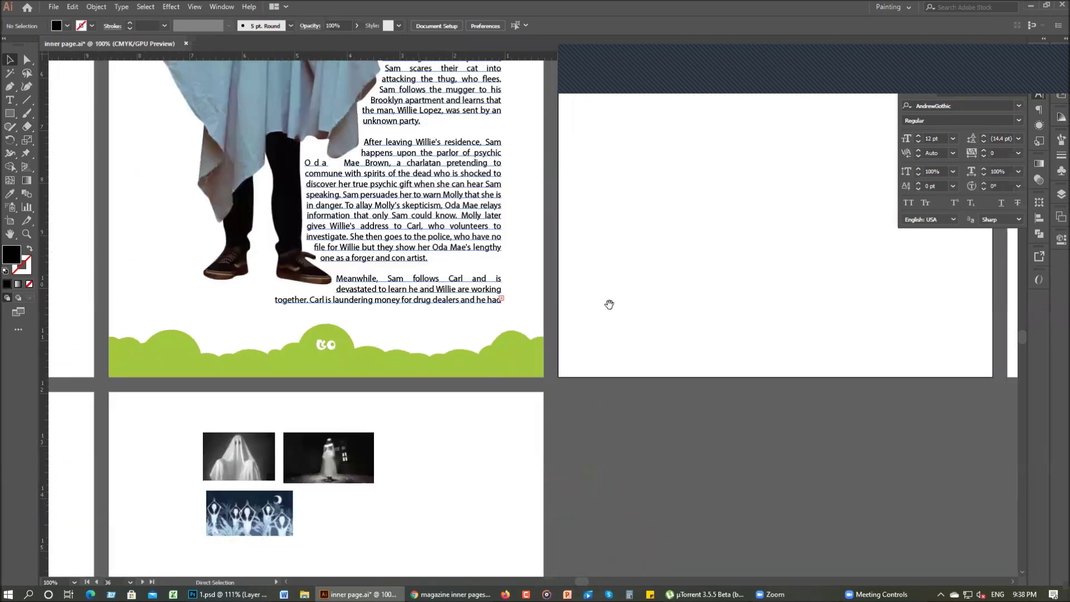
key("ctrl+minus")
key("ctrl+minus")
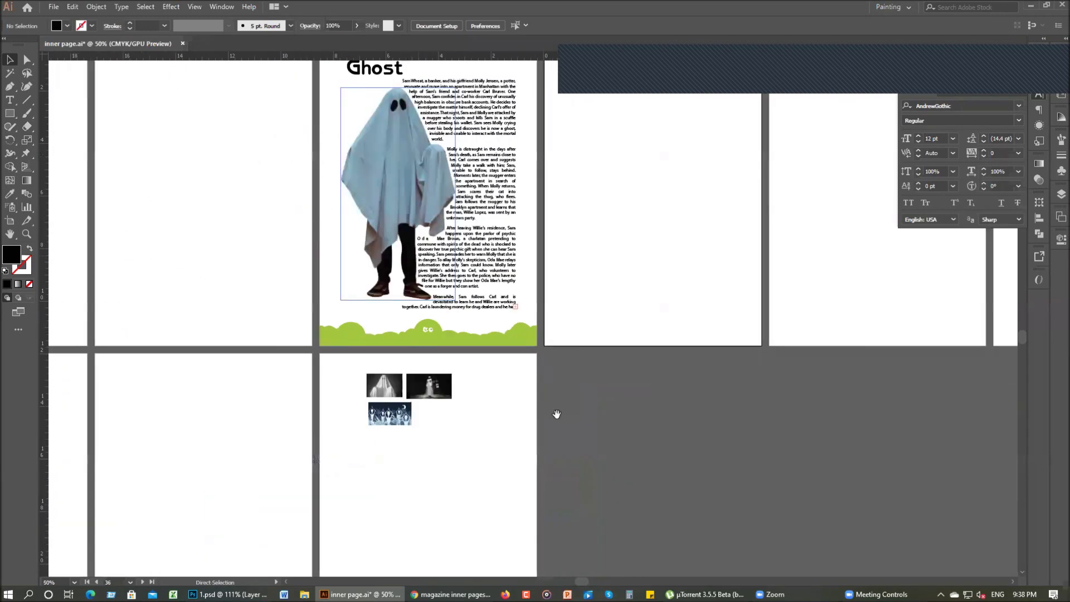
scroll(555, 414, "up", 1)
scroll(478, 423, "up", 2)
scroll(478, 423, "right", 2)
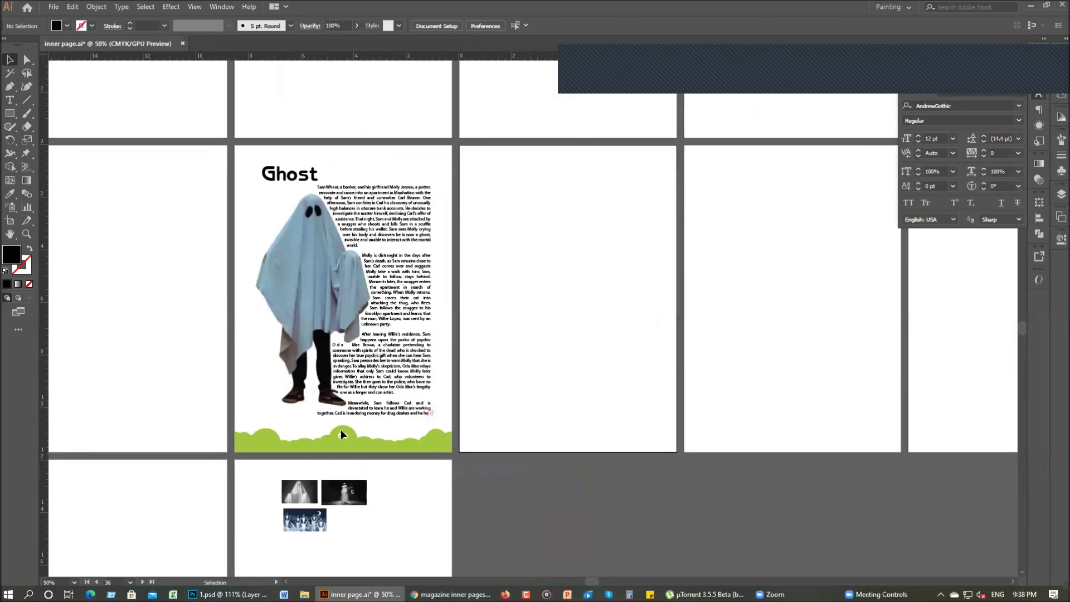
scroll(385, 440, "right", 2)
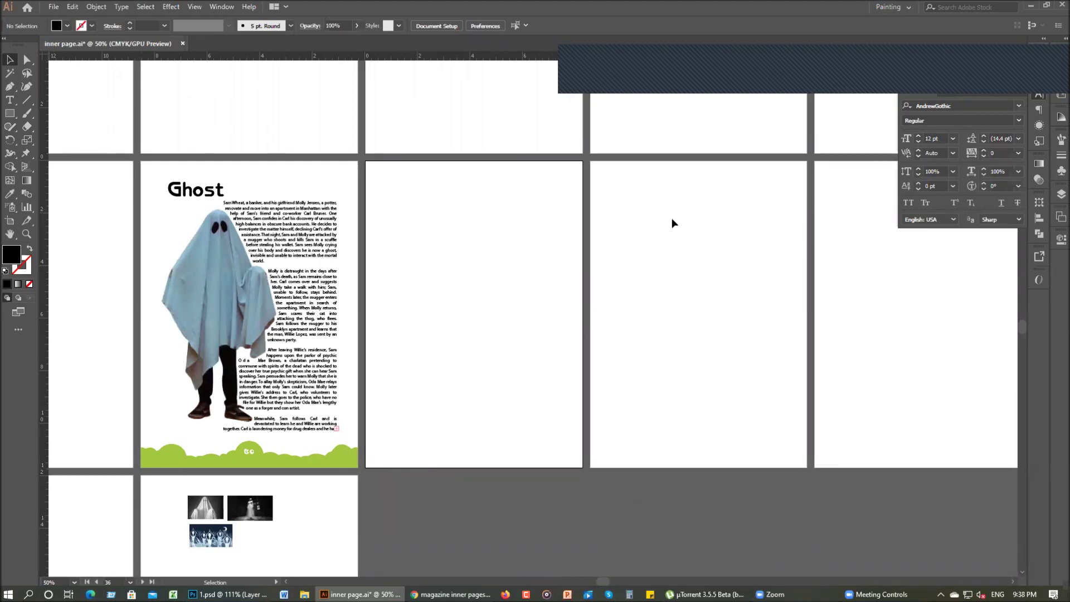
key("ctrl+space")
left_click_drag(137, 136, 552, 480)
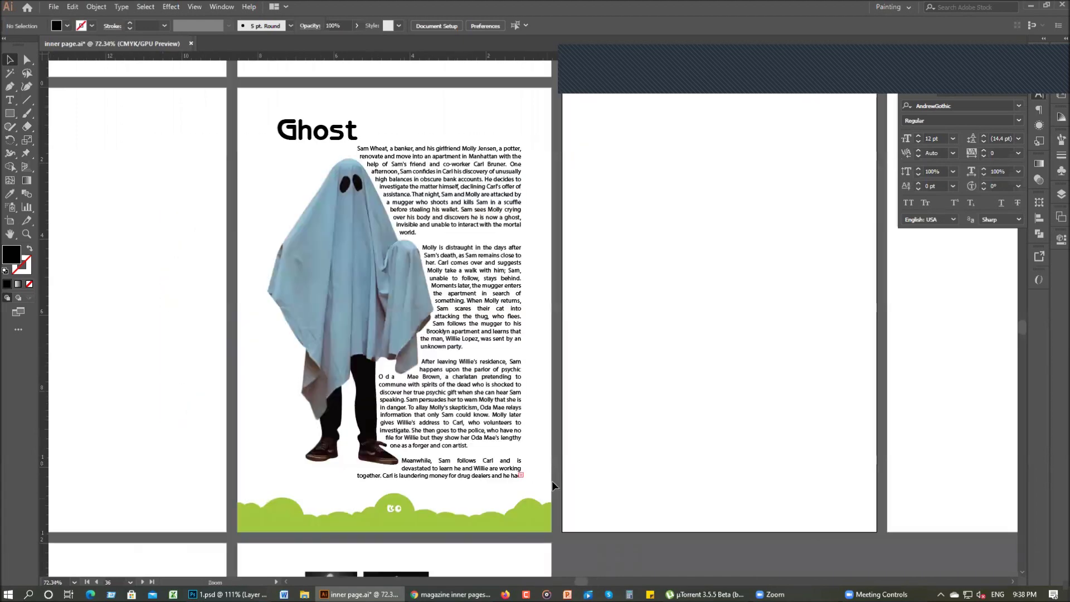
- Thread the overset body text from the Ghost page into a new, nearly page-wide text frame on the artboard to its right
left_click(522, 475)
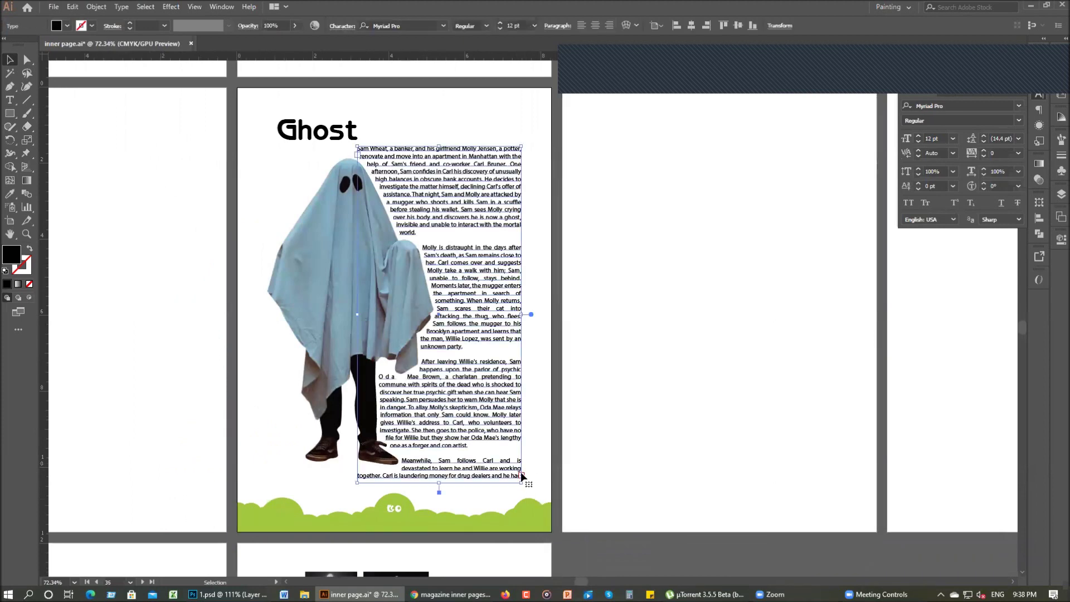
left_click(522, 474)
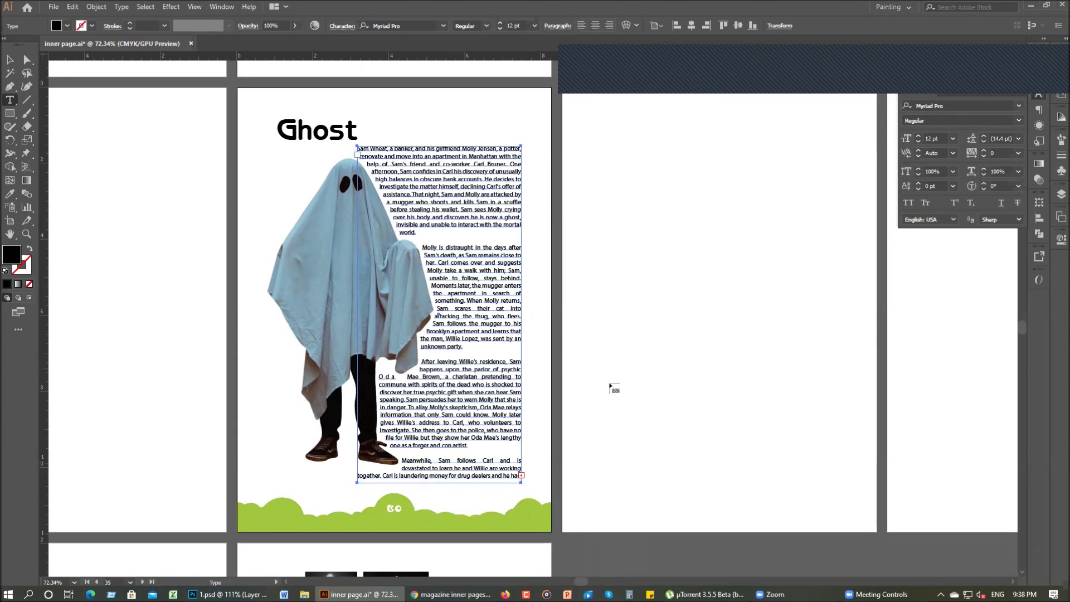
scroll(660, 375, "right", 2)
scroll(614, 368, "right", 2)
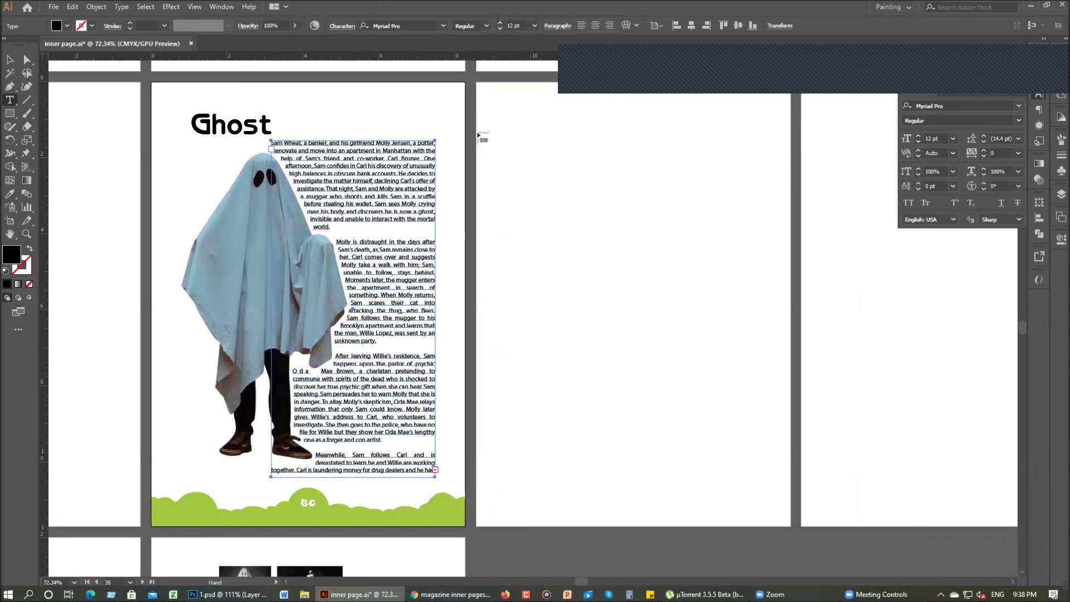
scroll(483, 138, "right", 1)
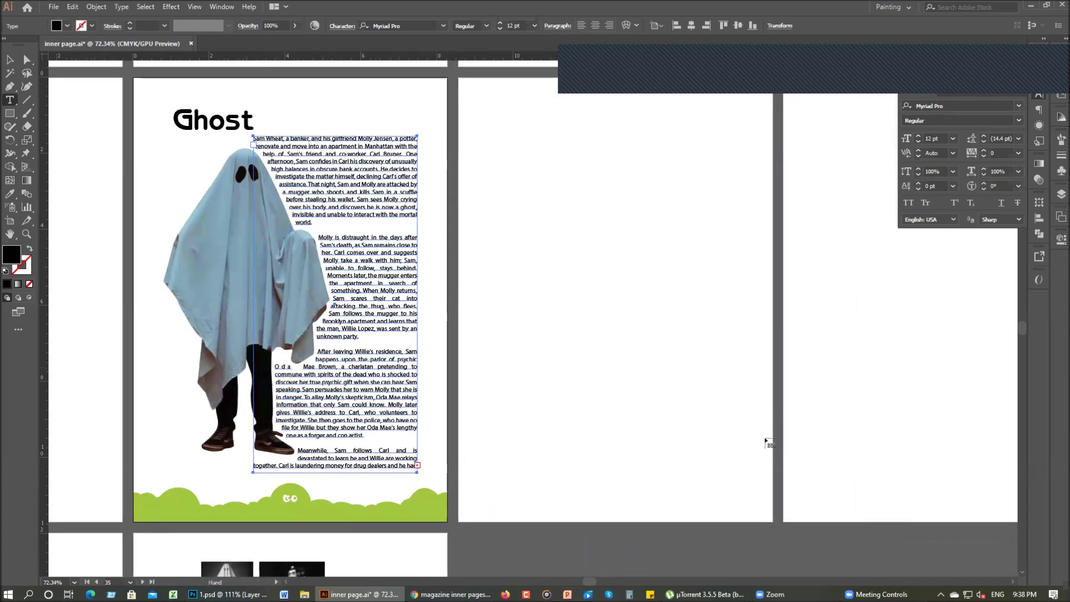
left_click_drag(483, 116, 743, 477)
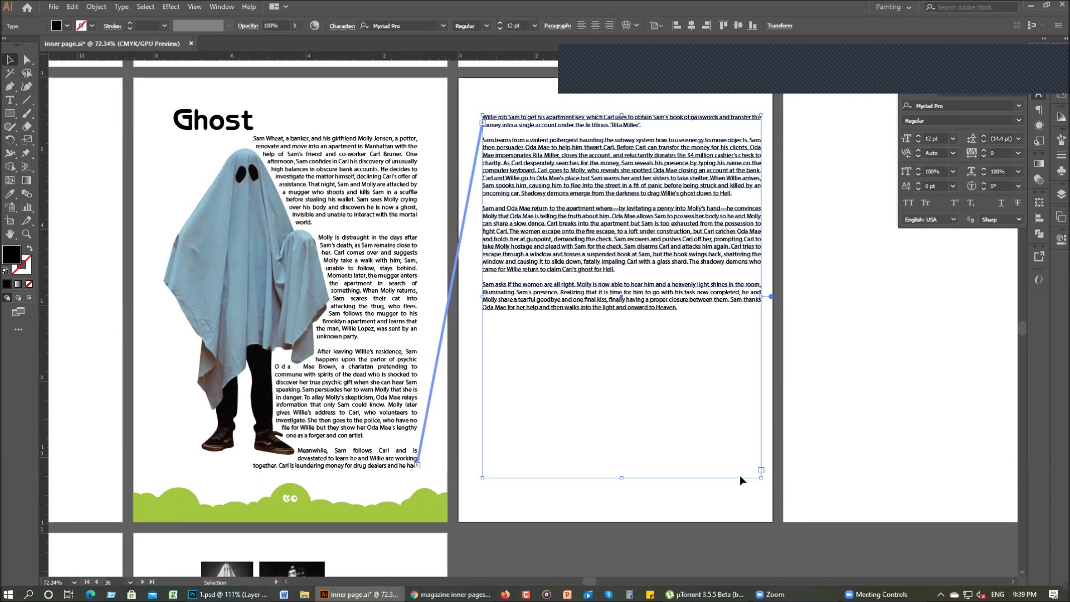
- Show the guides again
right_click(840, 365)
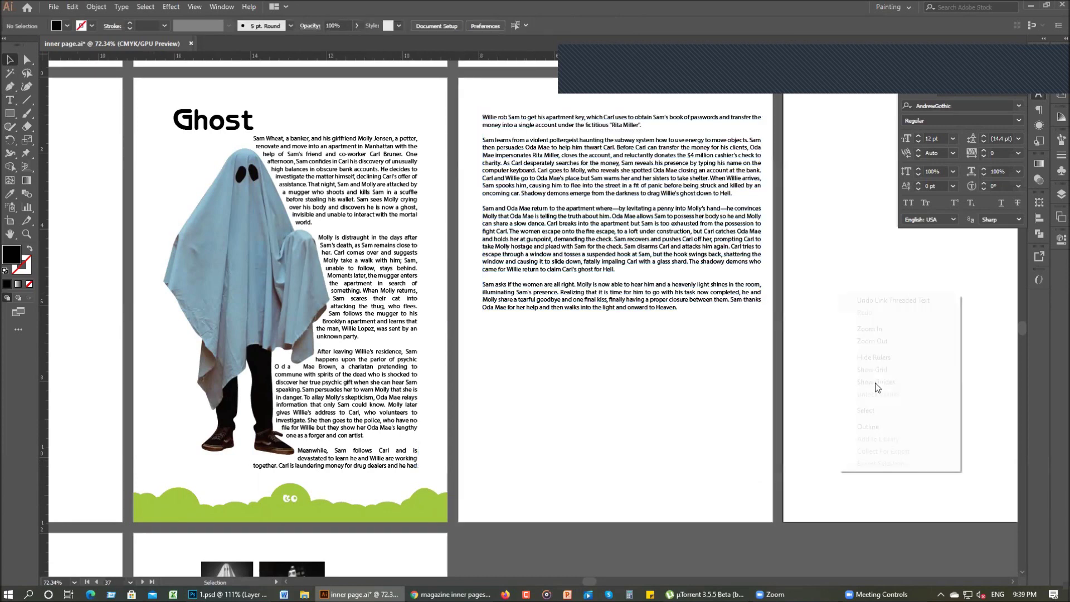
left_click(876, 383)
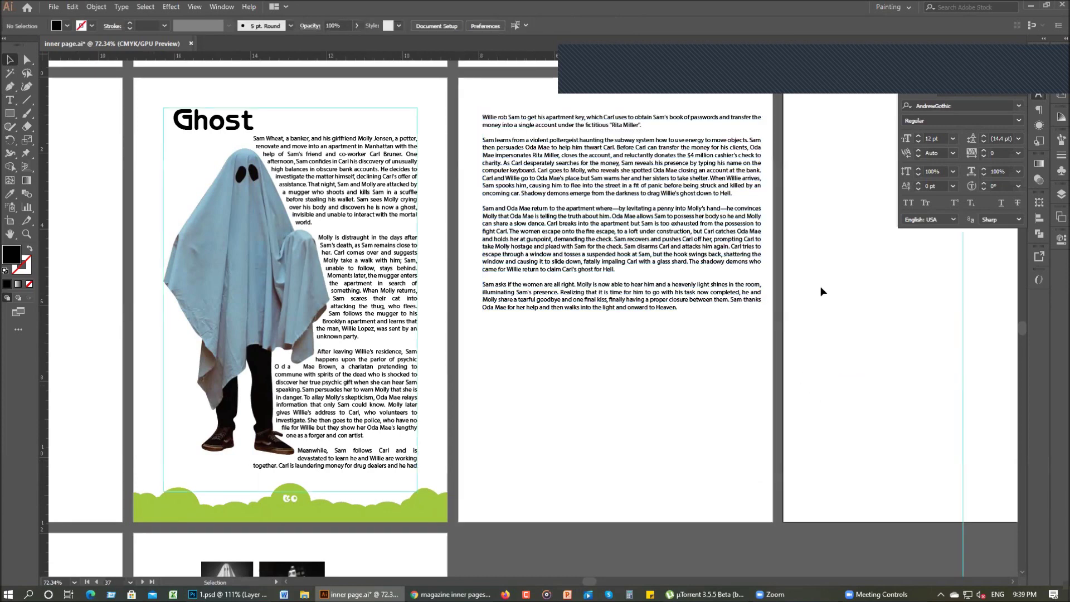
left_click_drag(315, 527, 311, 533)
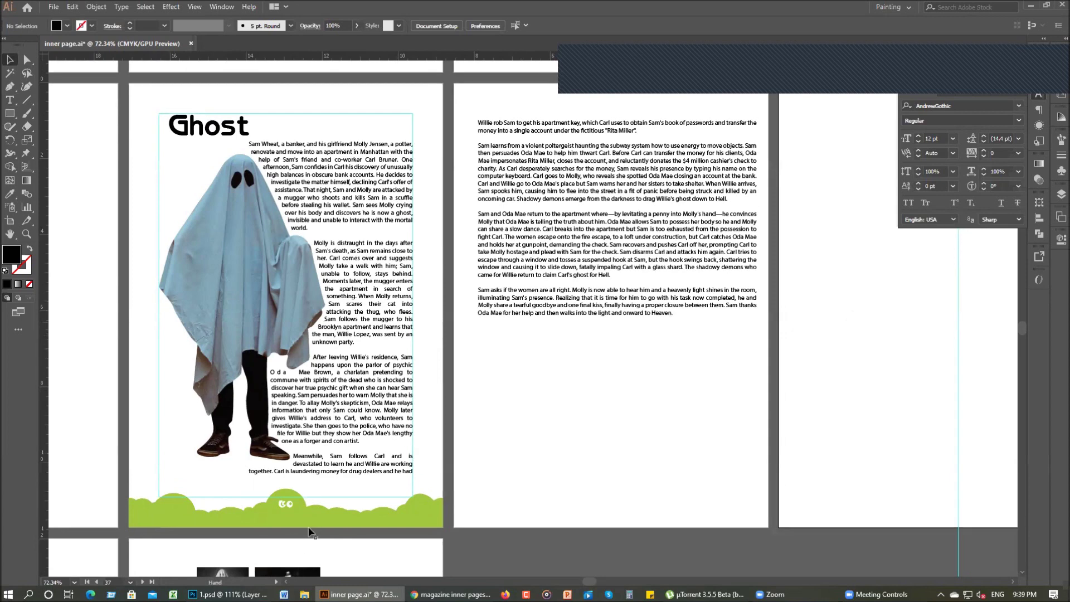
left_click_drag(395, 541, 385, 558)
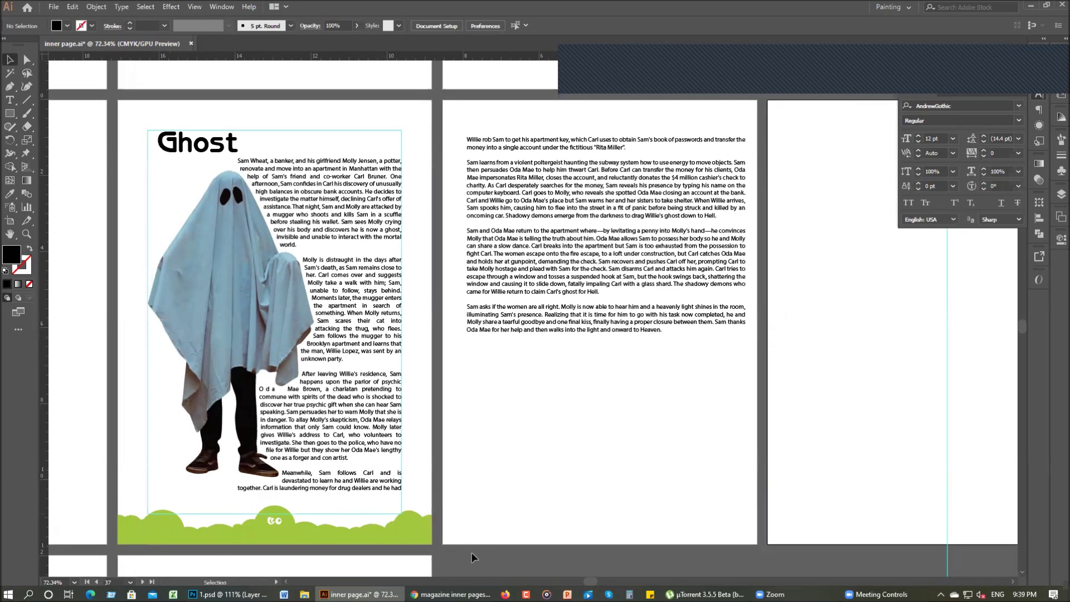
- Undo the threaded text frame, and copy the Ghost page's green cloud footer and margin guides onto the artboard to its right, aligned to that artboard
key("ctrl+z")
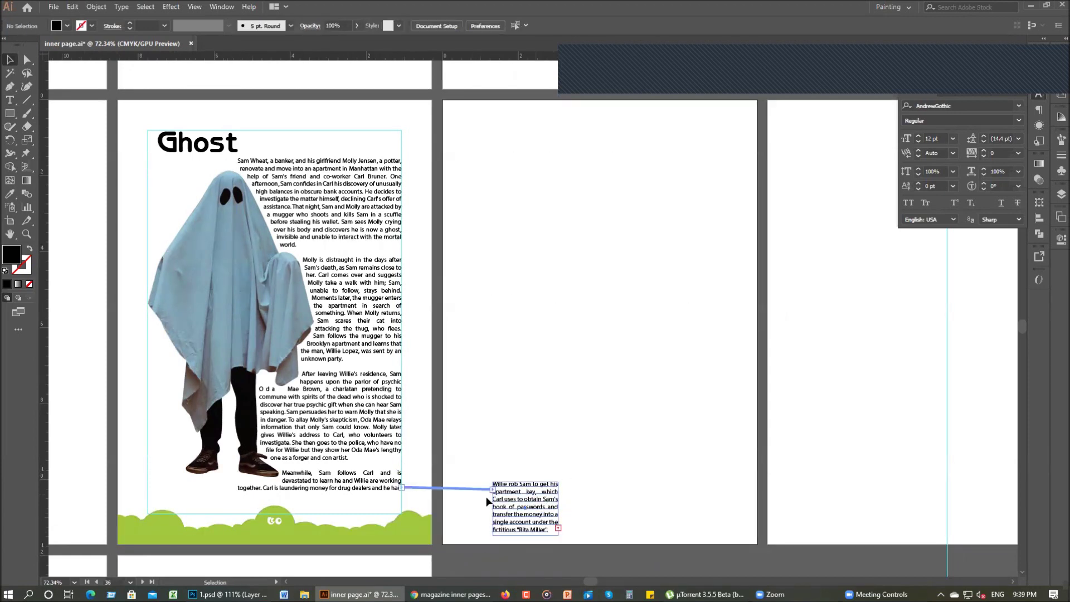
key("ctrl+z")
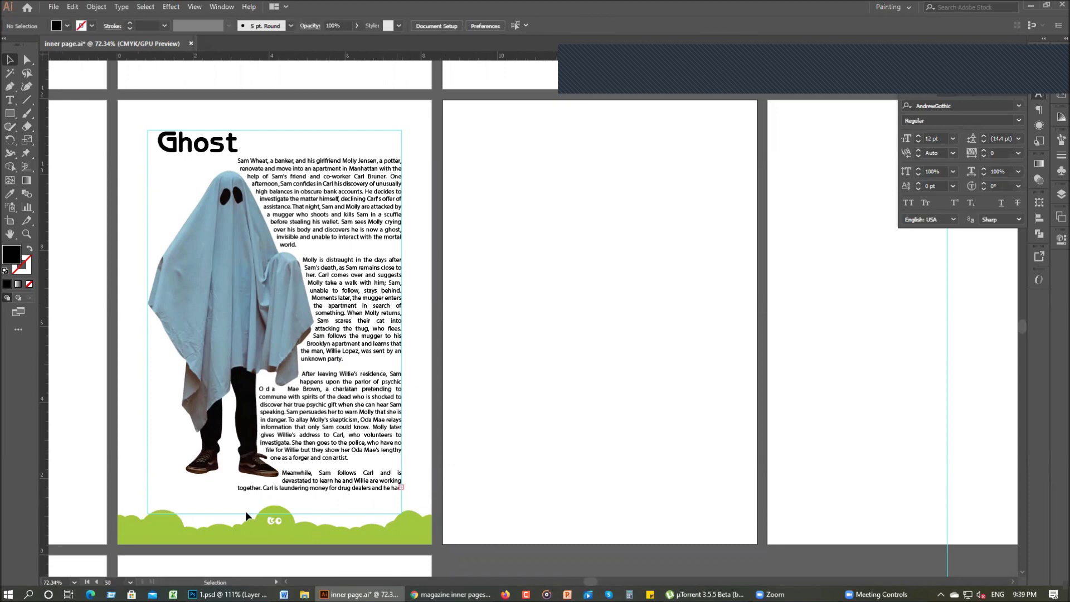
left_click(308, 524)
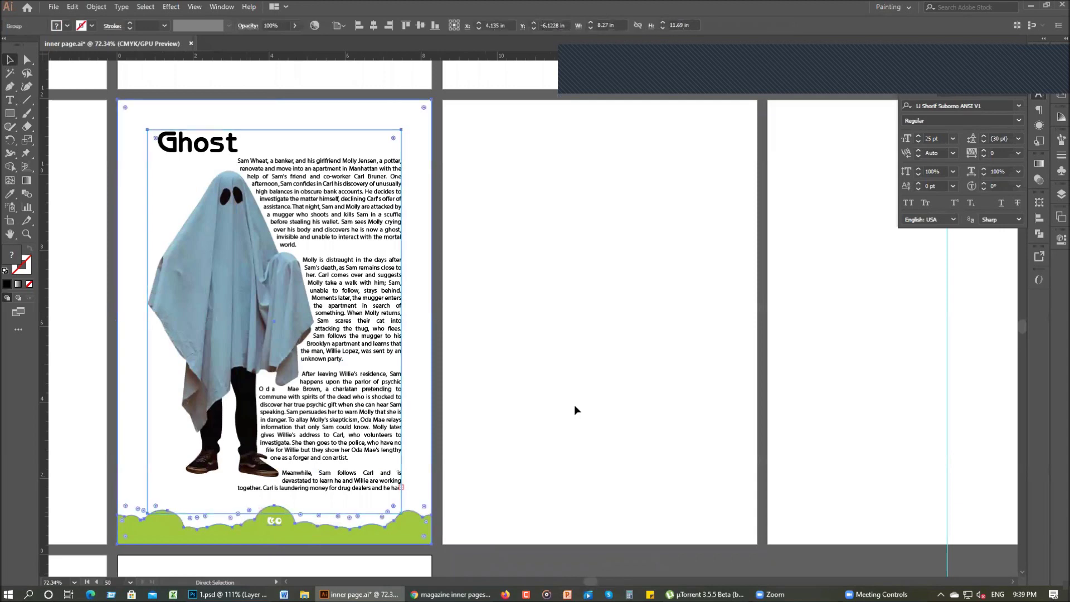
left_click_drag(308, 524, 678, 524)
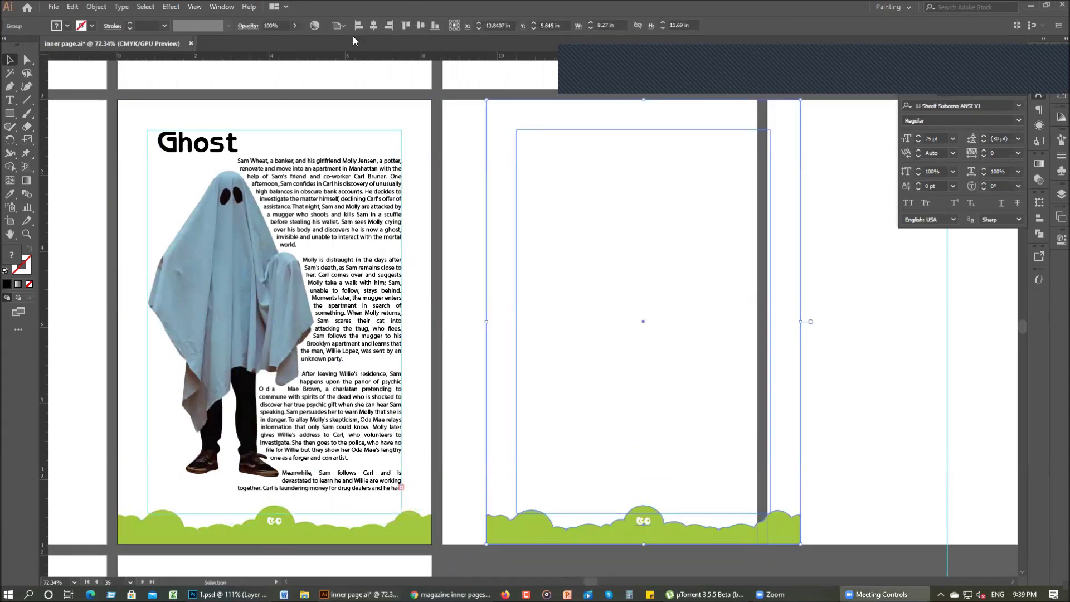
left_click(359, 25)
key("ctrl+shift+a")
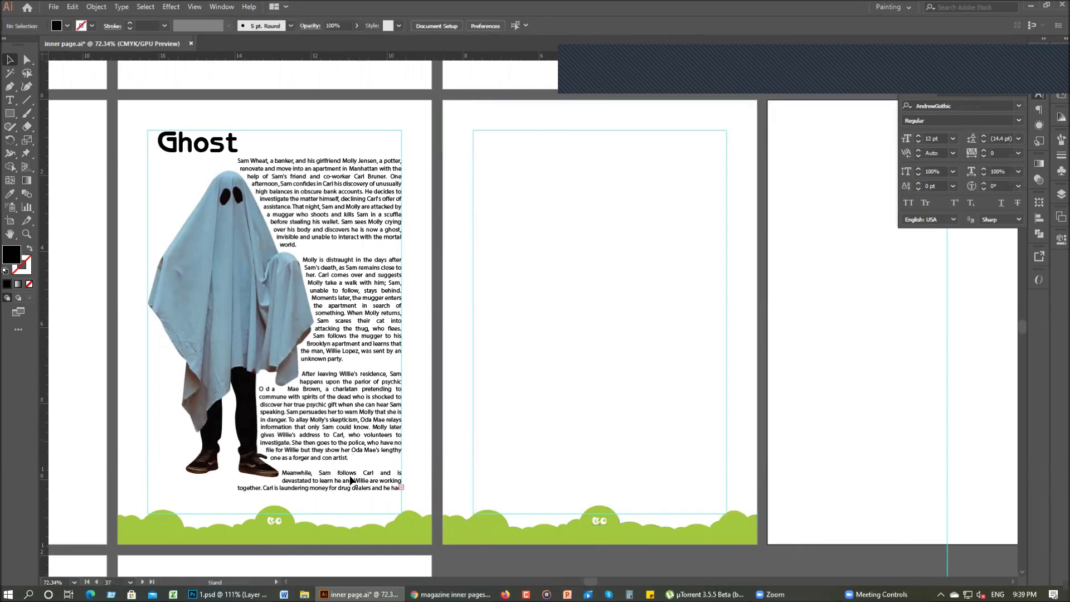
- Thread the Ghost page's overset body text into a new frame on the second page, spanning the full width between its margin guides
scroll(351, 480, "right", 2)
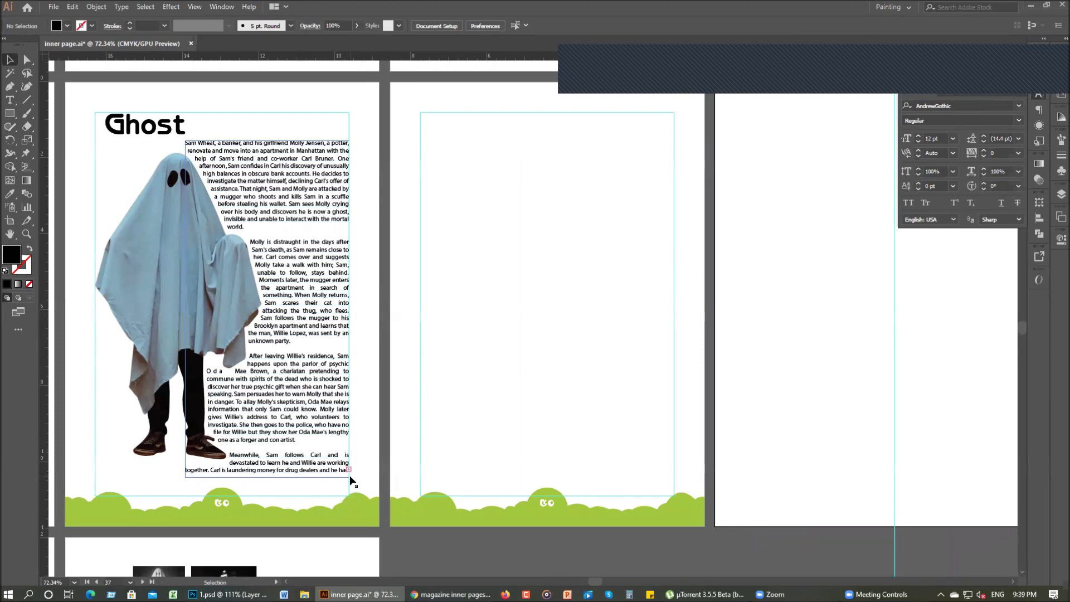
left_click(351, 473)
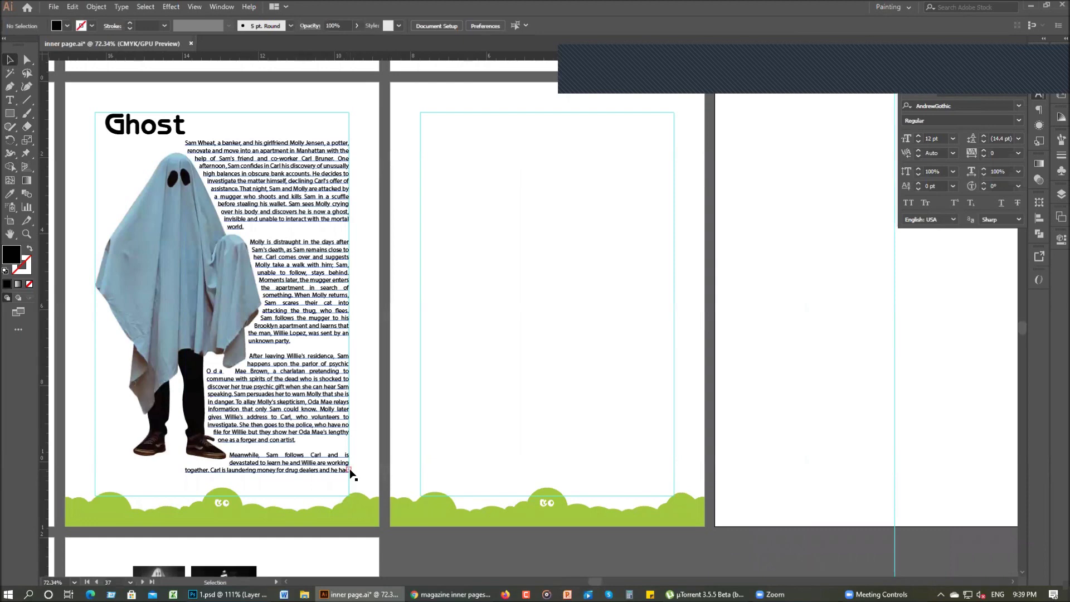
left_click(349, 468)
left_click(349, 470)
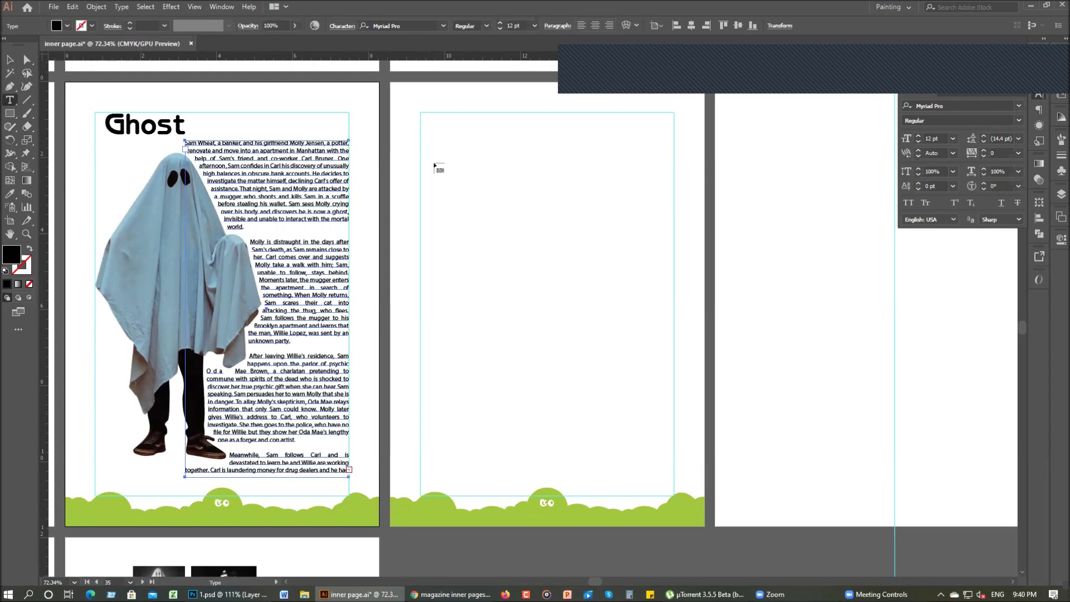
left_click_drag(421, 113, 674, 427)
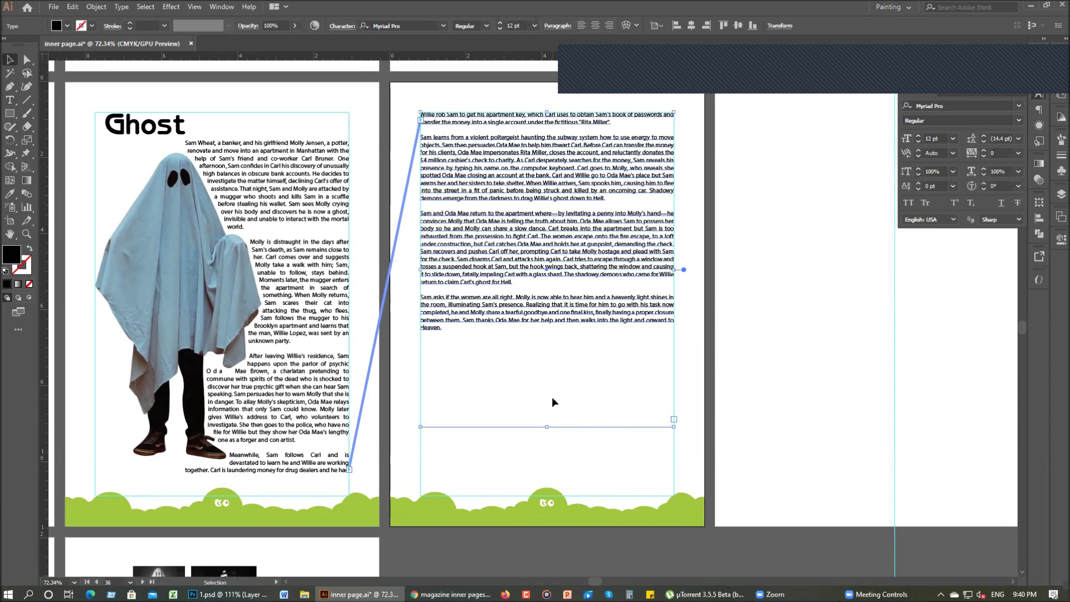
left_click(728, 506)
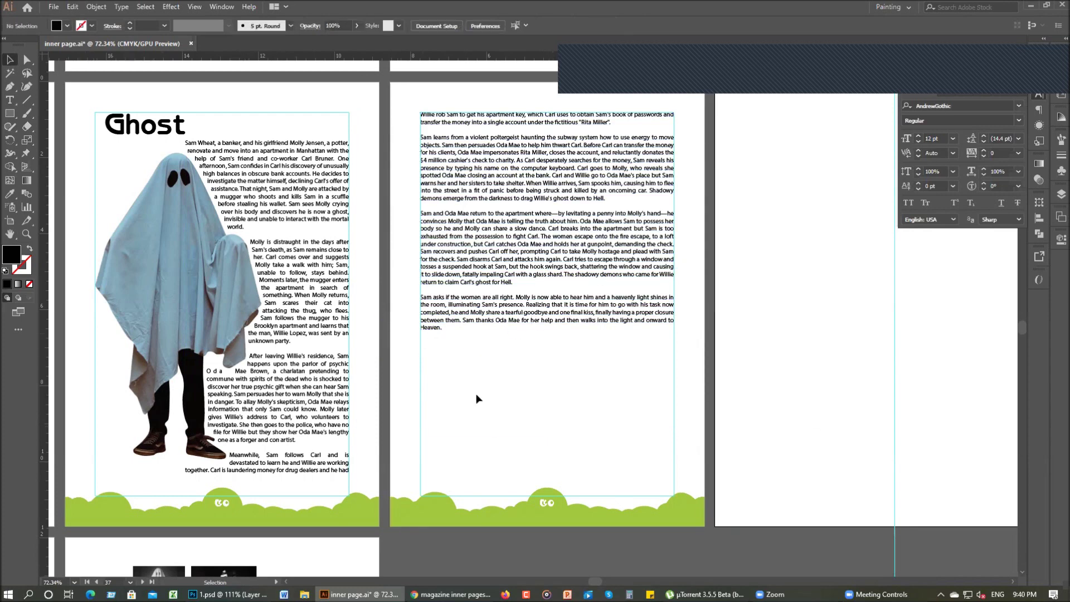
- Extend the continued text frame downward until its bottom edge lines up with the bottom of the Ghost page's text frame
left_click(555, 481)
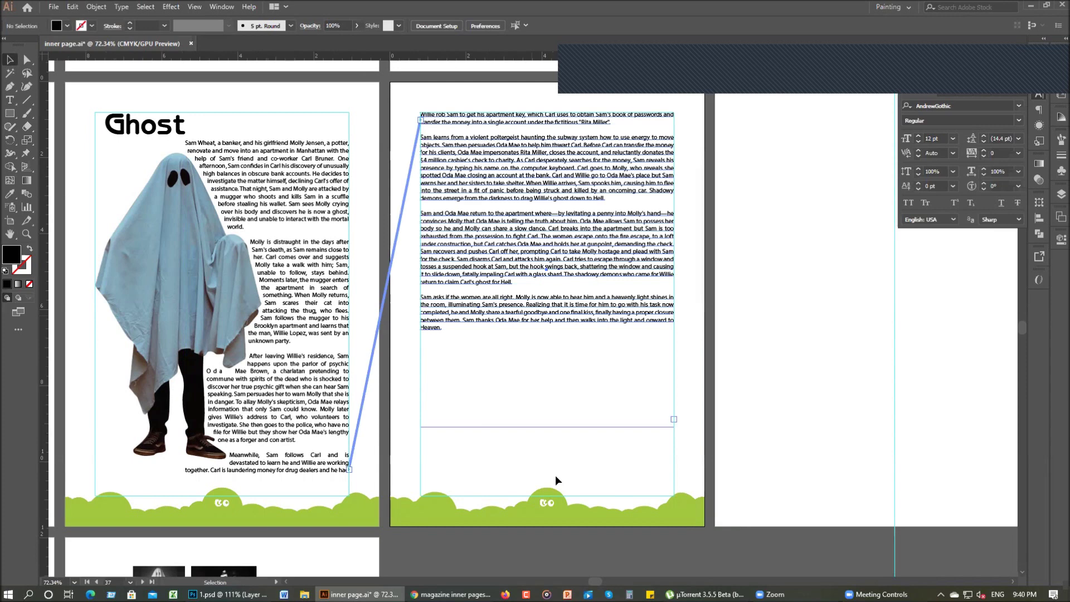
left_click(556, 477)
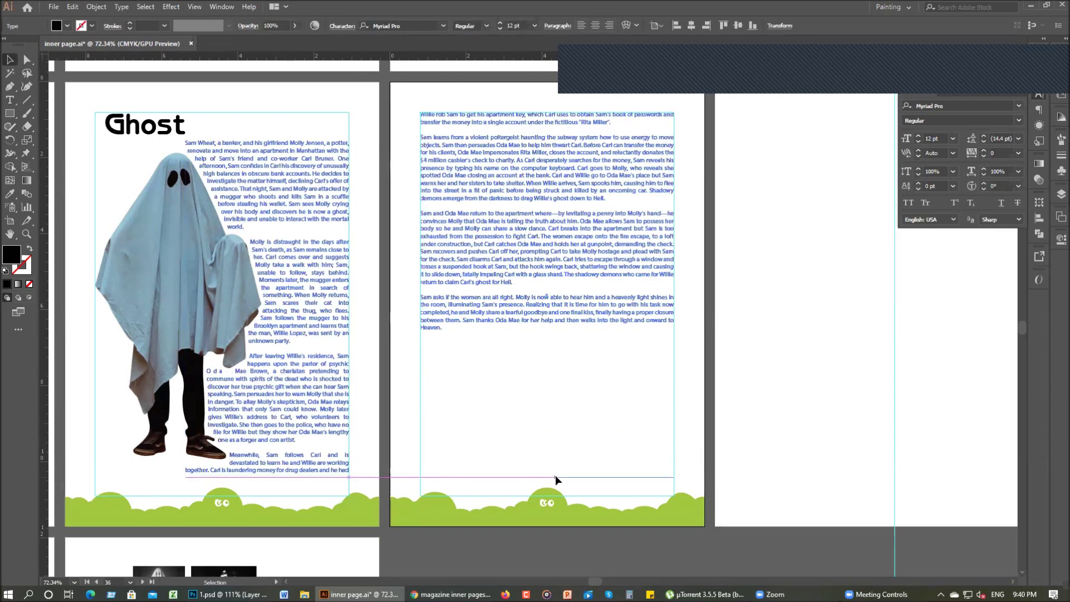
left_click(556, 477)
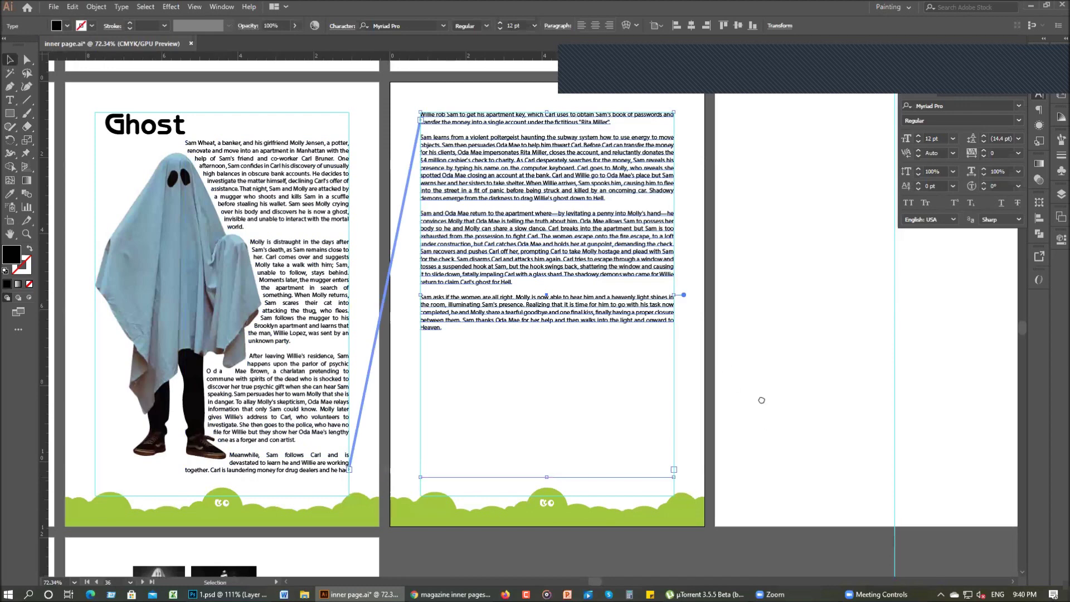
left_click_drag(695, 404, 717, 421)
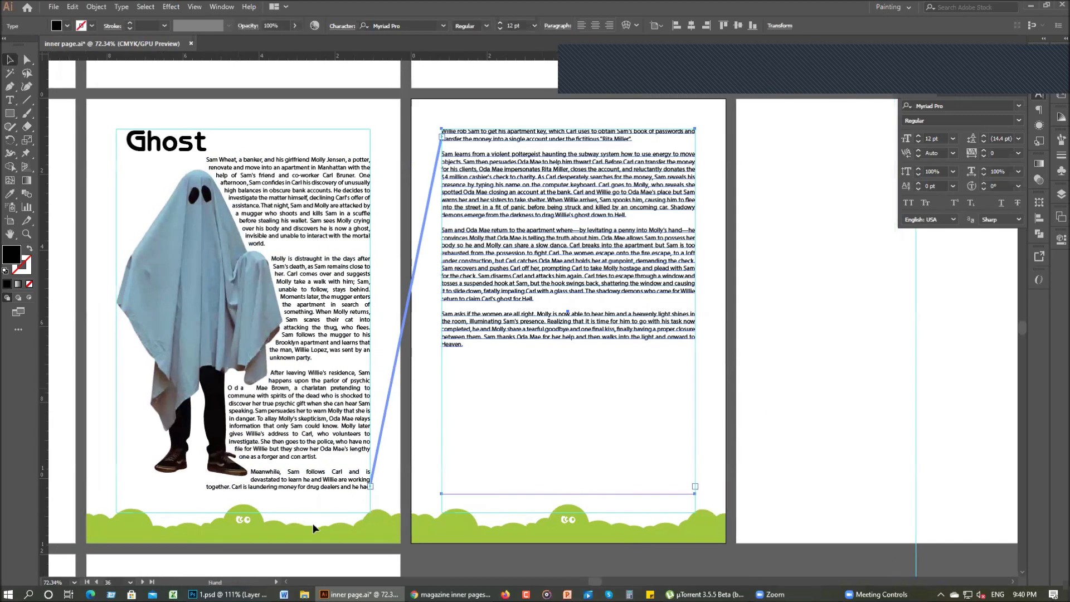
left_click_drag(682, 293, 696, 305)
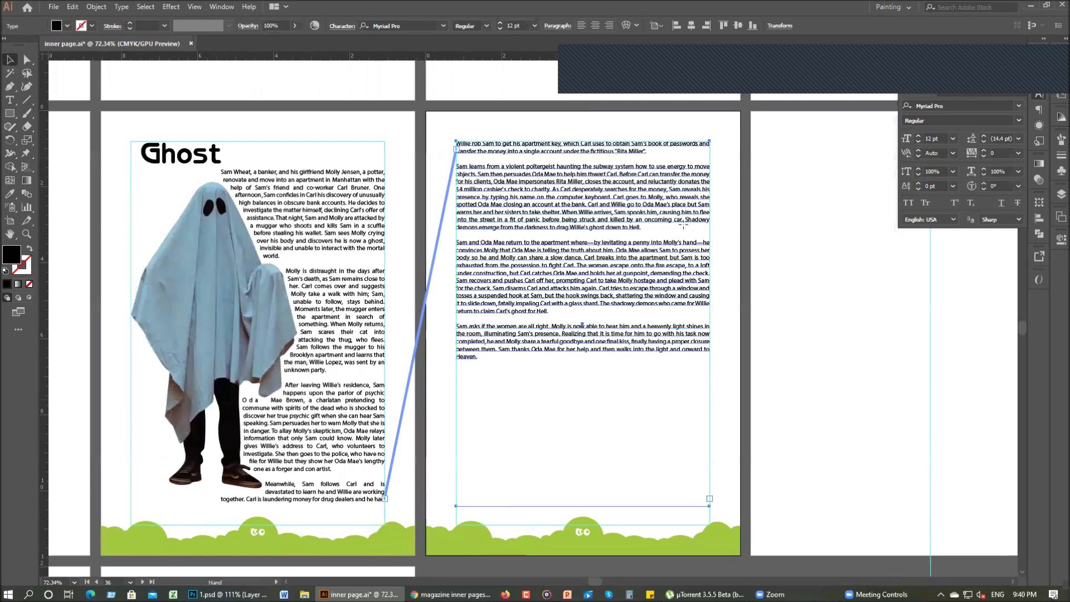
left_click(724, 323)
- Place the cropped photo of the ghostly woman in white at the second page's upper outer corner and enlarge it over the text
key("ctrl+minus")
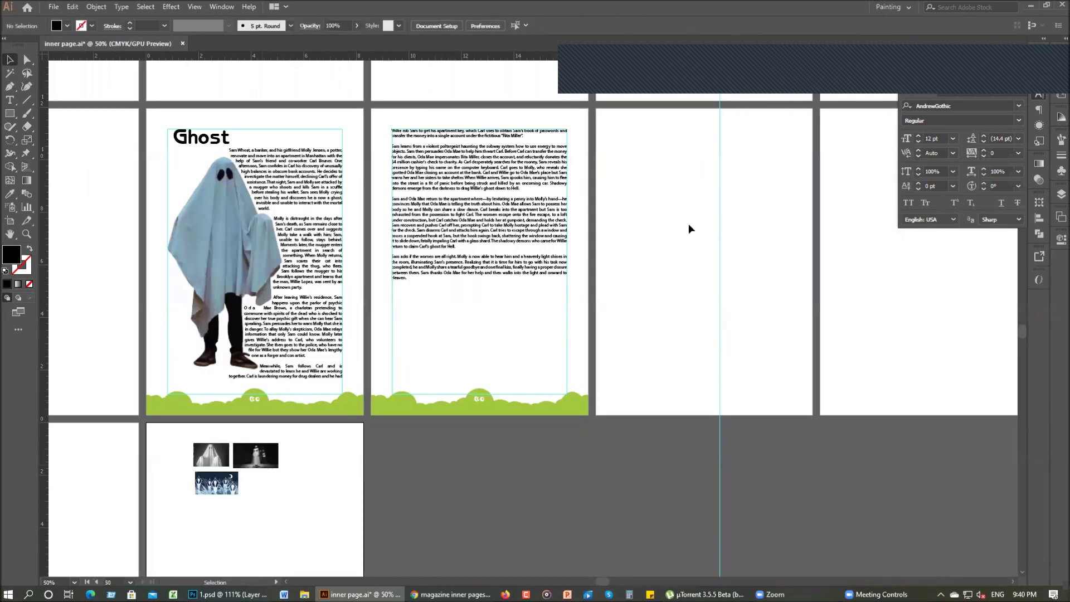
key("ctrl+z")
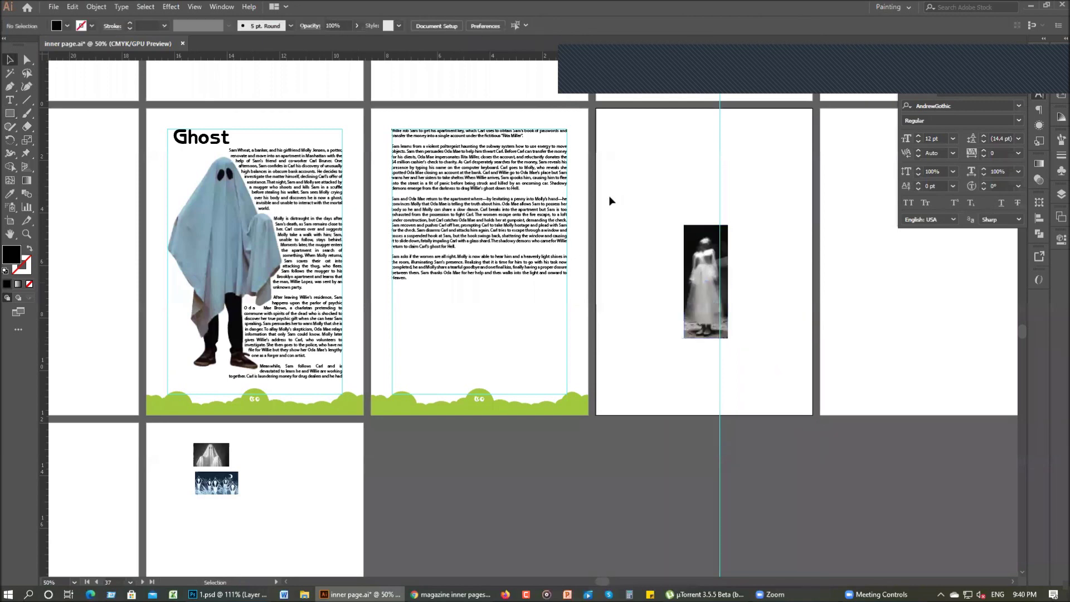
left_click_drag(725, 228, 539, 287)
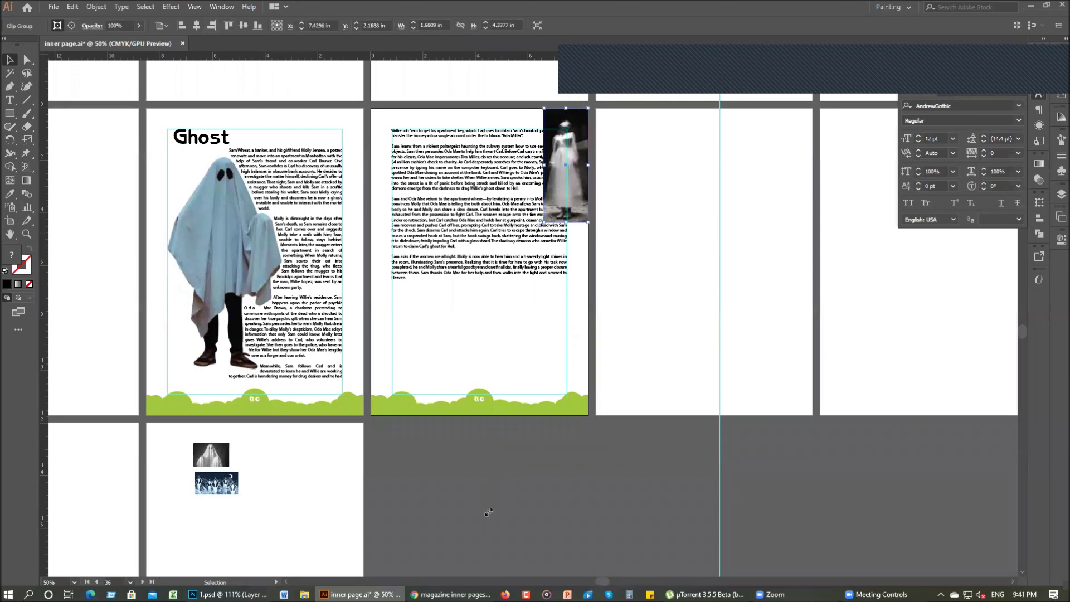
left_click_drag(481, 377, 681, 365)
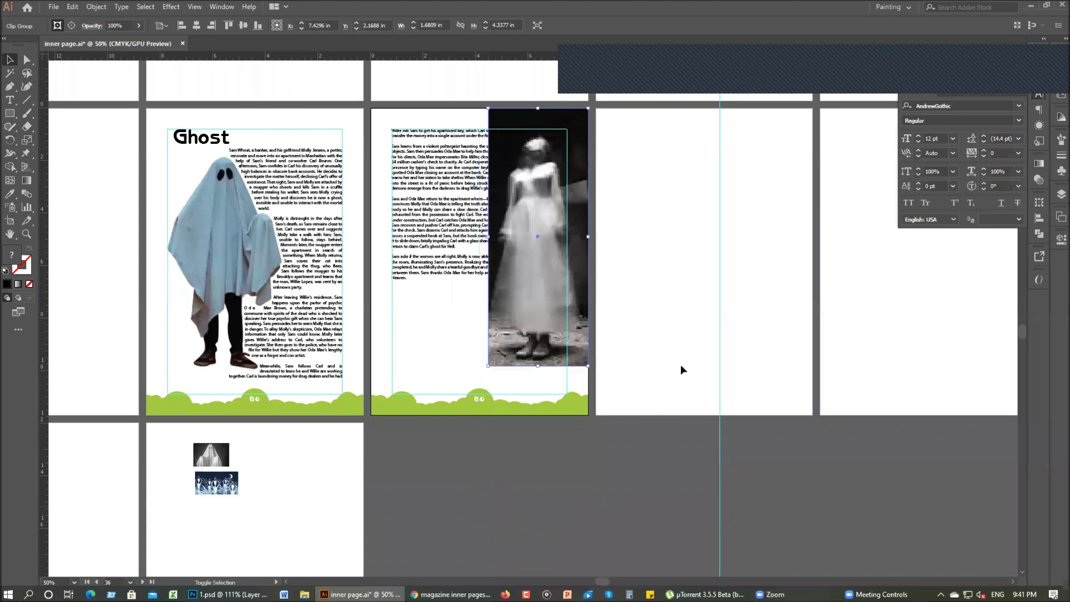
left_click(687, 327)
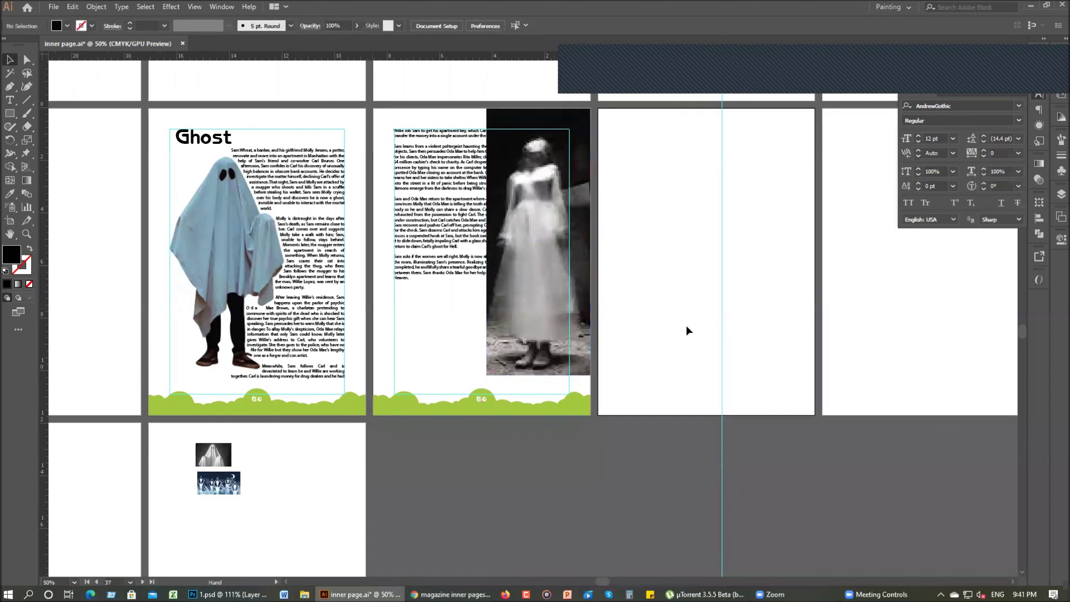
scroll(689, 331, "left", 2)
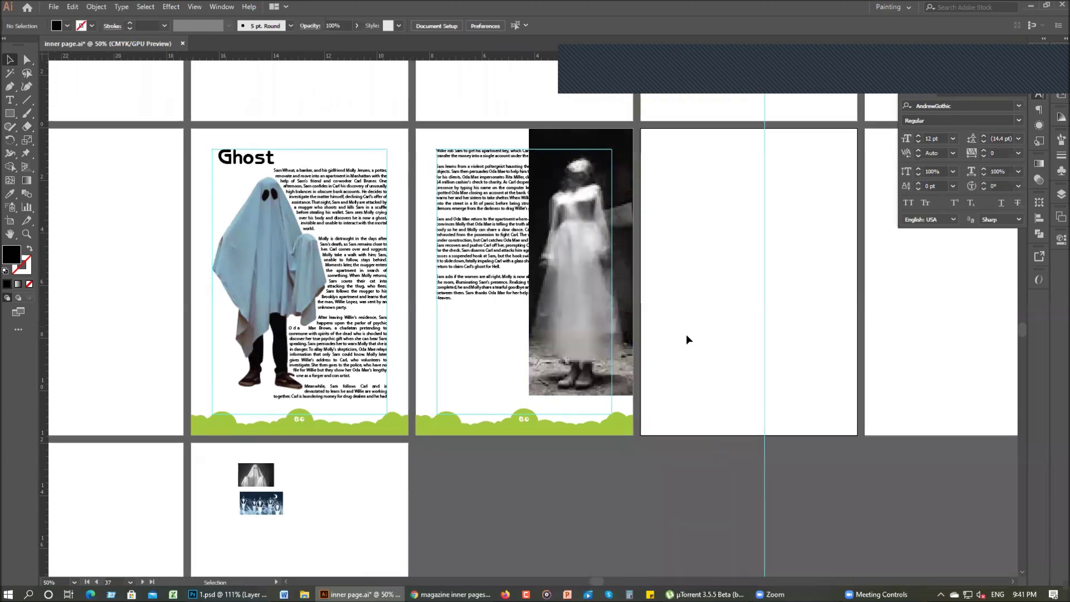
- Enlarge the ghostly woman photo proportionally to the full page height, about 4.5 by 11.6 in
left_click(481, 208)
left_click(753, 407)
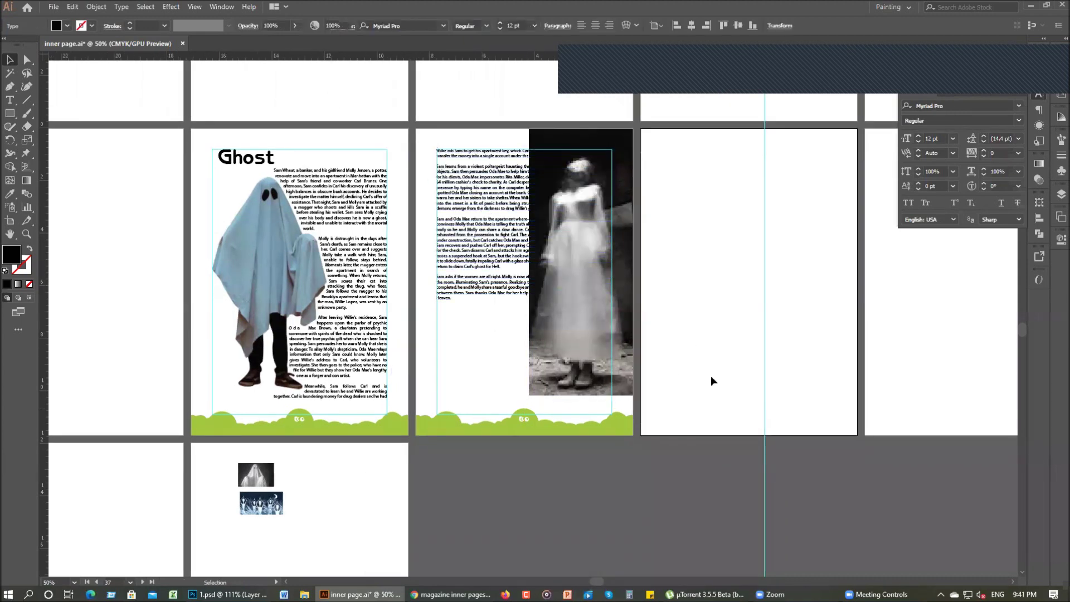
left_click(536, 405)
left_click_drag(524, 409, 516, 444)
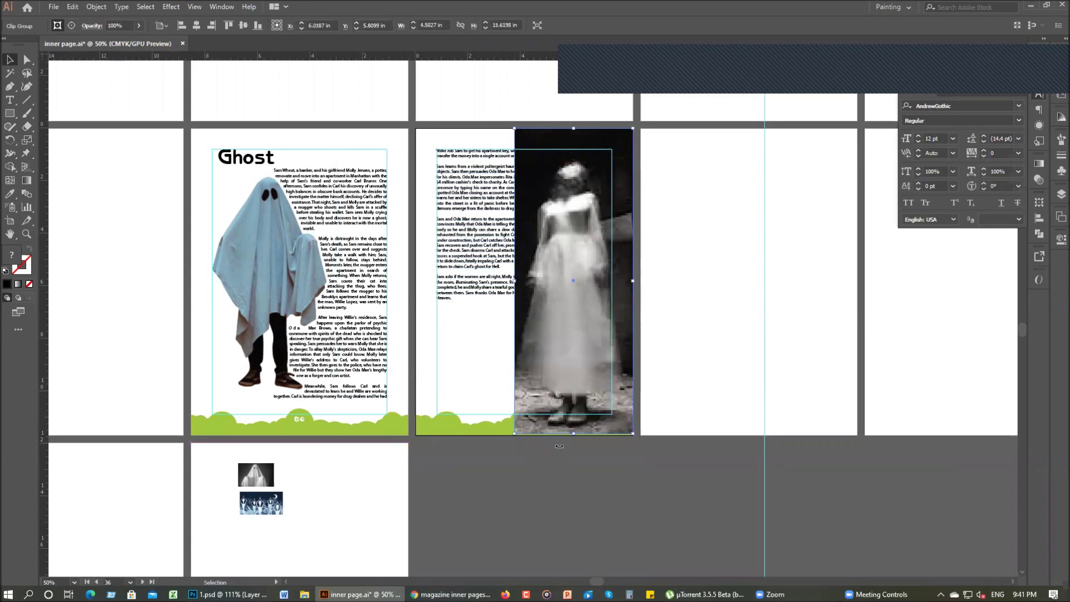
- Bring the second page's green cloud footer in front of the ghostly woman photo
left_click(479, 433)
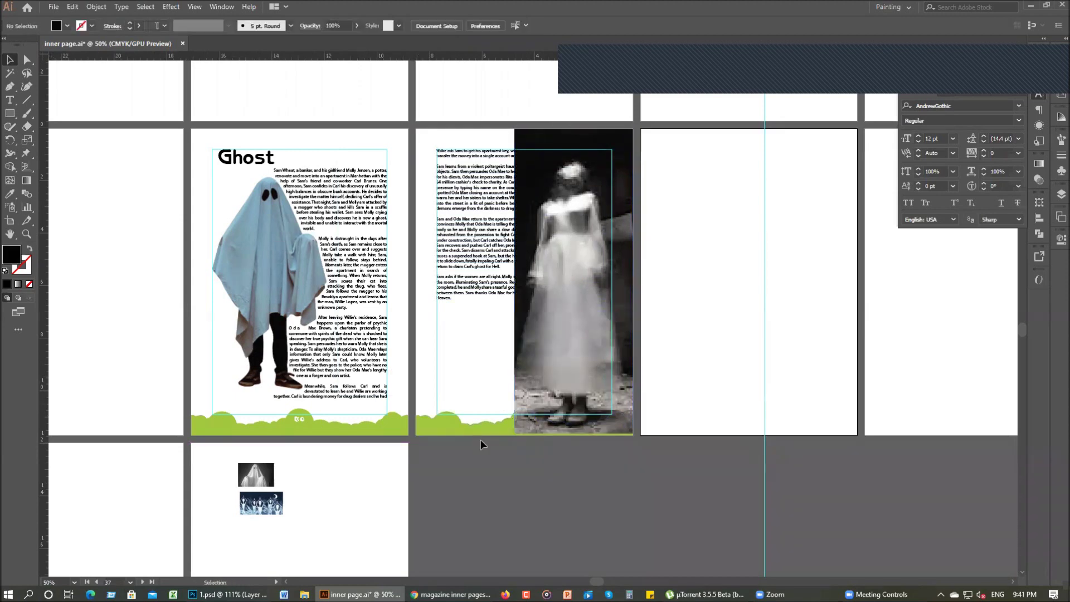
key("ctrl+shift+bracketright")
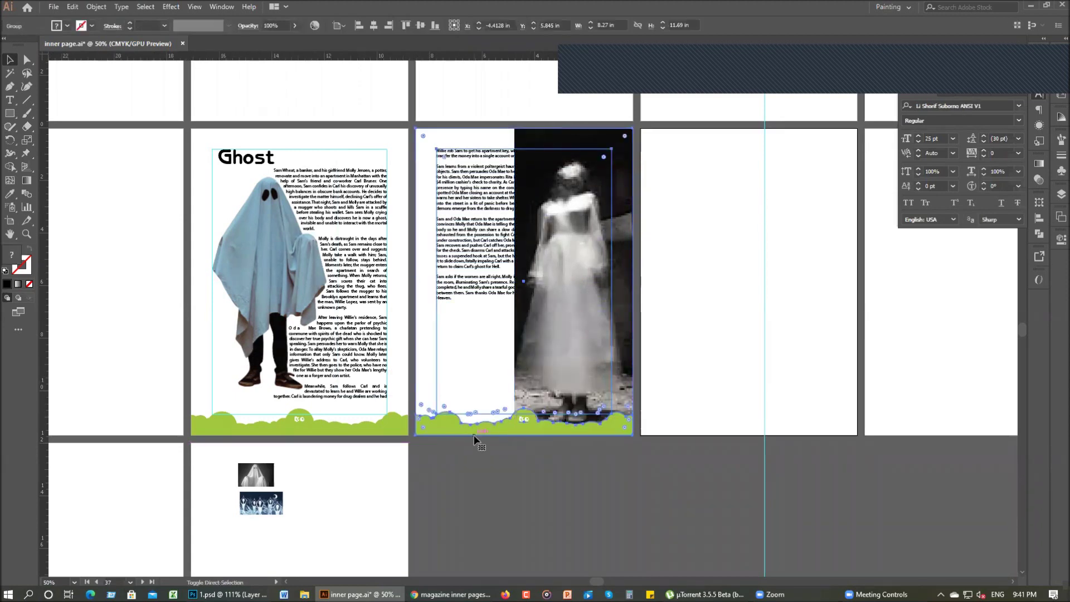
left_click(771, 355)
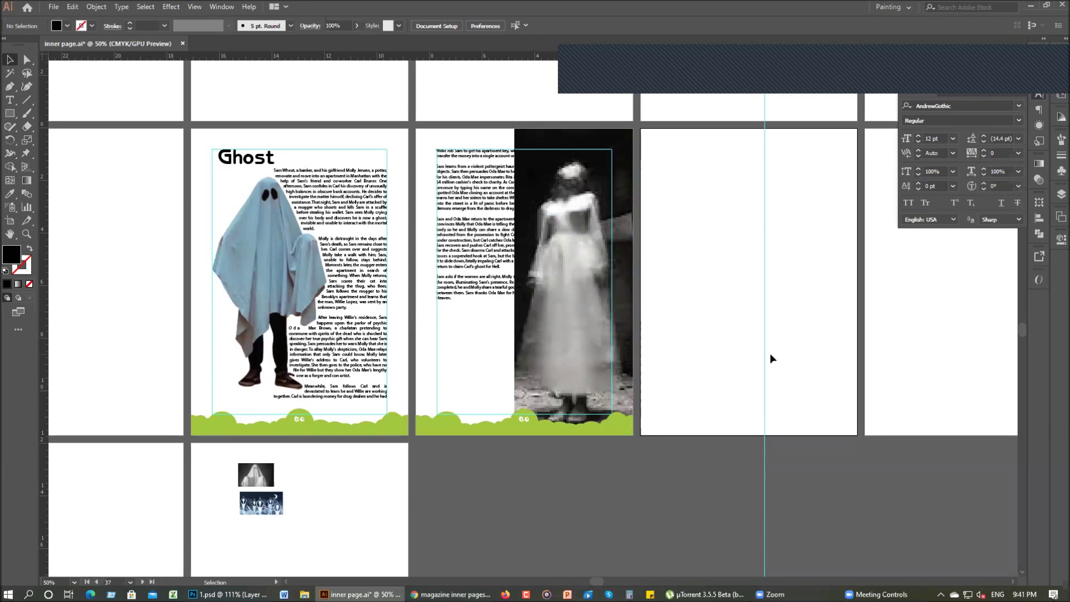
left_click(589, 255)
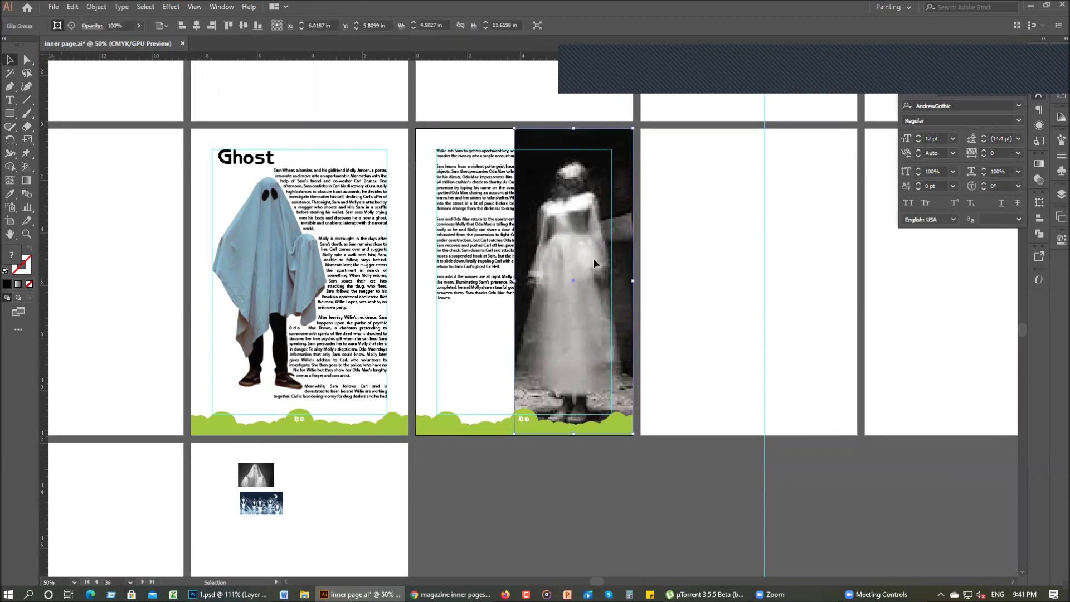
left_click(711, 270)
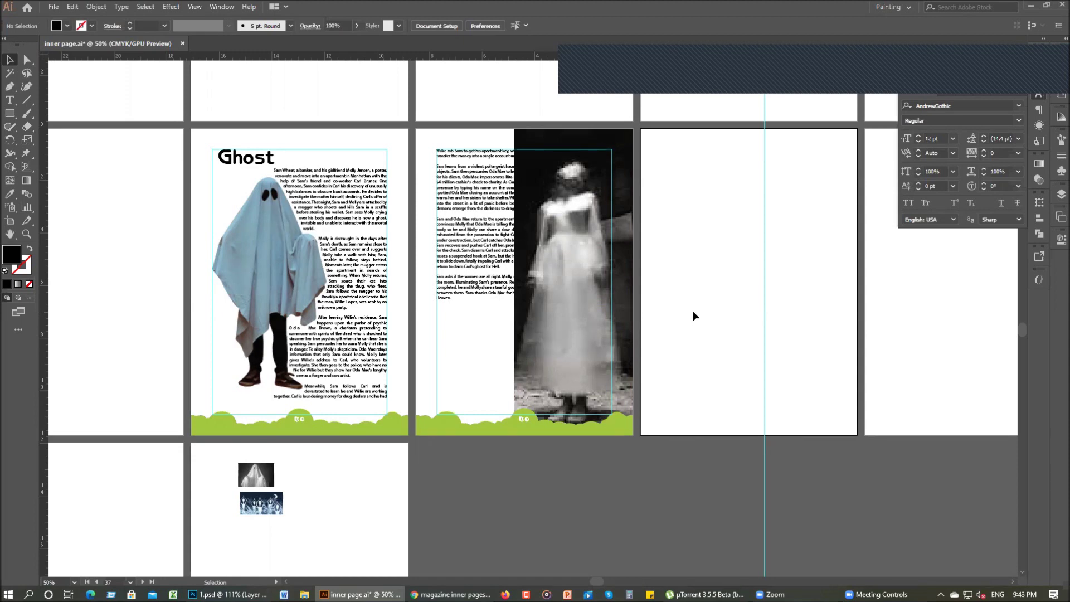
left_click(568, 279)
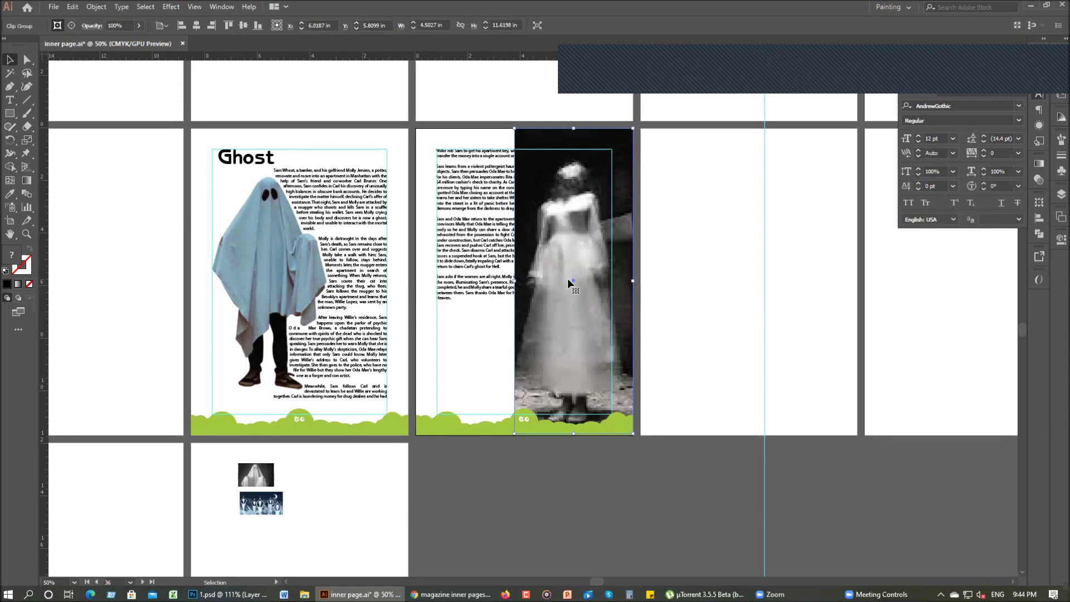
left_click(701, 295)
- Make a text wrap on the ghostly woman photo so the continued text flows beside it, and hide the guides
left_click(581, 253)
left_click(97, 7)
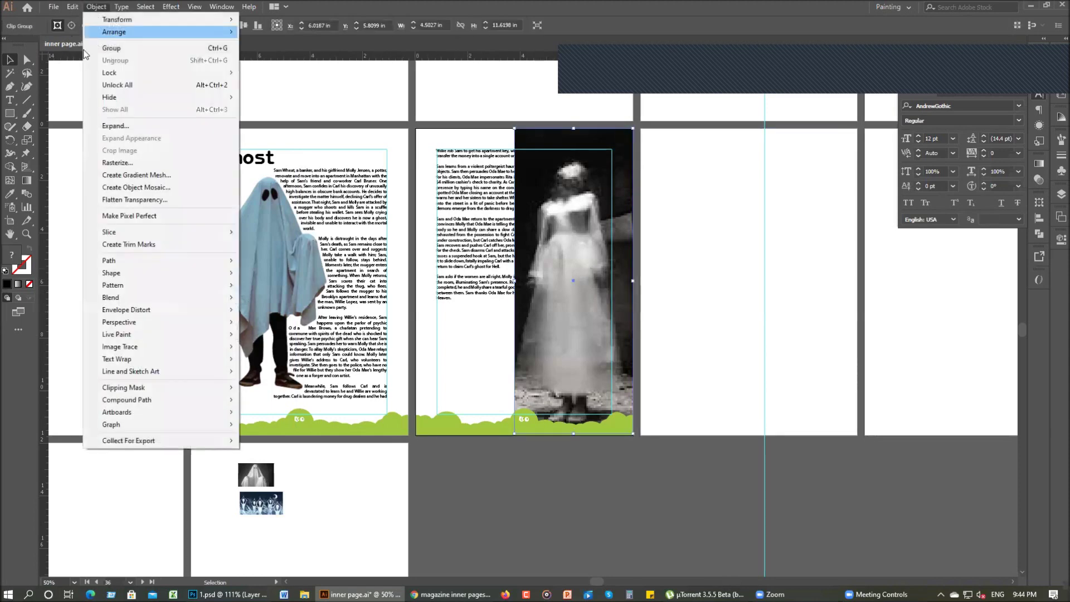
mouse_move(157, 359)
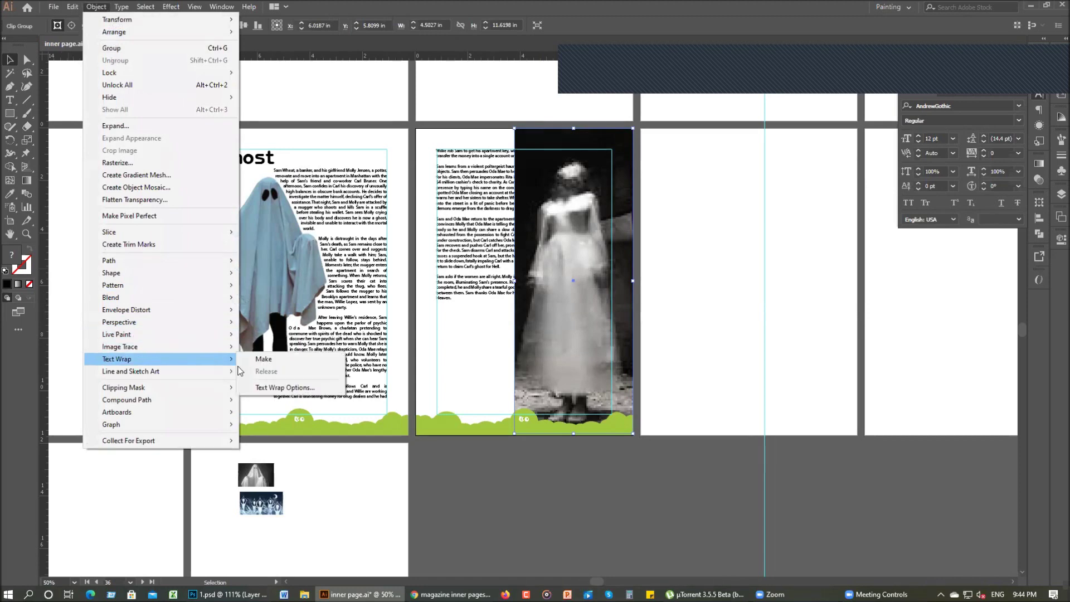
left_click(280, 360)
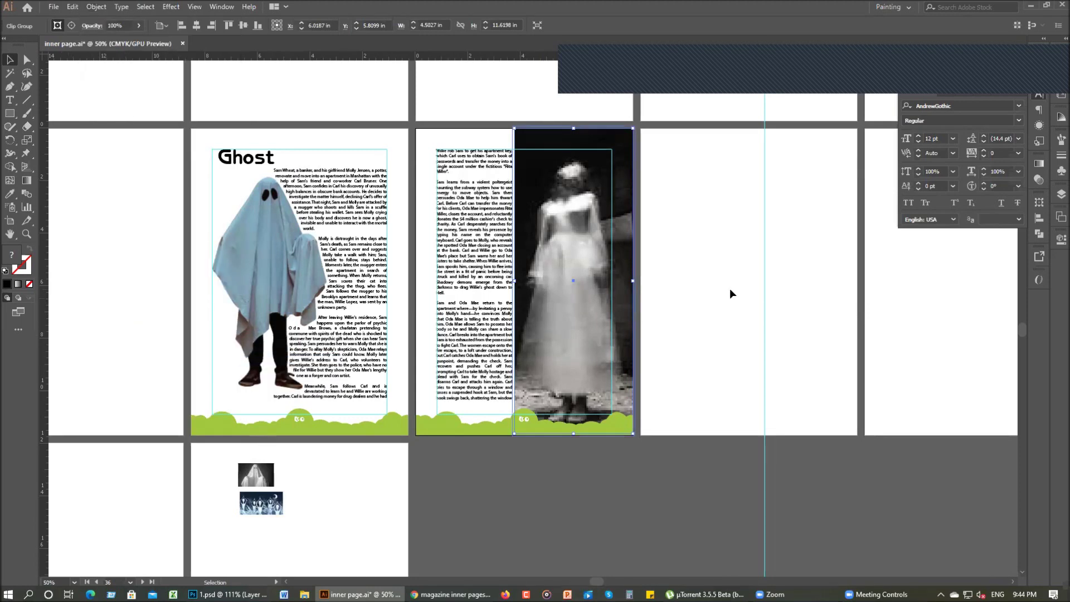
left_click(714, 303)
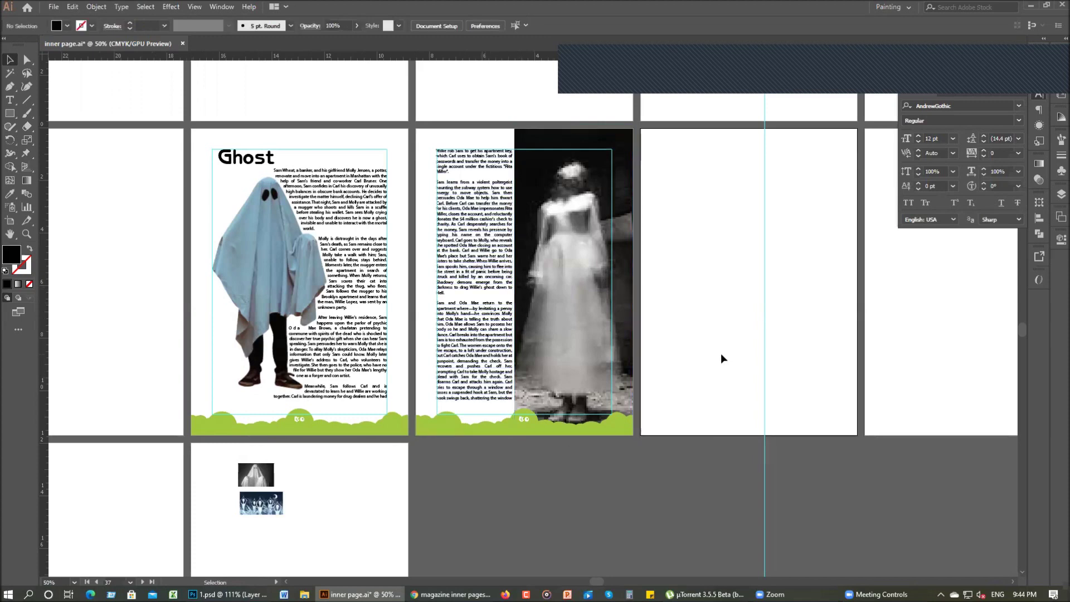
right_click(710, 267)
left_click(758, 357)
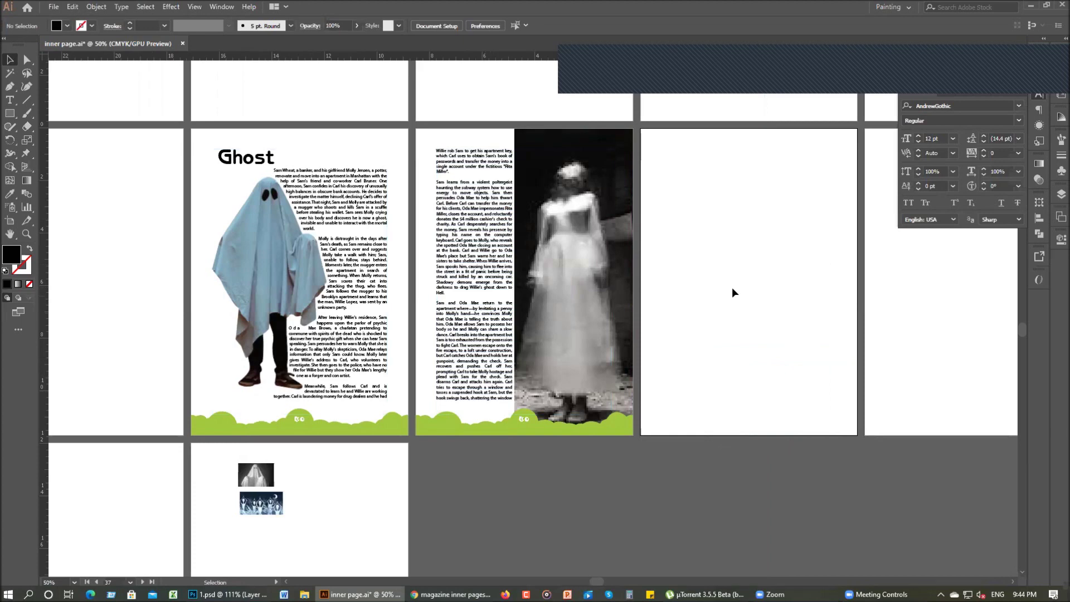
- Move the Ghost title slightly inward and up, above the sheeted ghost's head on the first page
left_click(266, 162)
left_click(264, 161)
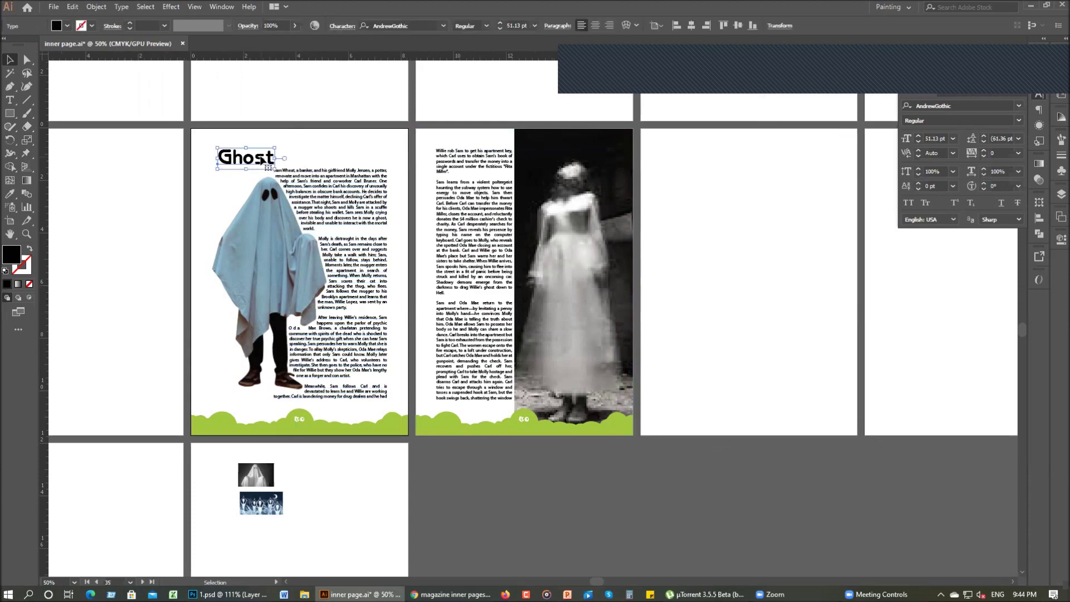
mouse_move(264, 161)
left_mouse_down()
mouse_move(359, 158)
mouse_move(267, 176)
left_mouse_up()
key("ctrl+z")
left_click_drag(346, 151, 256, 159)
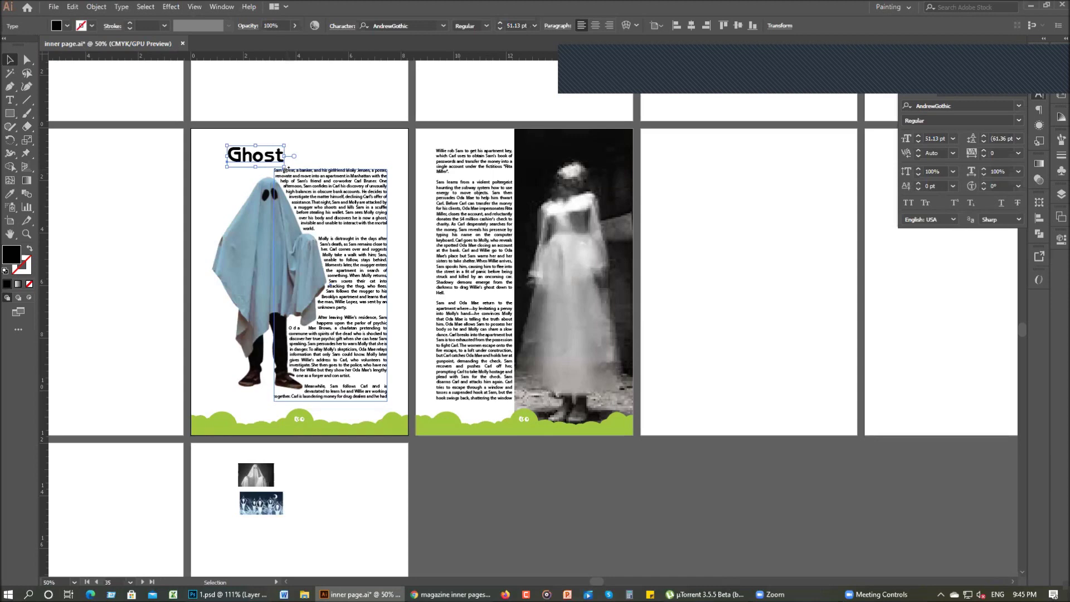
left_click(772, 326)
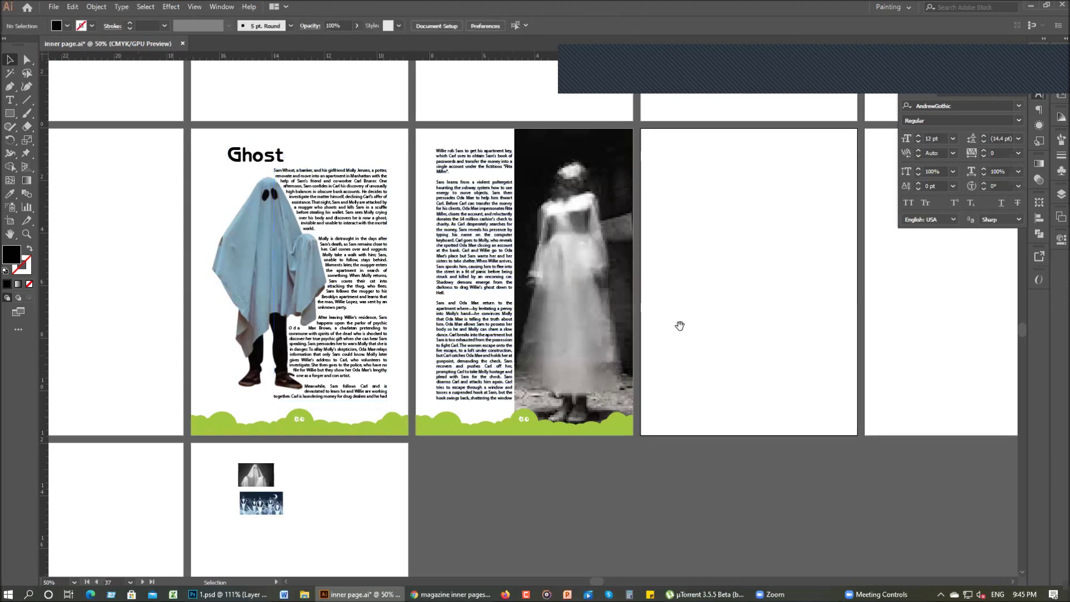
- Recolour the Ghost title with the footer's green, sampled with the Eyedropper
scroll(686, 349, "up", 1)
left_click(275, 178)
key("i")
left_click(323, 443)
key("v")
left_click(469, 504)
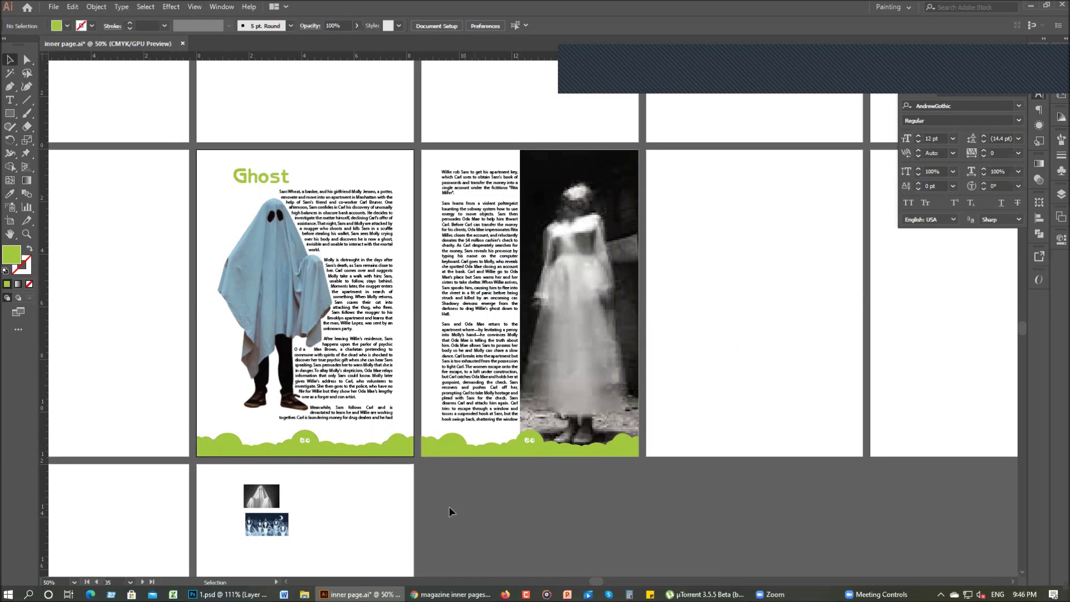
- Enlarge the Ghost title to about 73 pt over the text column and lower the body text's start beneath it
left_click(286, 183)
left_click_drag(288, 190, 331, 184)
left_click(336, 208)
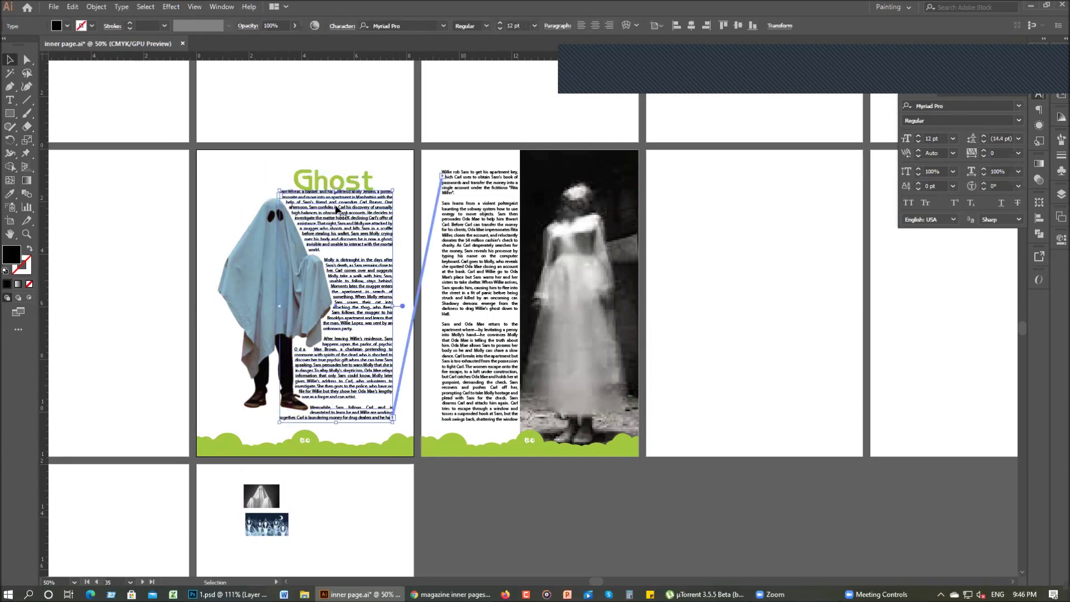
left_click(337, 185)
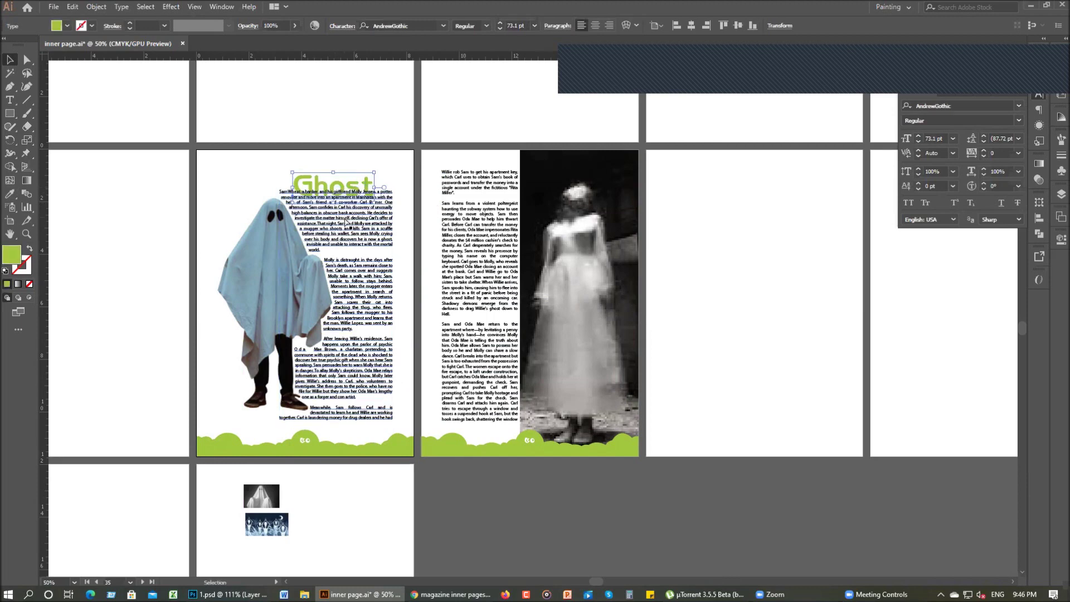
left_click(346, 208)
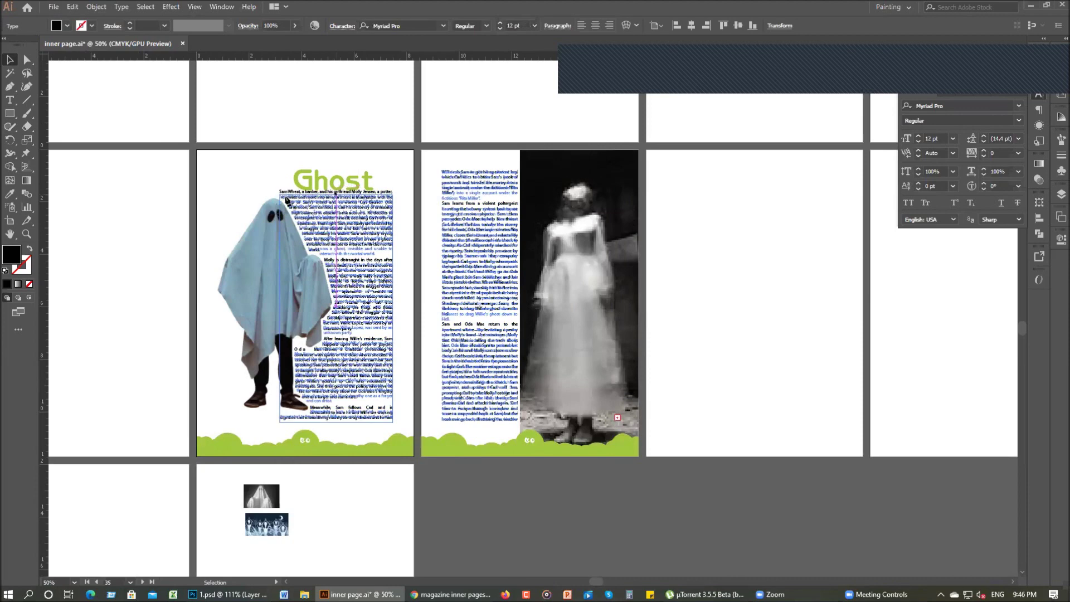
key("ctrl+shift+a")
- Draw a line about 3.4 in long under the Ghost title with the Pen tool, with a green stroke and no fill
key("p")
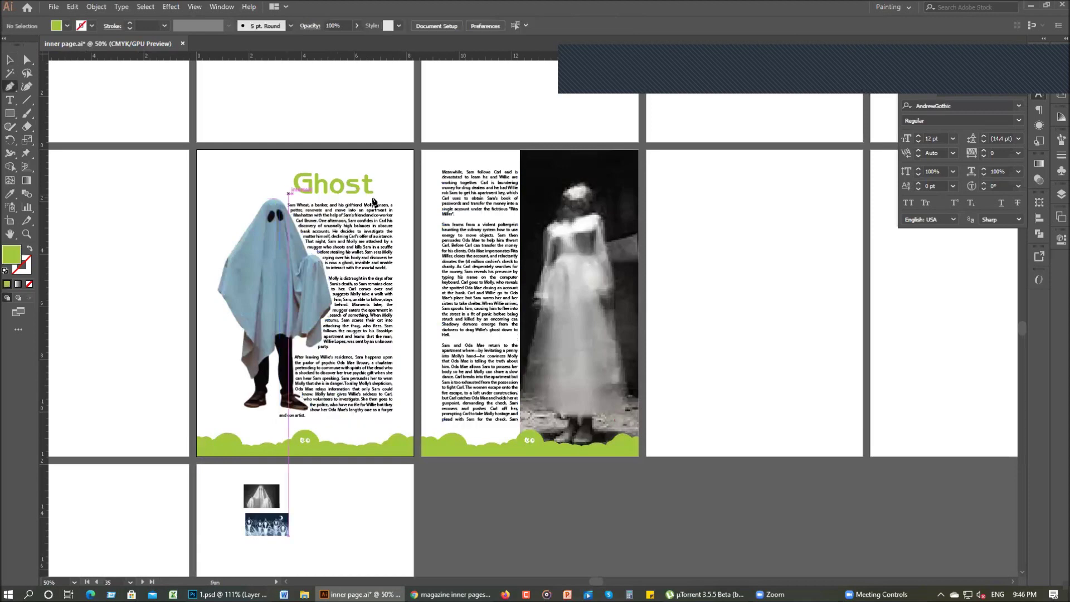
left_click(378, 196)
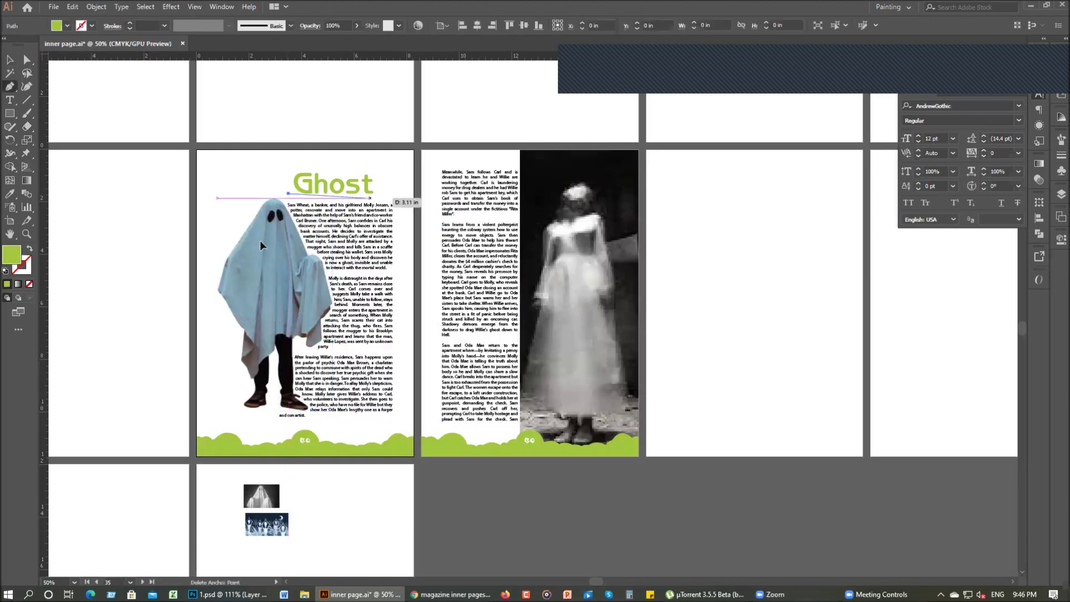
key("v")
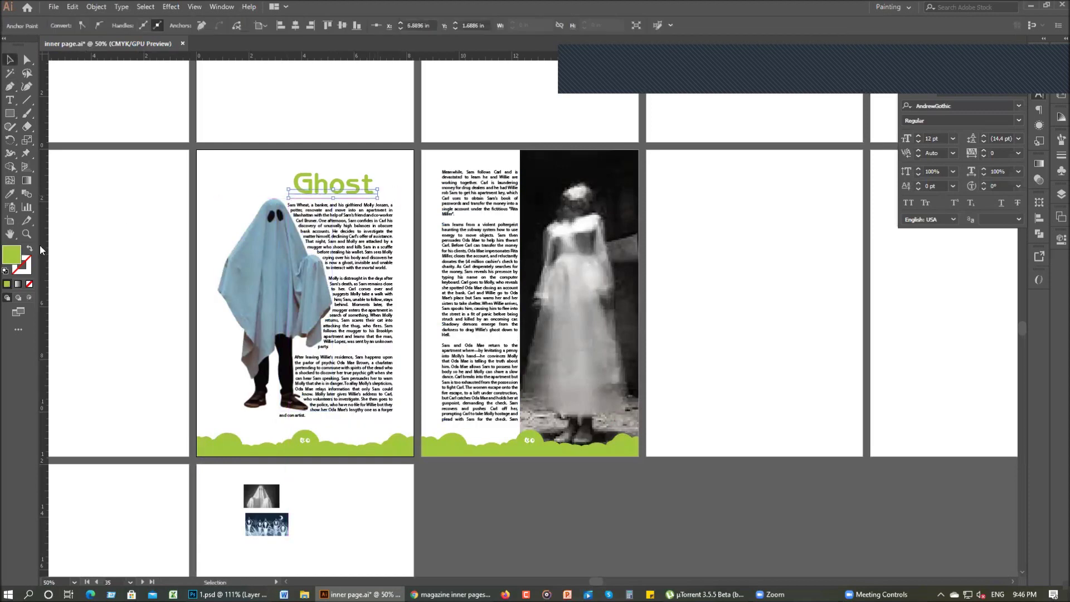
left_click(30, 250)
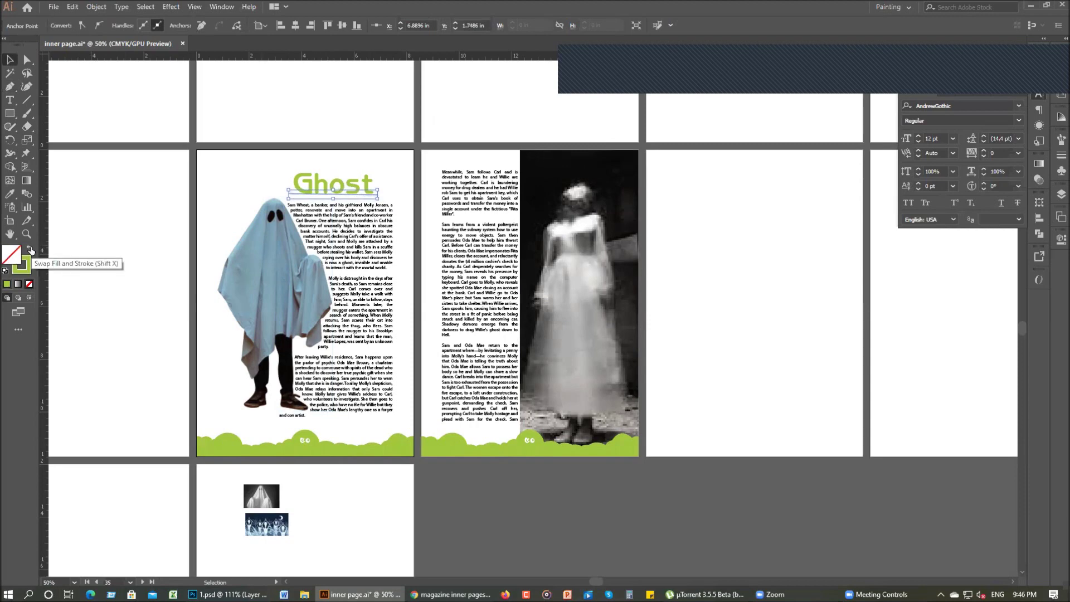
left_click(169, 179)
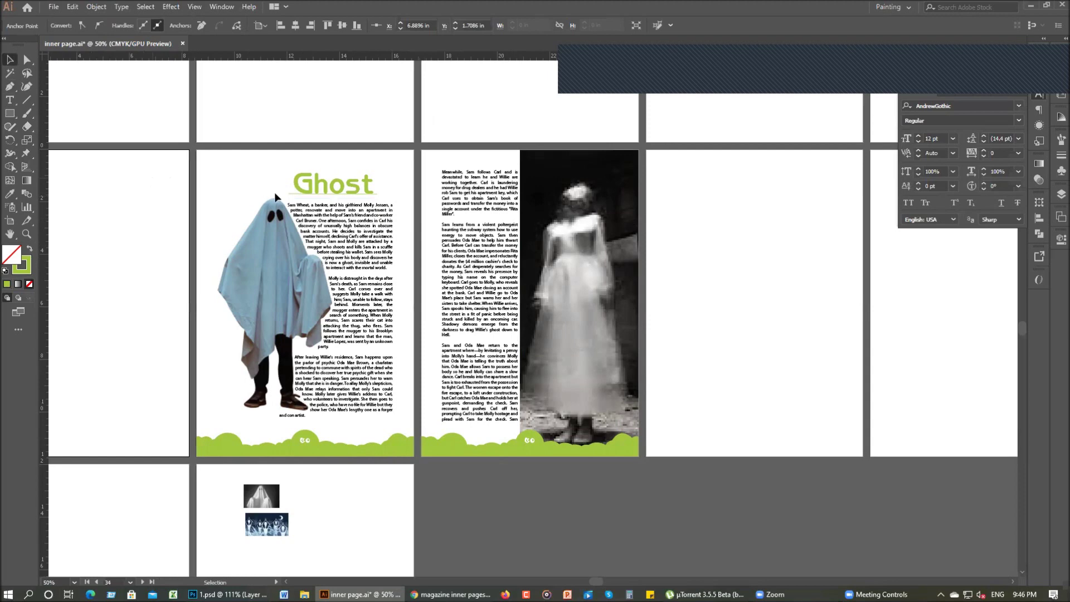
- Set the title underline's stroke weight to 6 pt
left_click(296, 196)
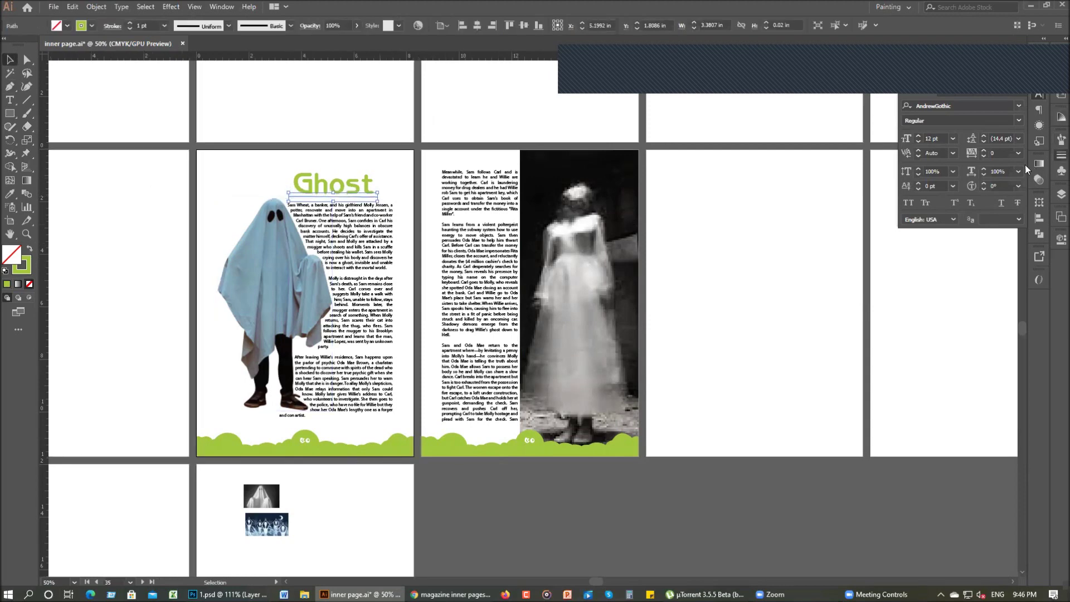
left_click(1040, 163)
left_click(1001, 152)
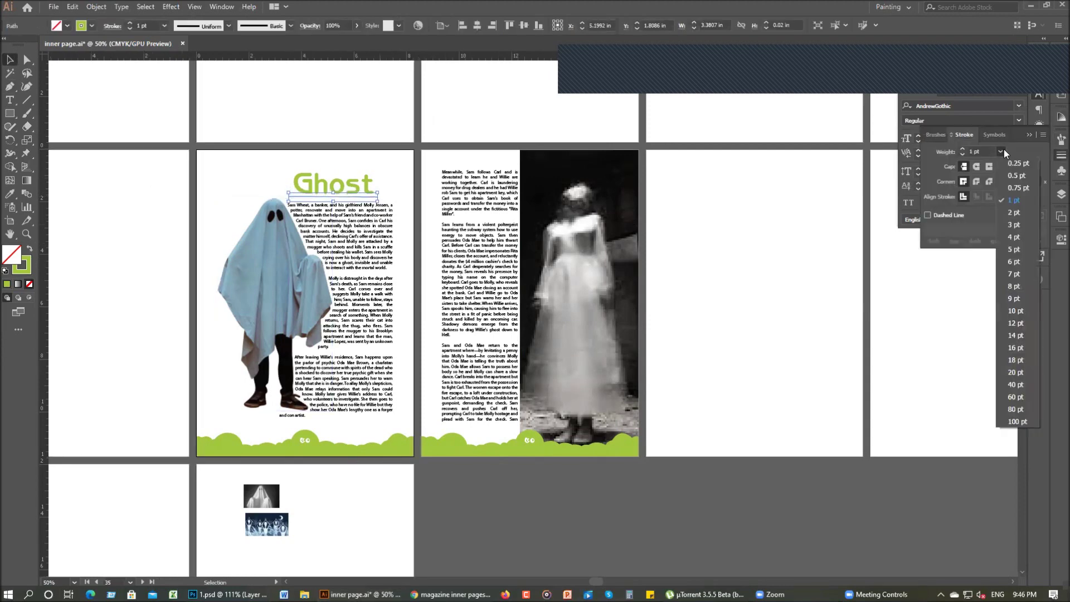
left_click(1013, 262)
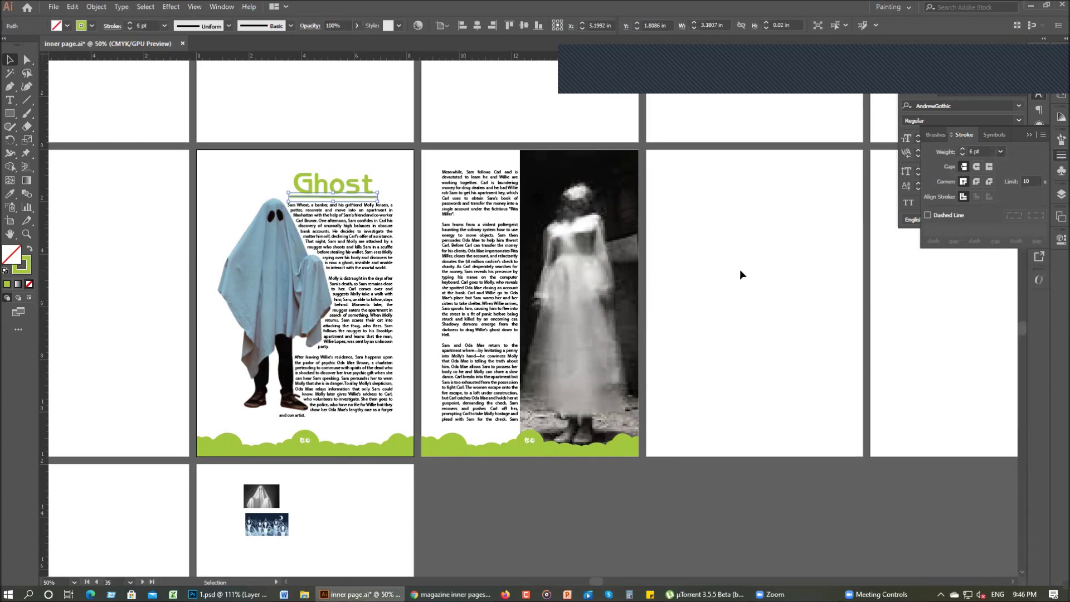
- Level the title underline and adjust its end points so it spans about 3.2 in beneath the Ghost title
key("a")
mouse_move(377, 197)
left_mouse_down()
mouse_move(405, 211)
mouse_move(398, 204)
left_mouse_up()
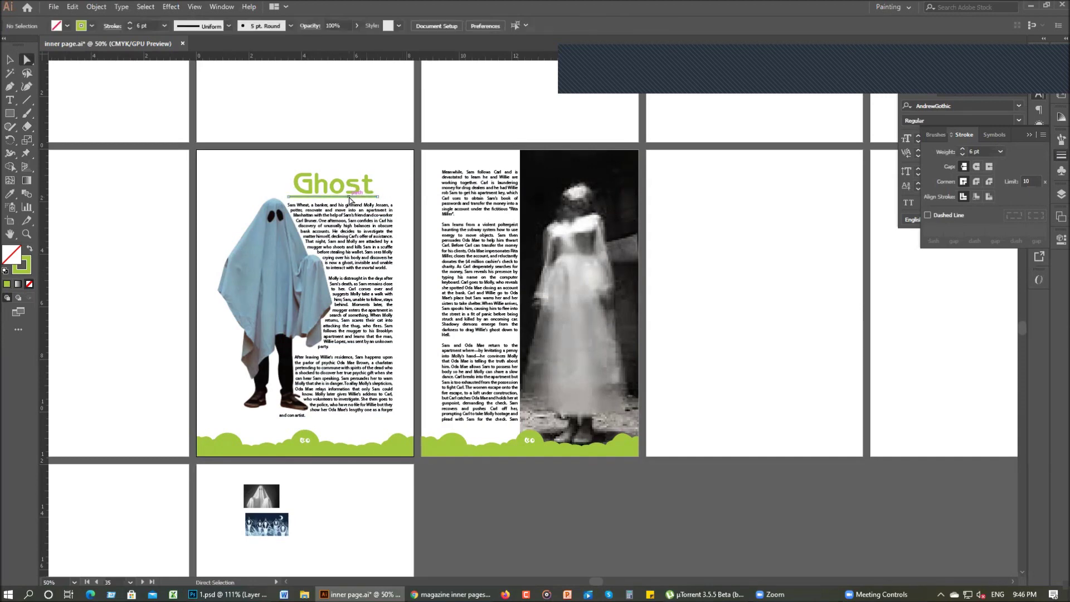
left_click(378, 251)
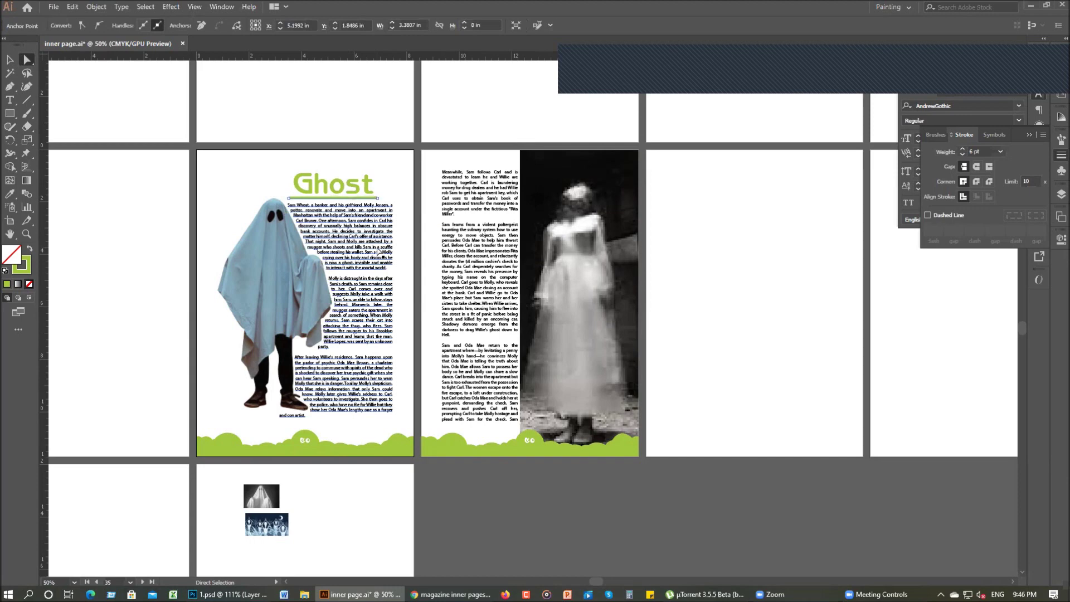
left_click(389, 219)
left_click_drag(390, 221, 391, 216)
left_click(382, 198)
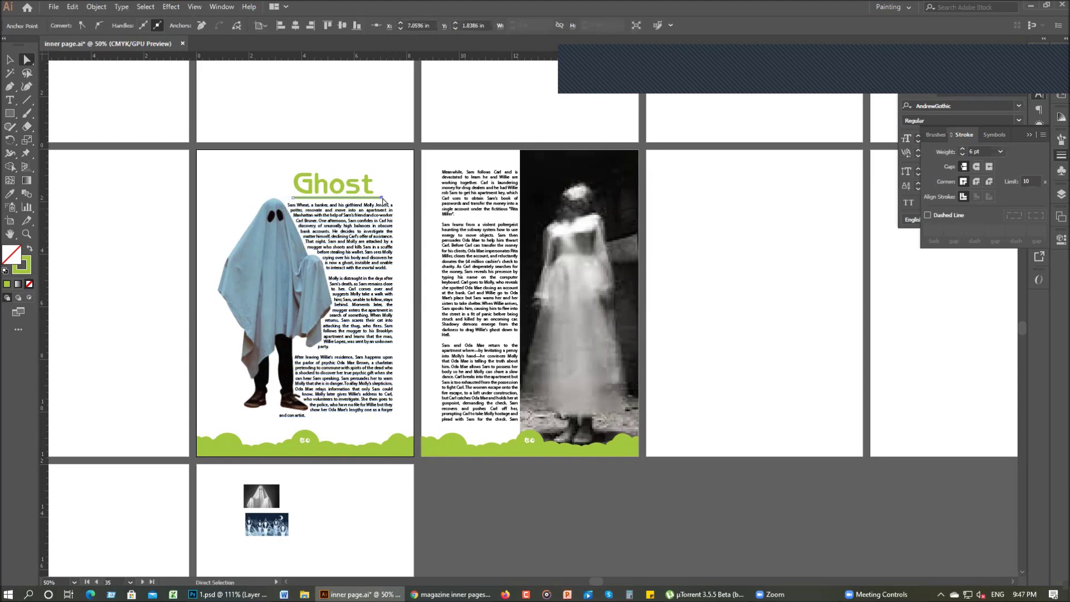
left_click_drag(383, 200, 379, 200)
left_click(389, 193)
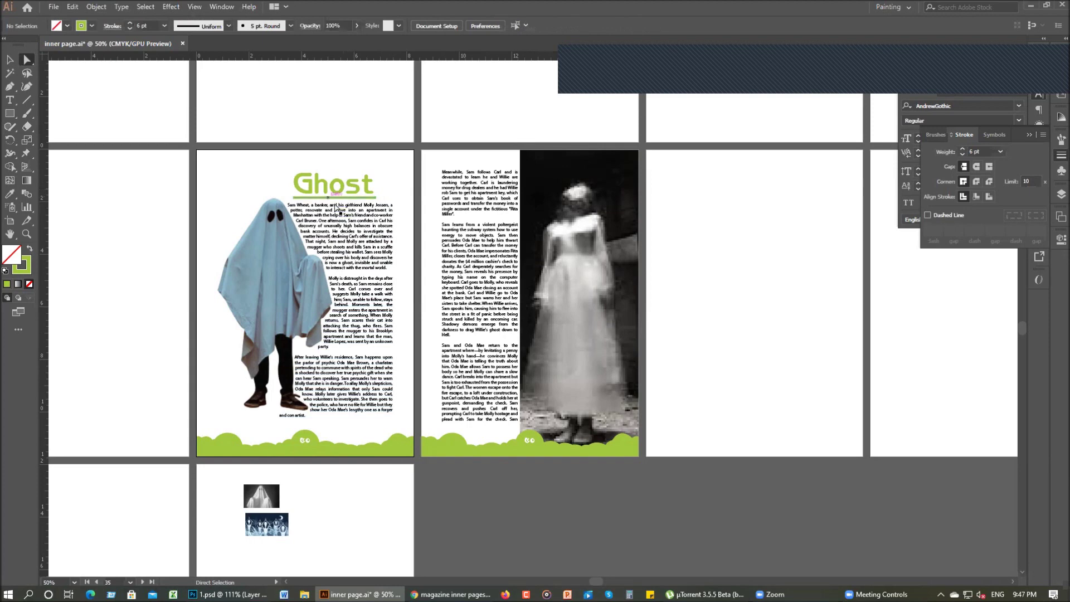
left_click(338, 209)
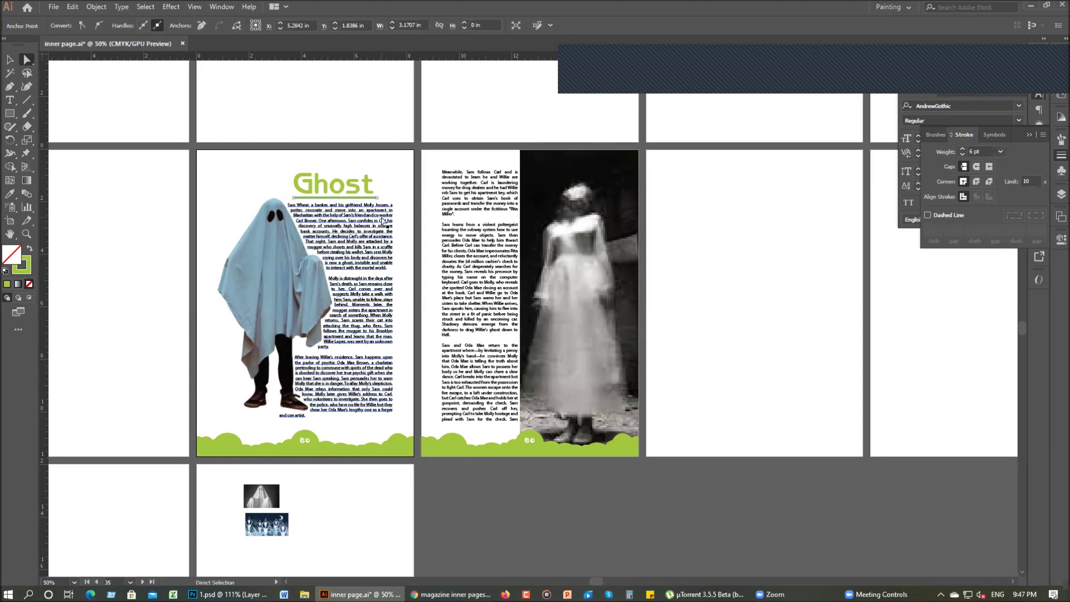
left_click(828, 433)
left_click(724, 416)
key("v")
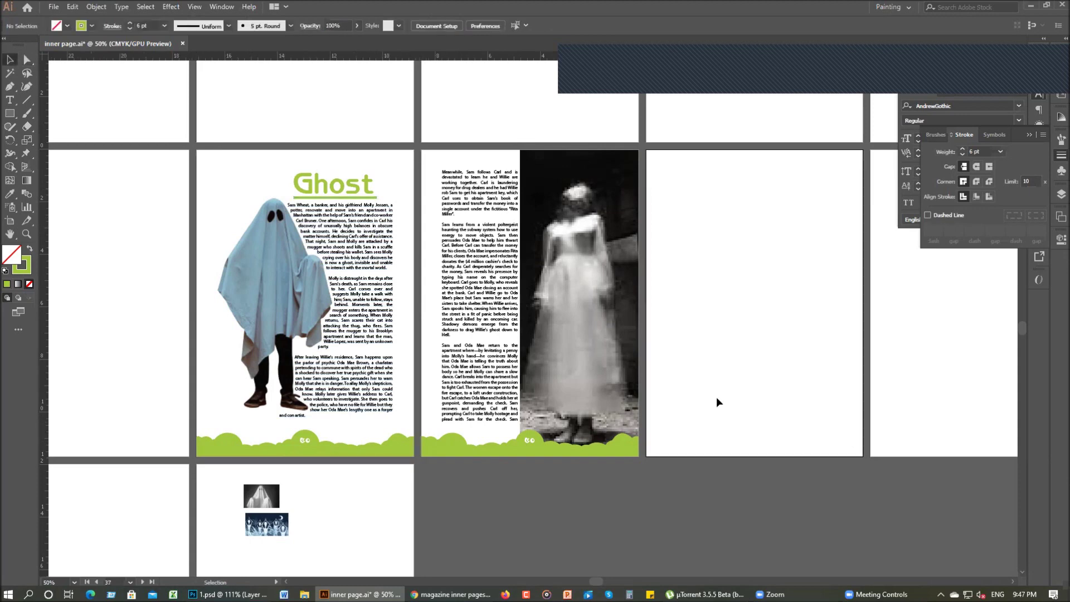
- Draw a green rectangle about 1.72 by 2.56 in, without stroke, in the first page's upper outer corner and align it to the page's left edge
left_click(221, 174)
key("m")
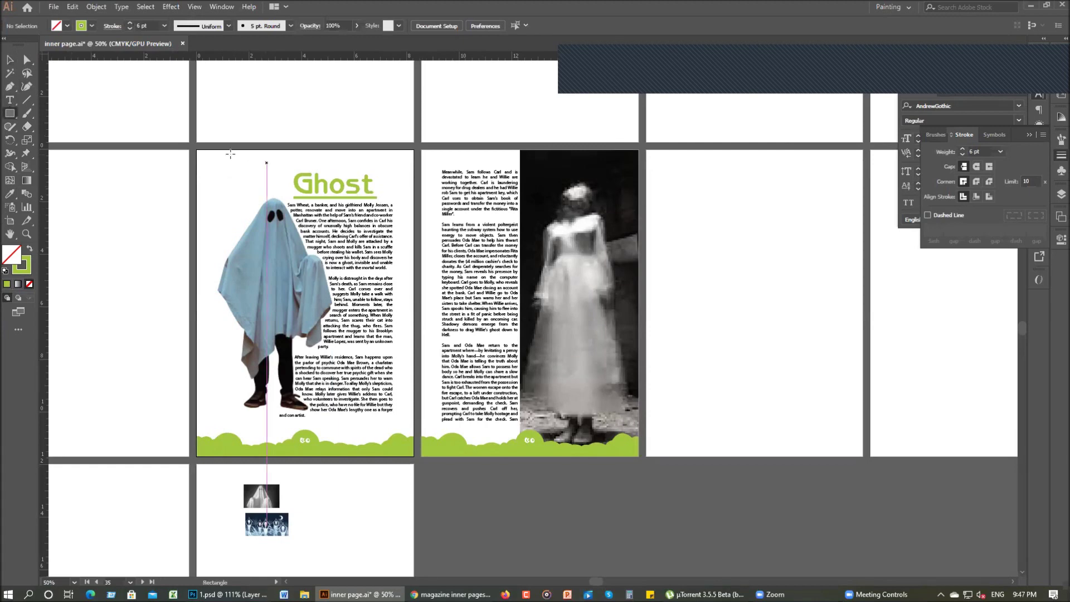
mouse_move(198, 150)
left_mouse_down()
mouse_move(255, 220)
mouse_move(244, 216)
left_mouse_up()
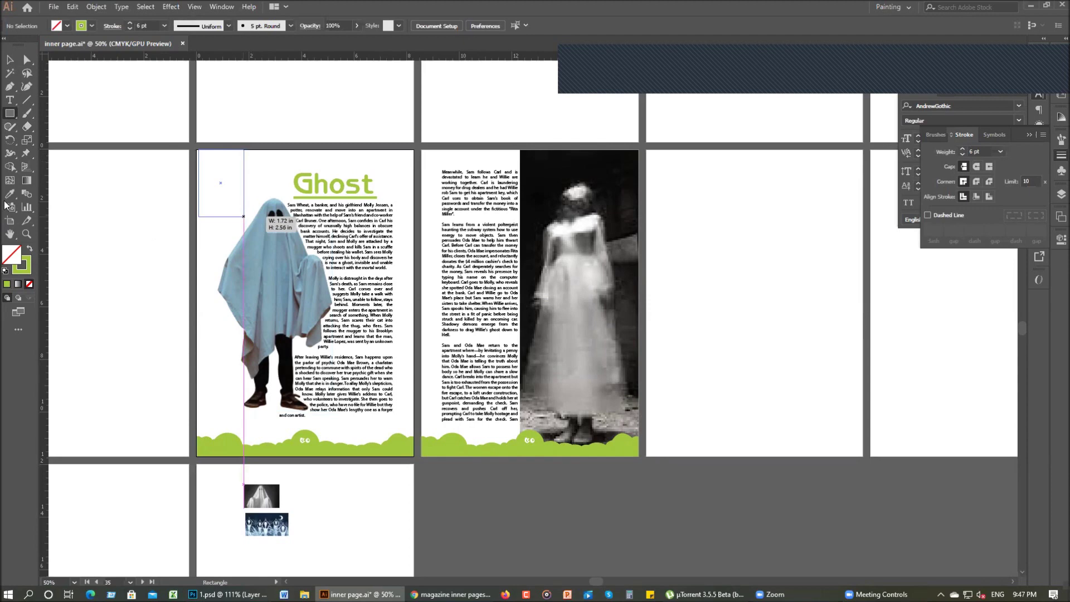
key("v")
key("shift+x")
key("ctrl+shift+a")
left_click(218, 195)
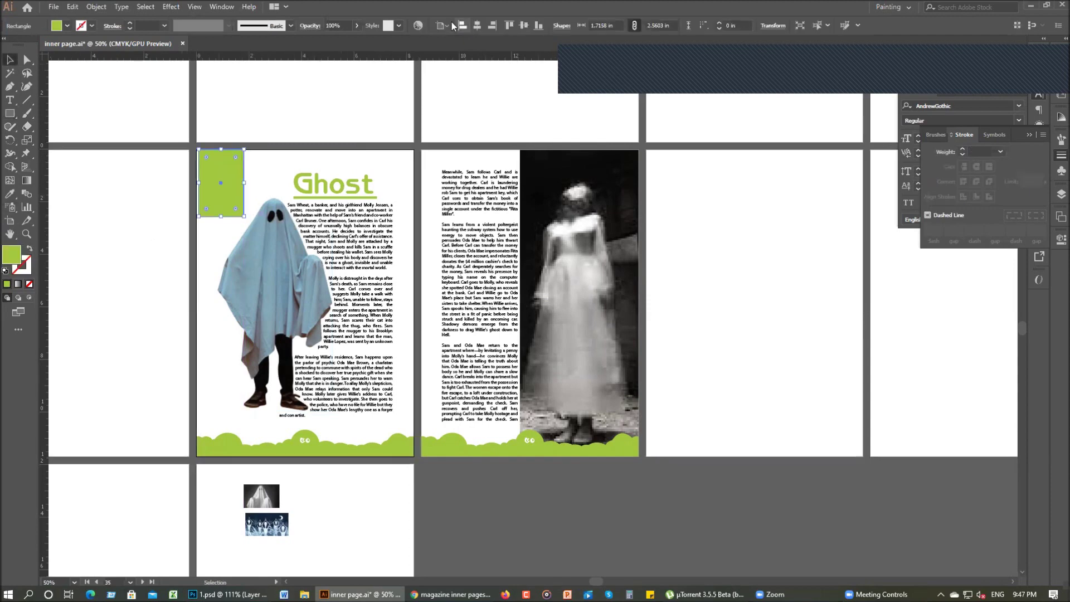
left_click(462, 26)
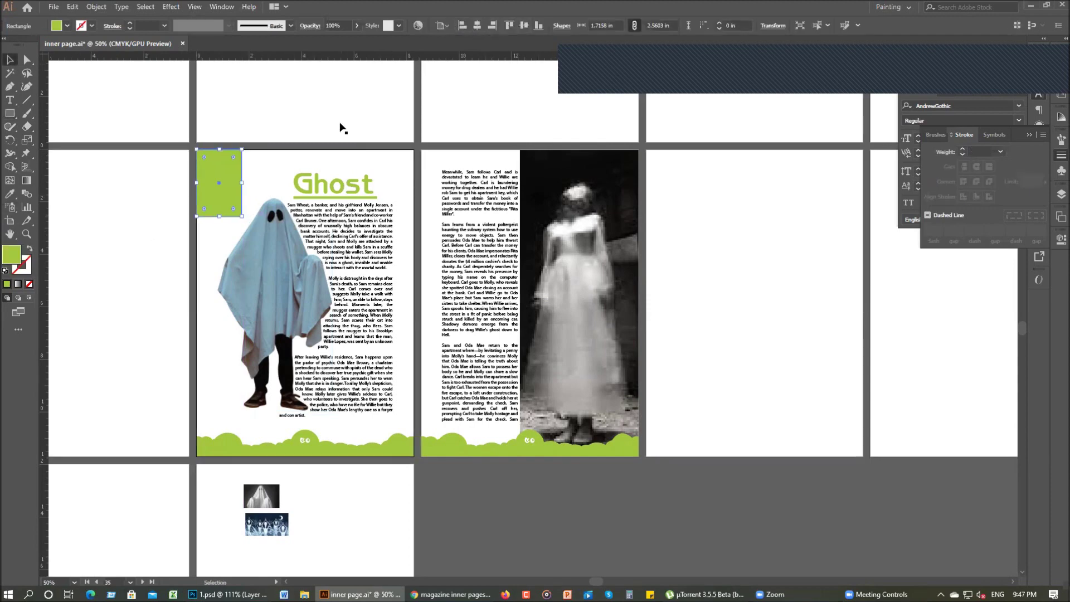
left_click(558, 488)
- Check the second page's continued text and ghostly woman photo against the page margins
key("space")
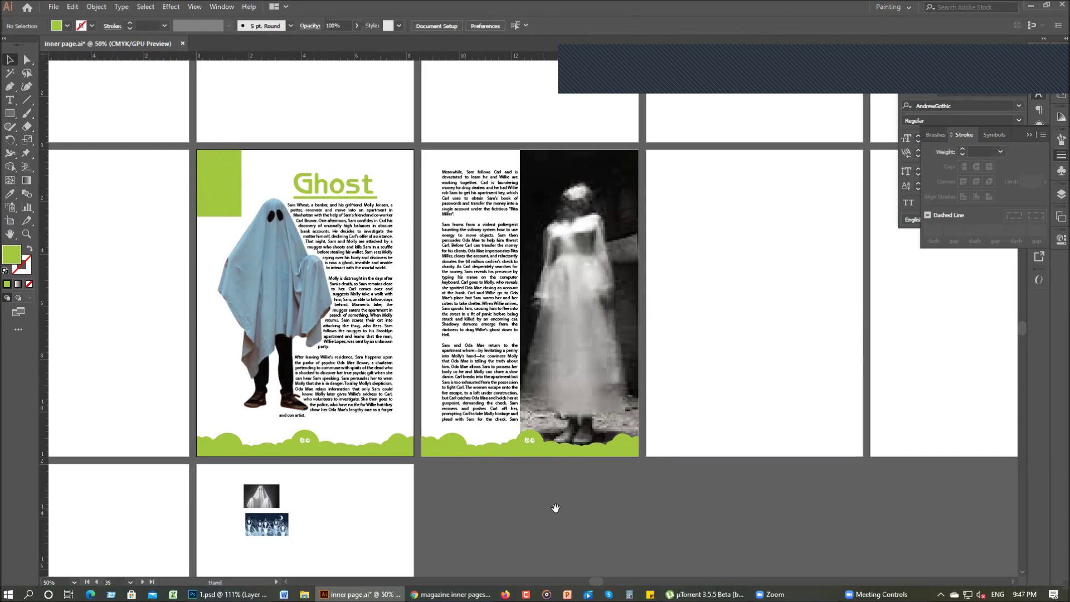
left_click_drag(590, 500, 595, 491)
key("space")
left_click_drag(767, 468, 742, 475)
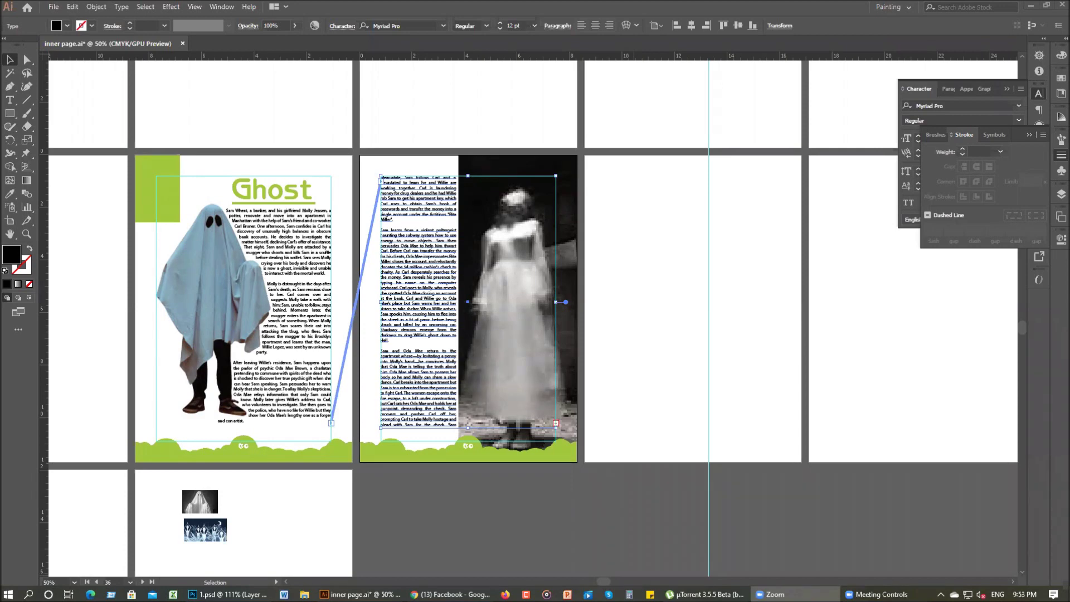
left_click(650, 501)
left_click(514, 282)
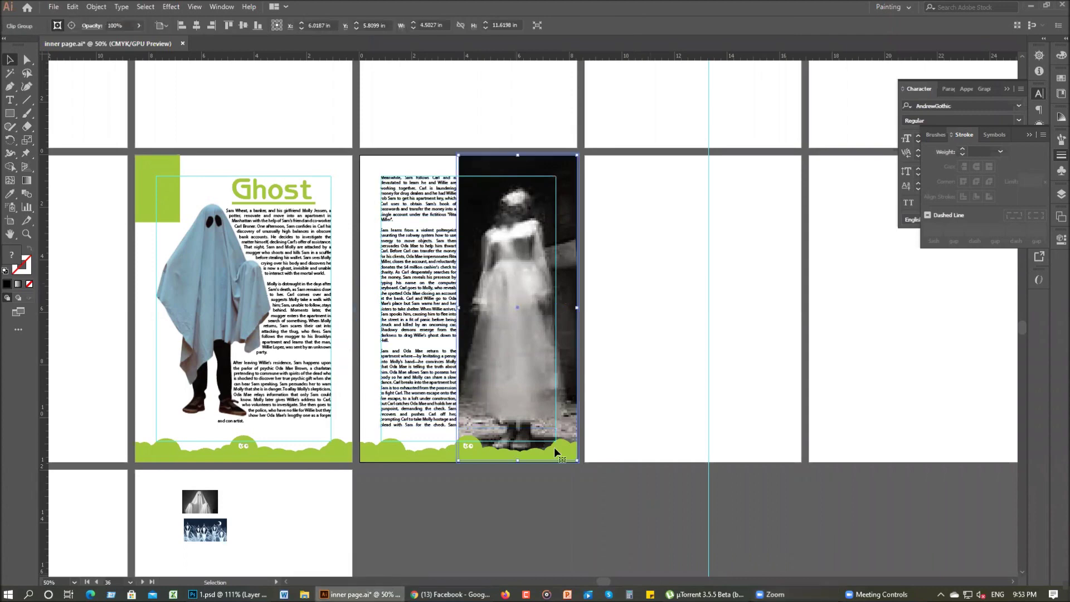
left_click(567, 522)
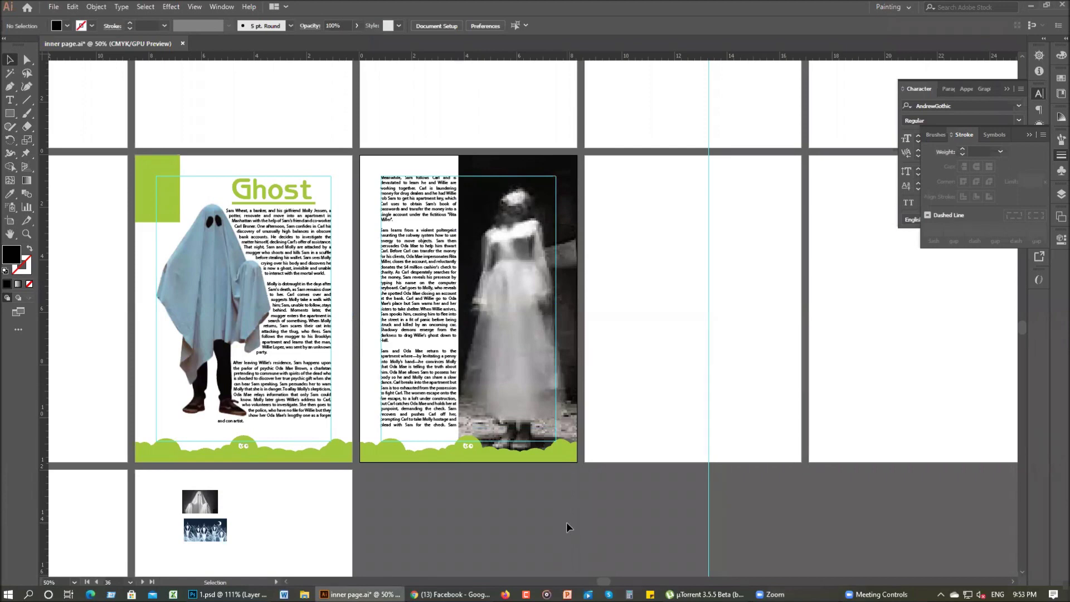
left_click_drag(566, 522, 528, 535)
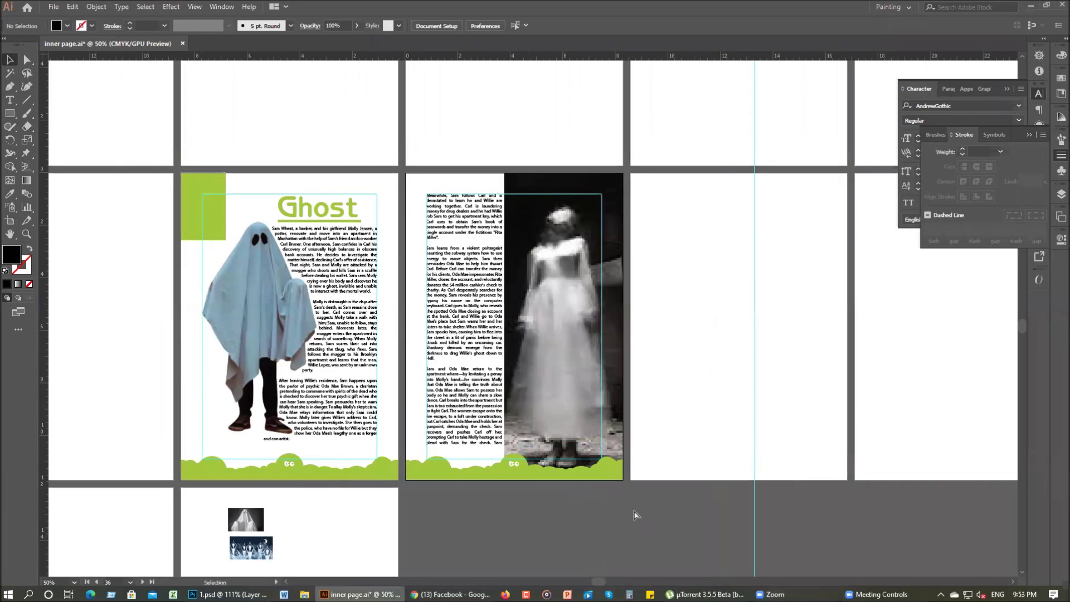
- Examine the title, wrapped text and images on both pages up close at 100%, and review the whole spread
key("z")
left_click_drag(160, 138, 596, 495)
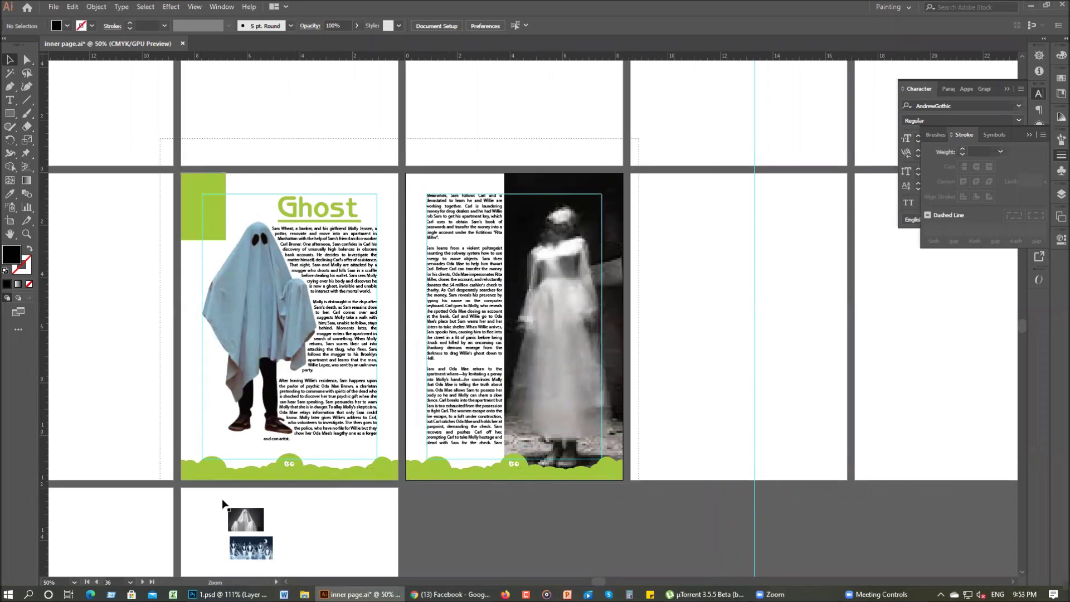
key("a")
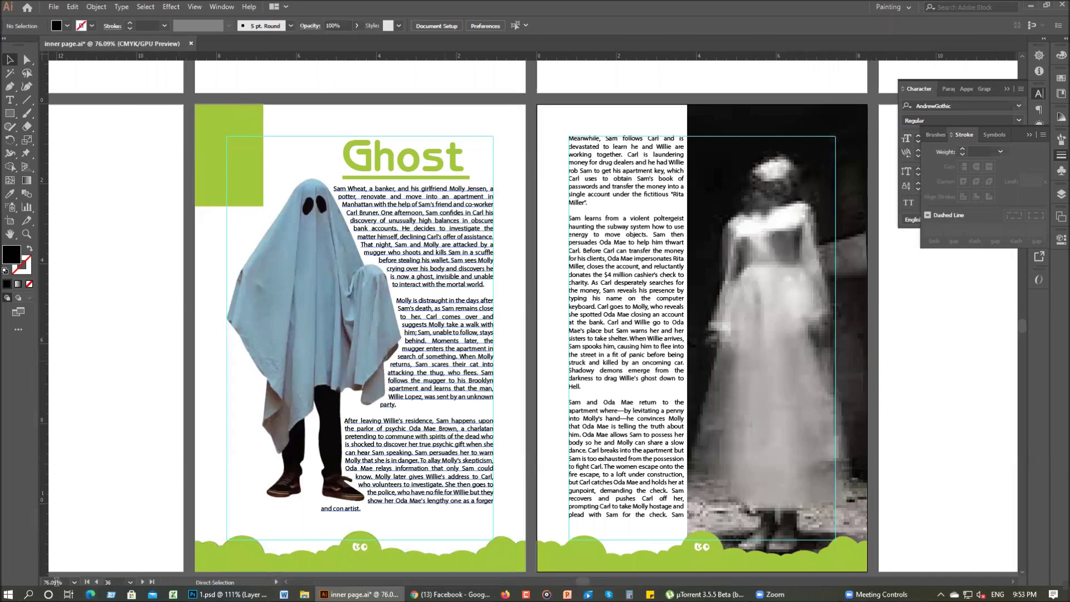
key("ctrl+1")
key("v")
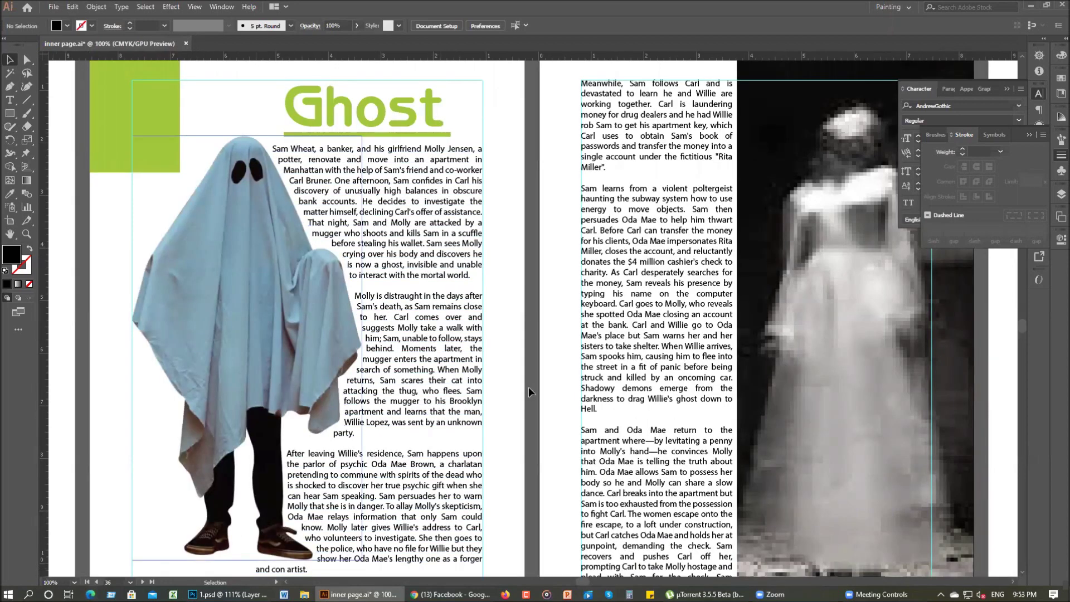
left_click_drag(646, 337, 639, 337)
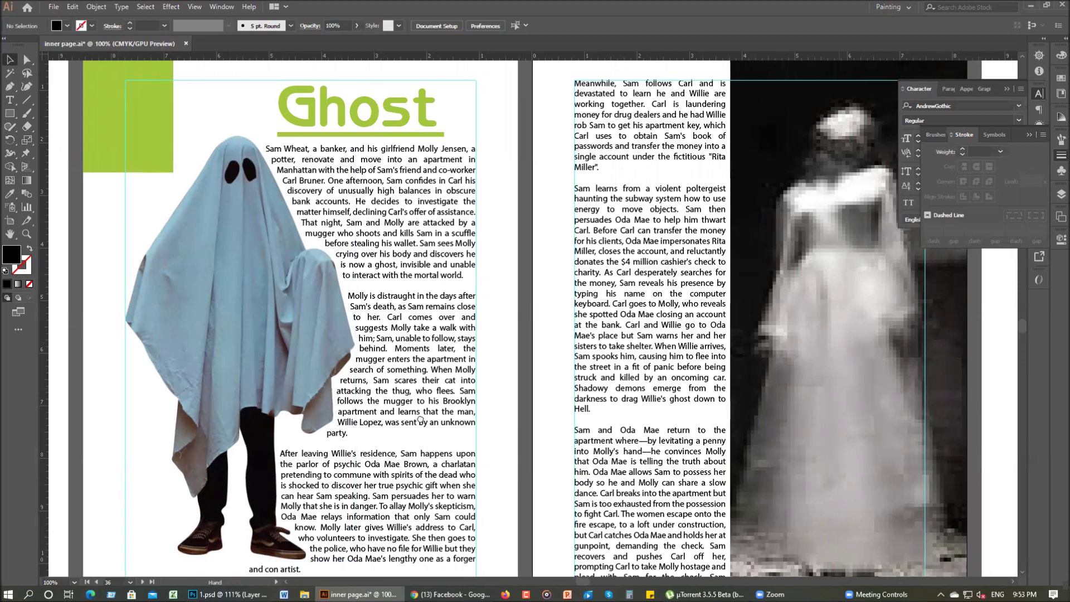
scroll(421, 420, "right", 3)
scroll(423, 373, "right", 1)
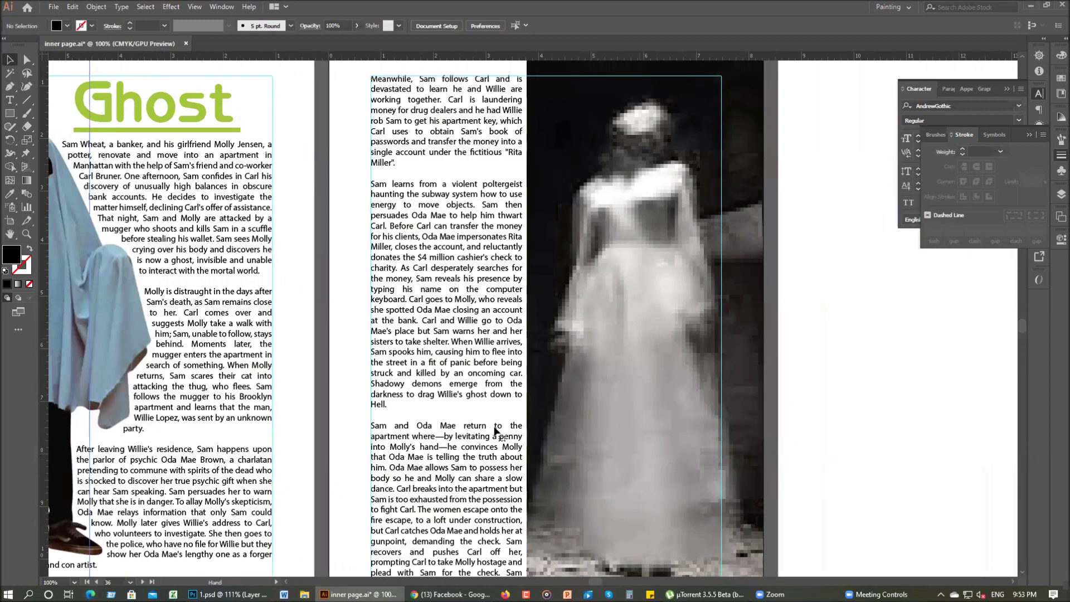
key("ctrl+minus")
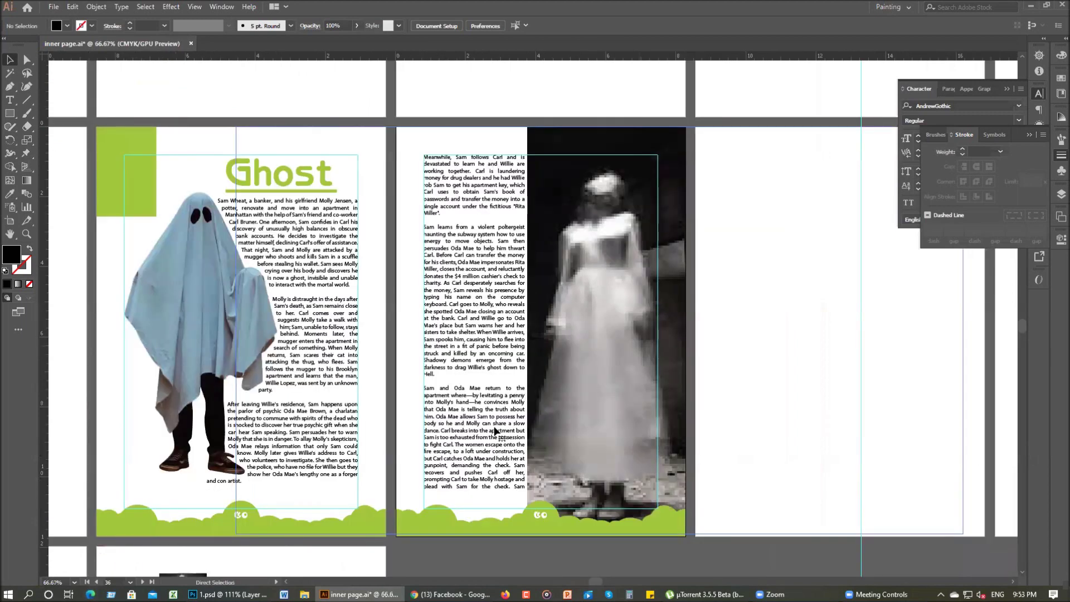
left_click(495, 431)
scroll(494, 431, "right", 1)
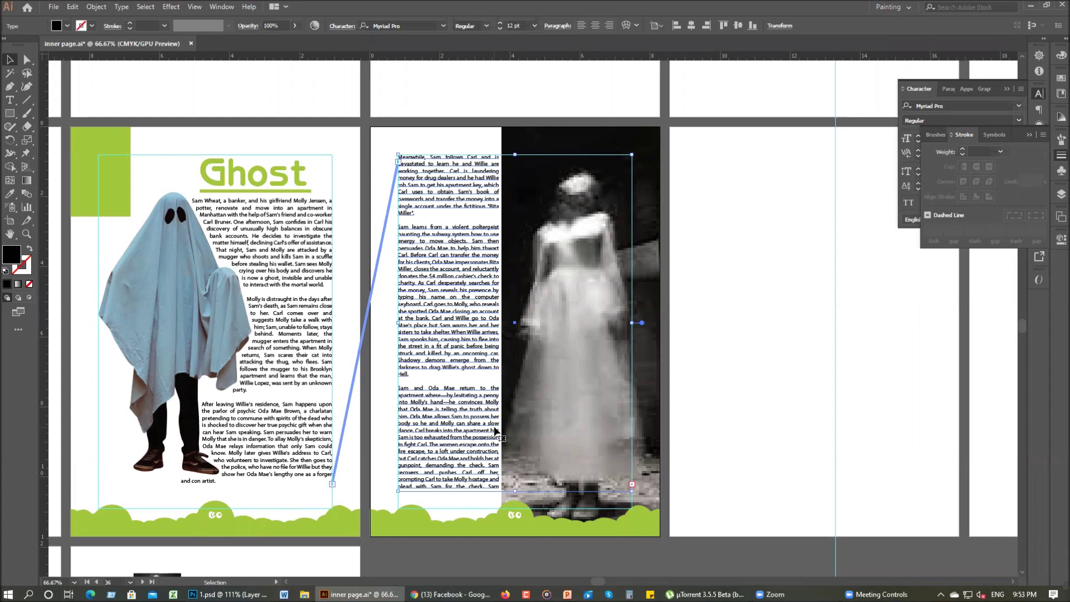
left_click(759, 367)
left_click_drag(759, 366, 714, 367)
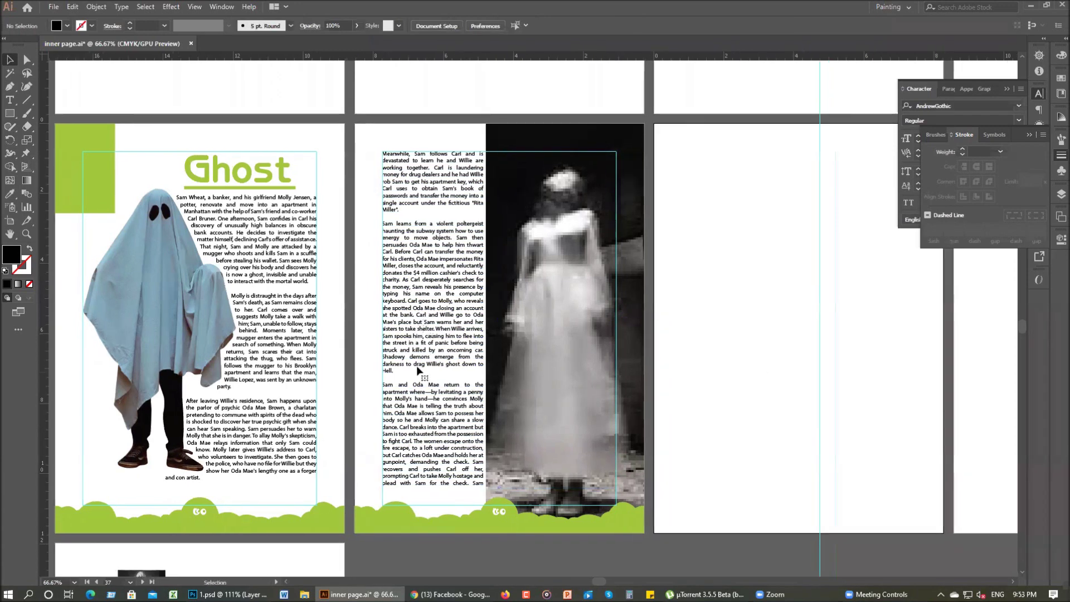
key("ctrl+z")
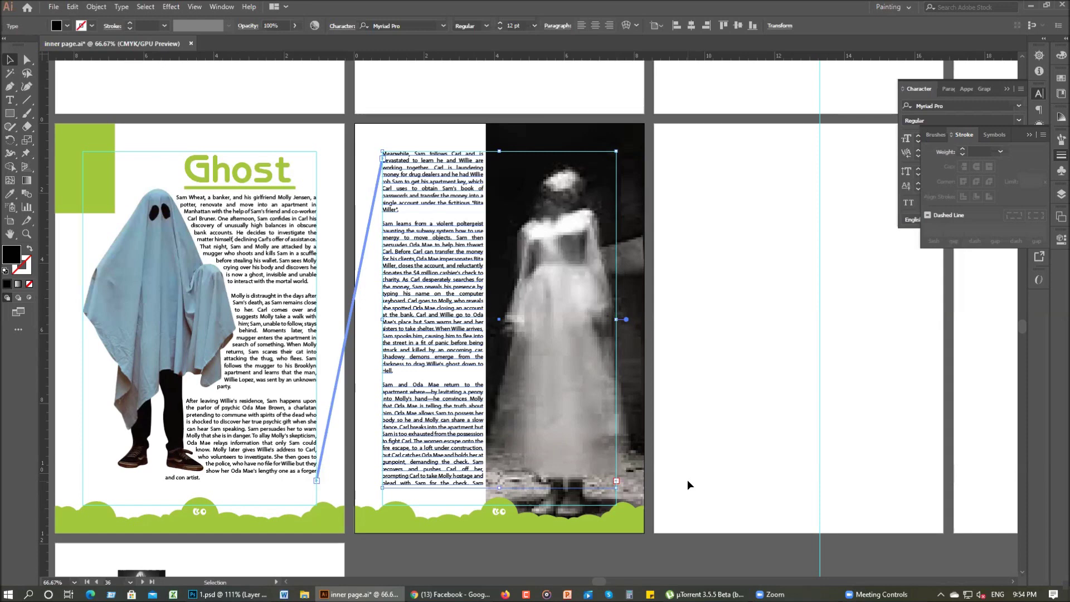
left_click(701, 451)
scroll(677, 449, "right", 3)
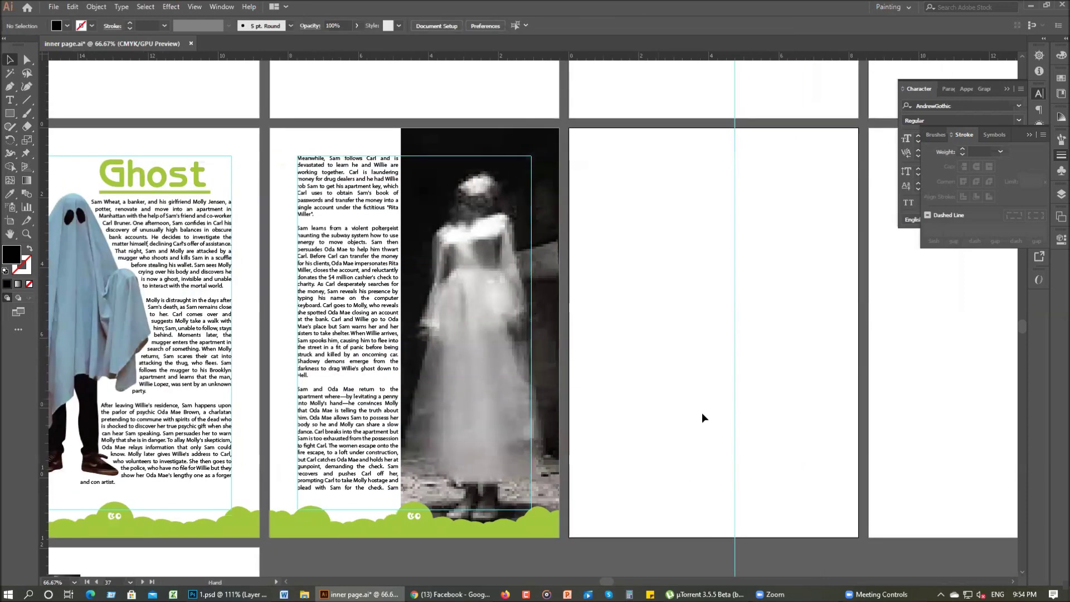
left_click_drag(651, 401, 702, 413)
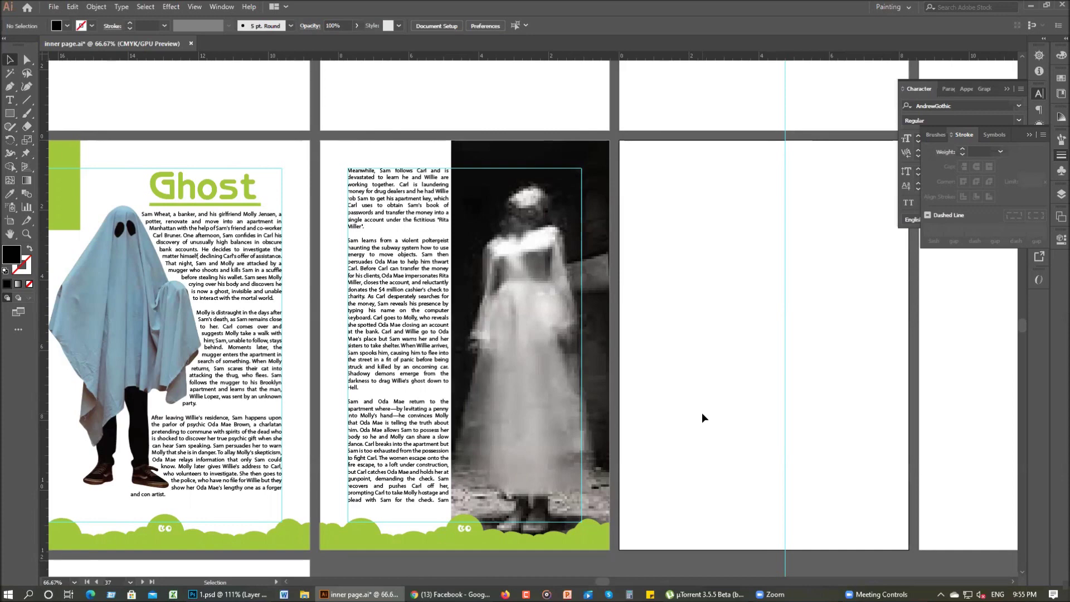
- Continue the overflowing story text from the ghost photo page into a new threaded text frame on the next blank page
left_click(419, 361)
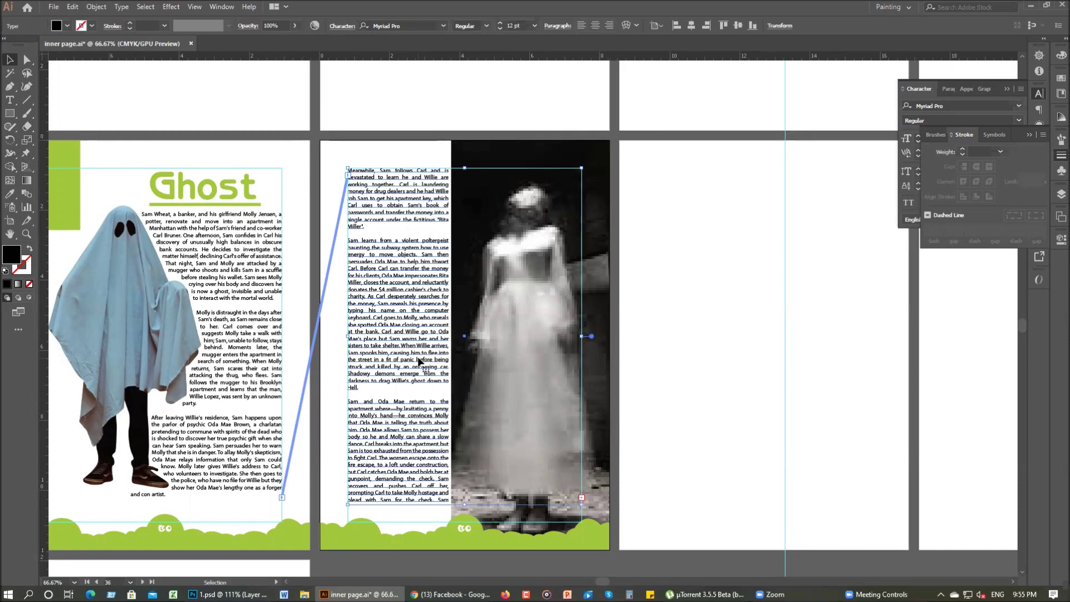
left_click(582, 497)
key("t")
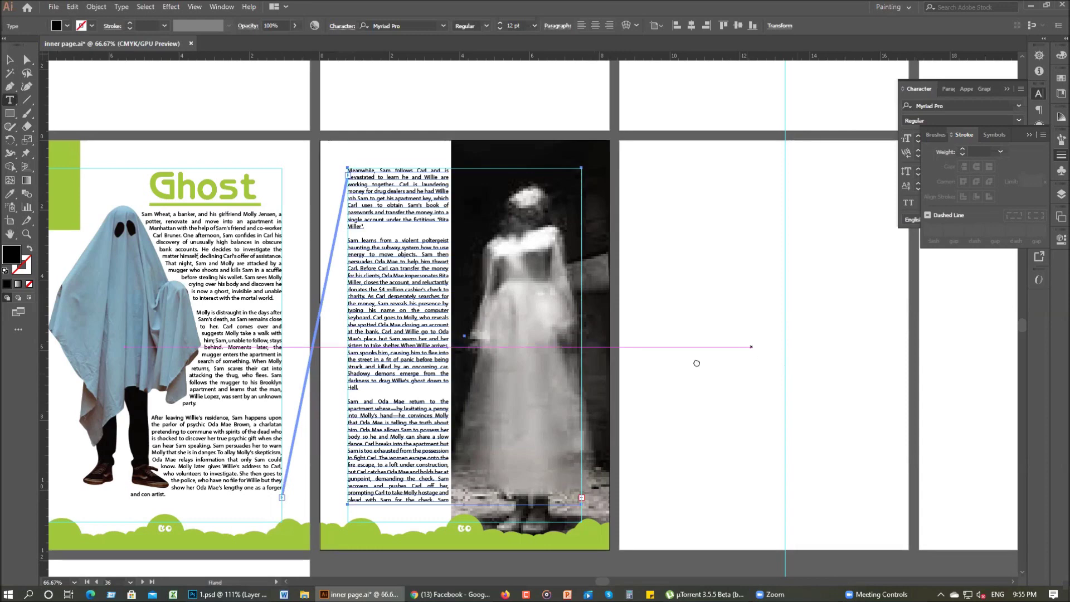
scroll(697, 363, "right", 1)
scroll(683, 360, "right", 3)
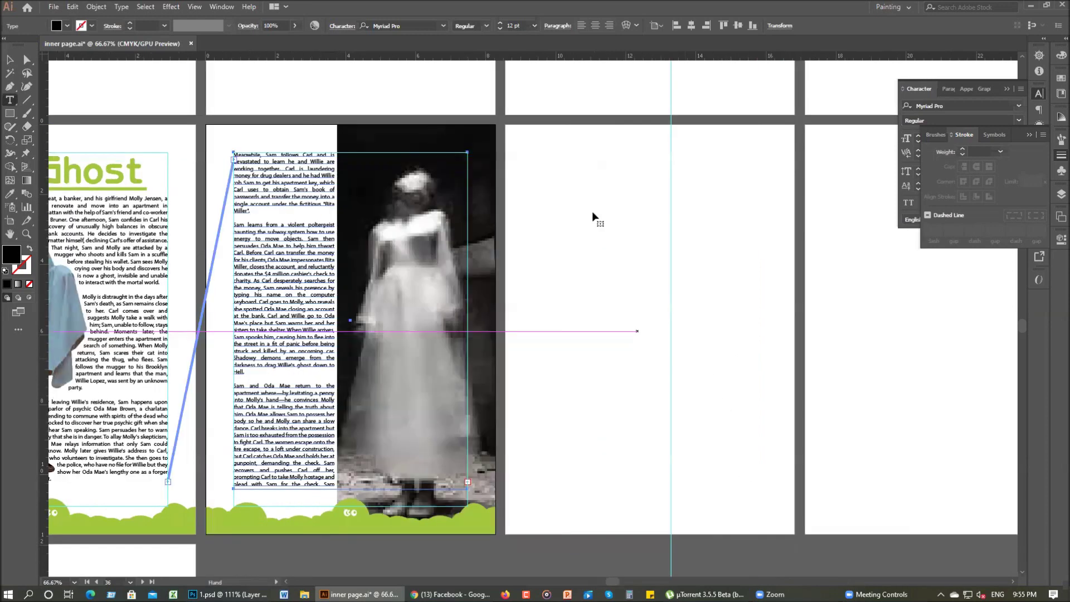
scroll(624, 450, "right", 1)
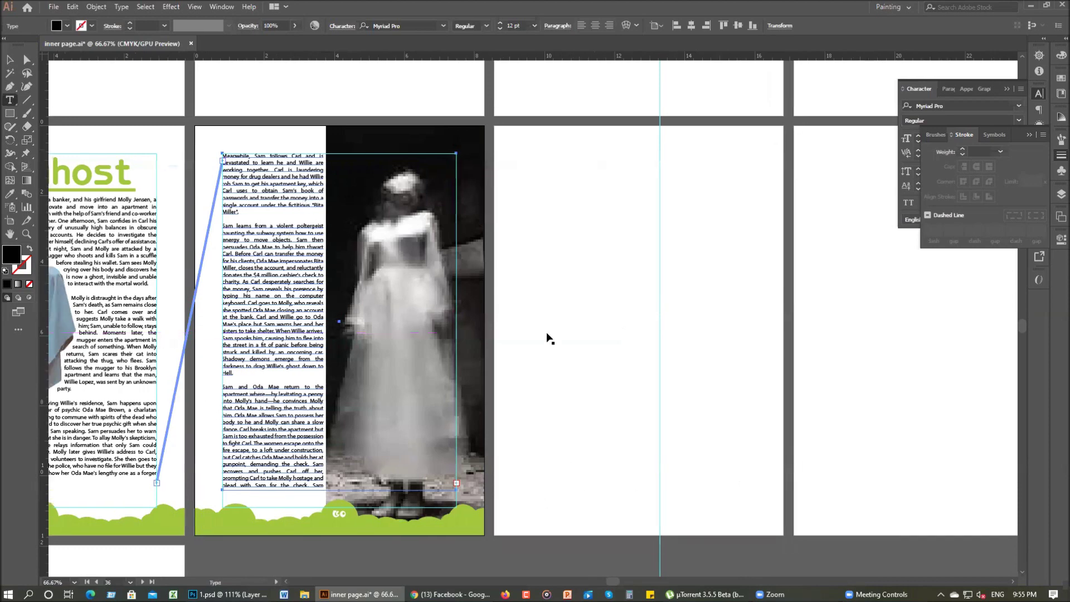
left_click(525, 149)
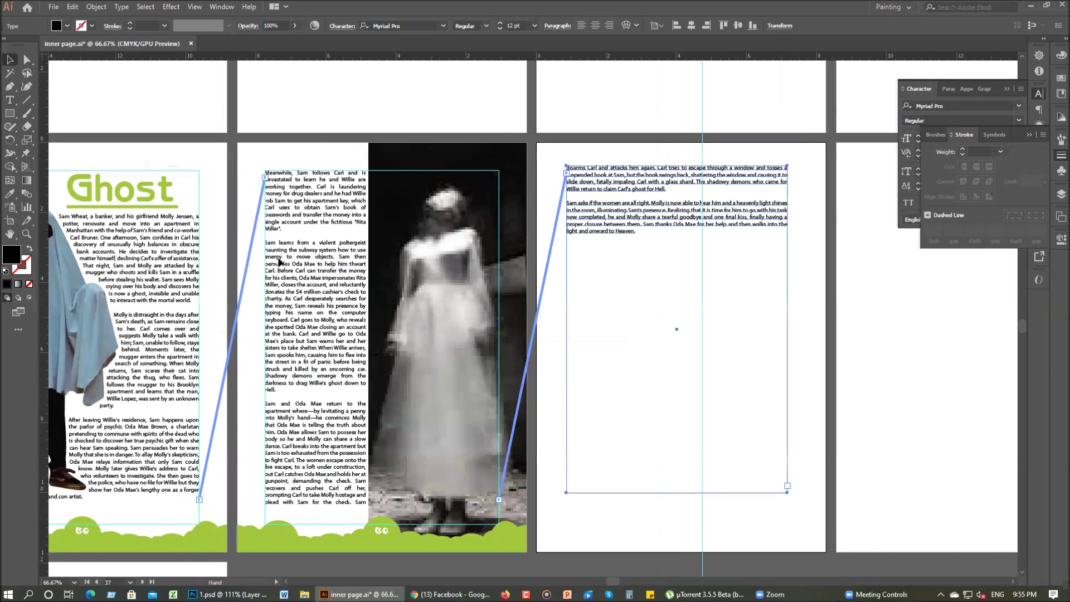
left_click_drag(292, 211, 319, 220)
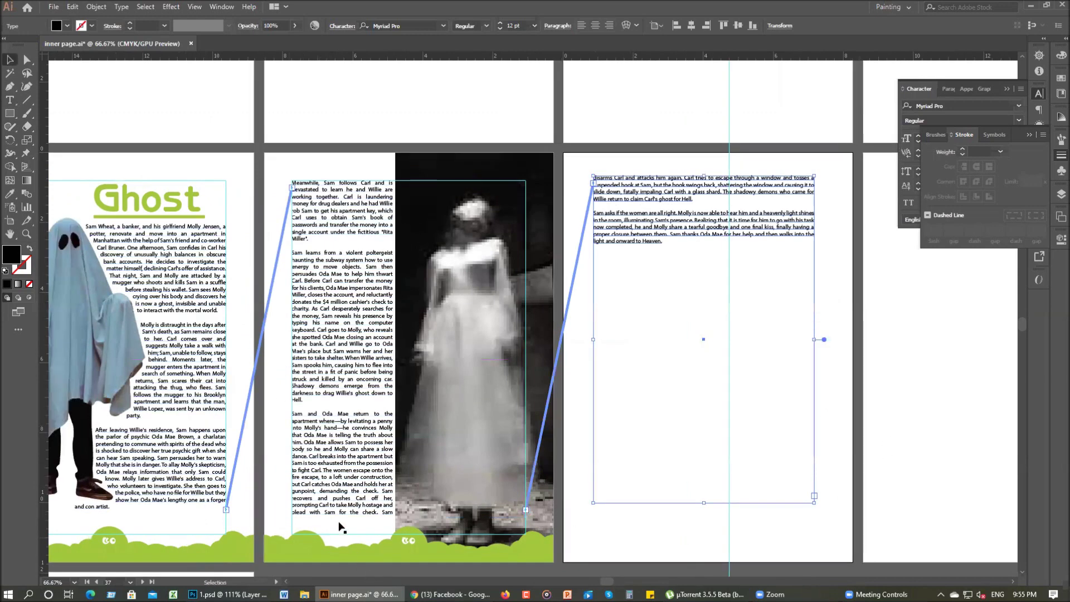
left_click(675, 485)
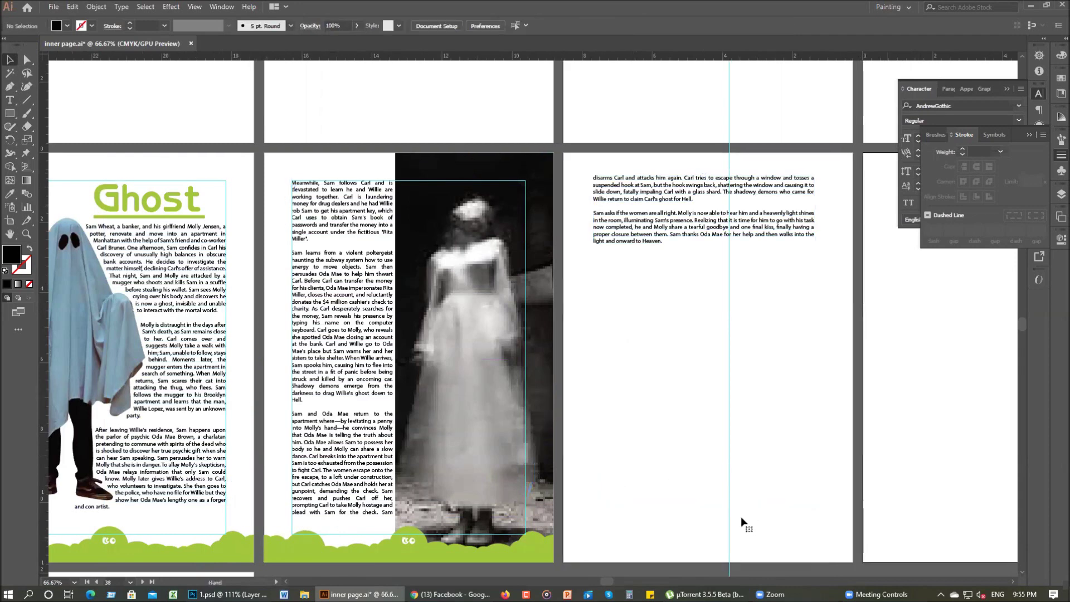
- Paste the page template with margin guides and green footer onto the continuation text page and align it with the artboard
scroll(856, 512, "down", 1)
scroll(855, 513, "right", 2)
key("ctrl+v")
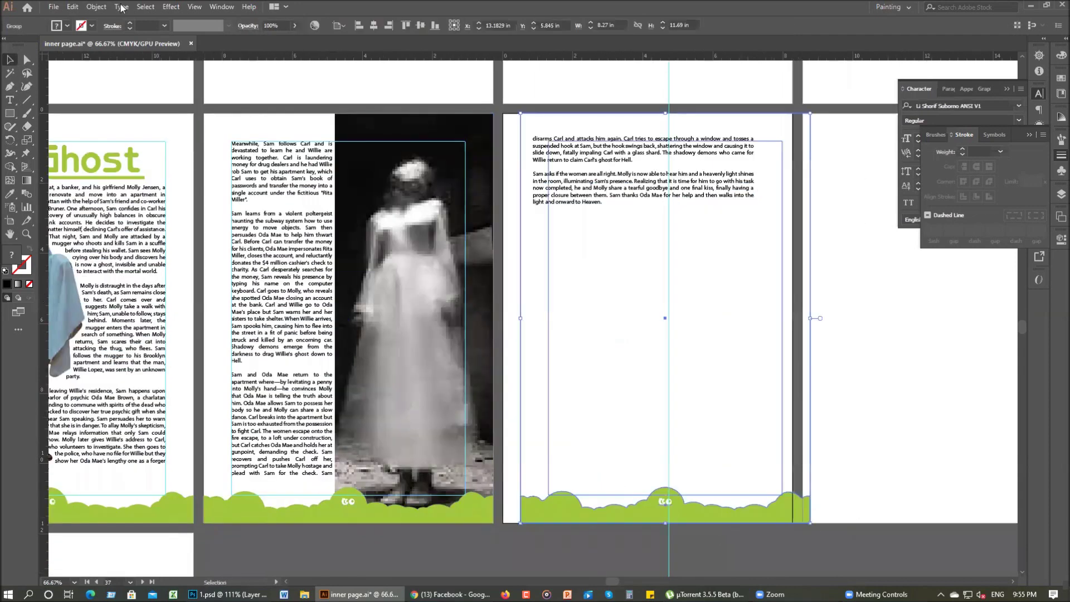
left_click_drag(606, 236, 588, 235)
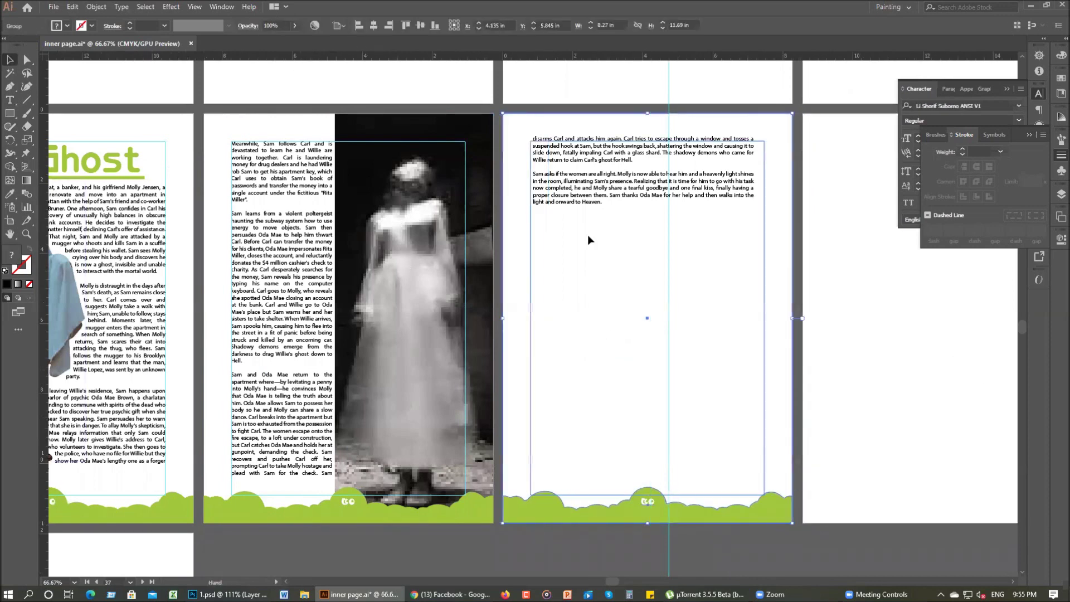
- Widen the continuation text frame so its sides meet the page's left and right margin guides
scroll(627, 208, "up", 2)
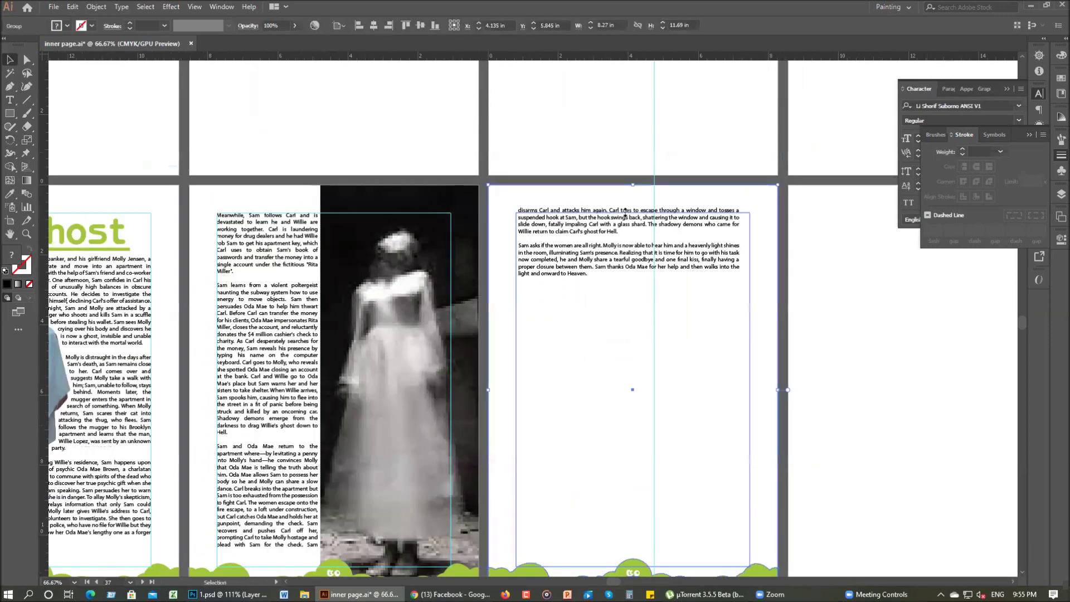
left_click(743, 372)
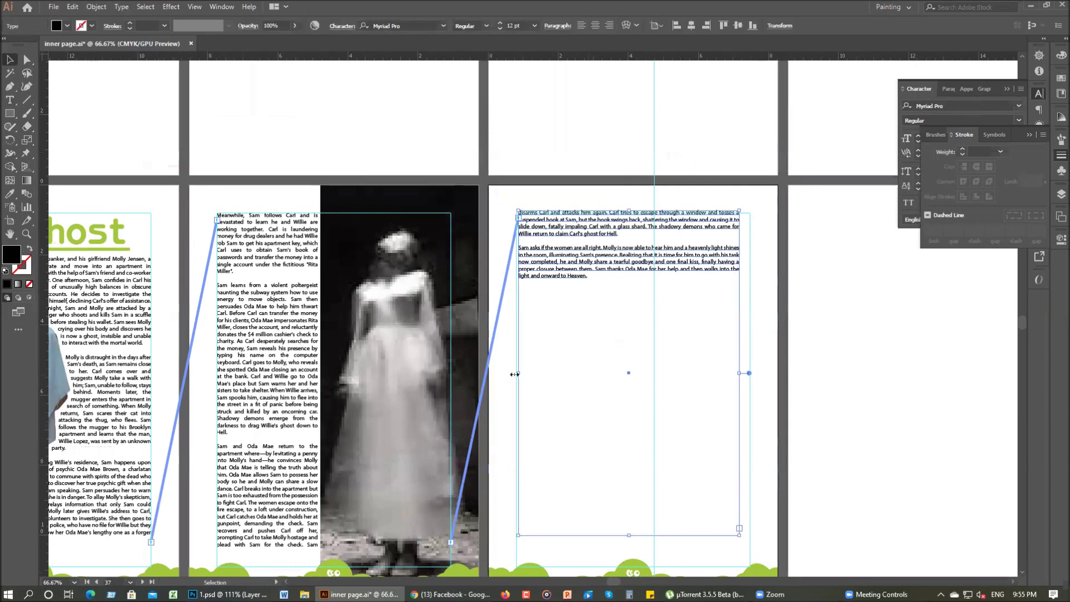
left_click_drag(518, 374, 513, 374)
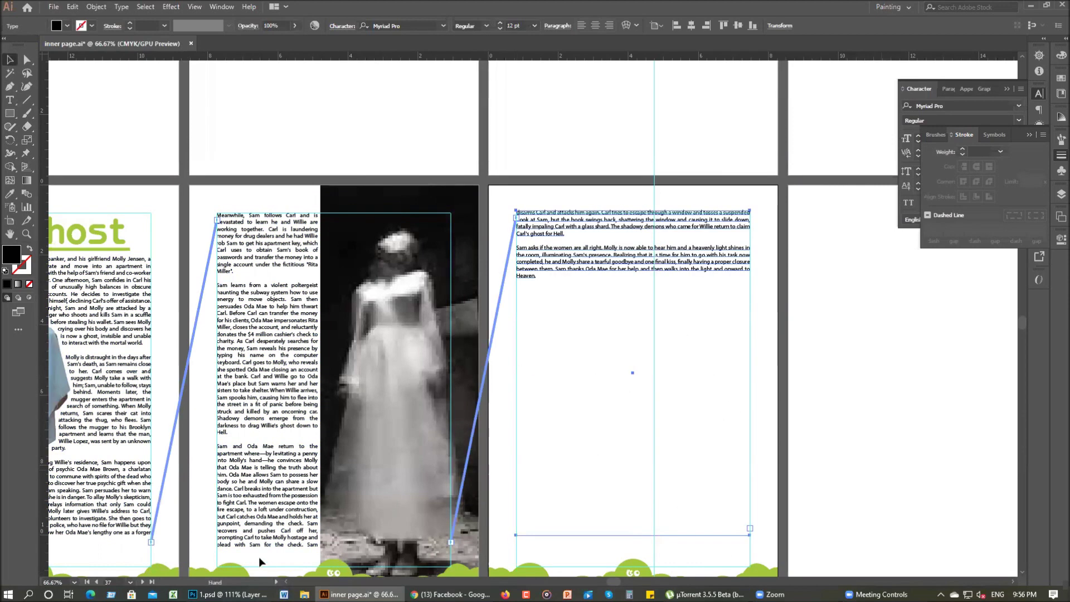
scroll(173, 540, "down", 2)
scroll(173, 540, "right", 2)
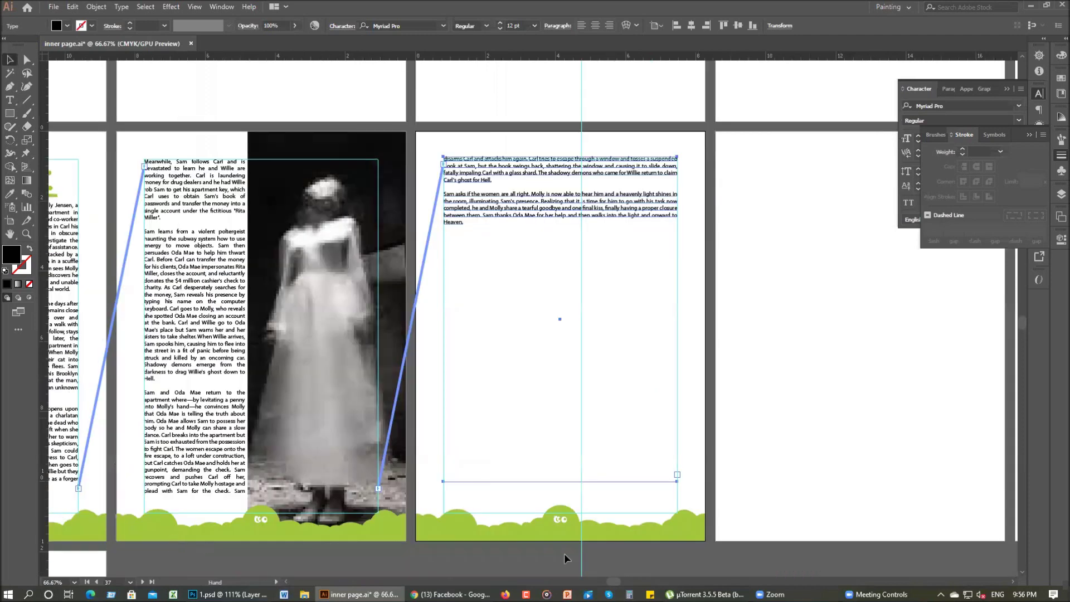
- Paste the margin and green footer template onto the blank page after the continuation text and align it with the artboard
left_click(731, 433)
key("ctrl+0")
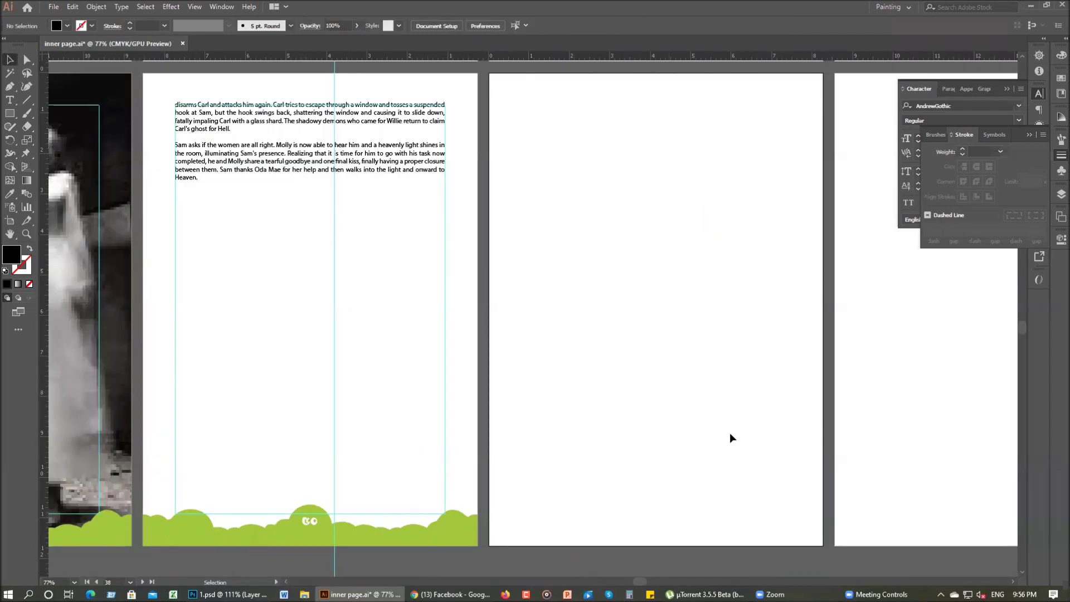
key("ctrl+v")
scroll(537, 524, "down", 5)
scroll(510, 162, "up", 4)
scroll(511, 161, "right", 3)
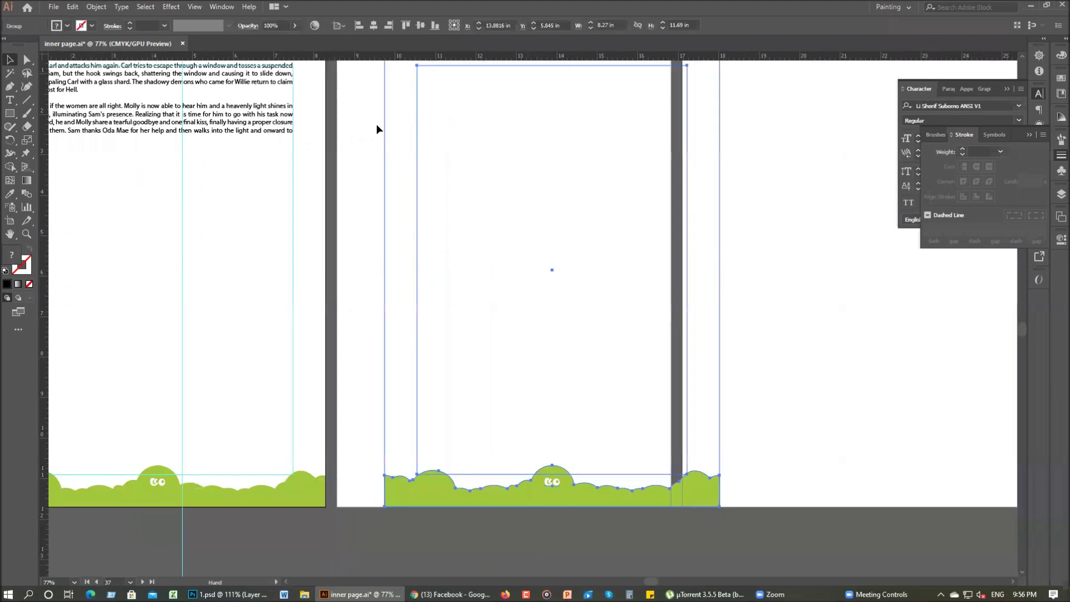
key("ctrl+0")
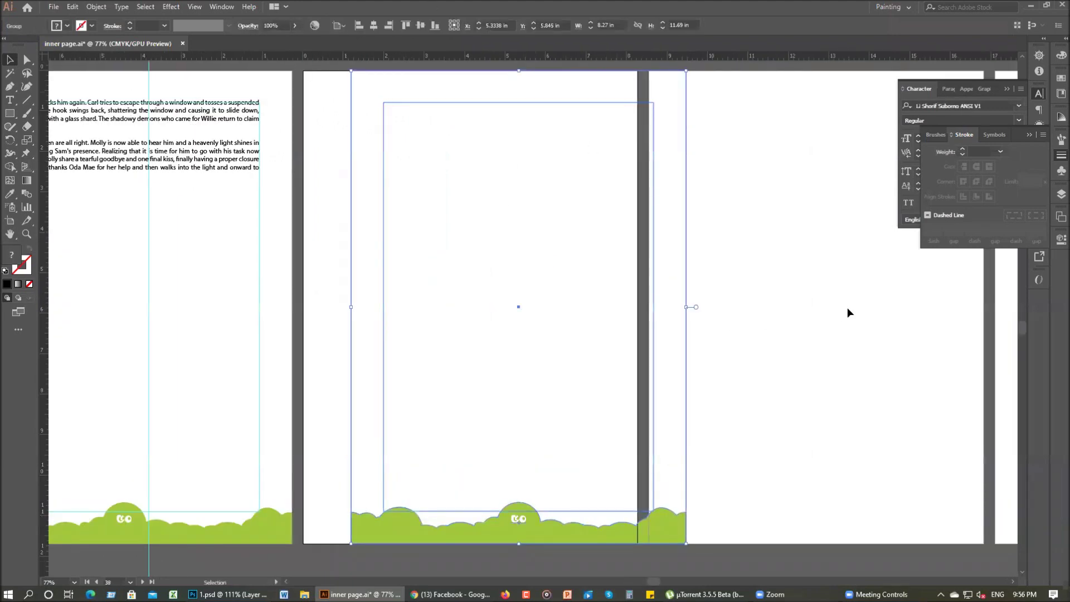
left_click(54, 330)
key("ctrl+0")
- Try a vertical ruler guide through the middle of the empty template page and undo it
left_click(488, 266)
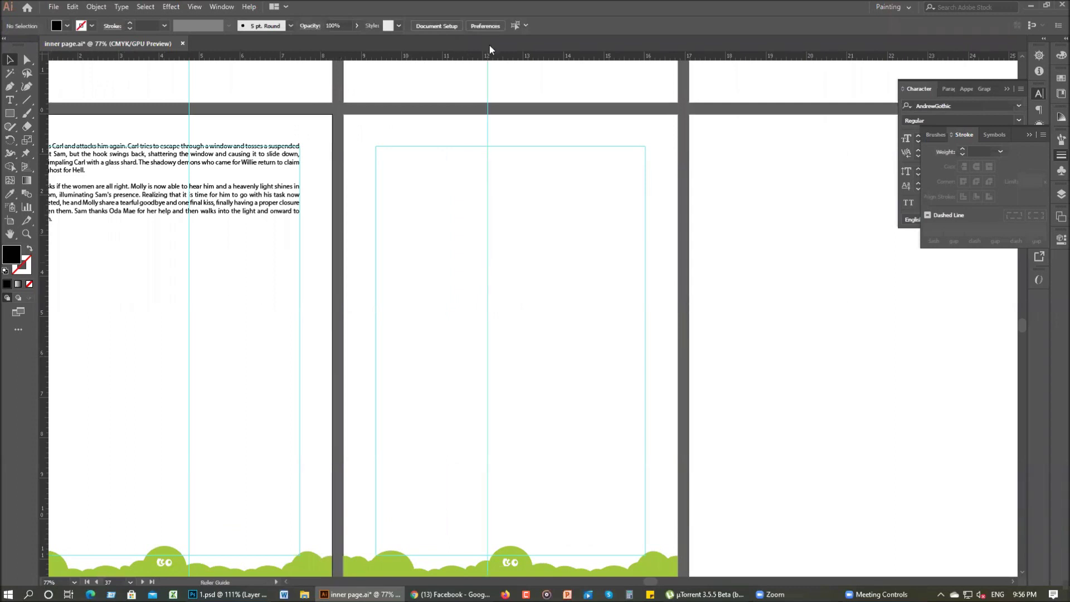
left_click(492, 81)
key("ctrl+z")
- Draw a black rectangle about 4.21 by 1.23 in on the empty template page and convert it into guides
left_click(712, 354)
key("m")
left_click_drag(441, 230, 611, 281)
key("v")
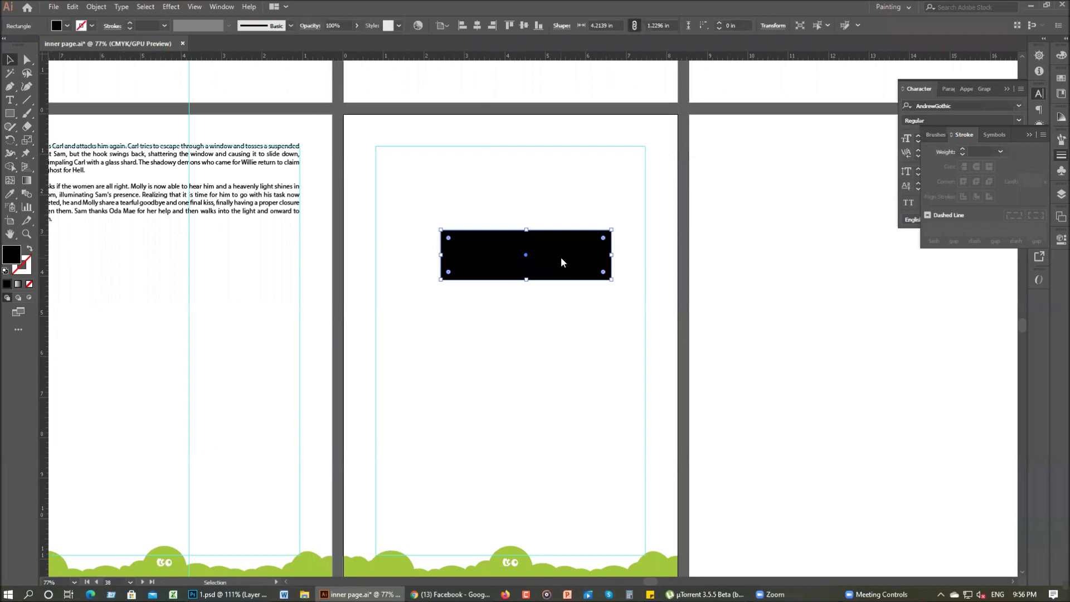
right_click(561, 258)
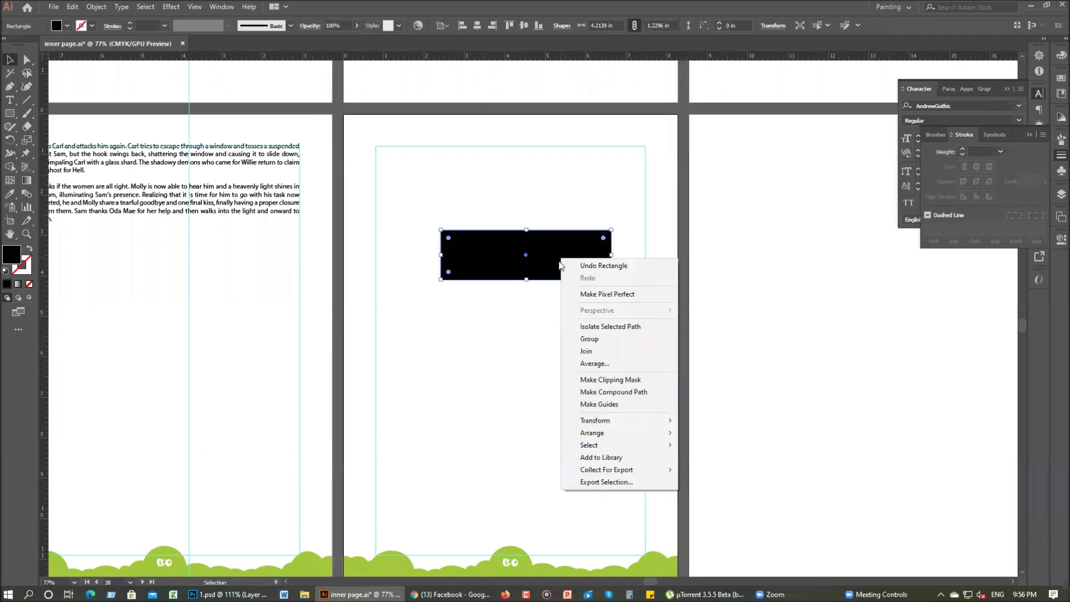
left_click(617, 405)
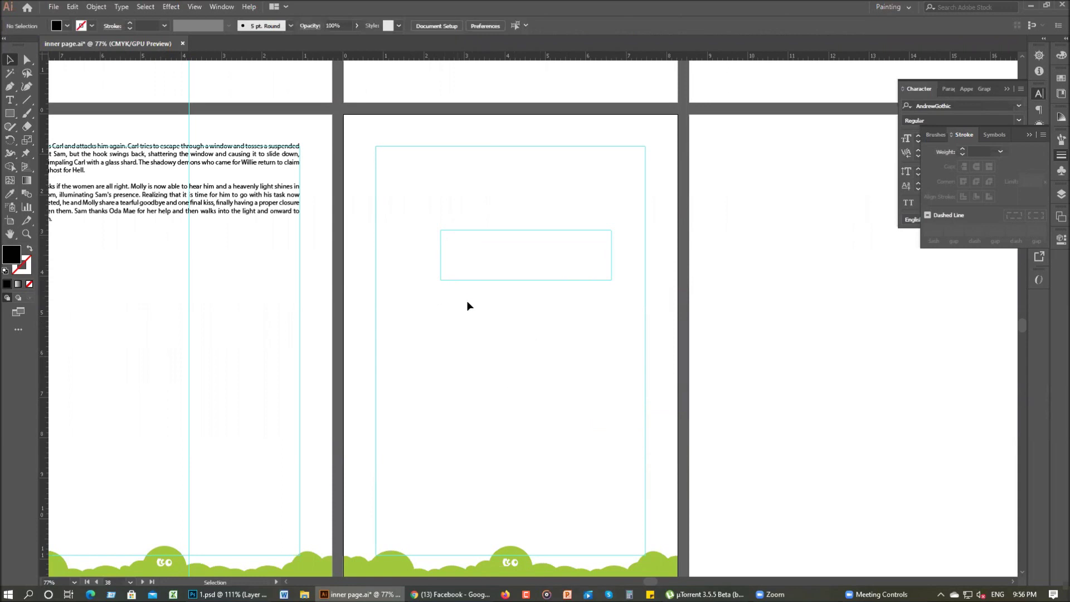
- Undo the rectangle's conversion to guides and delete the rectangle from the page
key("ctrl+z")
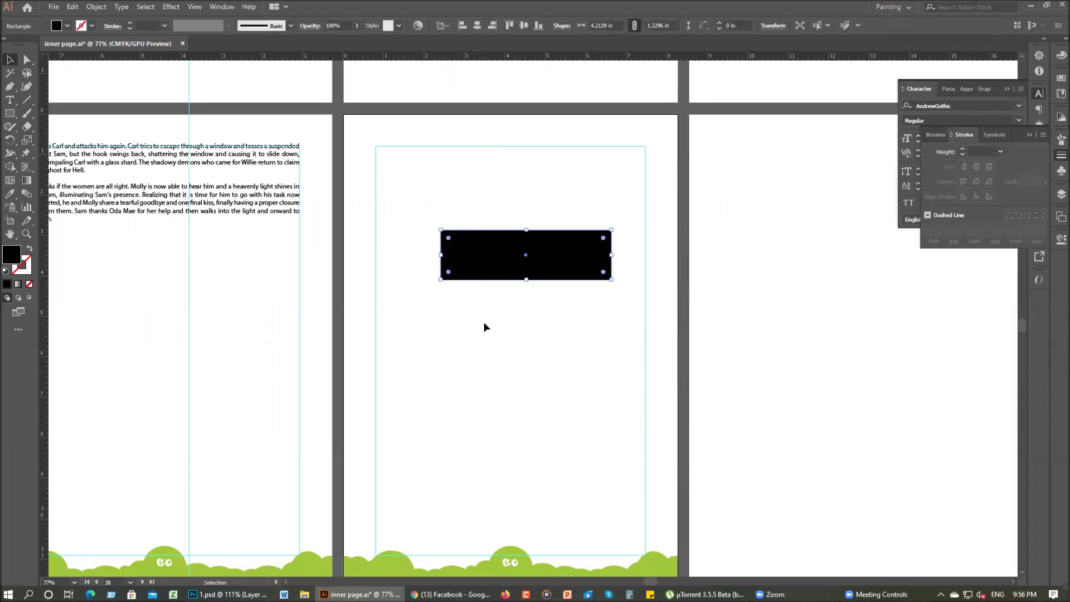
key("Delete")
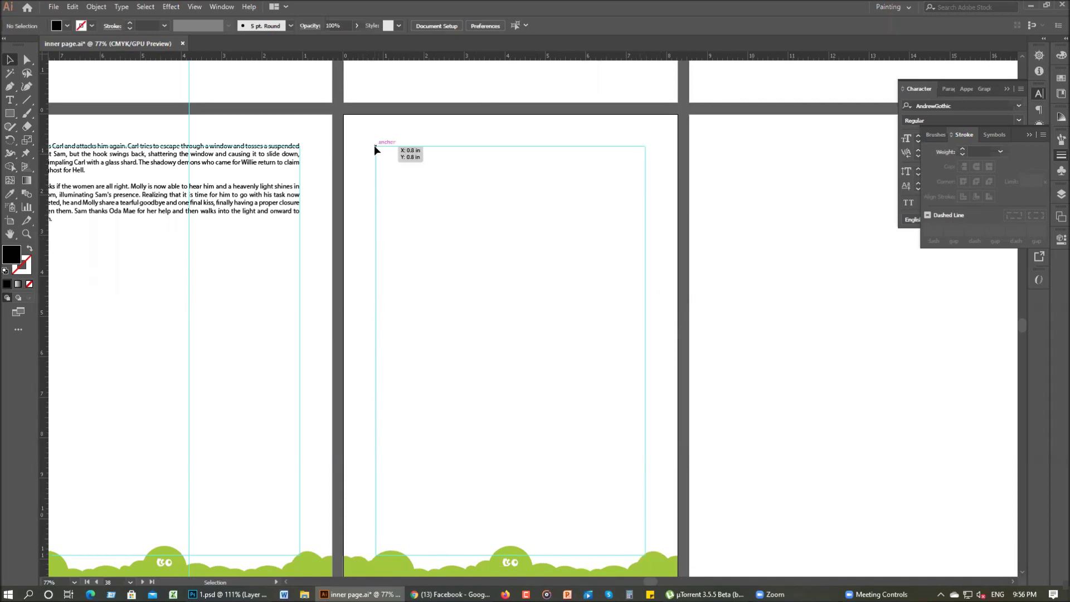
left_click_drag(545, 413, 571, 408)
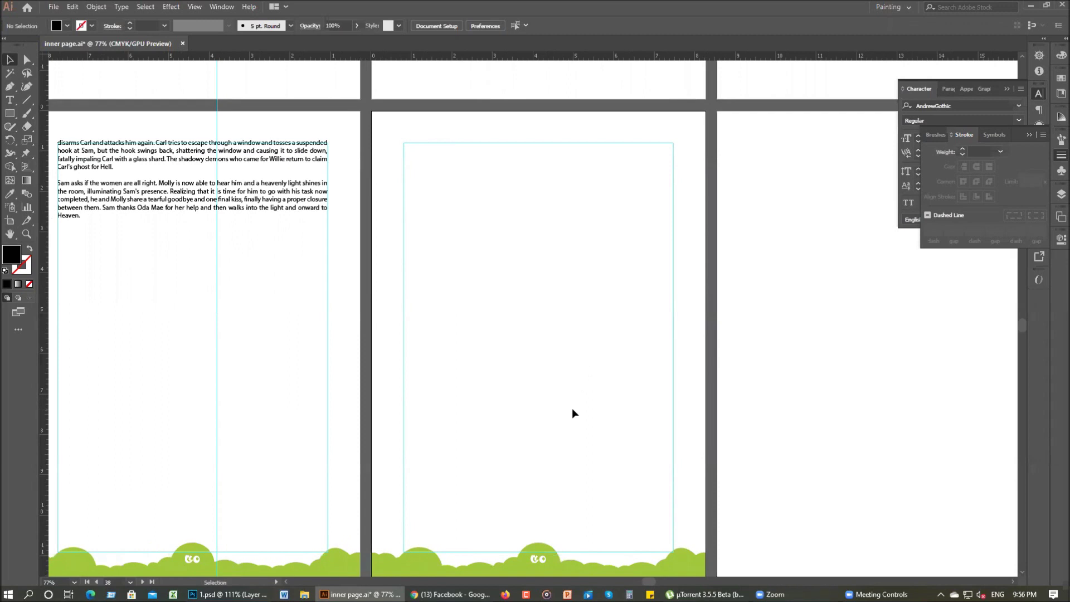
left_click_drag(554, 334, 528, 342)
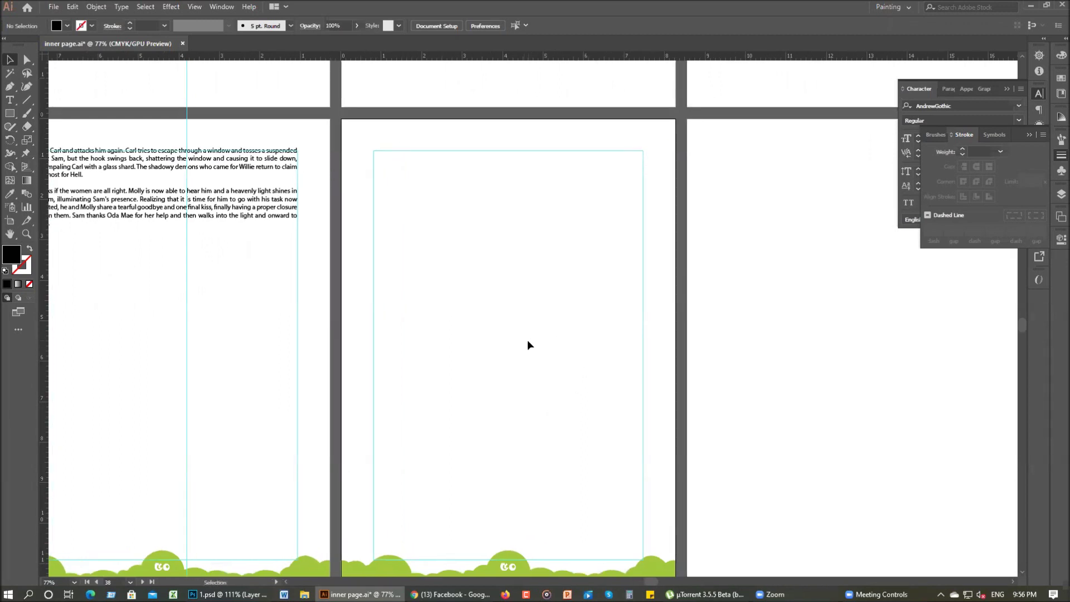
key("m")
left_click_drag(674, 227, 641, 269)
key("ctrl+z")
- Examine the page-sized outline path around the empty template page by selecting it with Direct Selection
key("a")
left_click(722, 282)
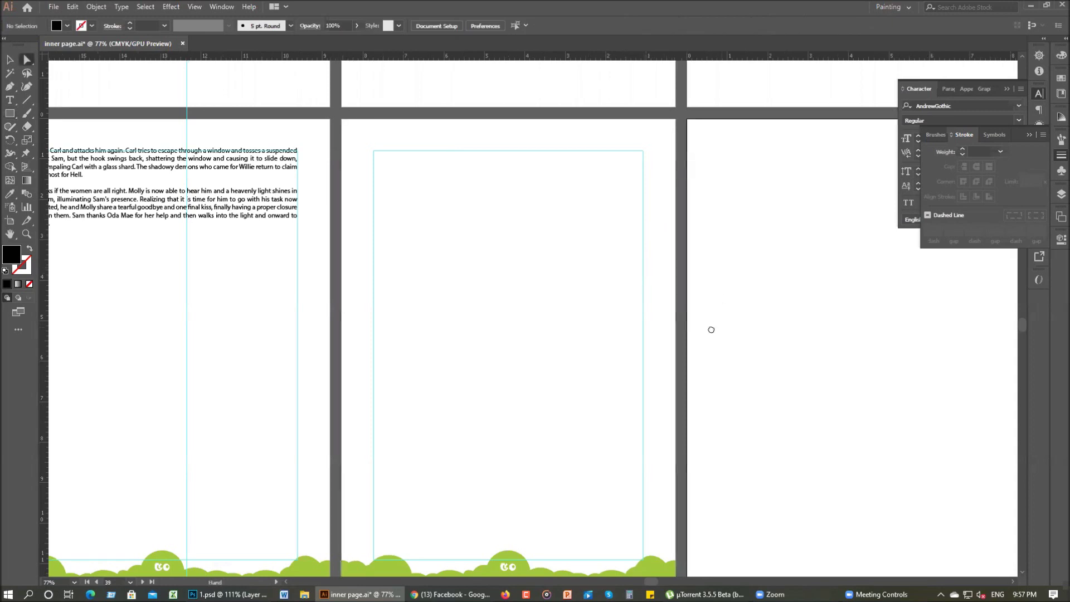
left_click_drag(710, 330, 701, 329)
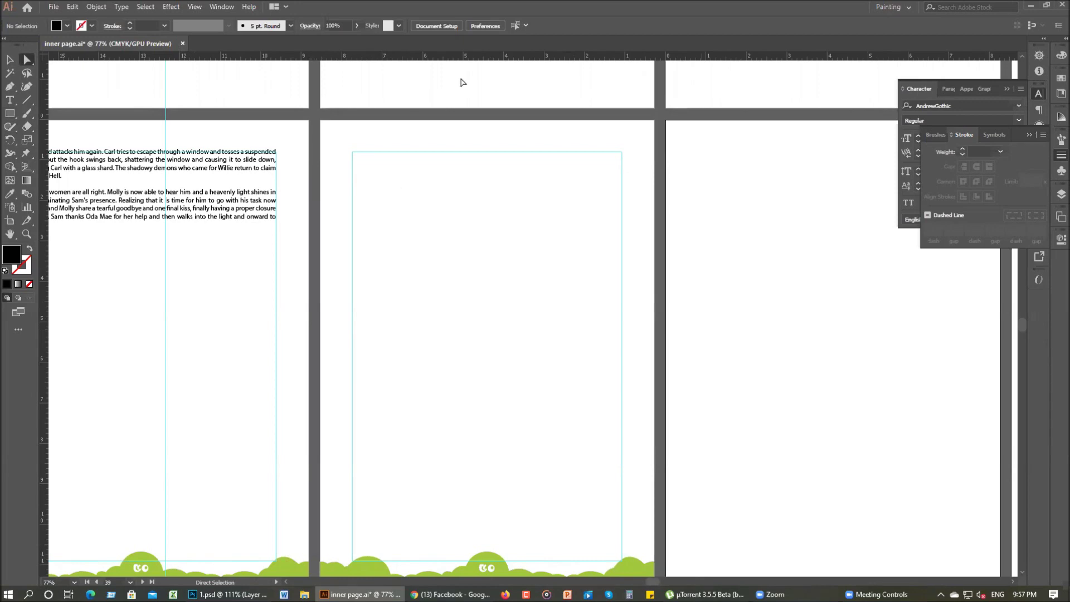
key("slash")
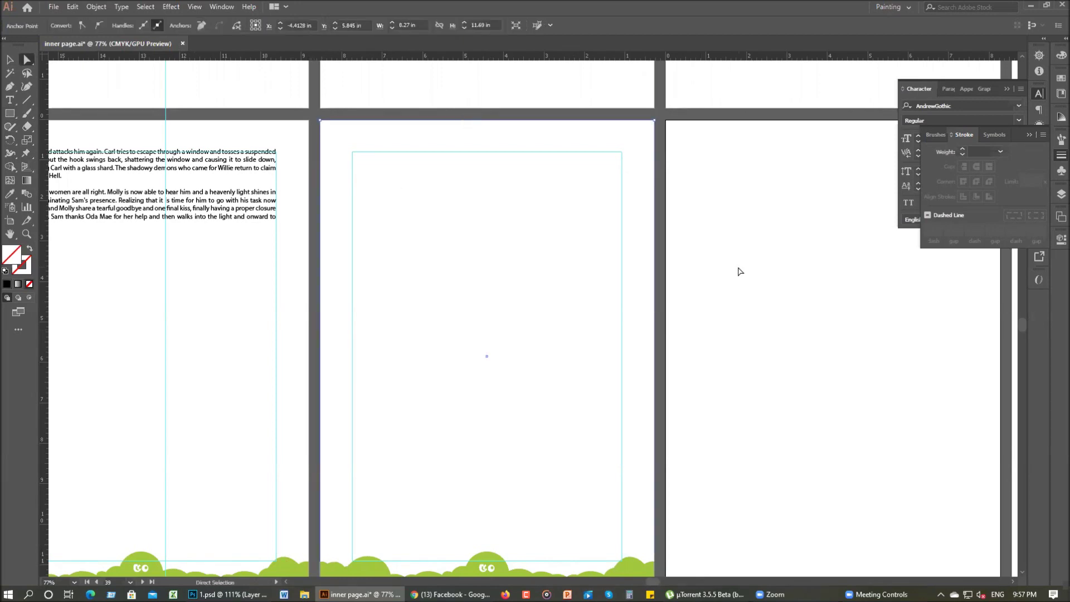
left_click(655, 249)
left_click(731, 246)
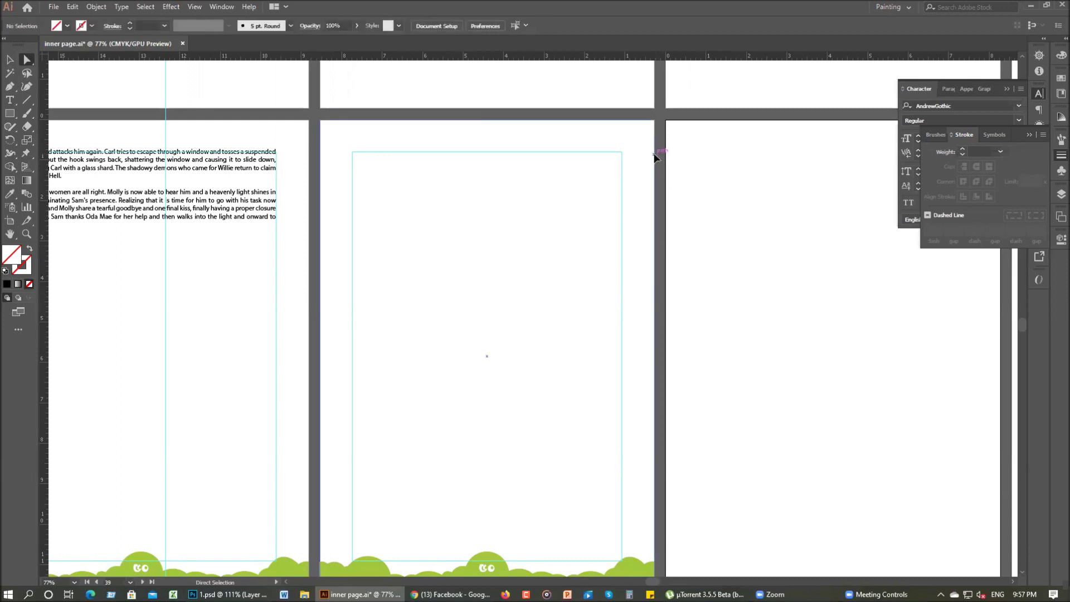
left_click(656, 156)
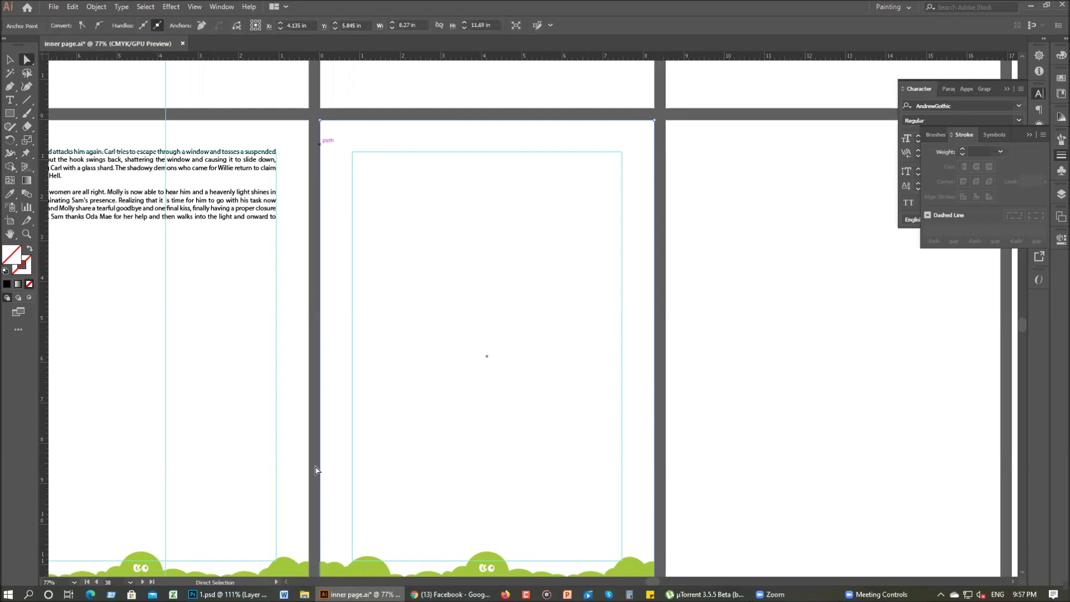
scroll(728, 243, "down", 2)
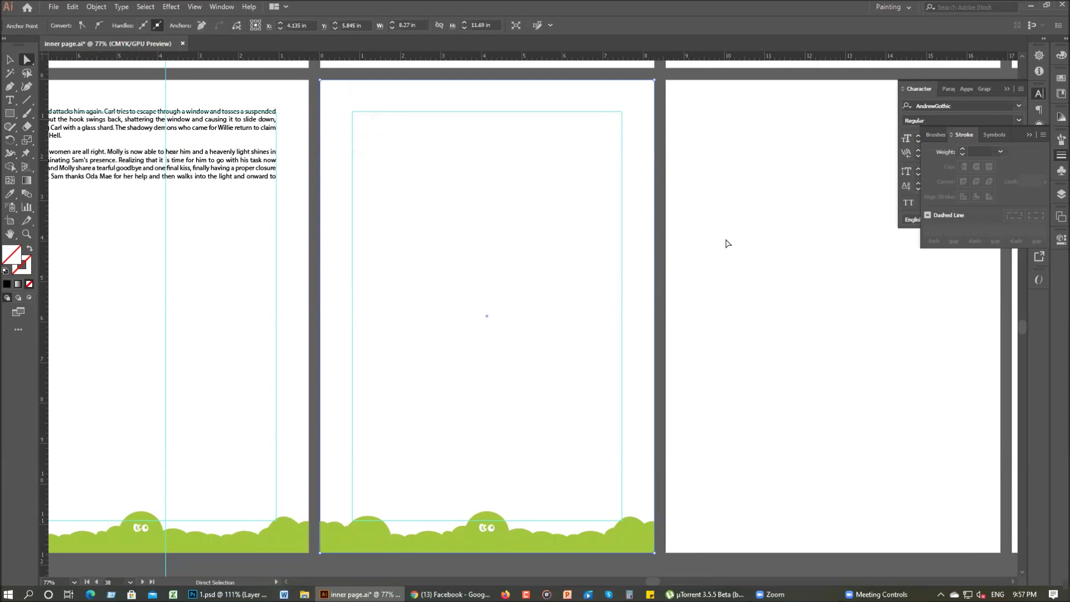
left_click(728, 244)
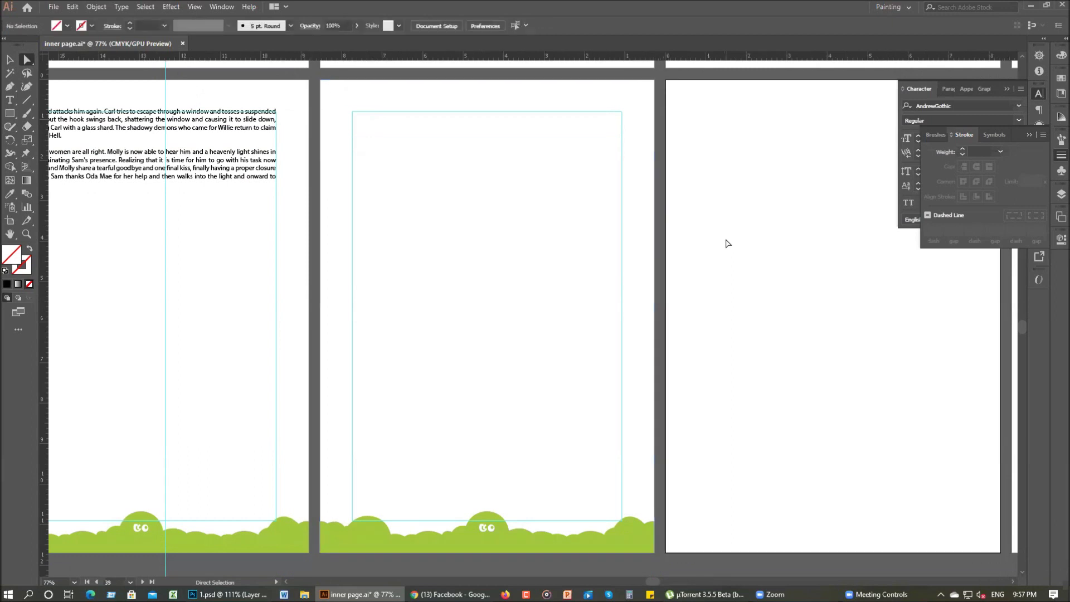
scroll(691, 232, "up", 2)
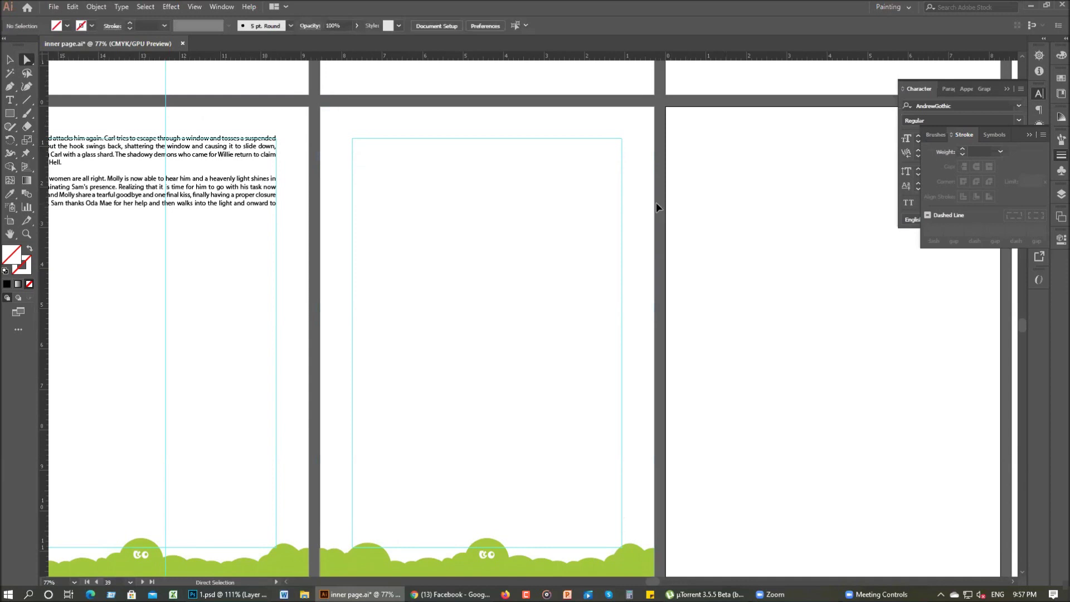
- Offset the page-sized outline path of the empty template page by -0.5 in
left_click(656, 207)
left_click(94, 7)
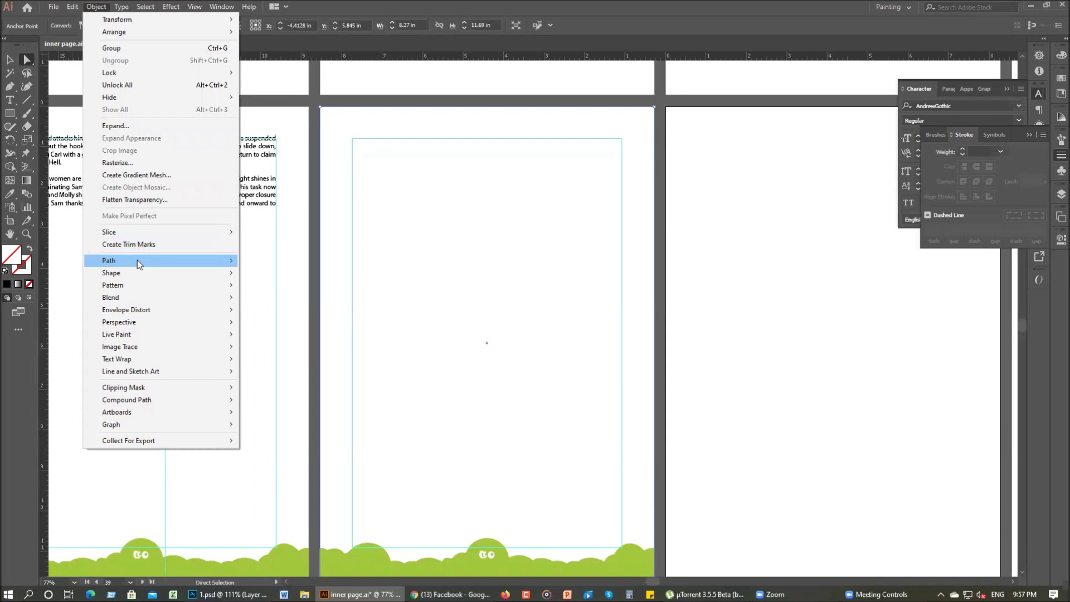
mouse_move(137, 260)
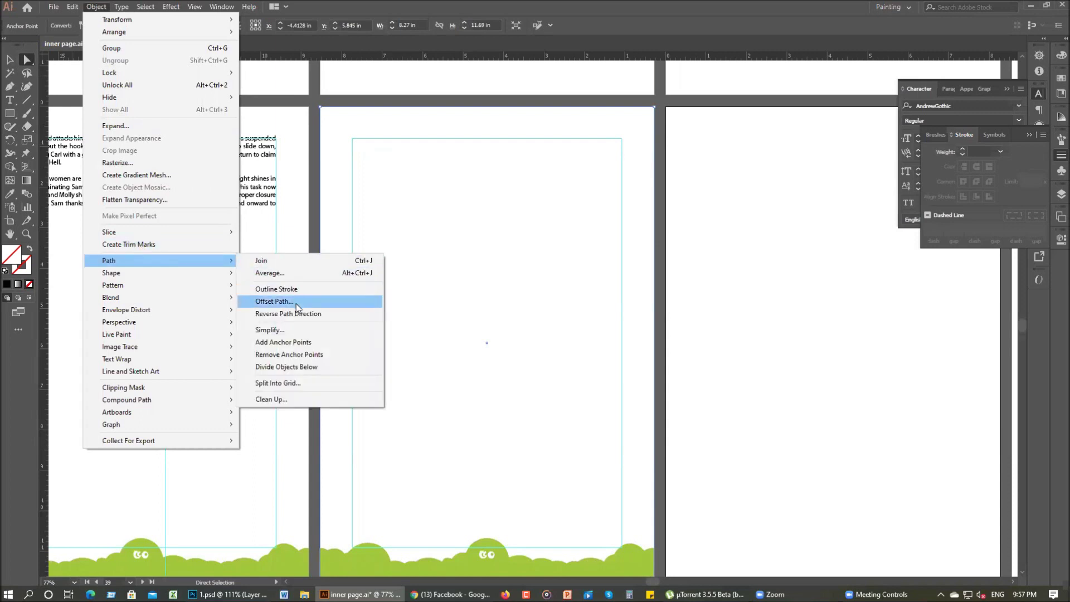
left_click(274, 302)
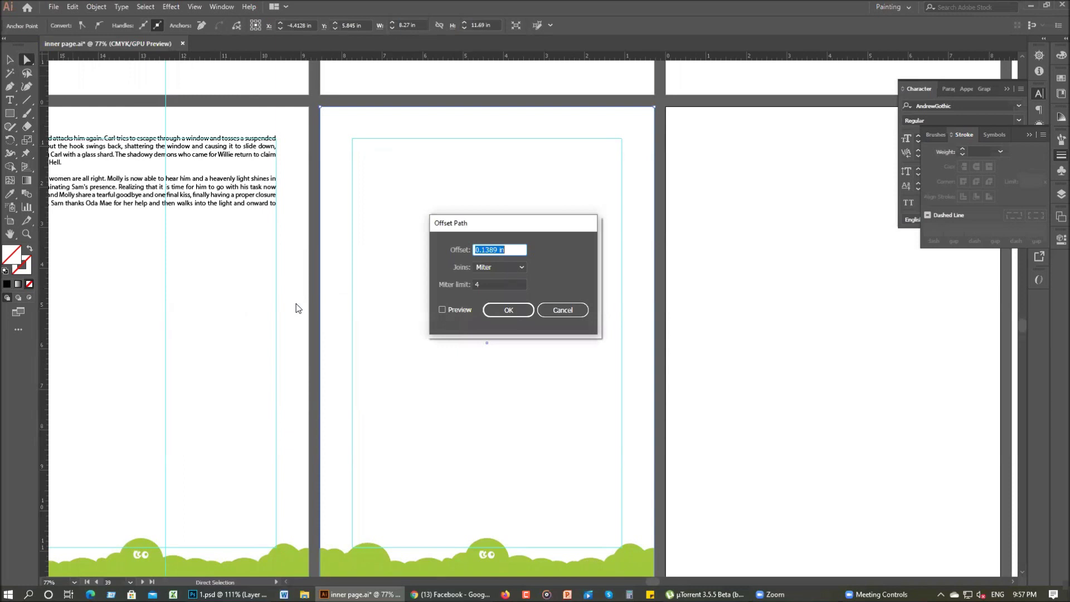
type("-.5")
left_click(516, 314)
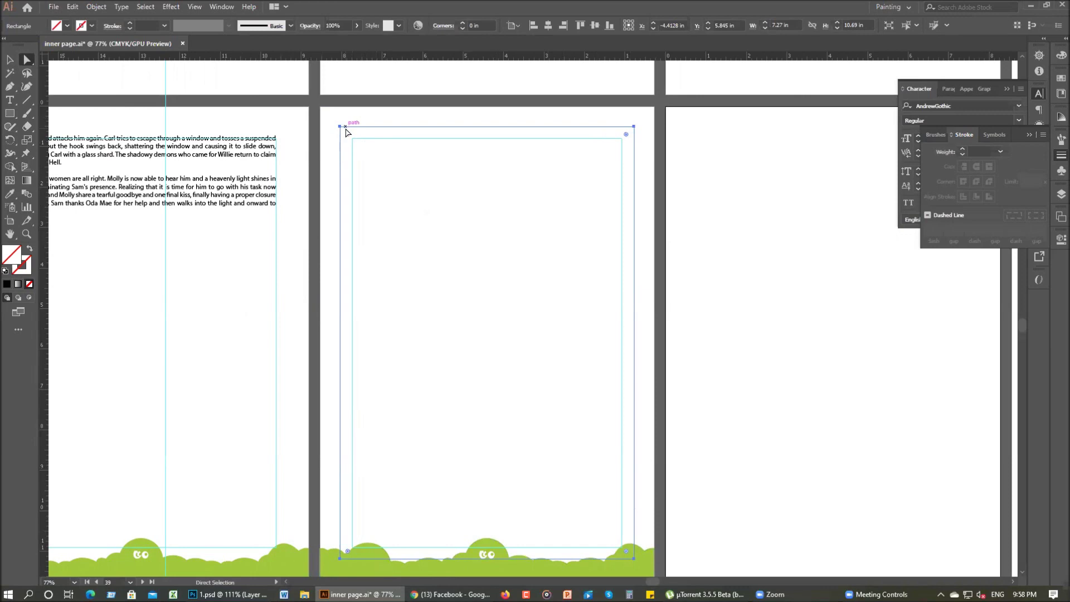
- Examine the inset path on the empty template page by repeatedly selecting and deselecting it
left_click(680, 282)
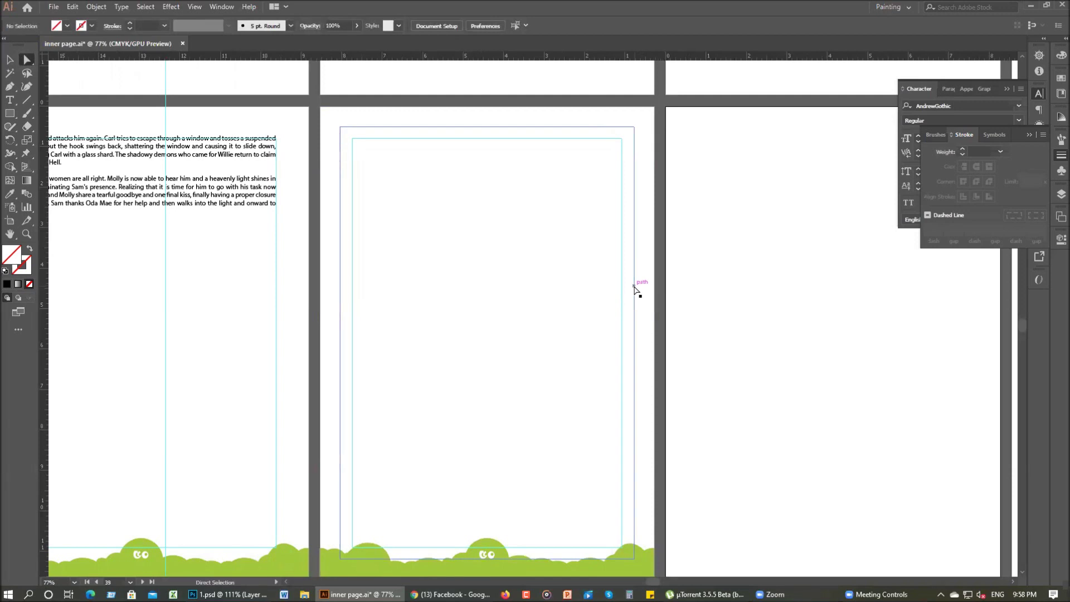
left_click(635, 288)
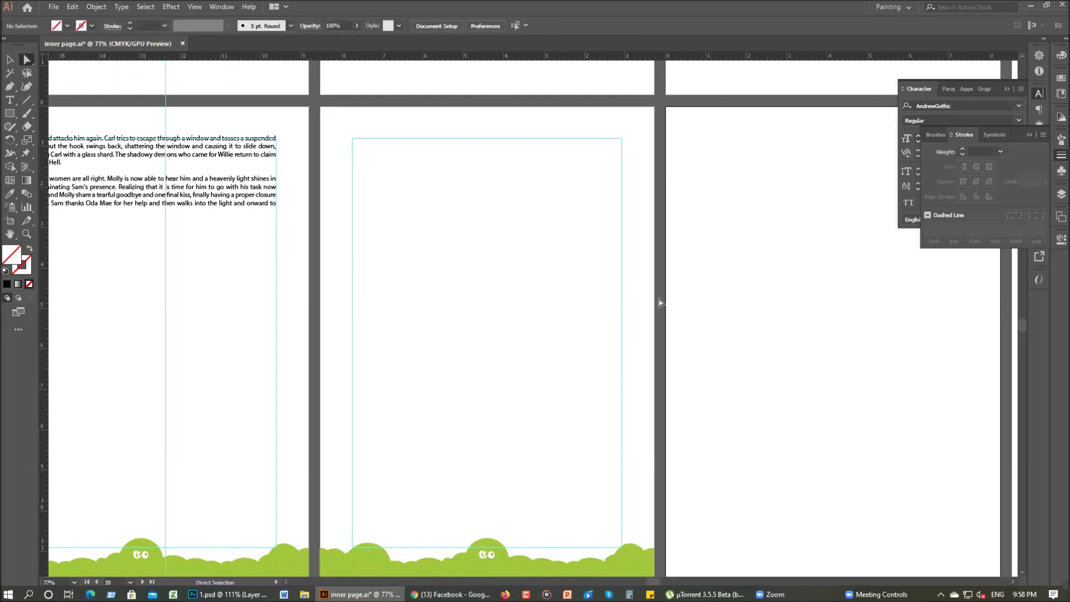
left_click(634, 295)
left_click(713, 310)
left_click(635, 311)
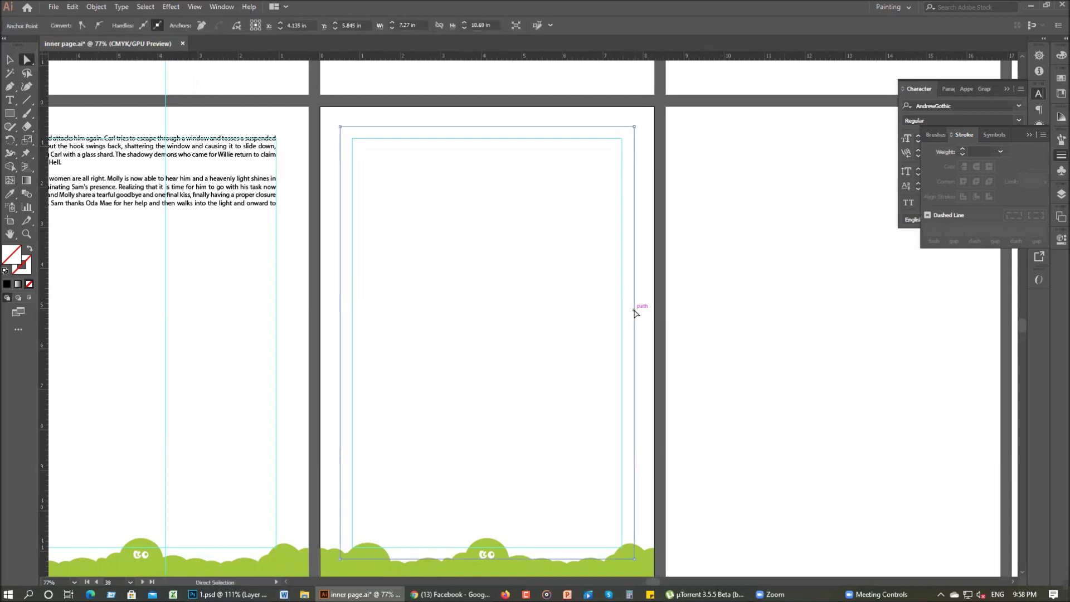
left_click(776, 323)
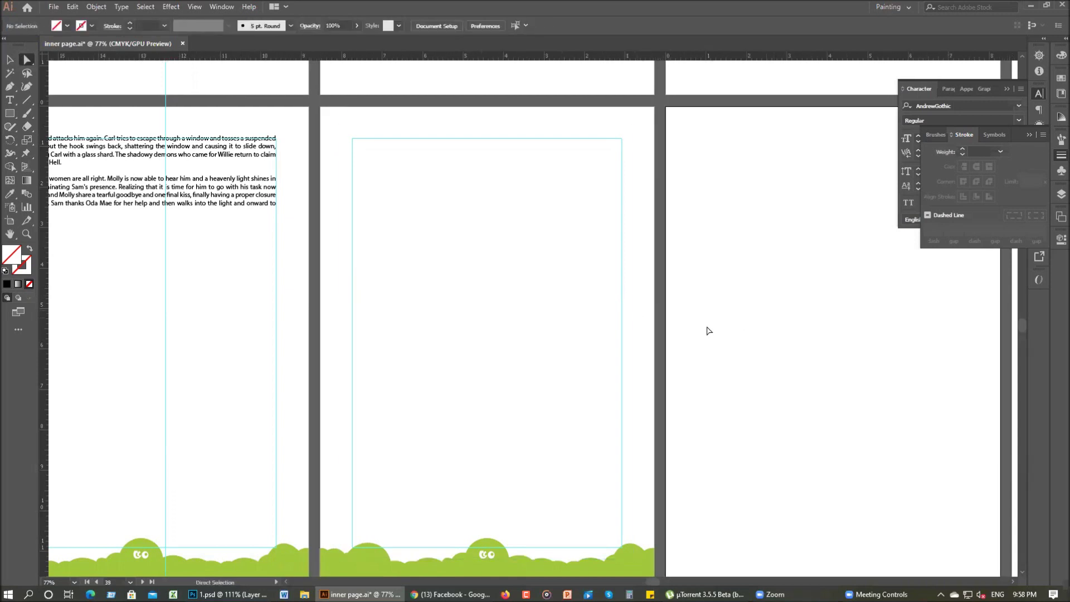
left_click(635, 322)
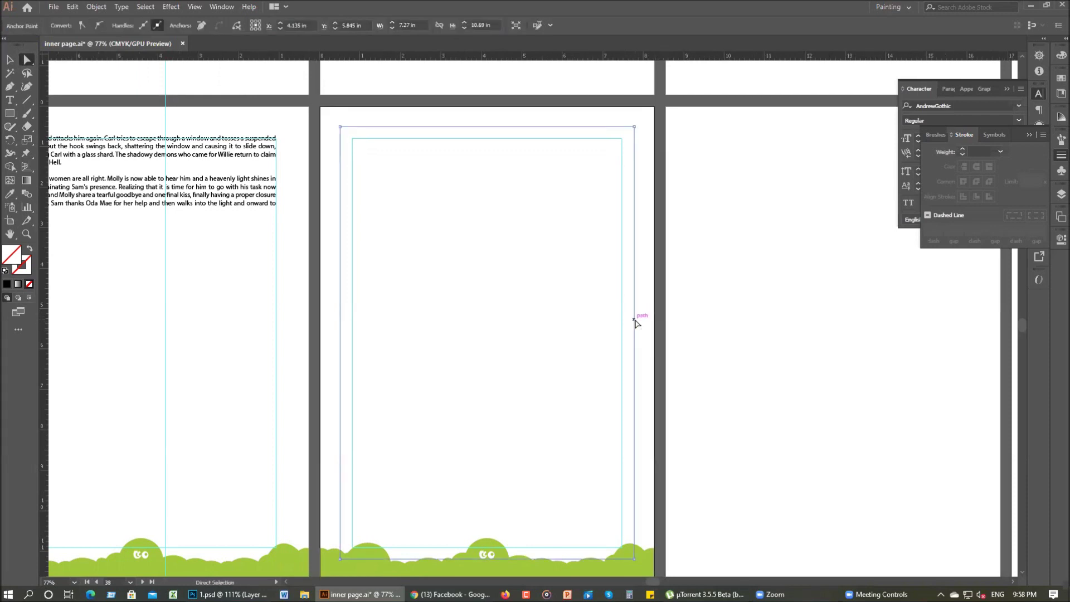
left_click(693, 318)
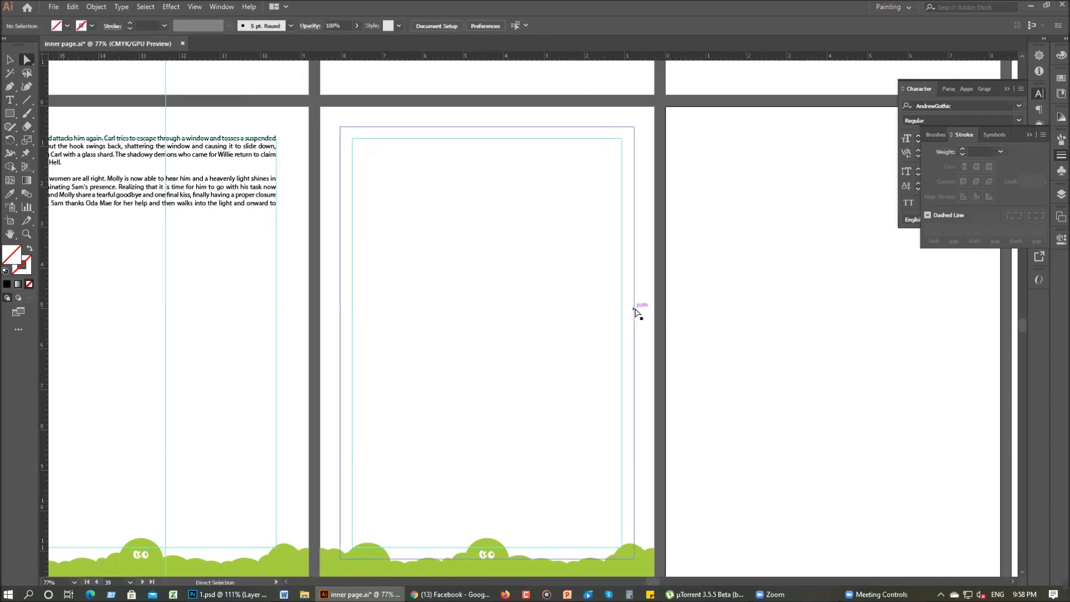
left_click(636, 313)
key("Delete")
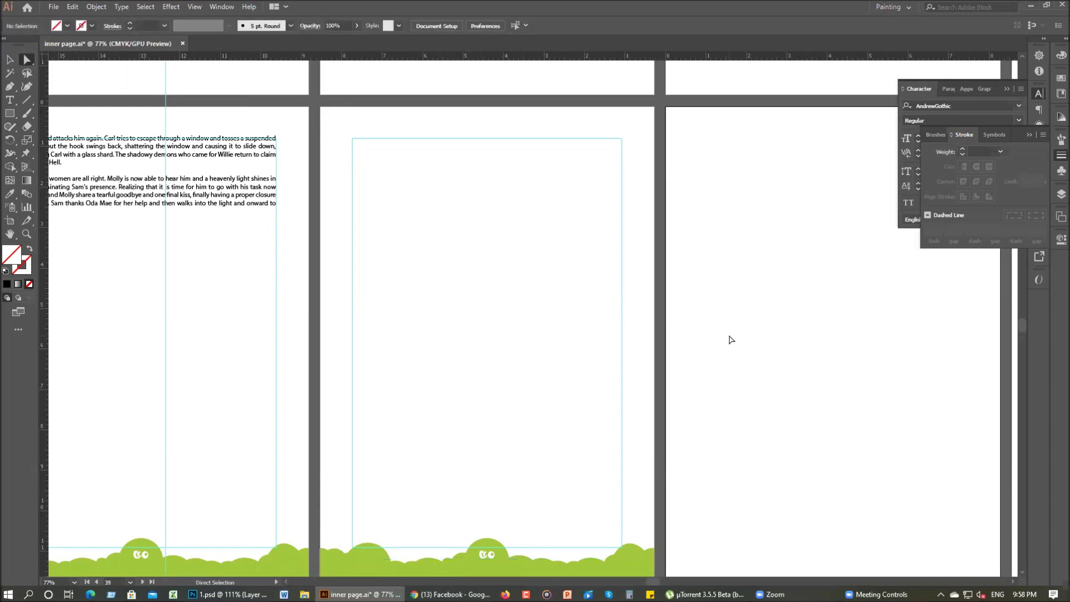
- Convert the inset path on the empty template page into guides
left_click(634, 352)
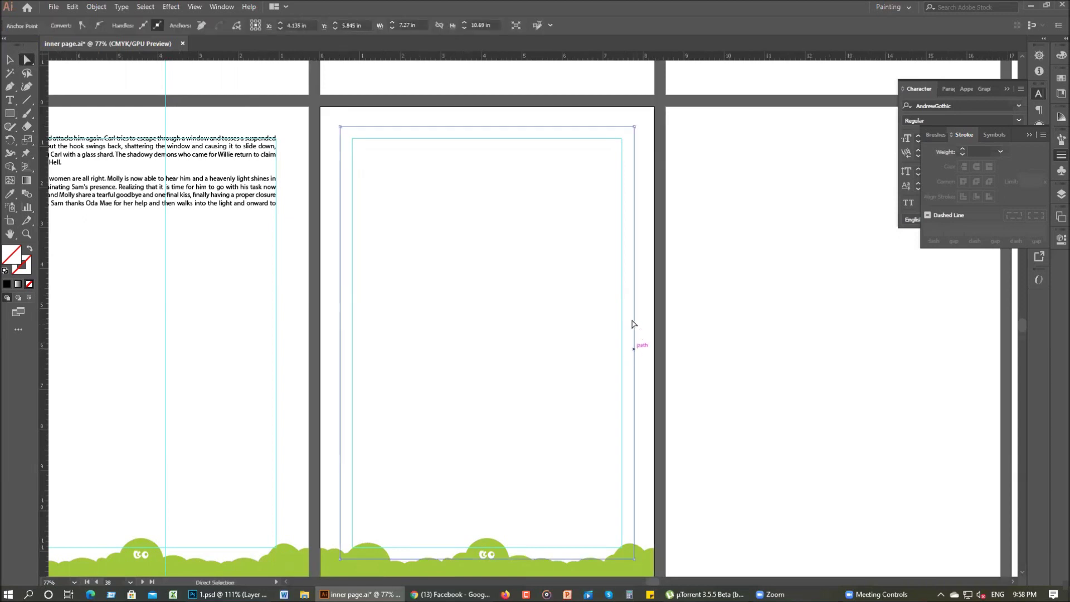
right_click(633, 293)
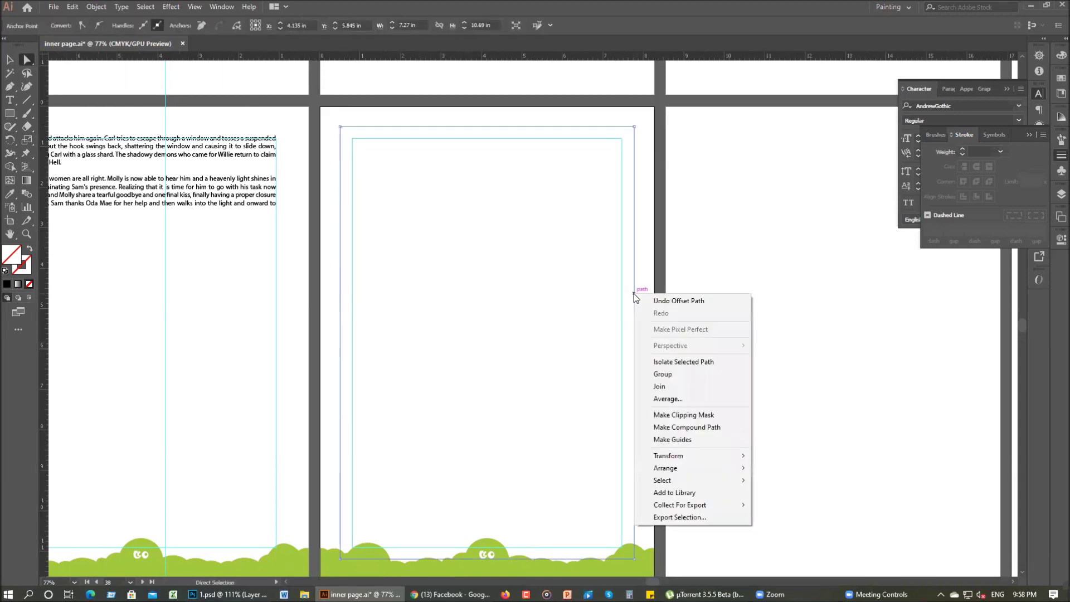
left_click(680, 440)
left_click(775, 400)
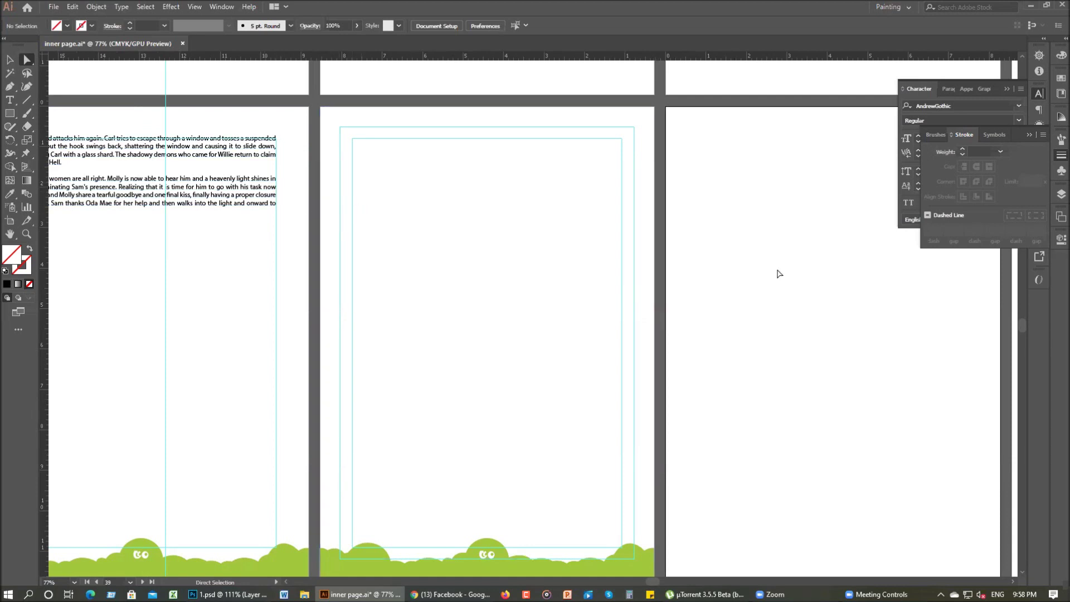
- Unlock the guides to delete the outer guide frame on the empty template page, and lock them again
right_click(741, 183)
left_click(753, 282)
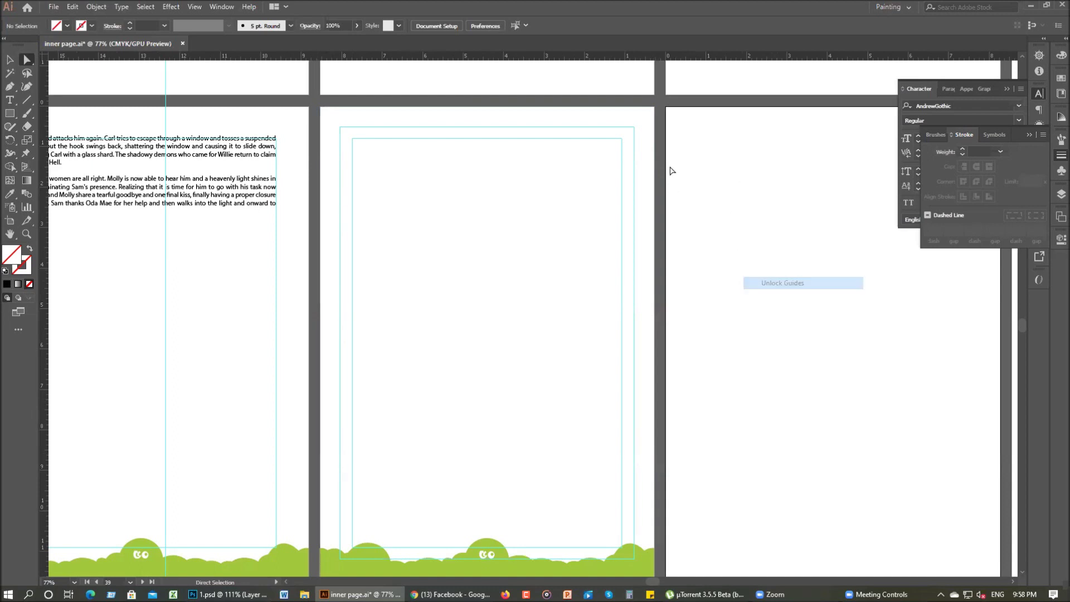
left_click(634, 129)
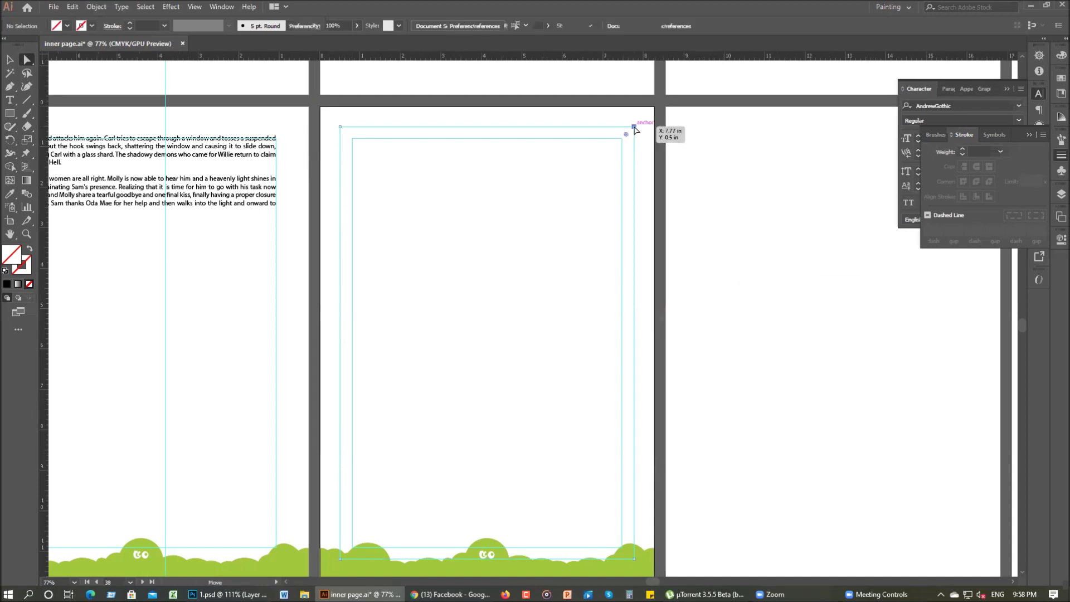
key("Delete")
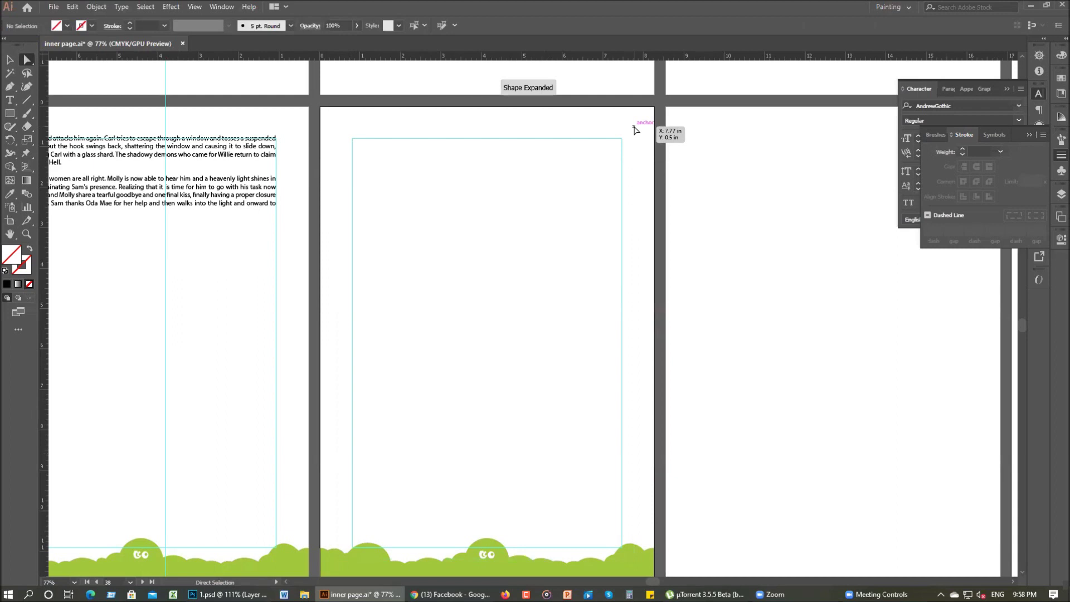
right_click(704, 173)
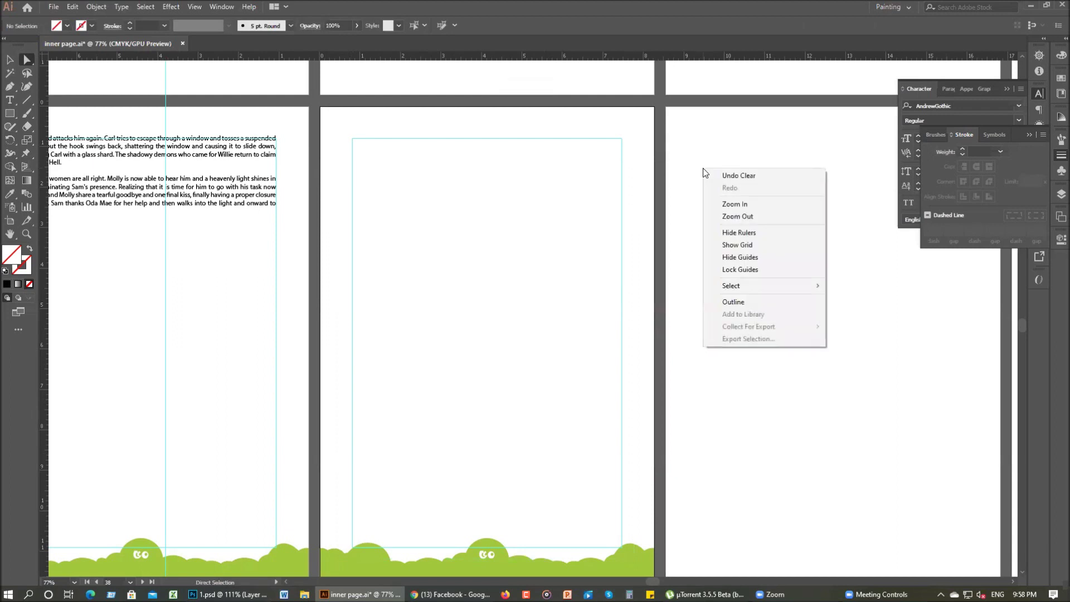
left_click(740, 269)
- Move the sheeted-ghost photo from the spare artboard onto the last story page and enlarge it to about 7.41 by 4.94 in
scroll(741, 275, "down", 1)
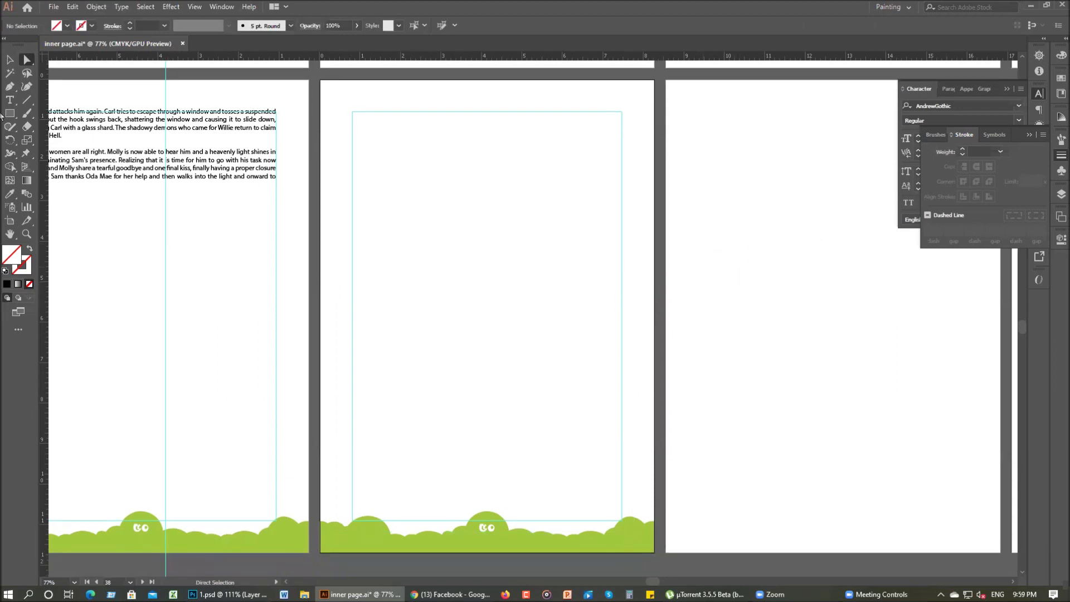
left_click(10, 237)
left_click_drag(696, 304, 655, 308)
left_click_drag(458, 257, 748, 308)
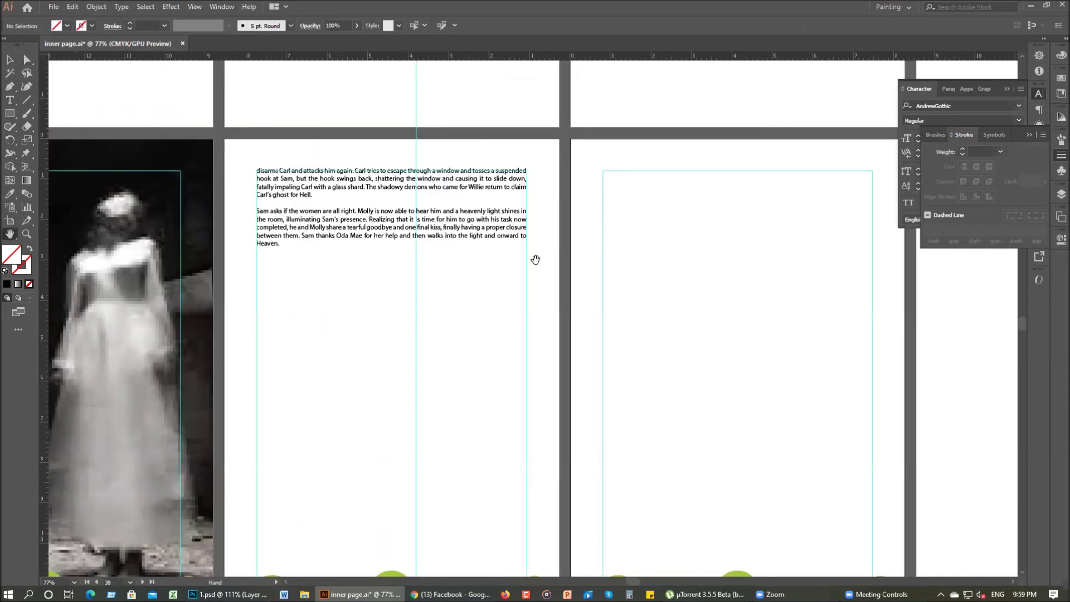
left_click_drag(535, 259, 551, 258)
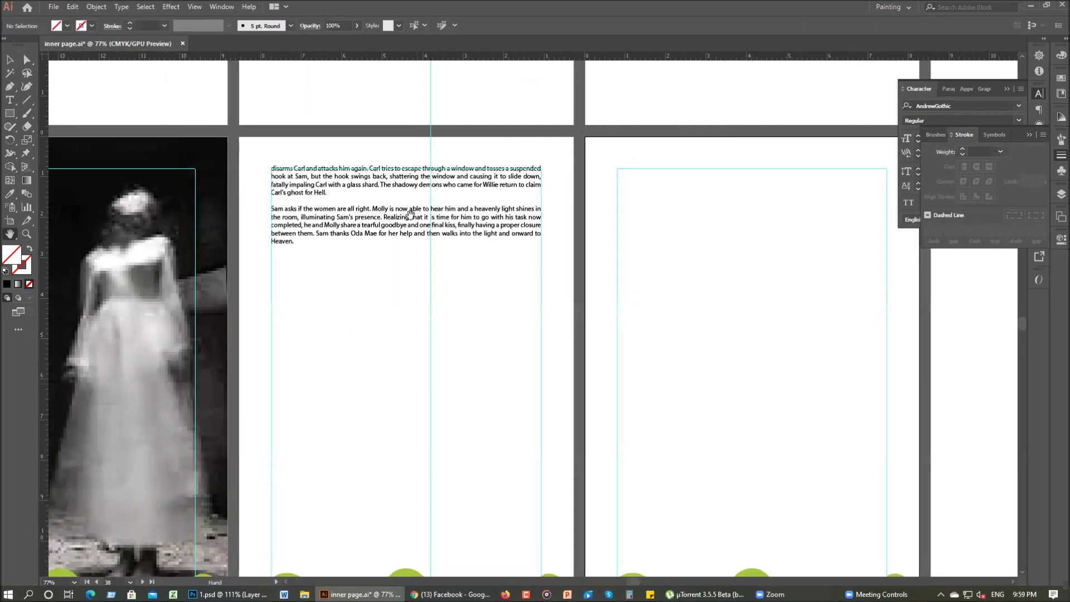
left_click_drag(342, 221, 490, 159)
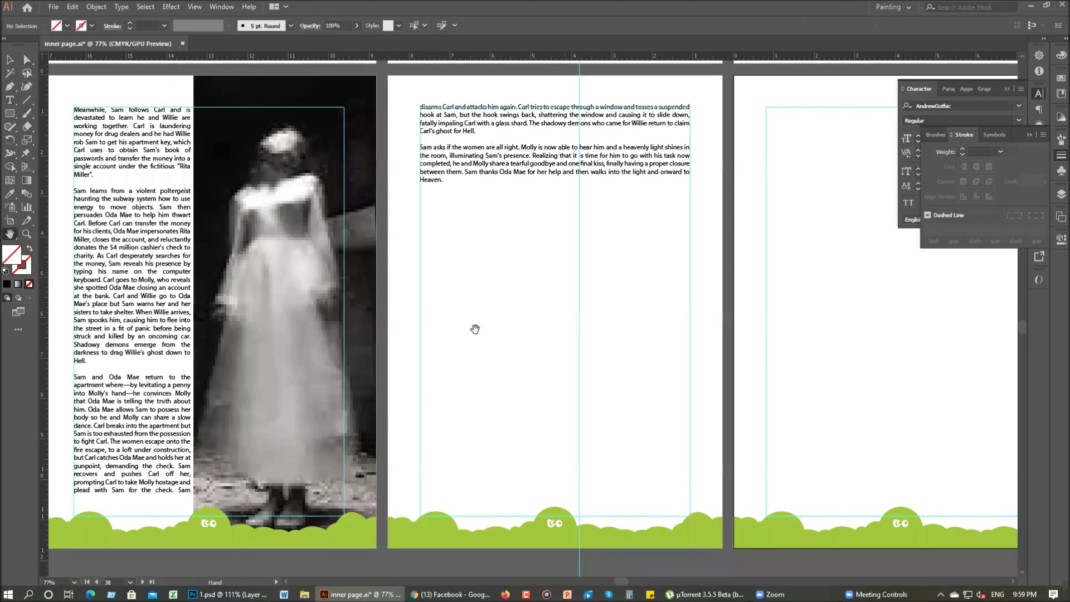
key("ctrl+minus")
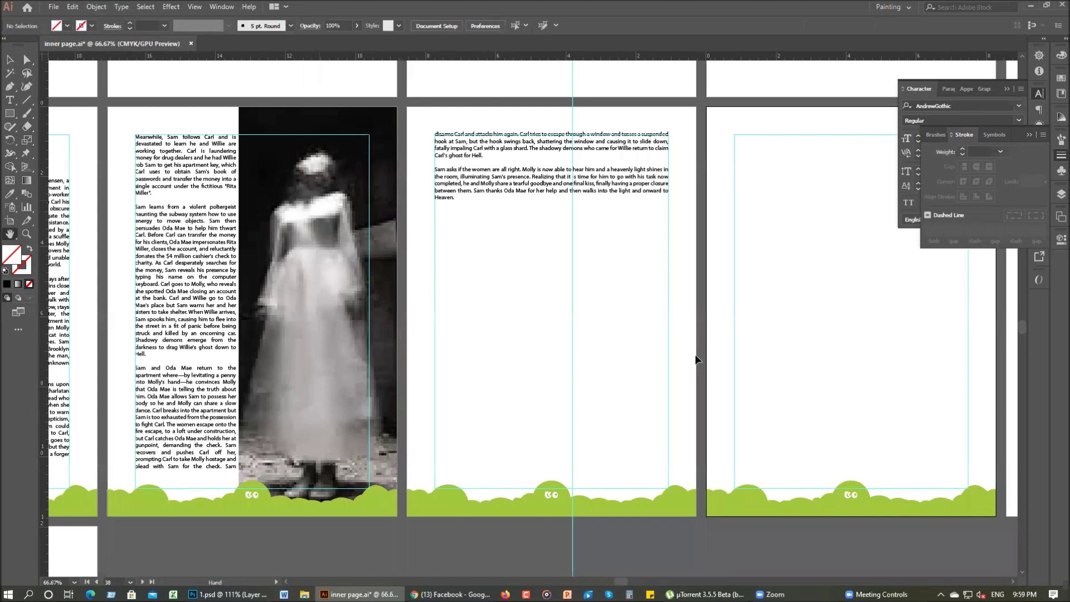
scroll(696, 359, "left", 3)
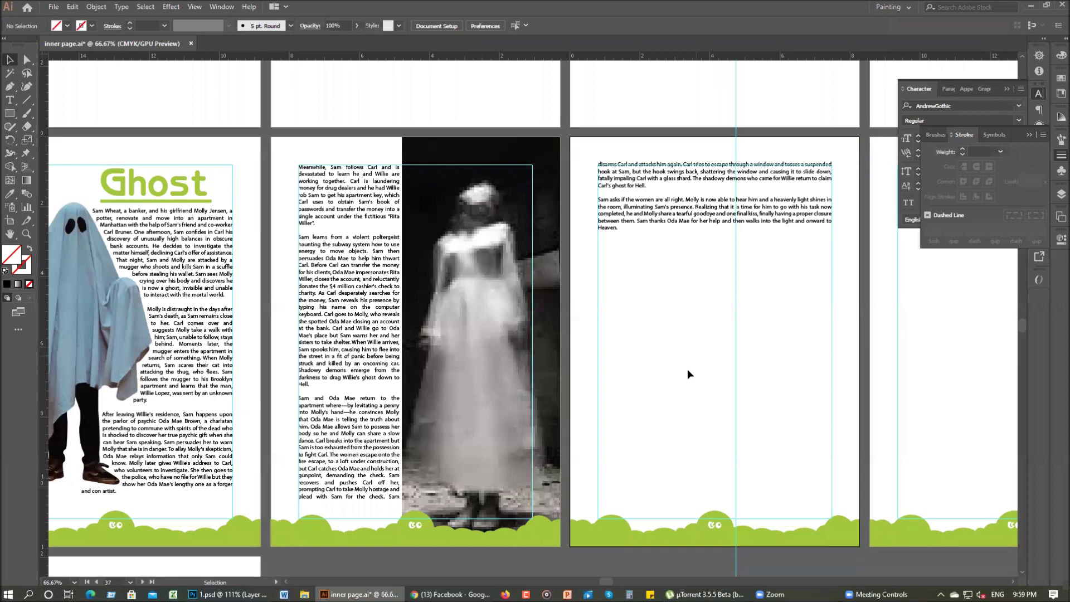
key("ctrl+minus")
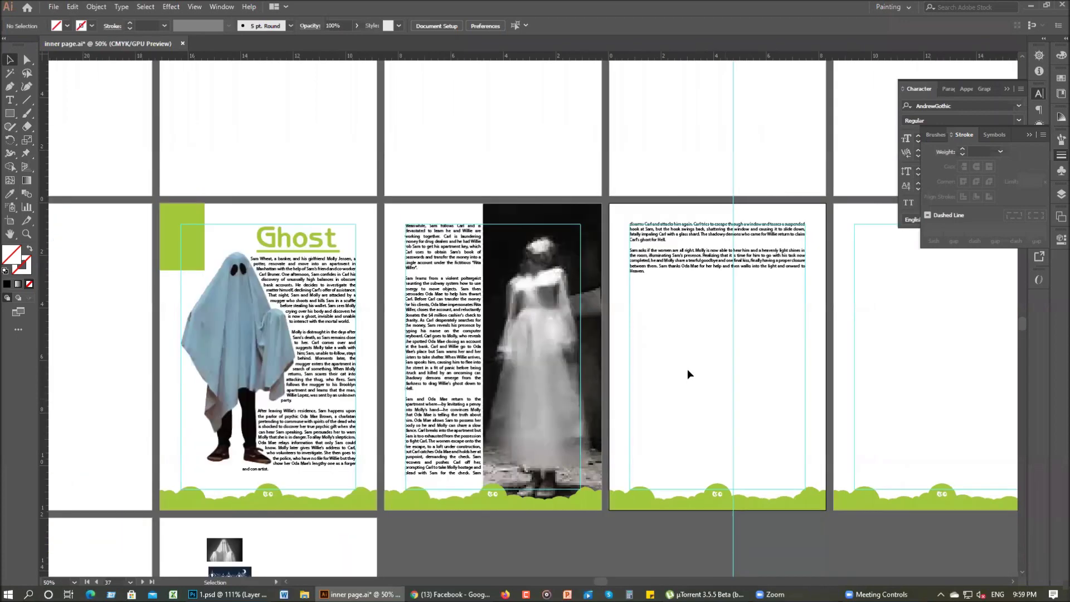
scroll(688, 369, "down", 1)
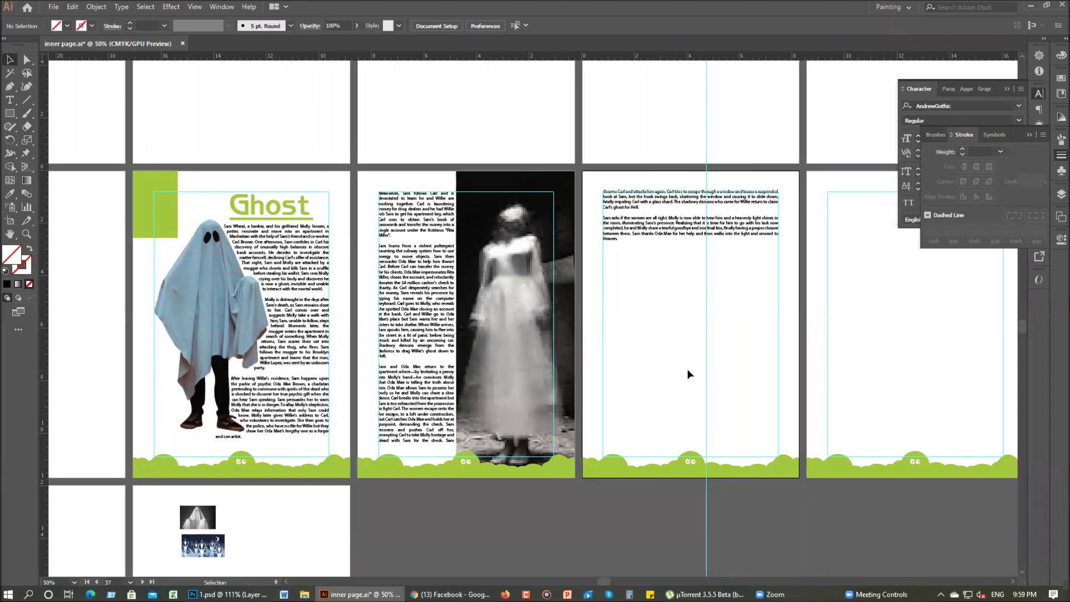
left_click_drag(195, 510, 861, 444)
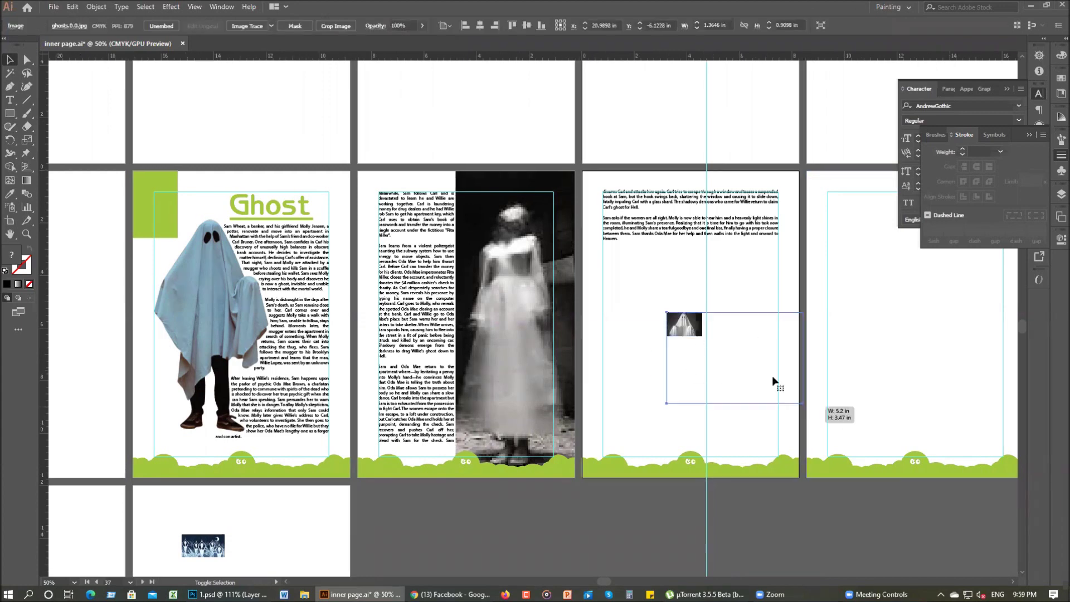
left_click_drag(722, 340, 698, 330)
- Draw a rectangle about 4.06 by 4.94 in over the middle of the ghost photo and use it as a clipping mask
key("m")
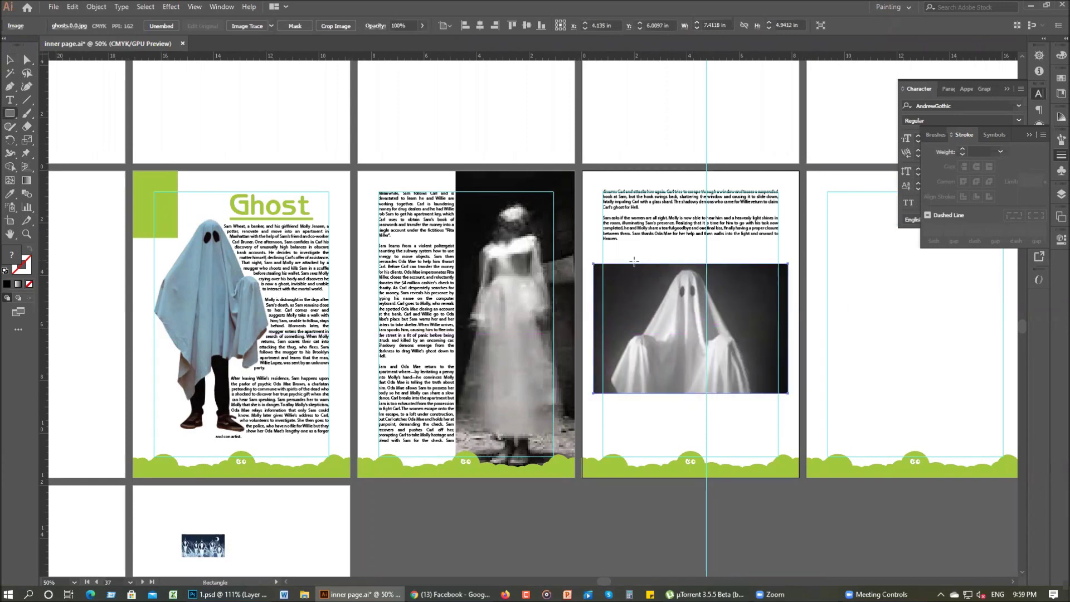
left_click_drag(639, 263, 746, 397)
key("v")
left_click(771, 319, "shift")
right_click(772, 319)
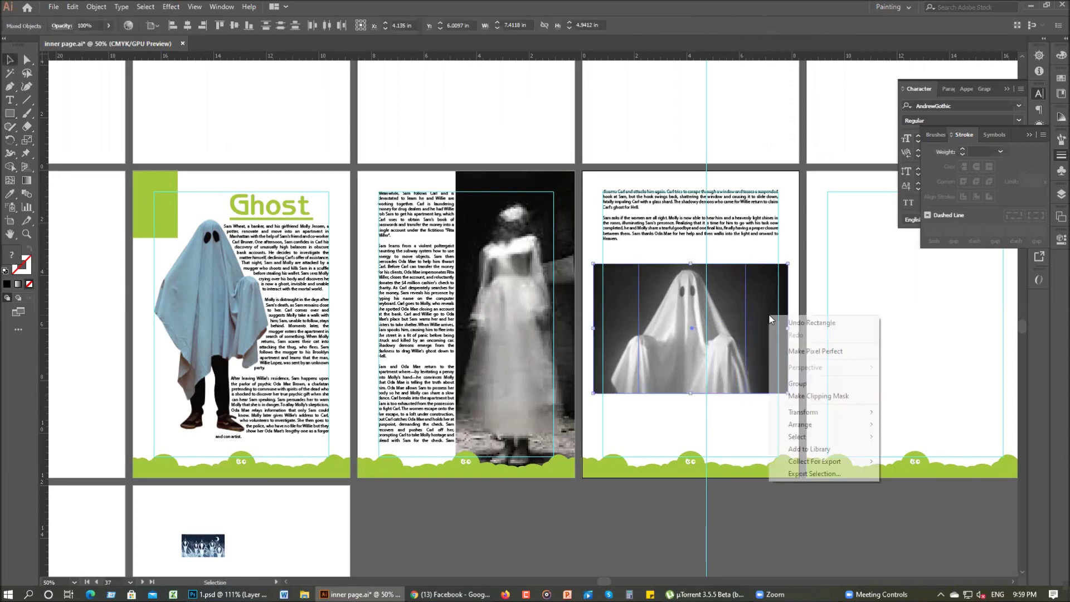
left_click(818, 396)
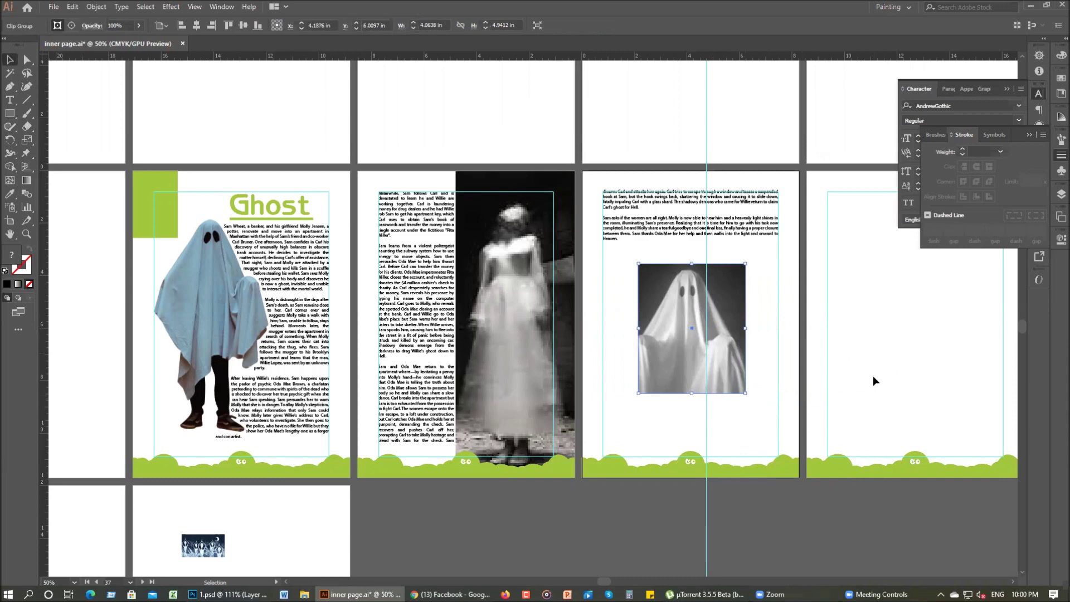
- Move the clipped ghost photo to the upper-left corner of the story page and align it to the page's top edge
left_click_drag(668, 306, 612, 216)
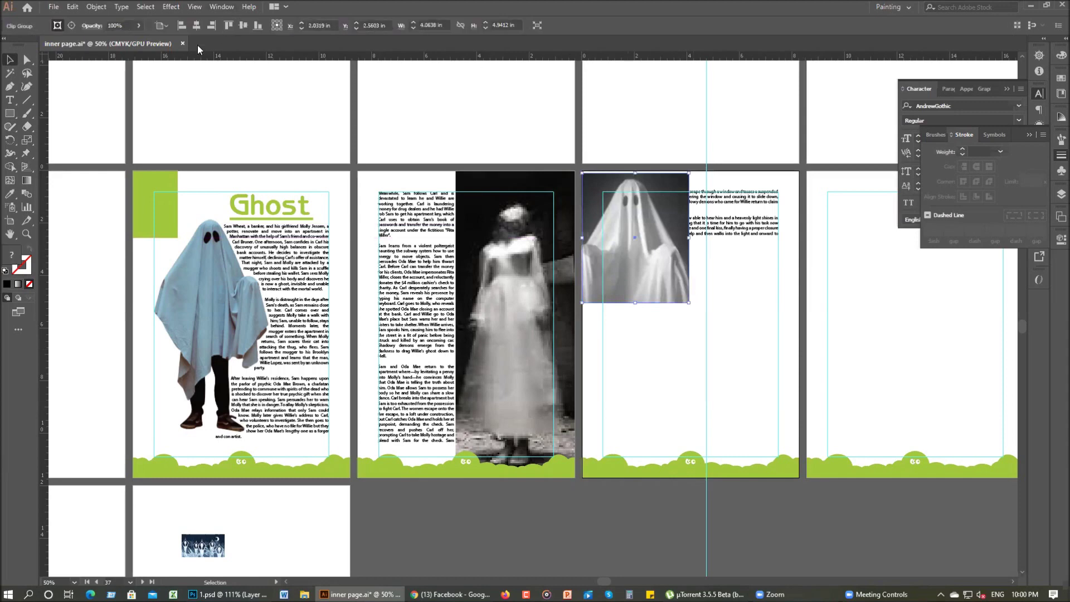
left_click(229, 25)
left_click(738, 384)
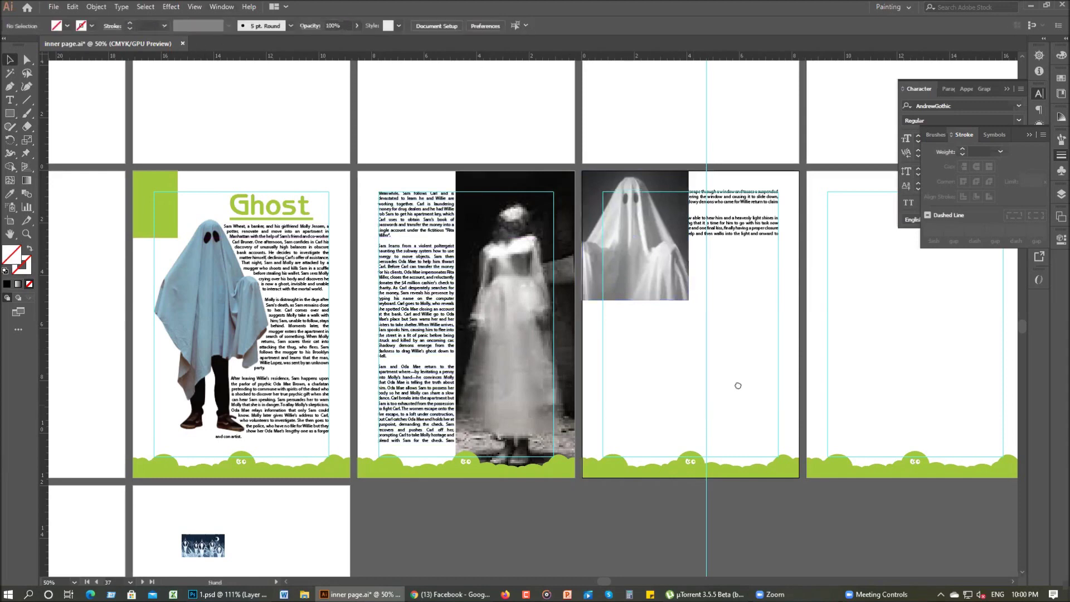
left_click_drag(738, 384, 703, 362)
- Enlarge the clipped ghost photo to the full page width of 8.27 in and crop its lower edge to about 3.9 in tall
left_click(651, 278)
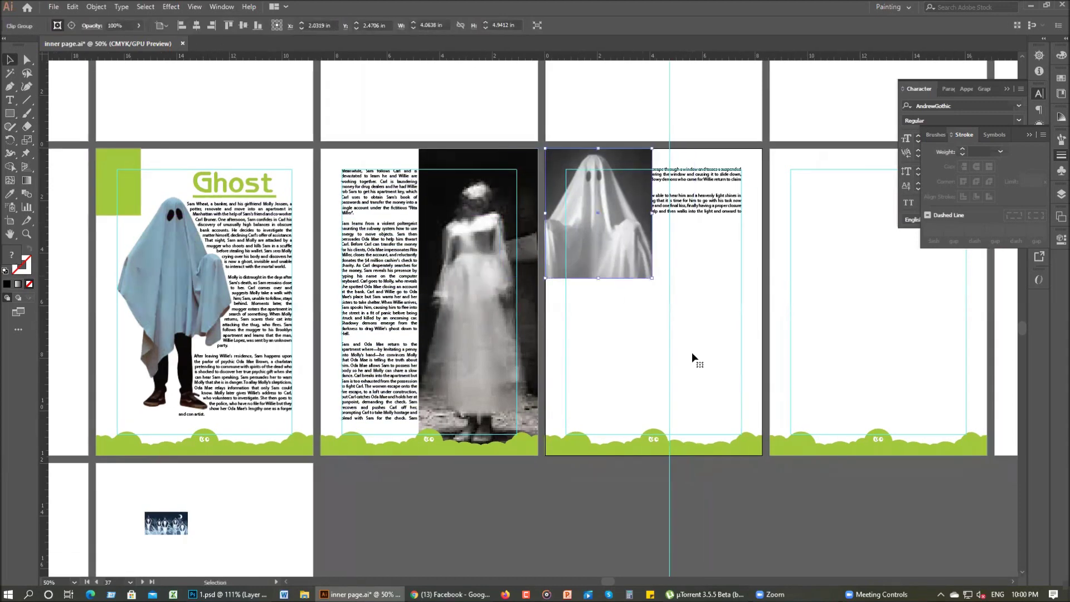
left_click_drag(751, 471, 762, 496)
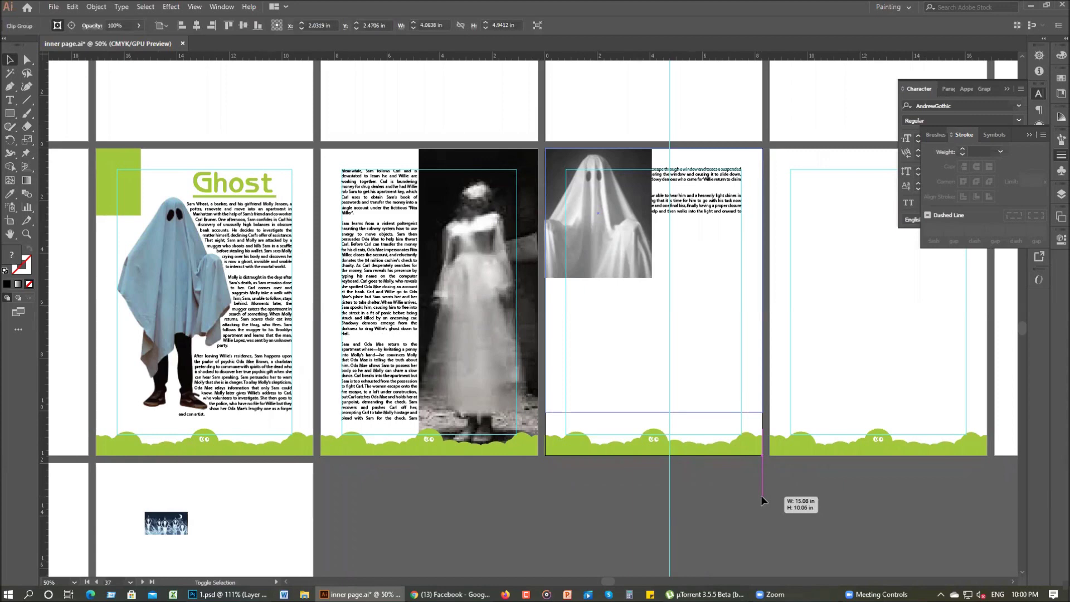
left_click_drag(760, 495, 762, 495)
left_click(737, 420)
key("a")
left_click_drag(654, 417, 629, 272)
- Shift the clipped ghost photo above the last story page and move the story text frame down to the lower half
key("v")
left_click_drag(663, 184, 664, 137)
left_click(650, 218)
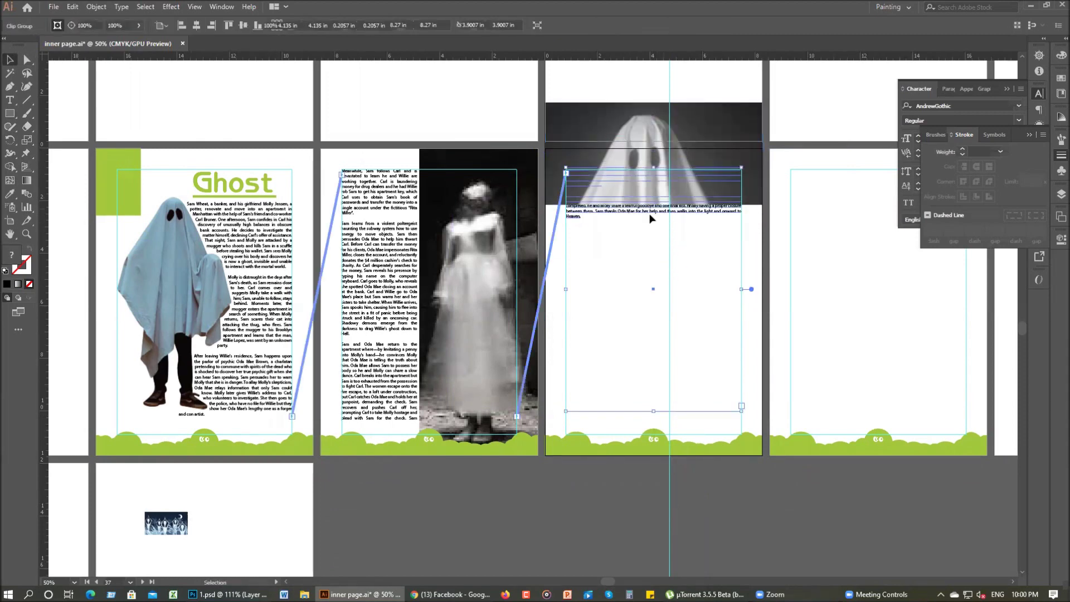
left_click_drag(651, 218, 651, 343)
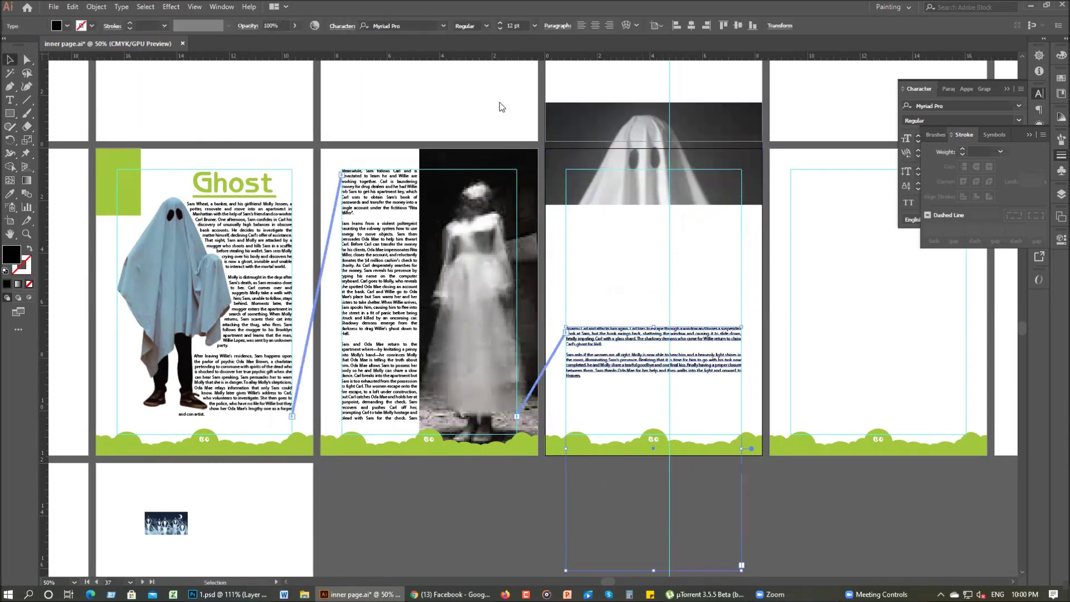
- Align the clipped ghost photo to the page's top edge and extend its lower crop edge down to the story text
key("ctrl+shift+a")
left_click(669, 184)
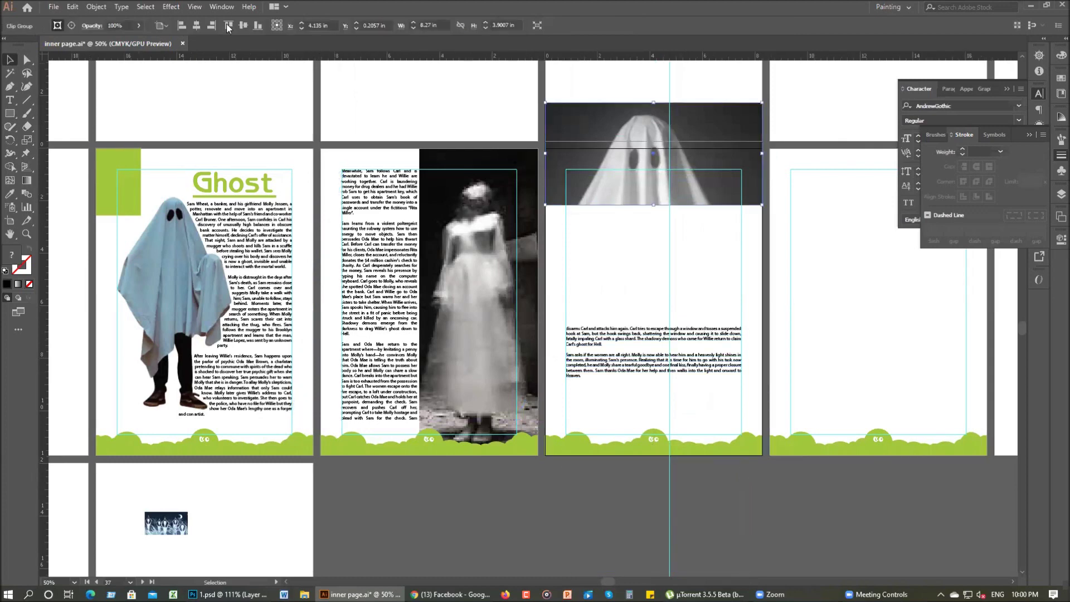
key("ctrl+z")
key("a")
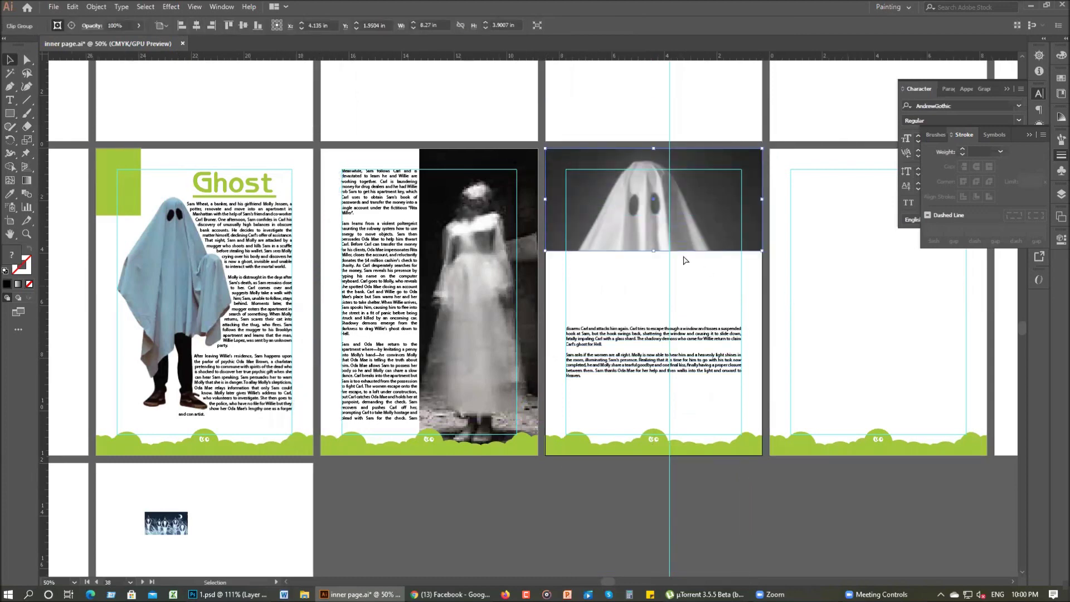
left_click(678, 253)
left_click_drag(695, 251, 701, 328)
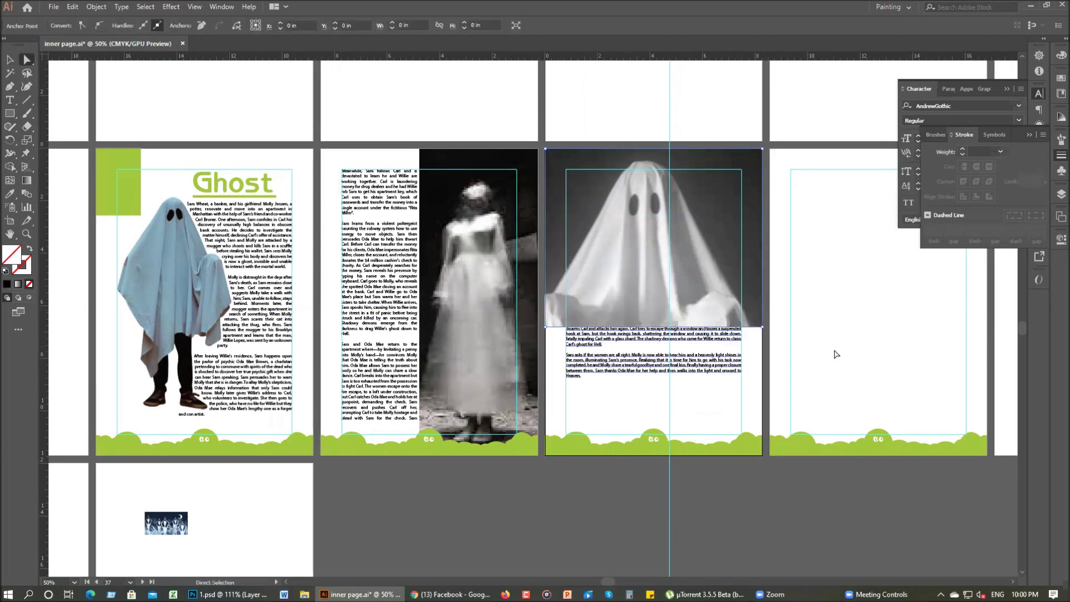
- Move the closing story text down to just above the green footer and fit its frame inside the margins
key("v")
left_click(641, 359)
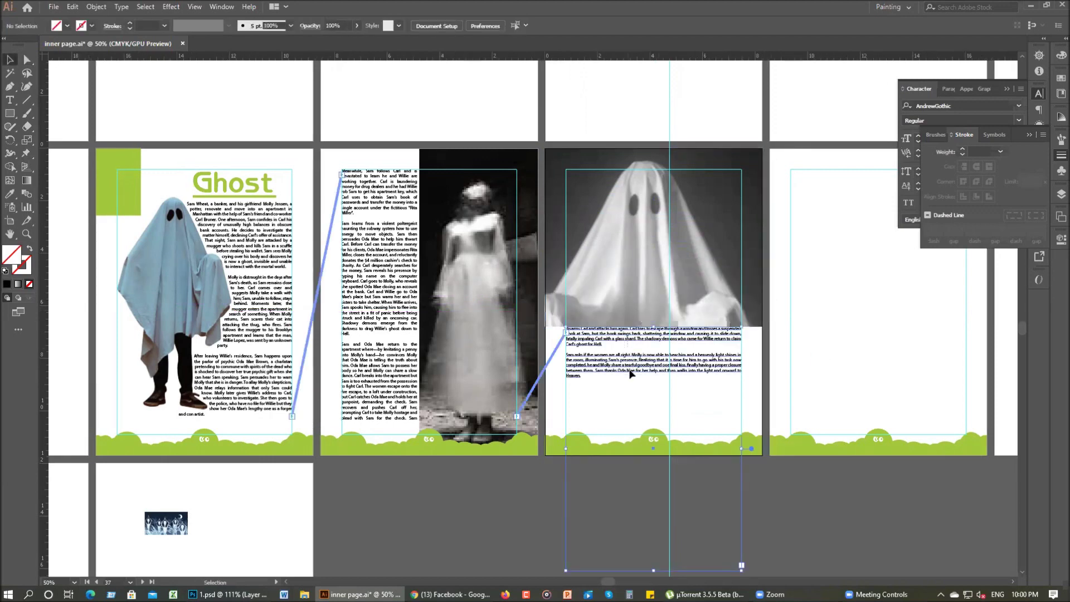
left_click_drag(632, 376, 695, 424)
left_click(624, 463)
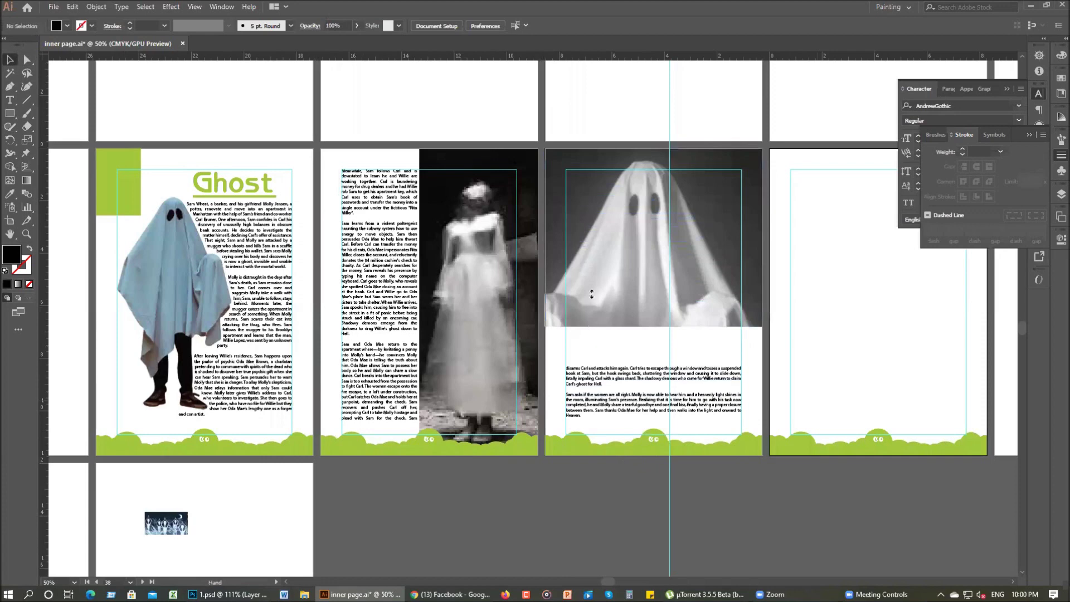
- Extend the ghost photo's lower crop edge further down to just above the closing story text
scroll(591, 279, "down", 3)
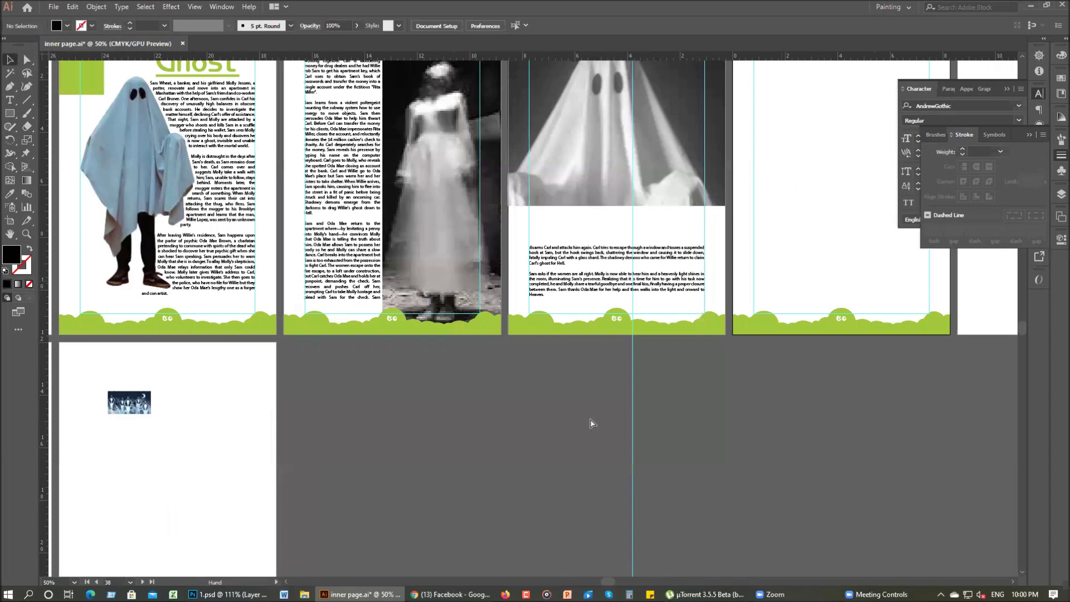
scroll(591, 422, "down", 1)
key("ctrl+z")
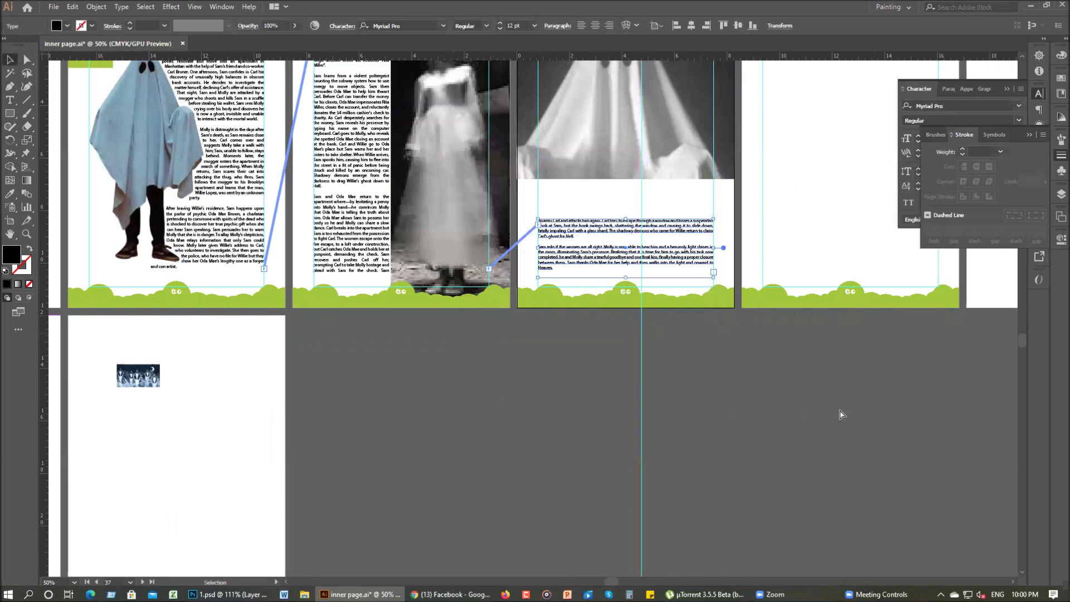
scroll(842, 414, "up", 3)
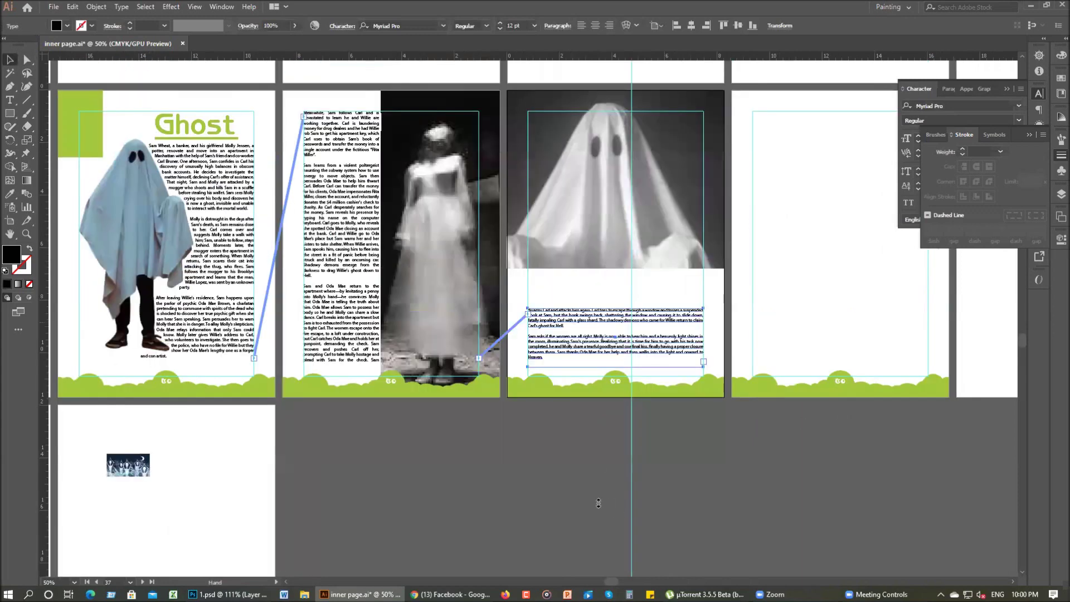
scroll(599, 504, "up", 5)
left_click(623, 492)
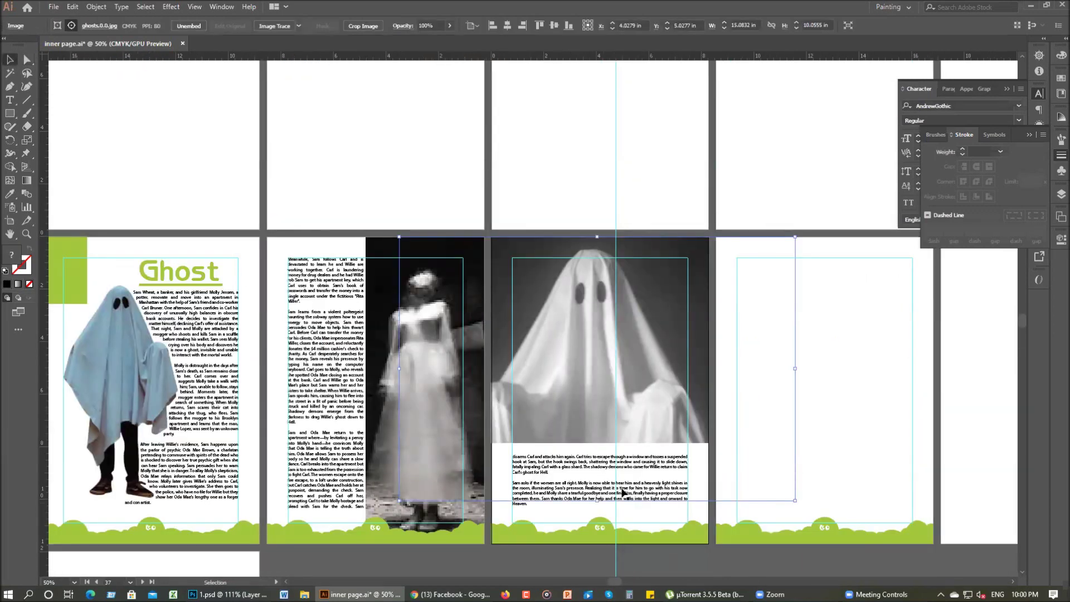
- Reduce the photo inside its clipping mask to about 13.8 by 9.2 in and shift it so the ghost sits centred on the page
left_click(829, 401)
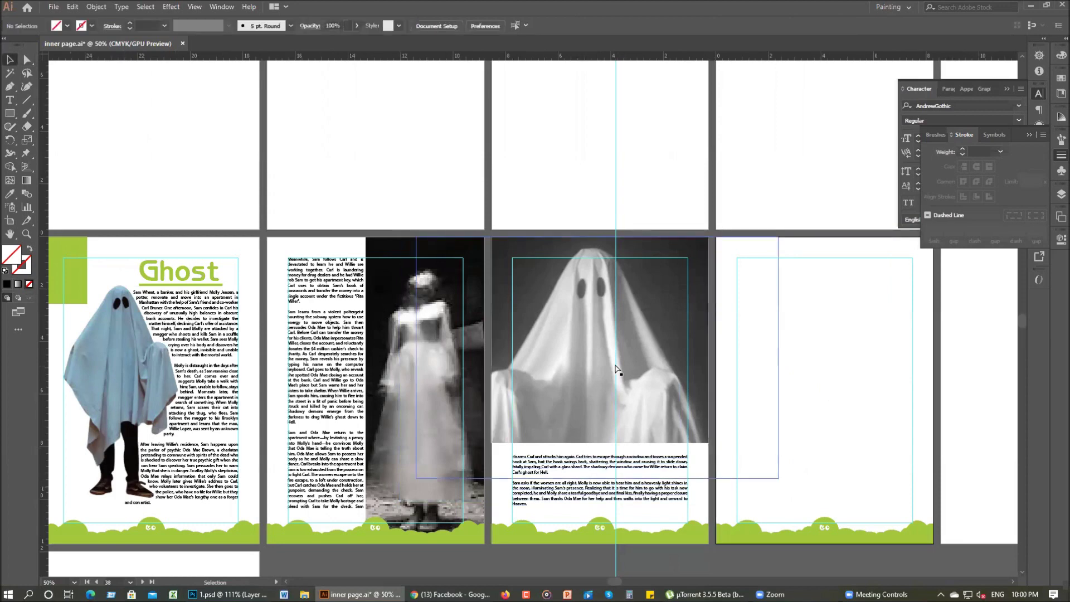
key("a")
left_click(616, 369)
left_click(508, 25)
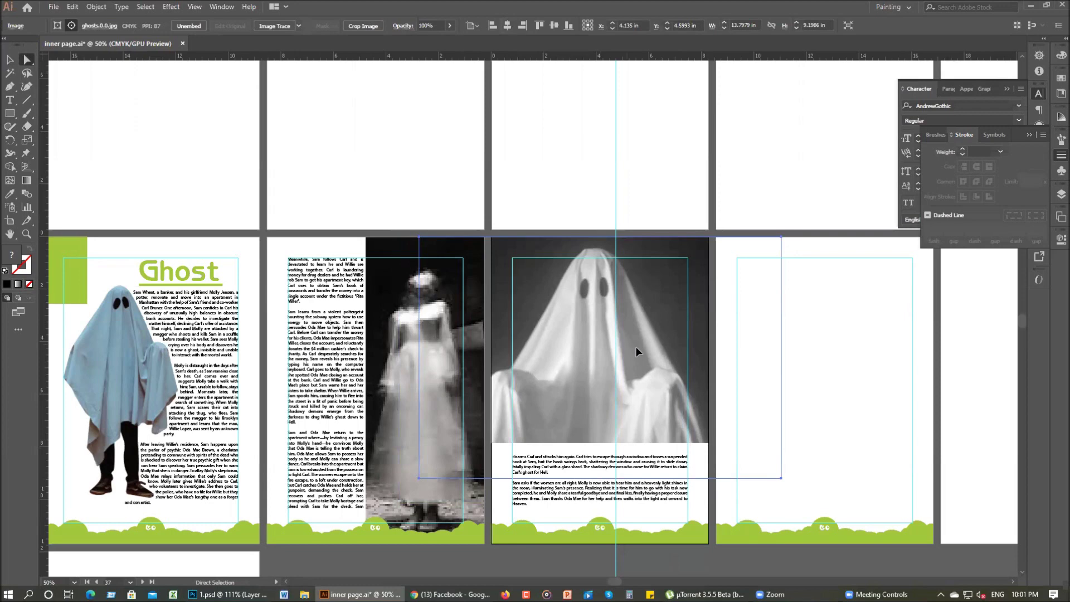
left_click(803, 385)
key("v")
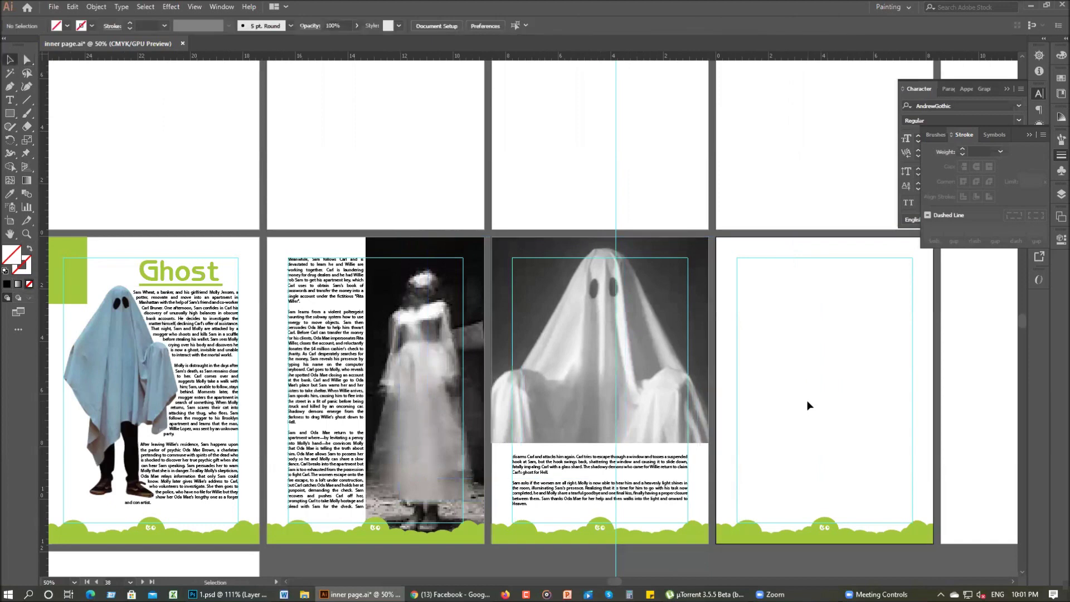
left_click_drag(805, 411, 779, 418)
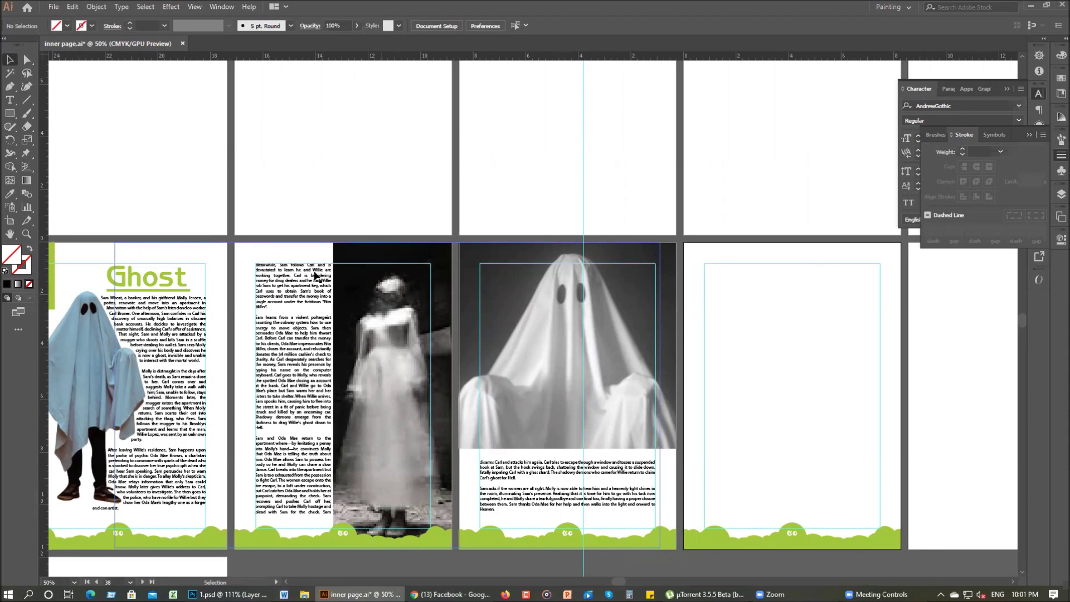
- Keep the keyboard increment at 0.01 in and raise the top edge of the middle story page's page-size frame by 0.1 in
scroll(409, 322, "down", 2)
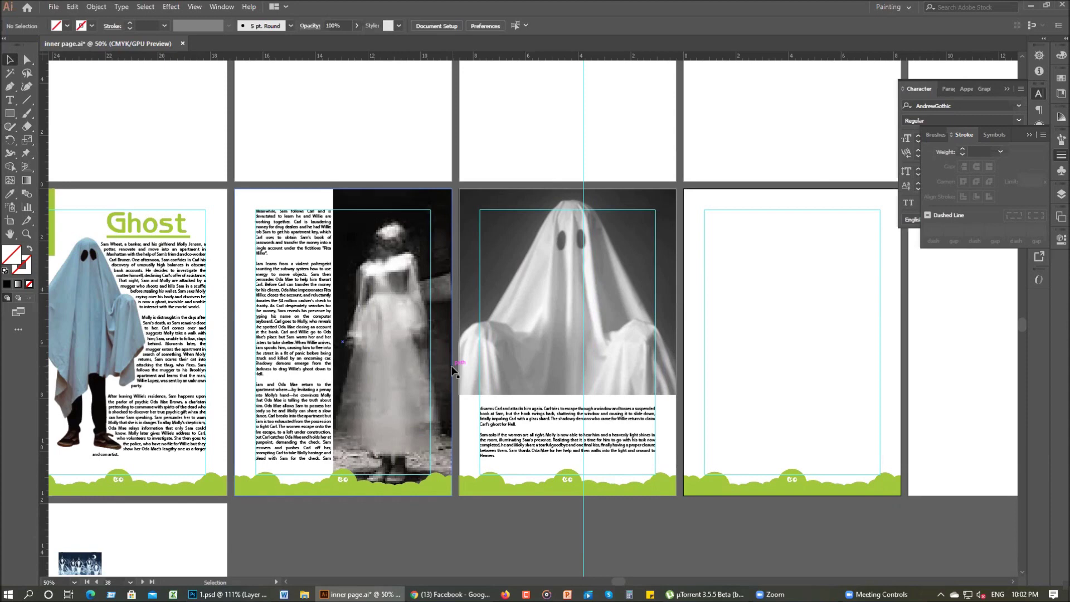
left_click(380, 312)
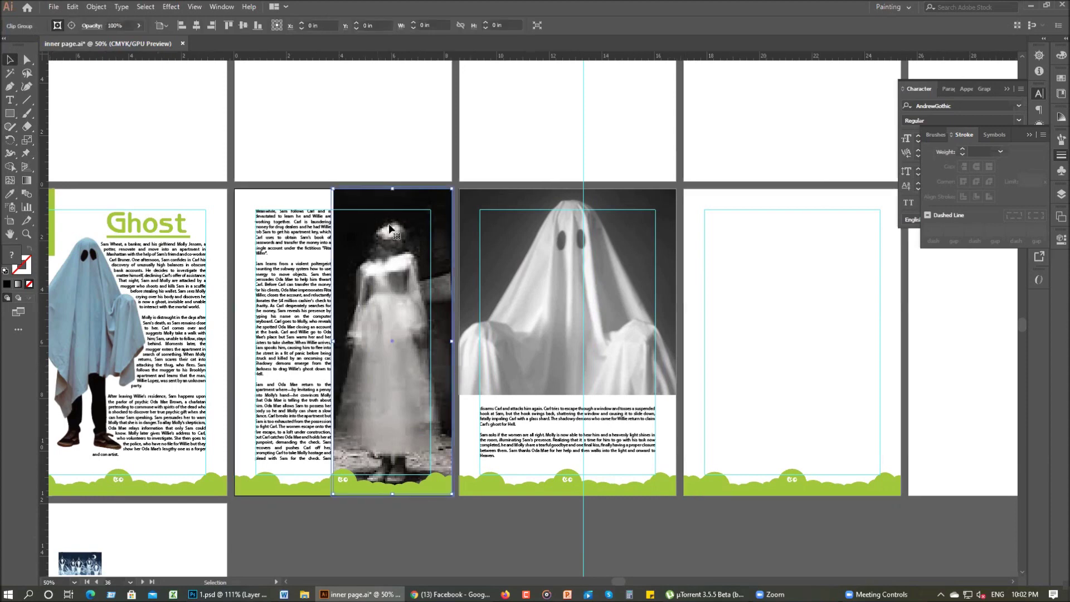
left_click(689, 255)
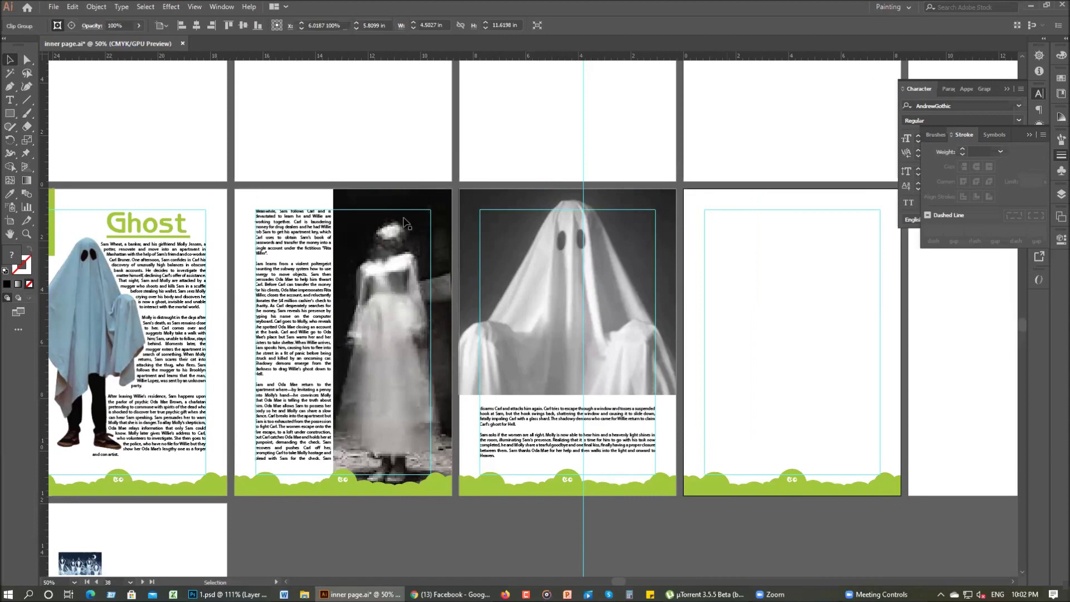
key("a")
left_click(400, 189)
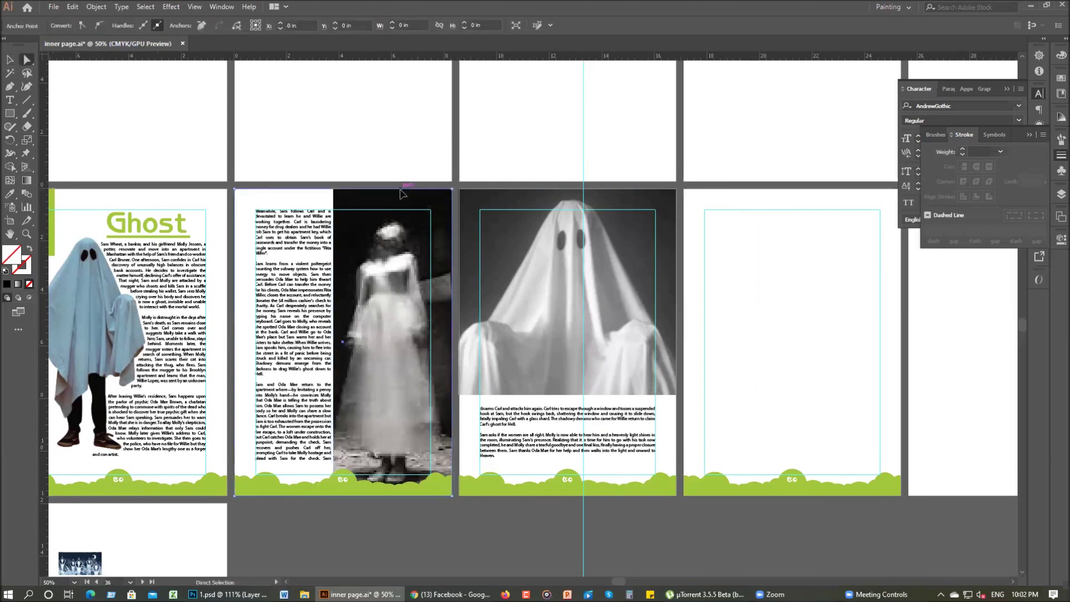
key("ctrl+k")
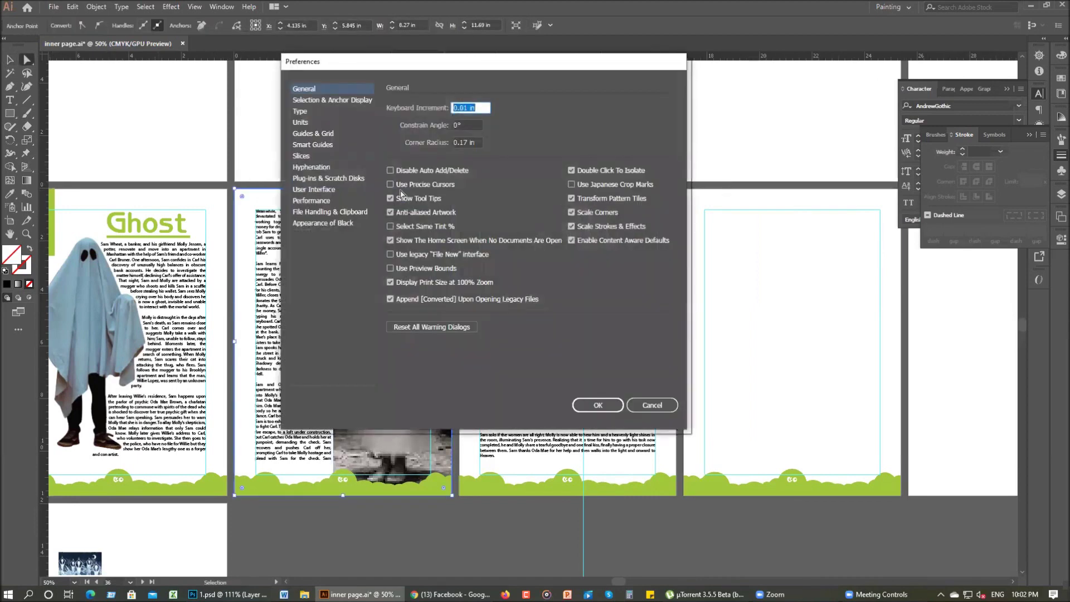
key("Return")
key("shift+Up")
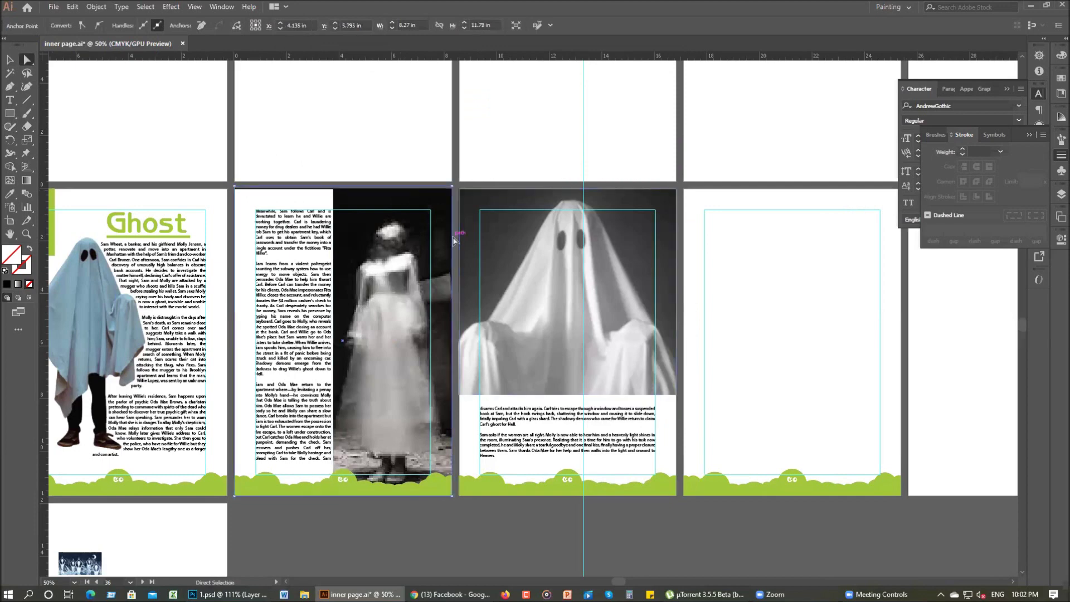
- Extend the top edge of the standing-ghost photo's clipping mask 0.1 in upward past the page edge
left_click(388, 247)
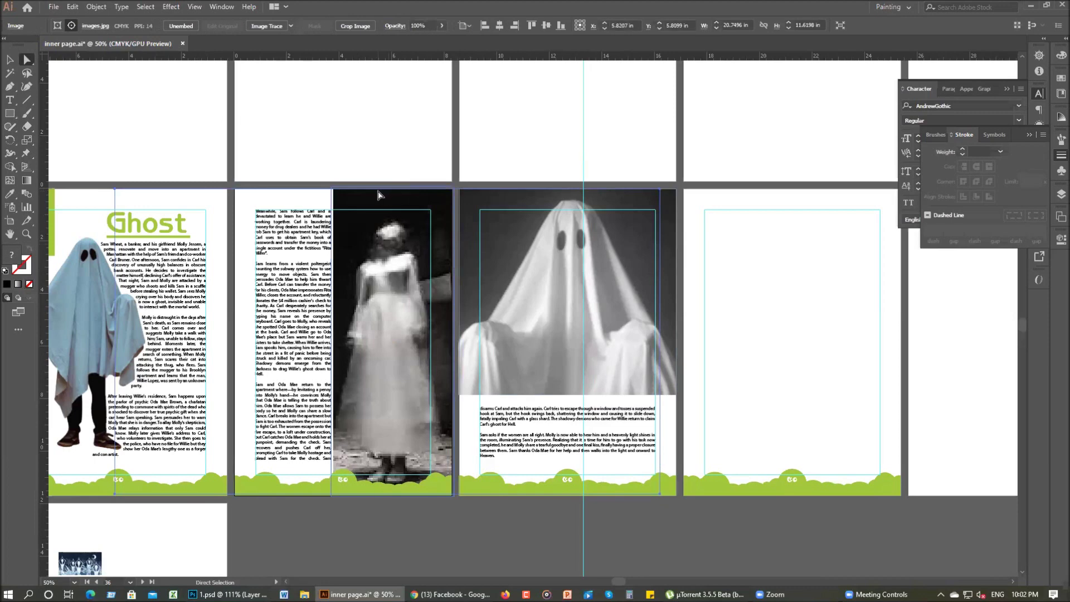
scroll(400, 186, "up", 5, "alt")
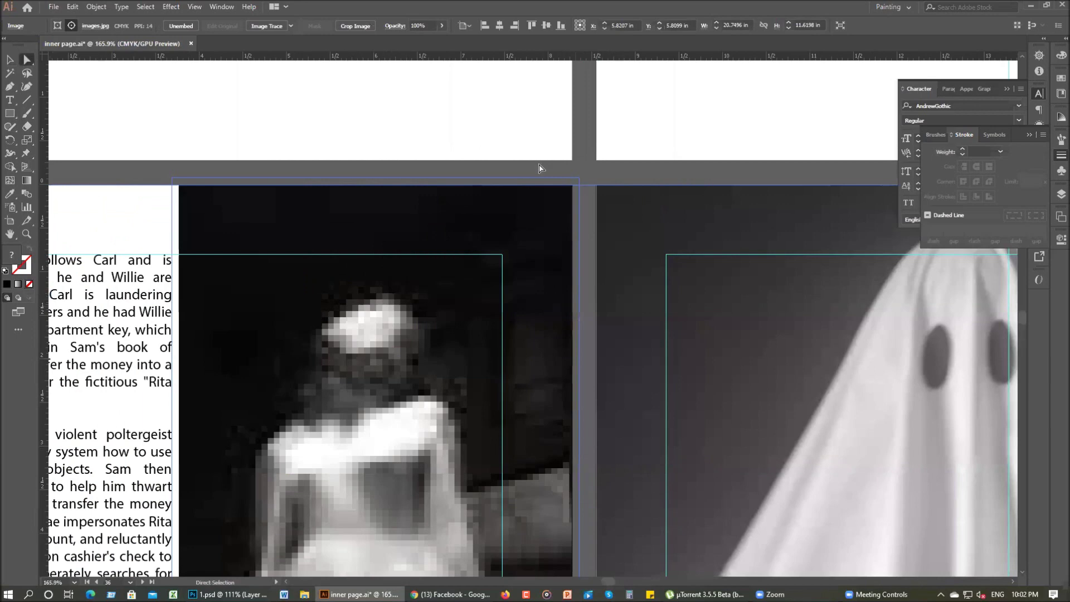
key("ctrl+shift+a")
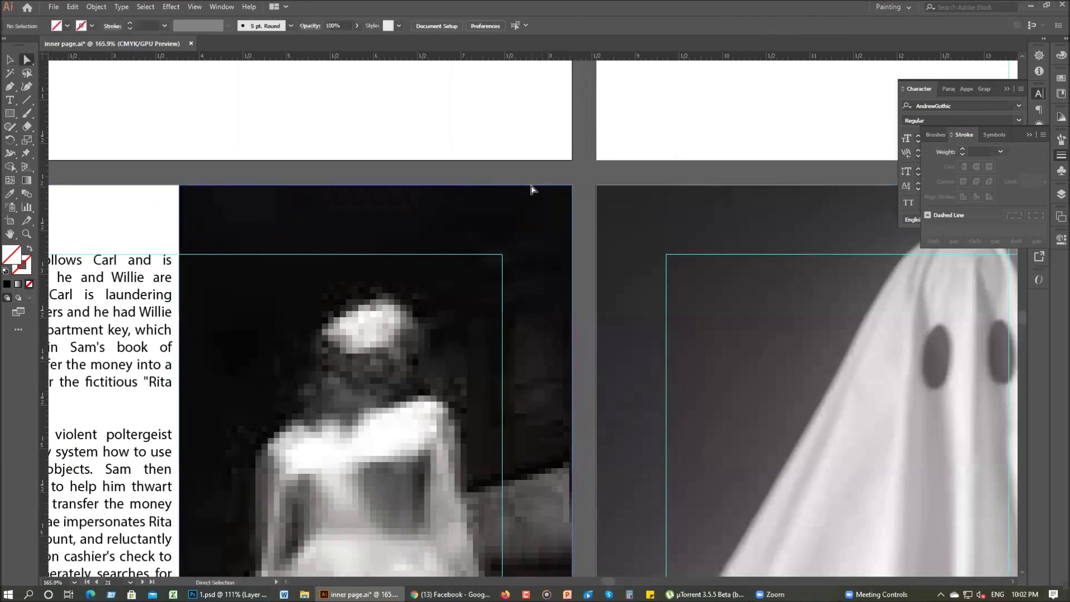
left_click(570, 196)
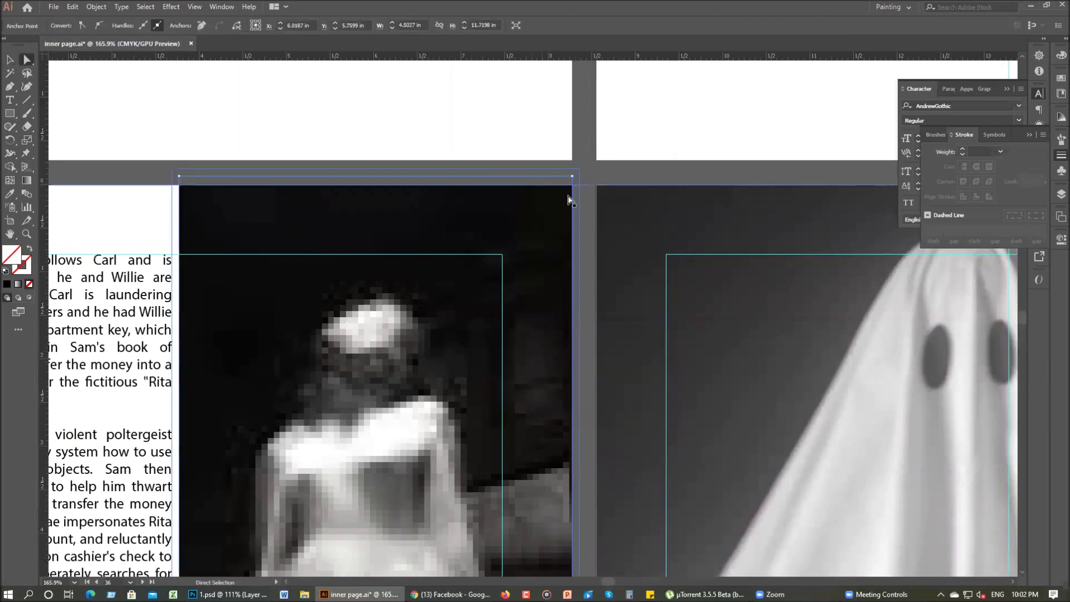
- Extend the outer side edge of the standing-ghost photo's clipping mask 0.1 in past the page, making it about 4.6 in wide
left_click(579, 241)
left_click(575, 234)
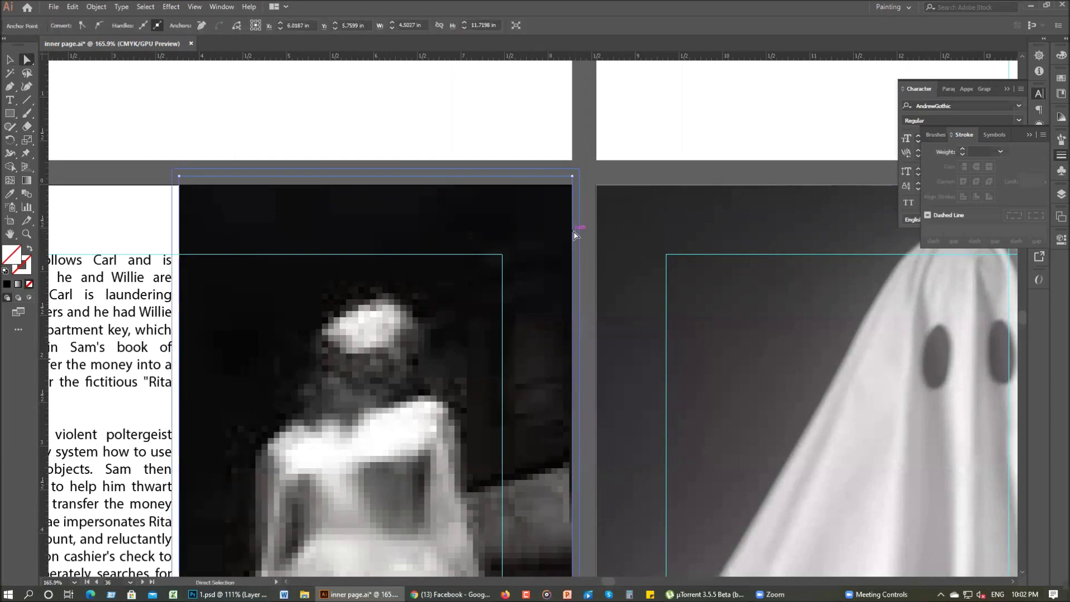
key("Right")
key("Right")
key("Right")
key("Right")
key("Right")
key("Right")
key("Right")
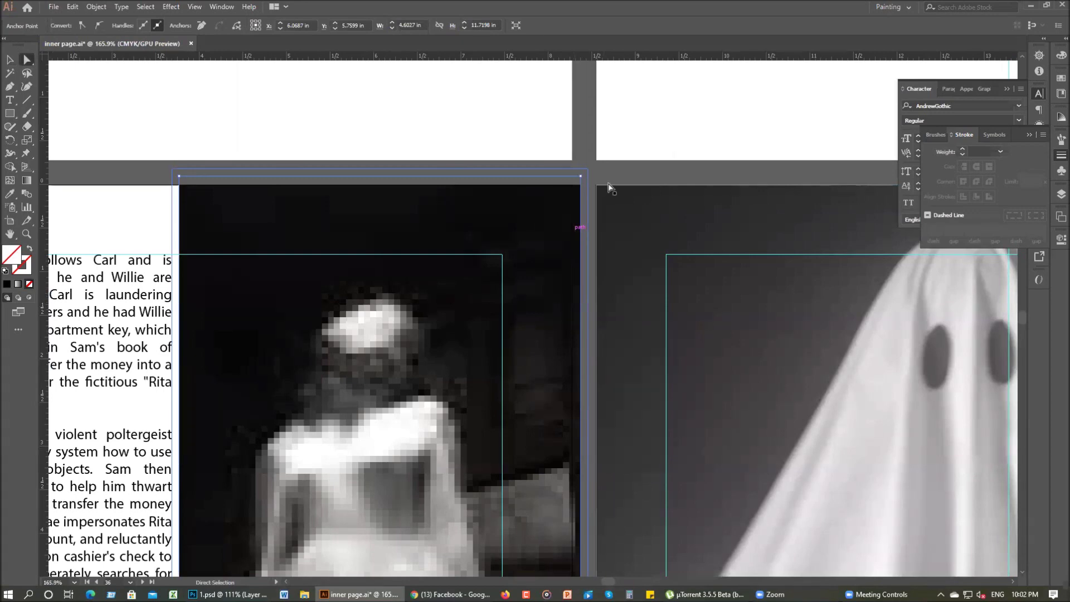
left_click(550, 188)
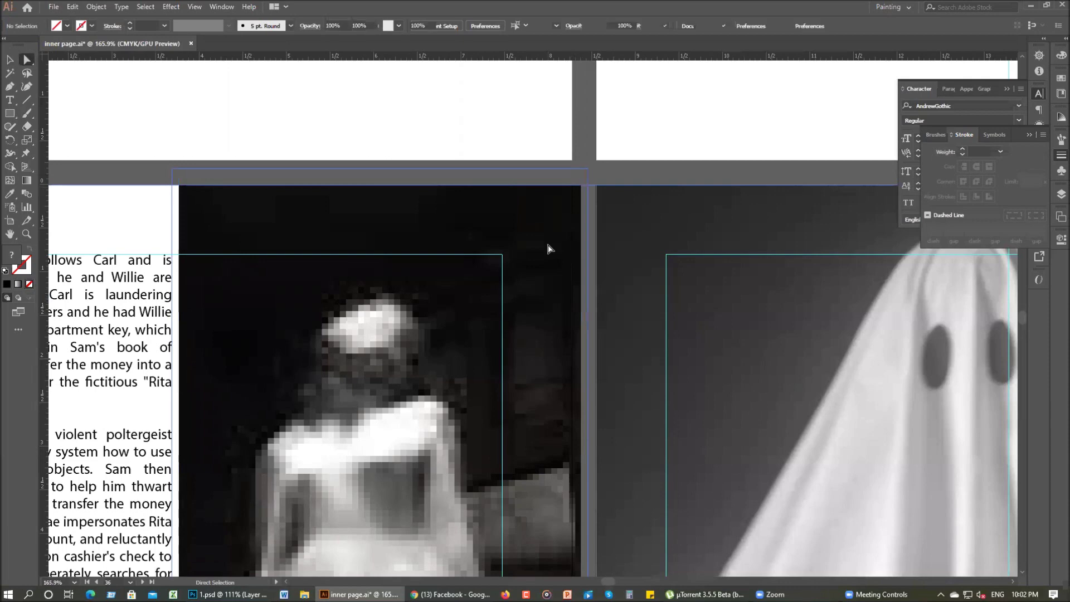
key("v")
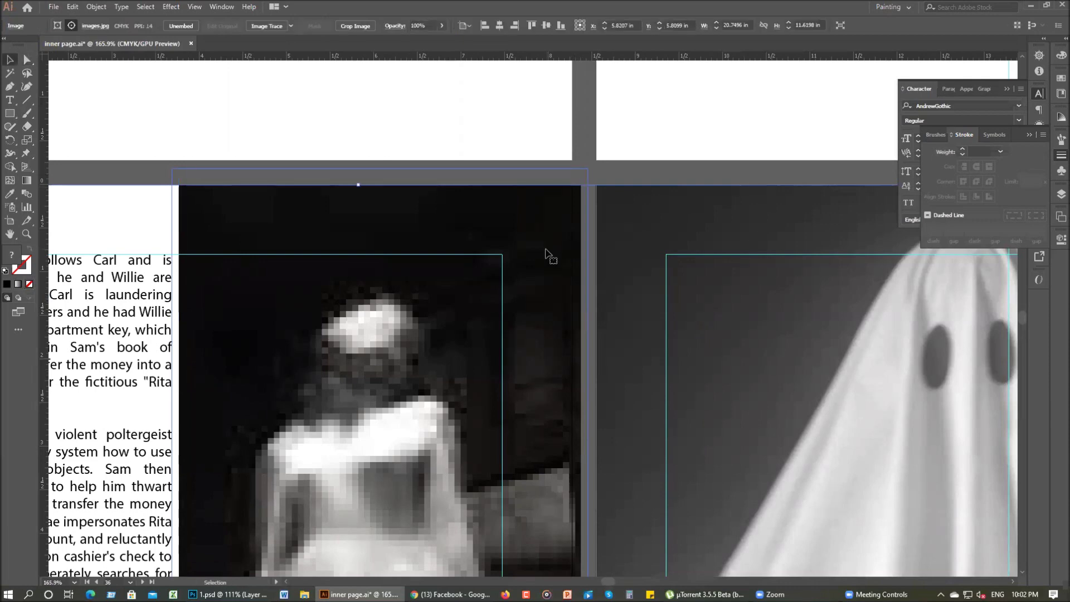
left_click(607, 182)
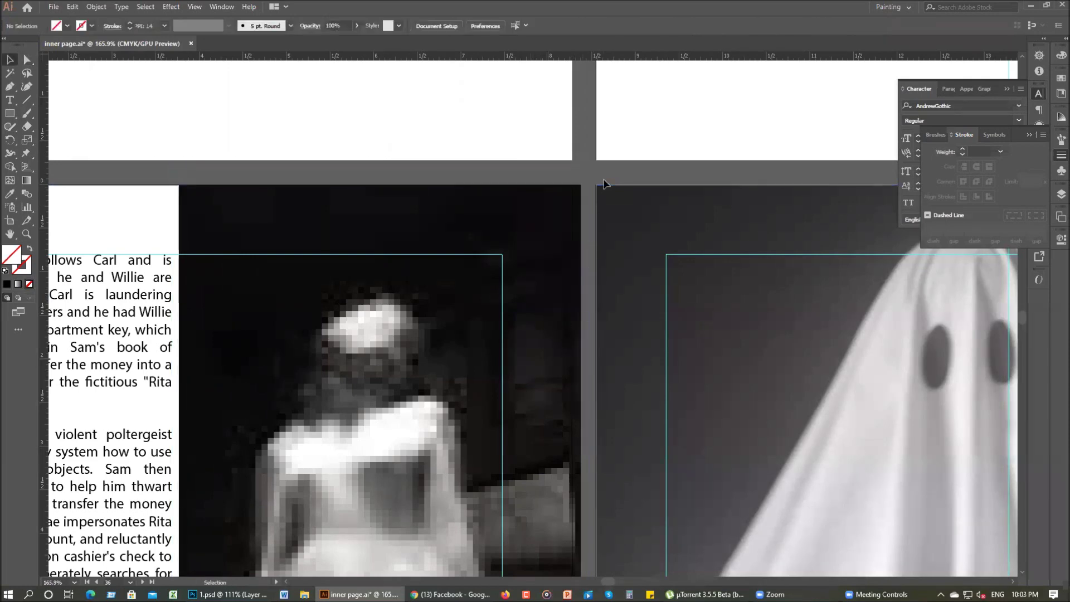
key("a")
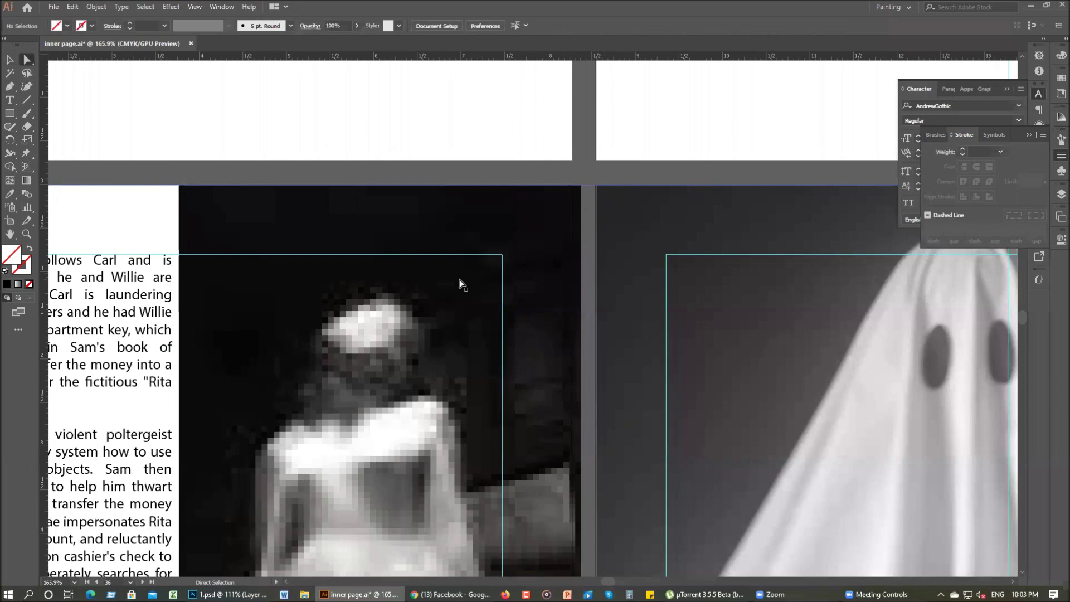
left_click(412, 193)
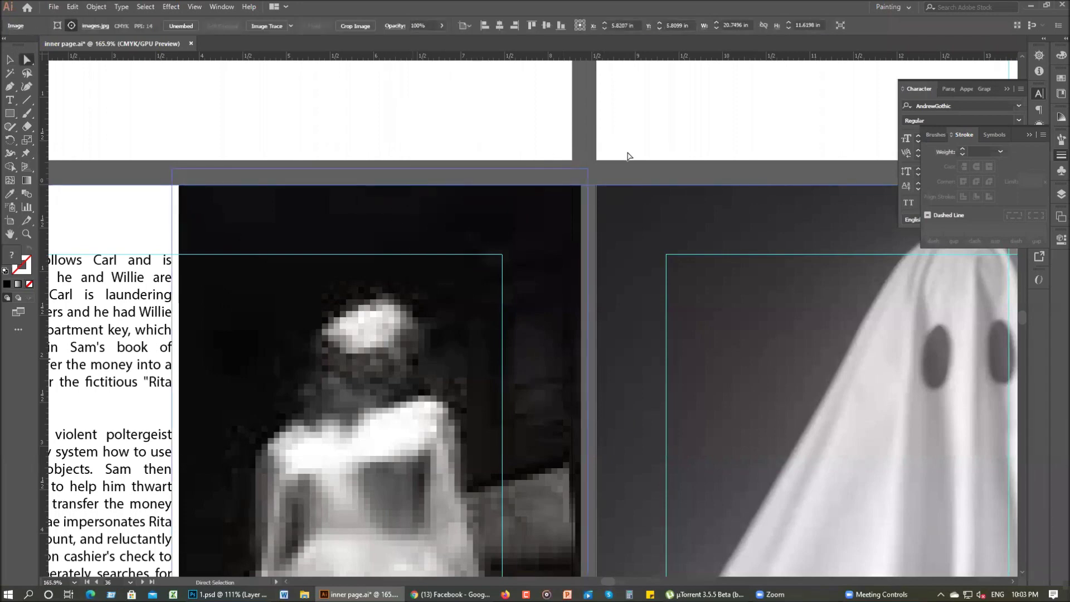
left_click(625, 170)
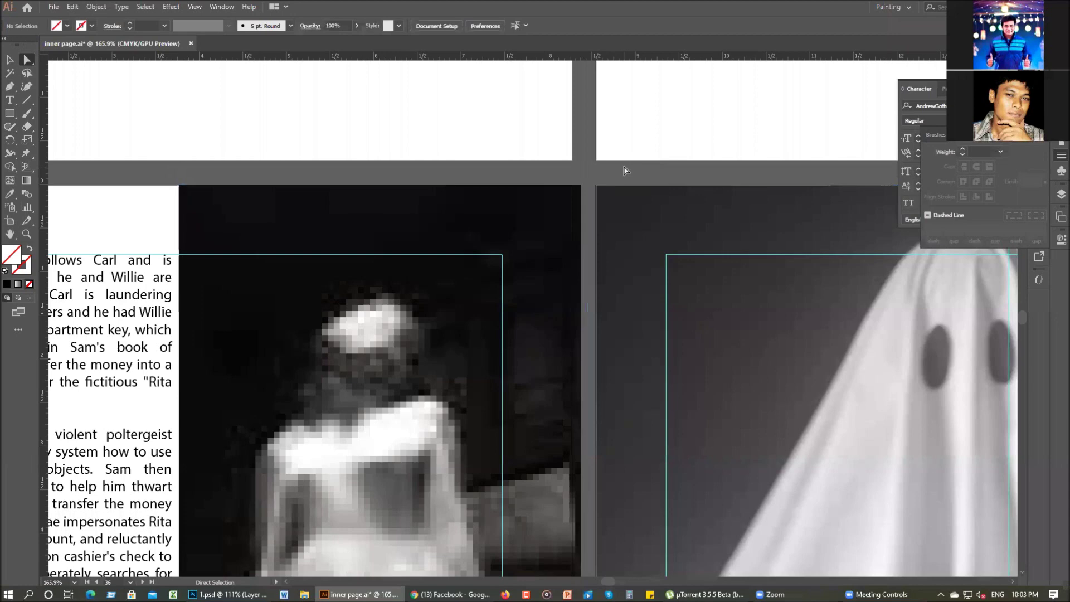
- Extend the large sheet-ghost photo and its clipping mask past the top and outer edges of the page for bleed
key("v")
key("ctrl+minus")
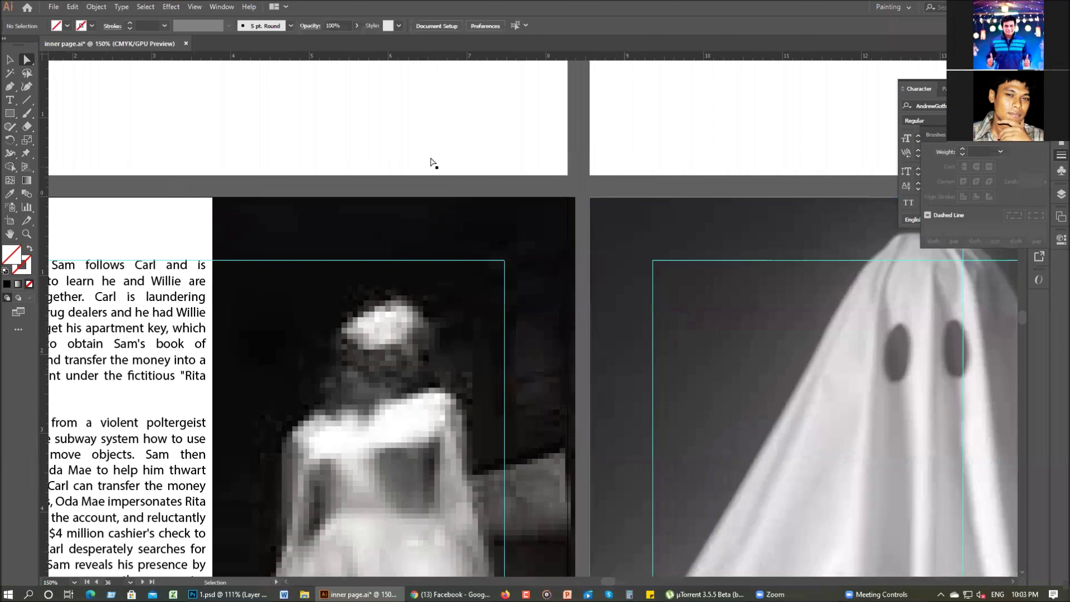
key("ctrl+minus")
key("ctrl+minus")
scroll(337, 197, "up", 3)
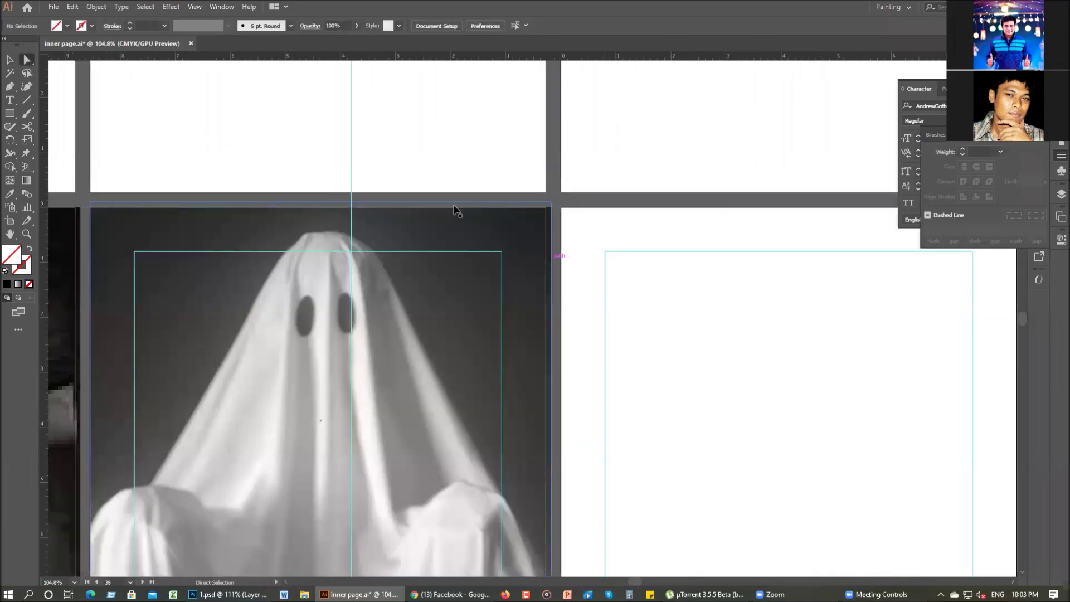
left_click_drag(456, 211, 456, 205)
key("v")
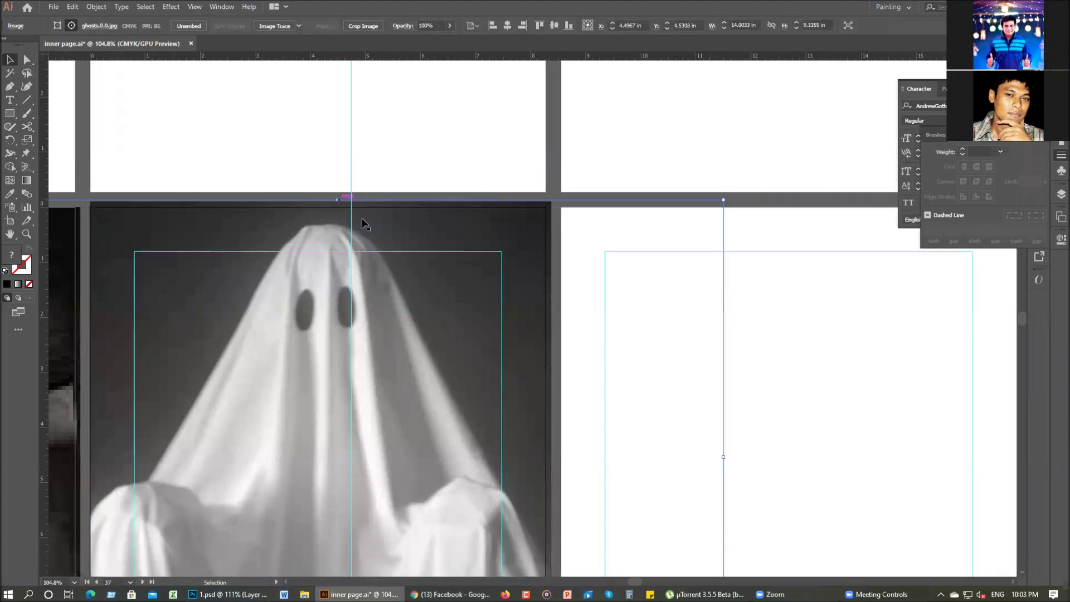
left_click(360, 204)
scroll(362, 208, "up", 4)
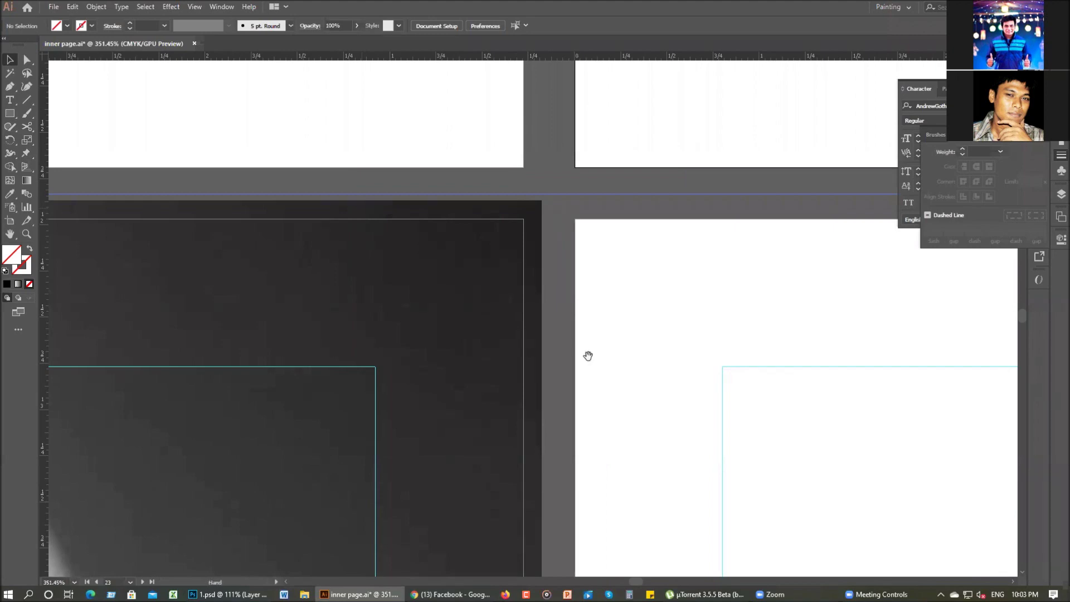
- Undo the bleed extensions on the sheet-ghost and standing-ghost photos and clear the selection
scroll(588, 355, "left", 5)
scroll(589, 361, "down", 6)
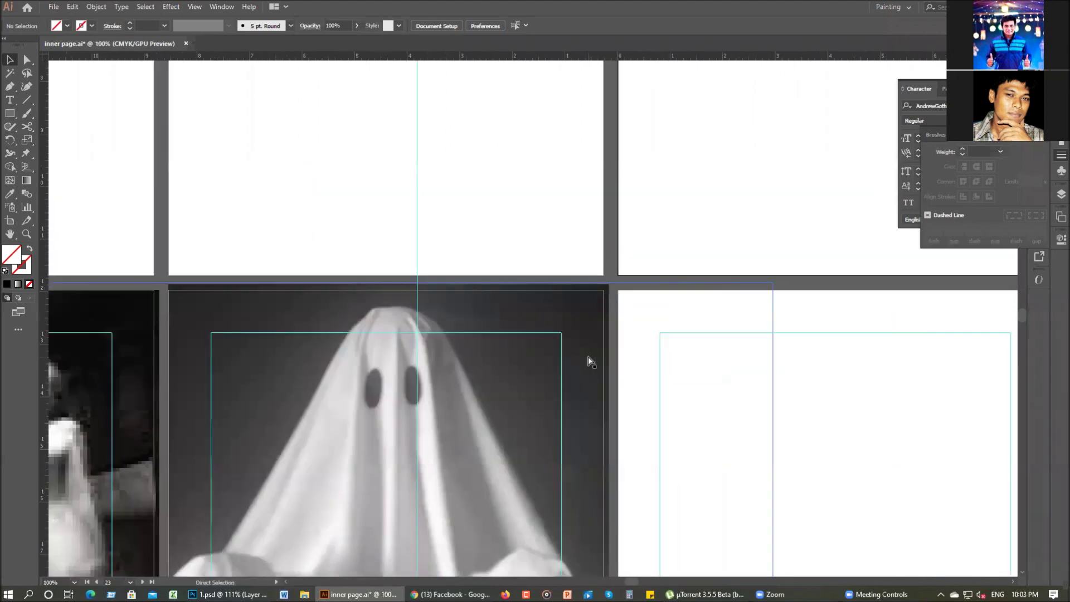
scroll(590, 361, "down", 1)
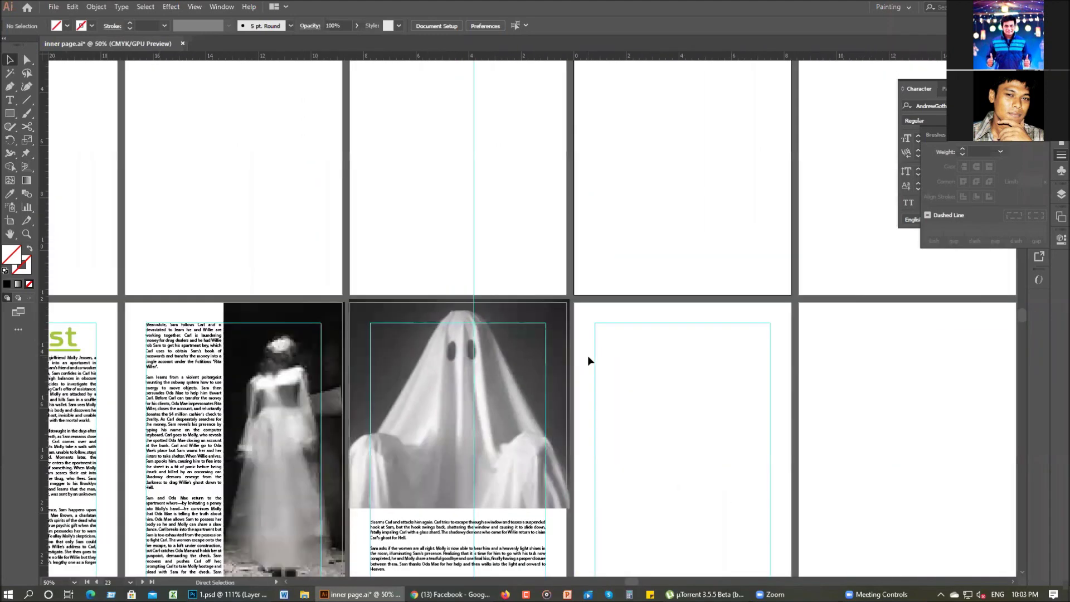
key("v")
left_click_drag(696, 466, 635, 413)
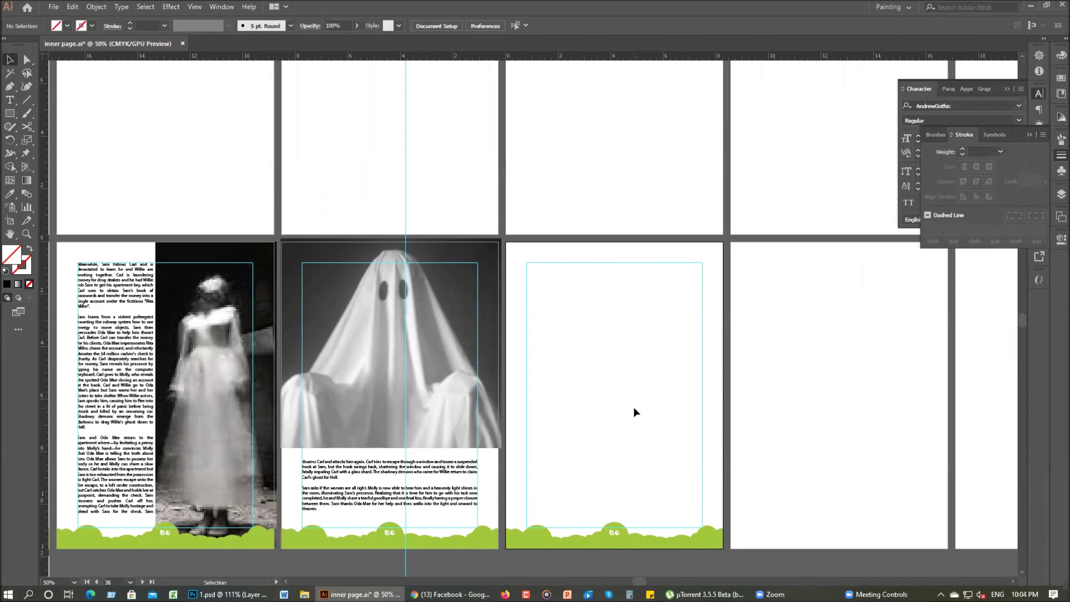
key("a")
key("ctrl+z")
key("ctrl+z")
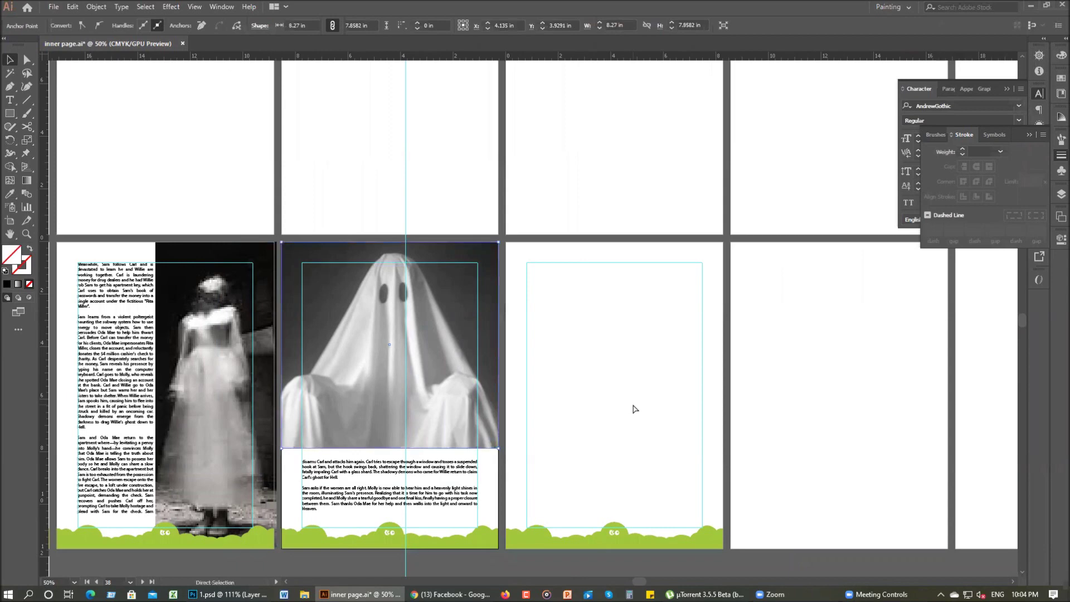
key("ctrl+z")
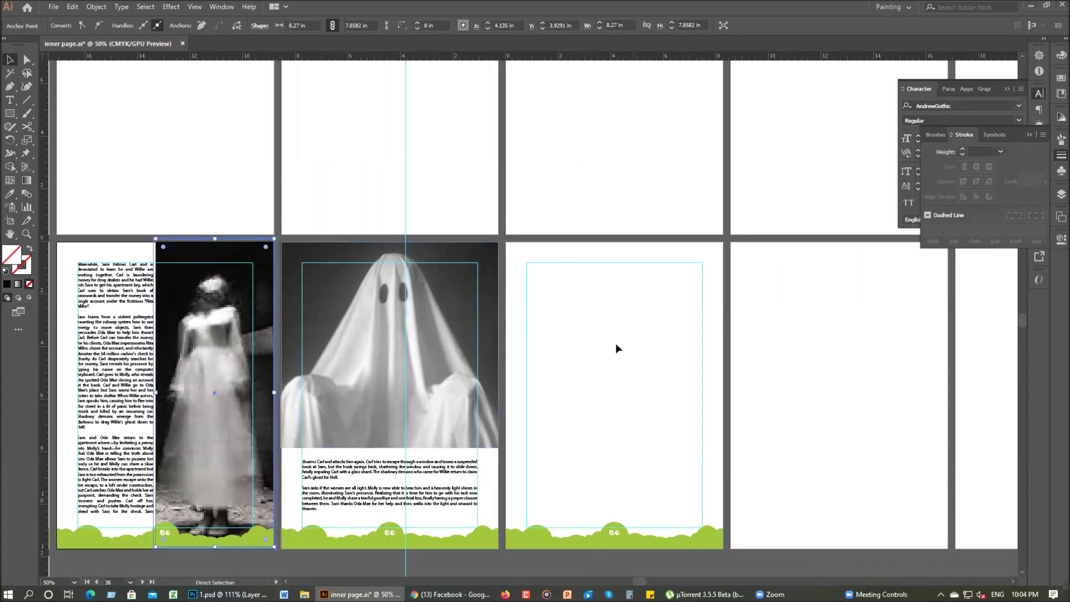
key("ctrl+z")
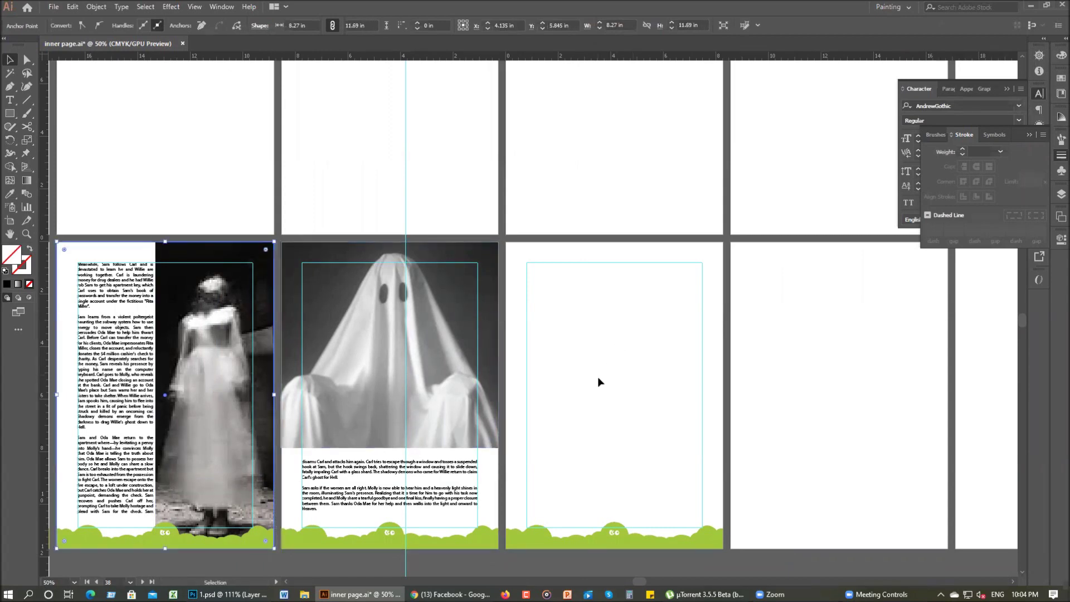
left_click(595, 466)
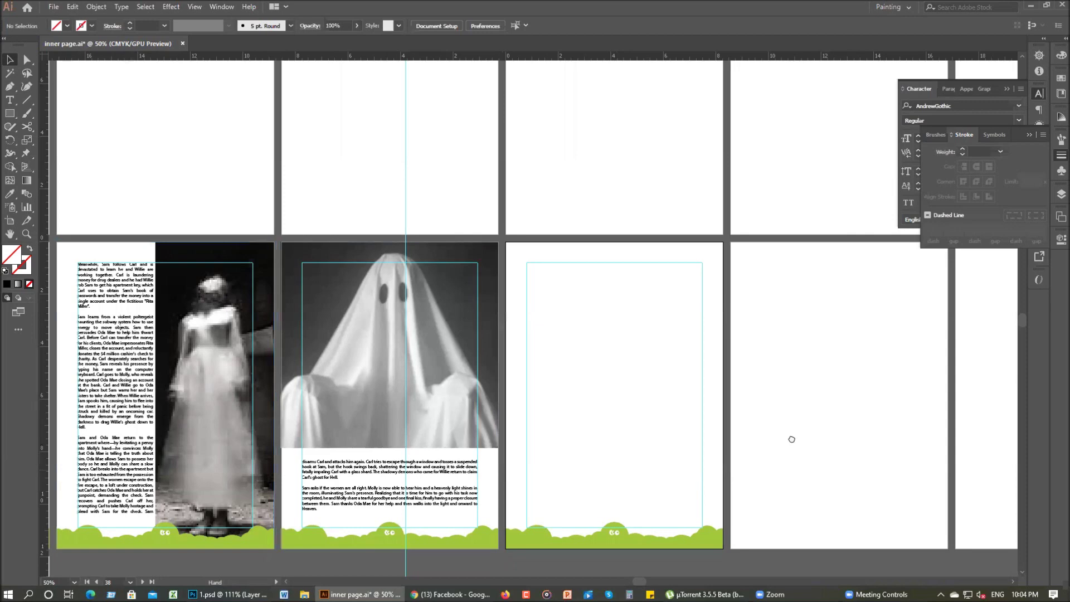
- Widen the first story text frame on the Ghost title page to the inner margin guide, behind the cut-out ghost
scroll(792, 439, "left", 5)
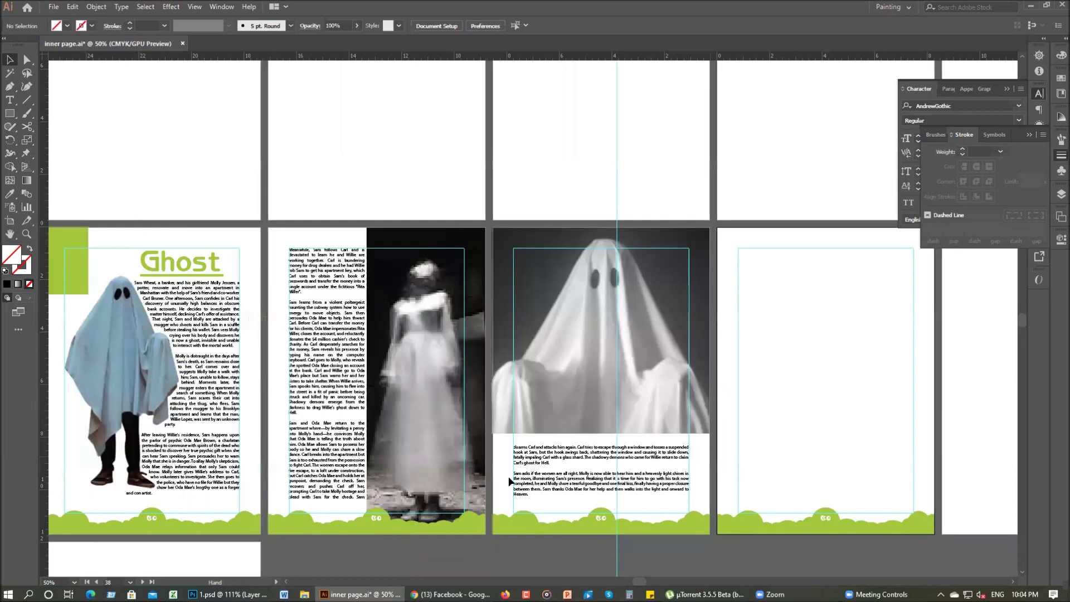
scroll(515, 481, "left", 2)
scroll(184, 192, "left", 1)
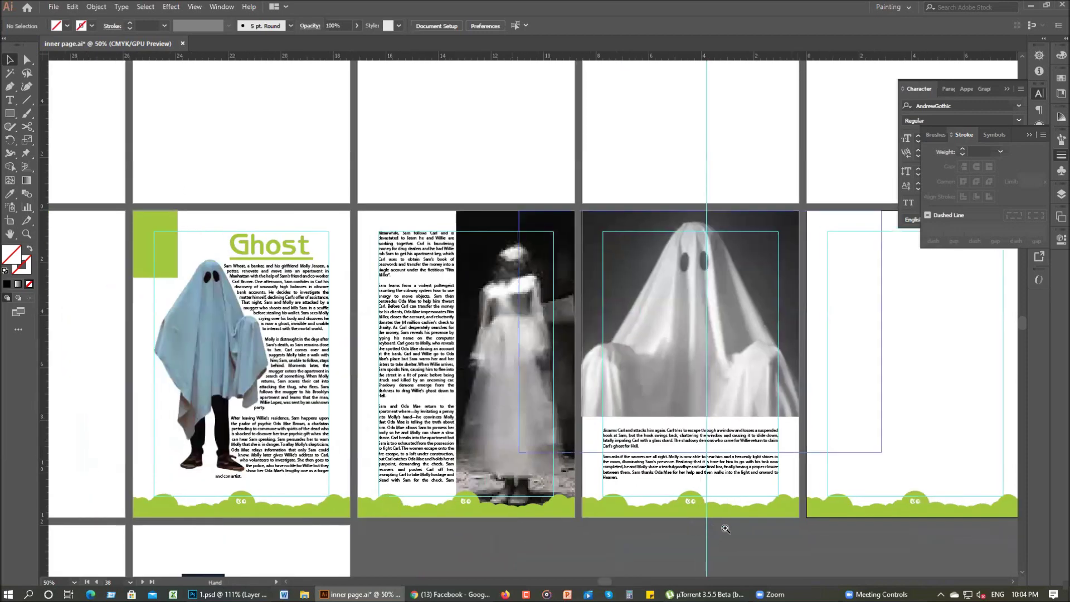
scroll(611, 518, "left", 2)
scroll(611, 518, "up", 1)
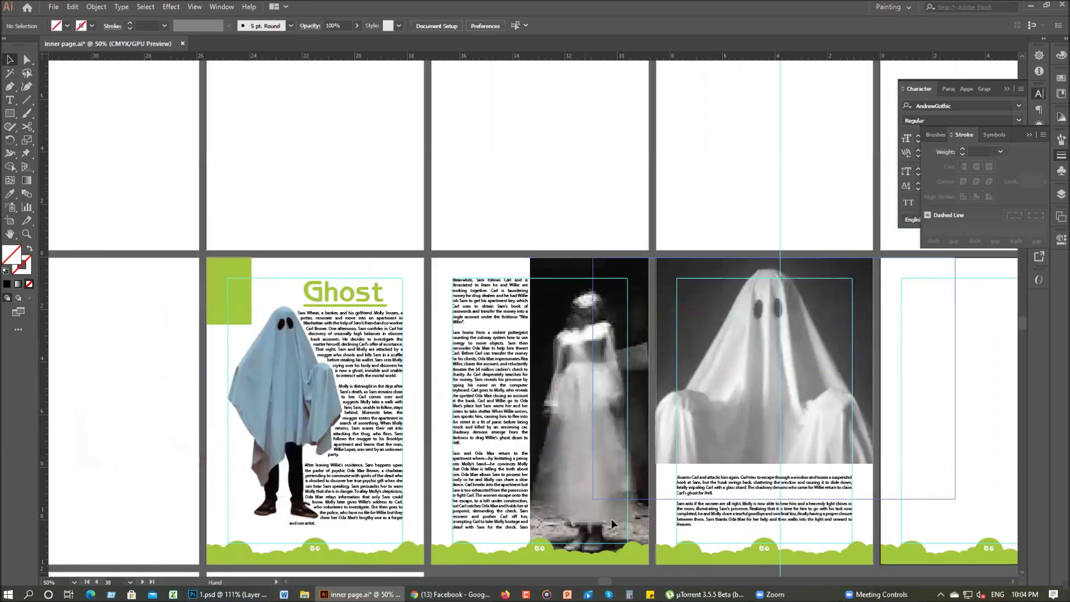
scroll(611, 519, "down", 2)
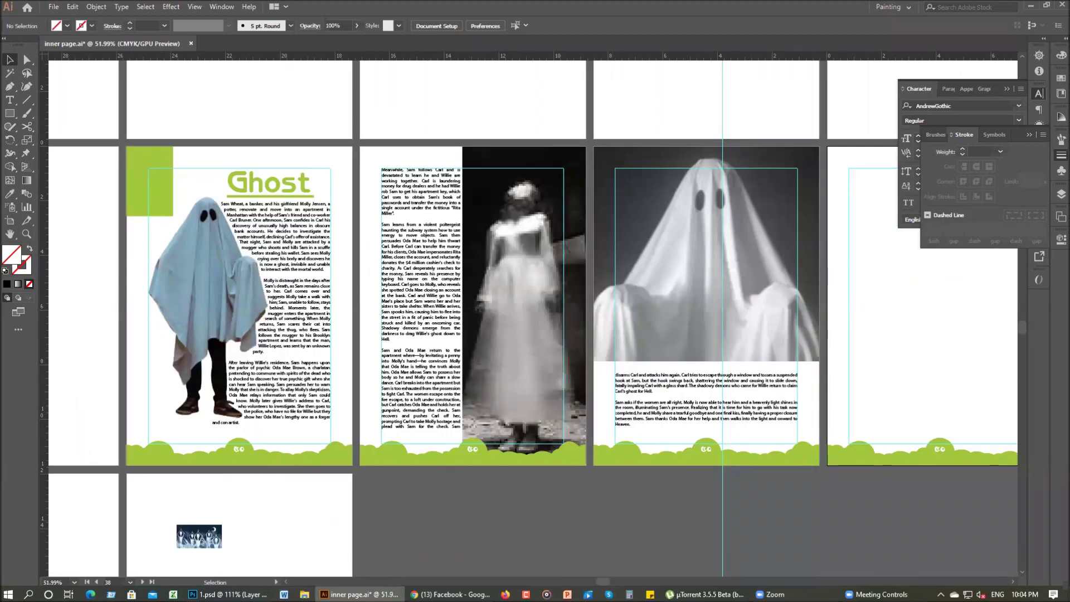
left_click(297, 295)
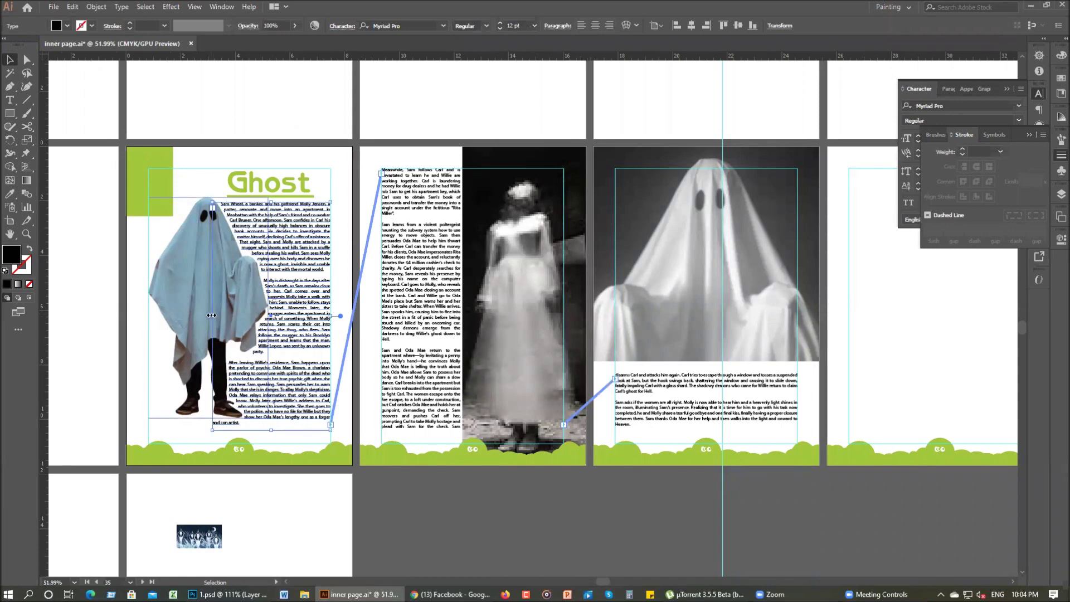
left_click_drag(212, 315, 142, 319)
mouse_move(142, 320)
left_mouse_down()
mouse_move(152, 317)
mouse_move(141, 316)
left_mouse_up()
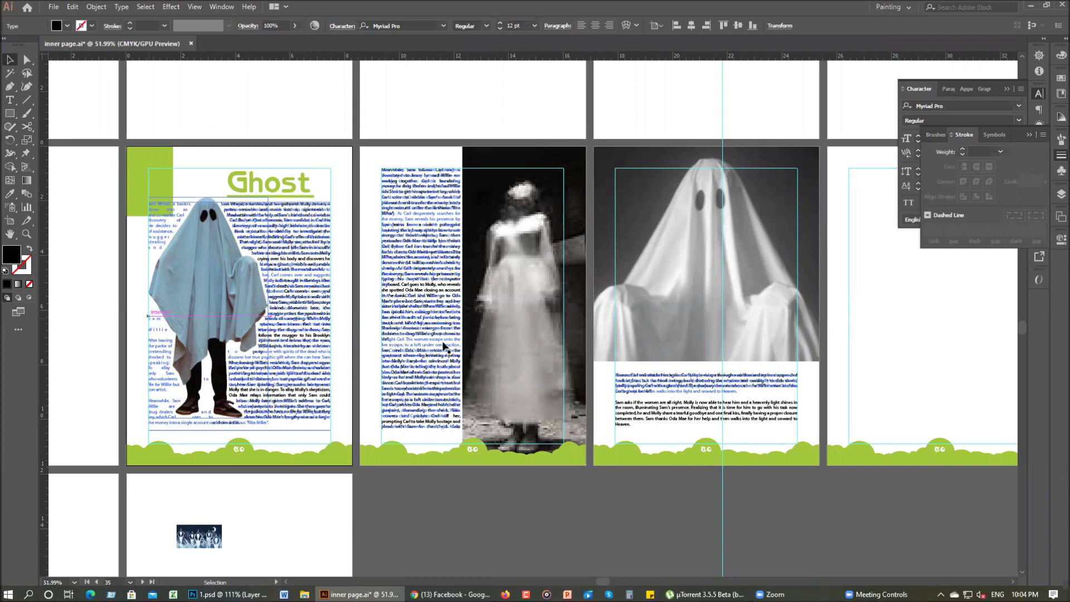
- Left-align the paragraph text in the title page's story frame and deselect it
scroll(444, 346, "up", 5)
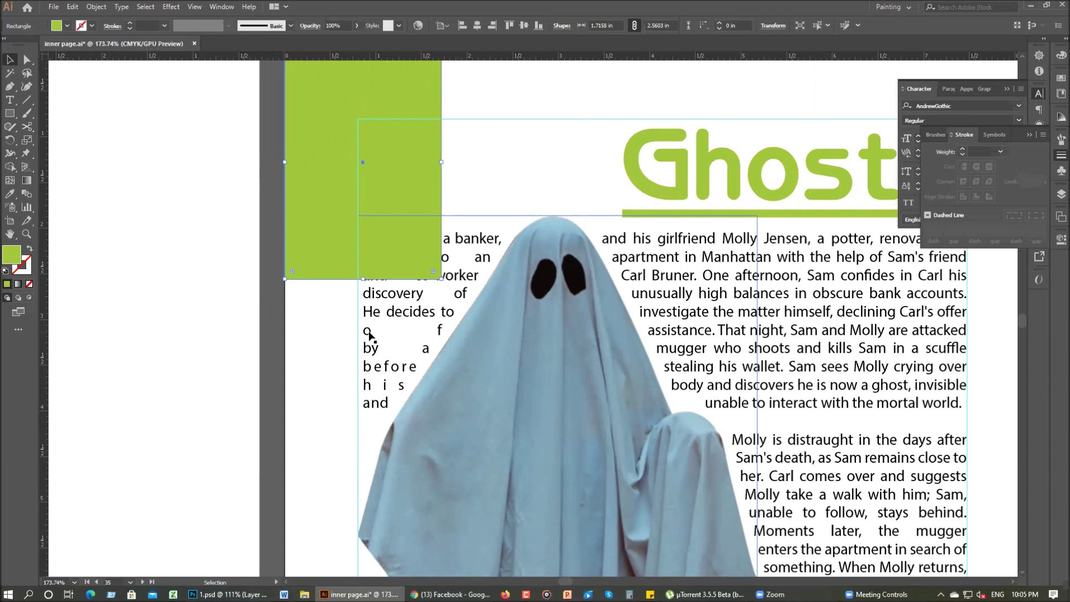
left_click(322, 360)
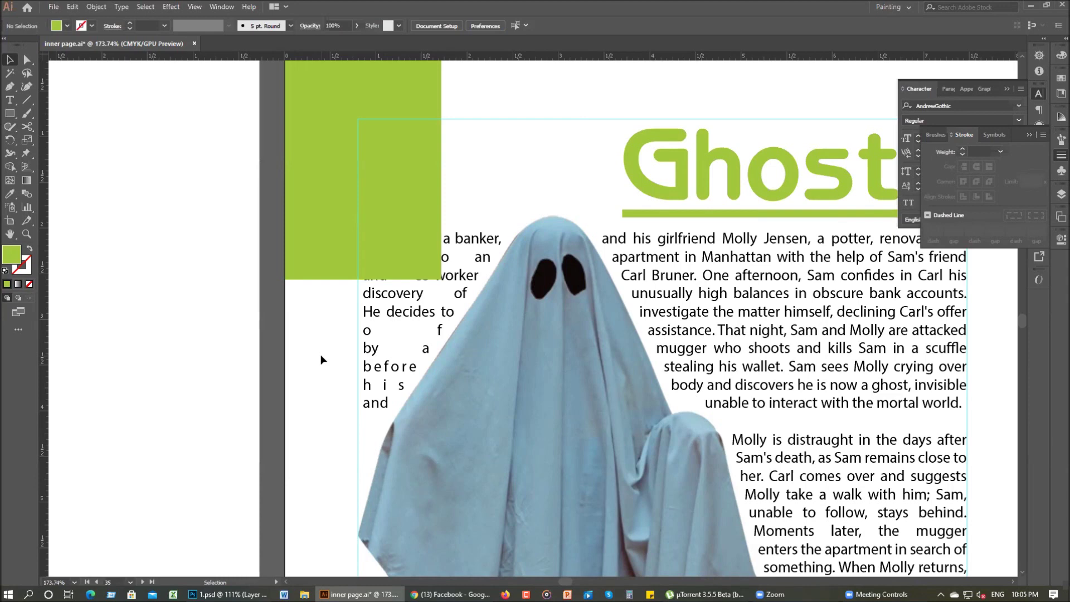
left_click(782, 349)
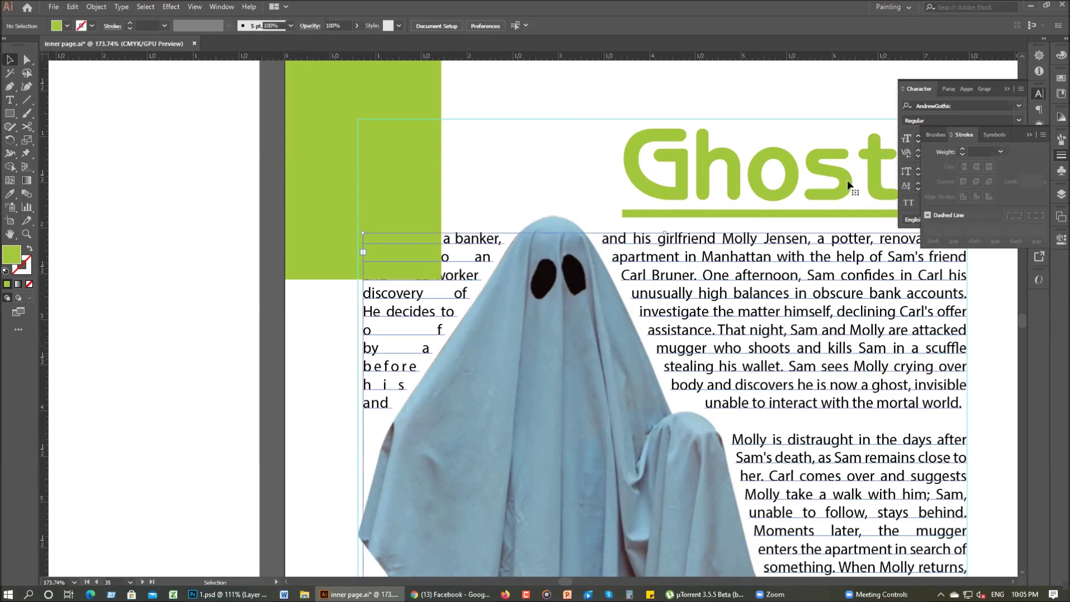
left_click(1041, 110)
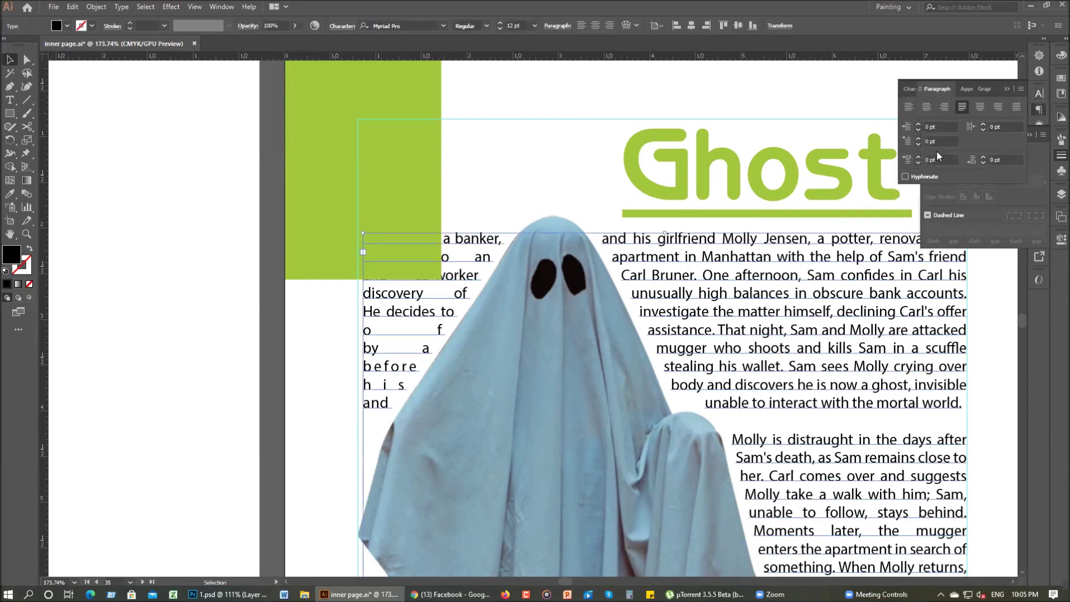
left_click(911, 110)
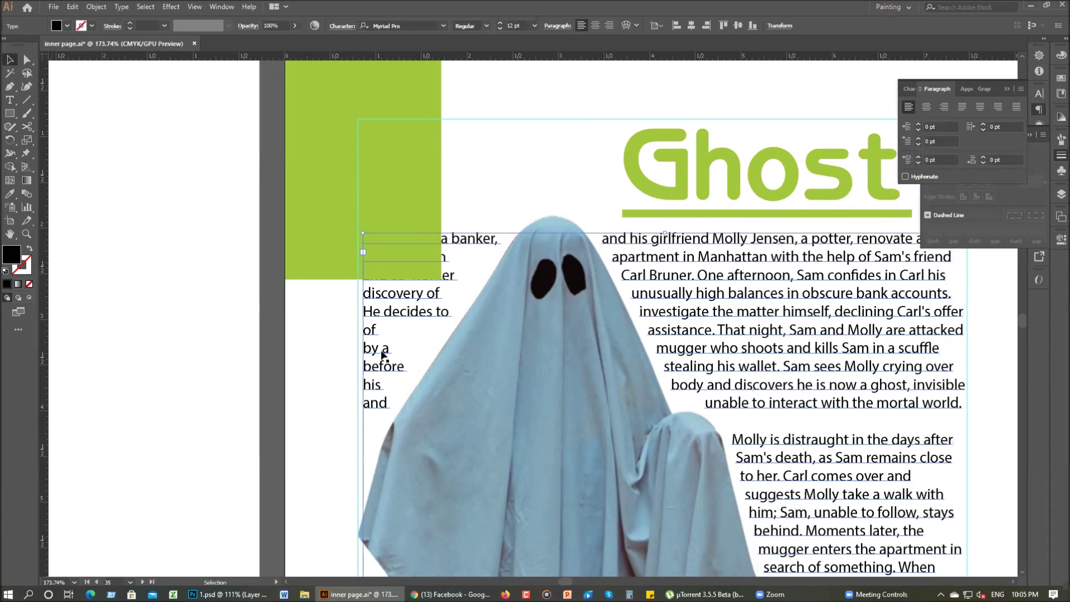
left_click(301, 359)
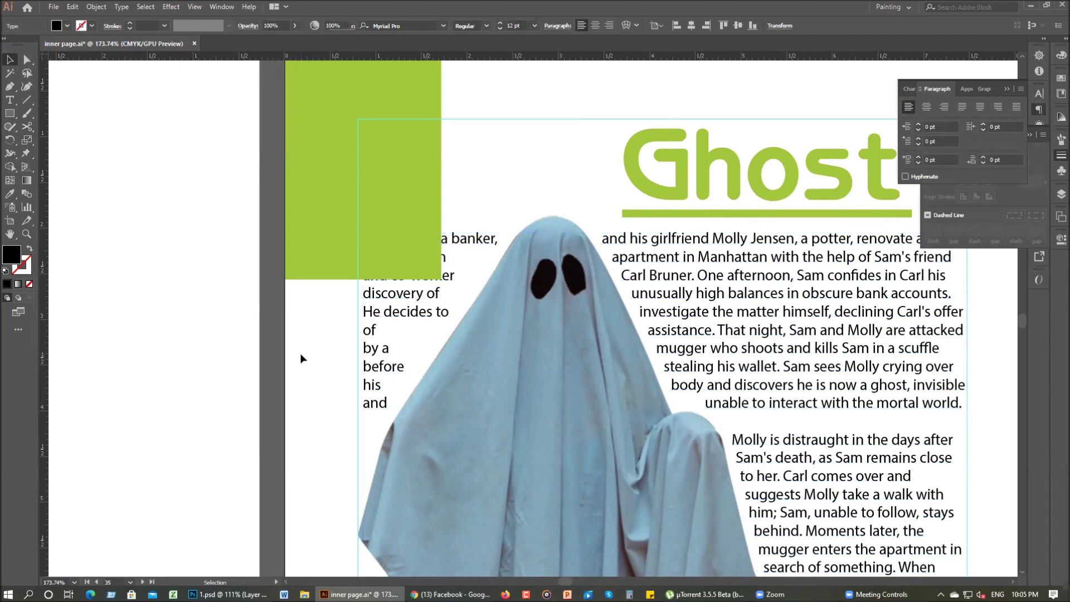
- Examine how the left-aligned story text wraps around the cut-out ghost from the title down to the footer
key("space")
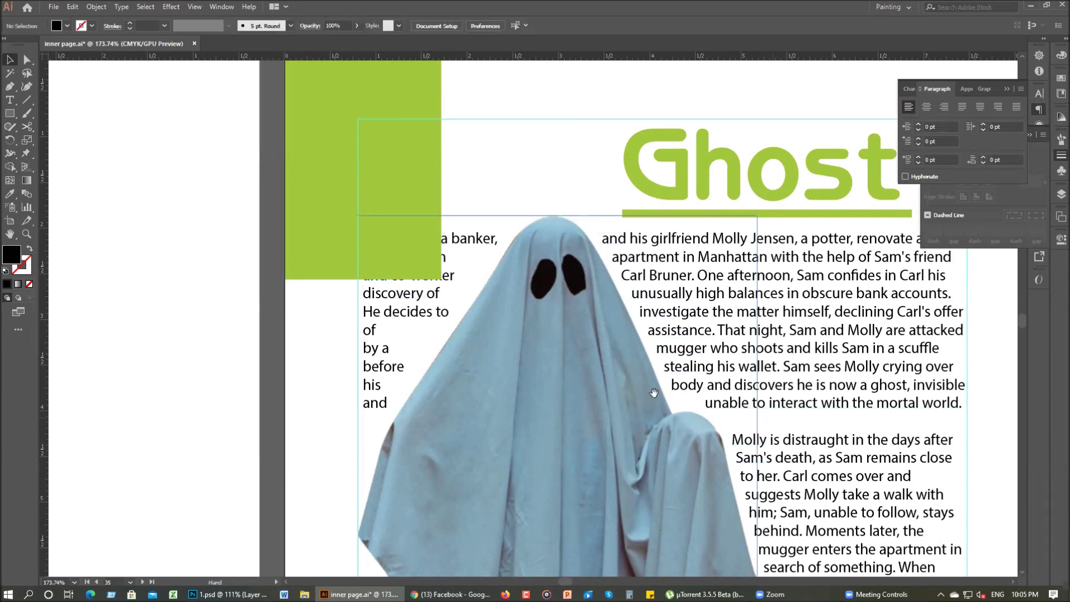
scroll(654, 393, "right", 3)
scroll(655, 393, "down", 1)
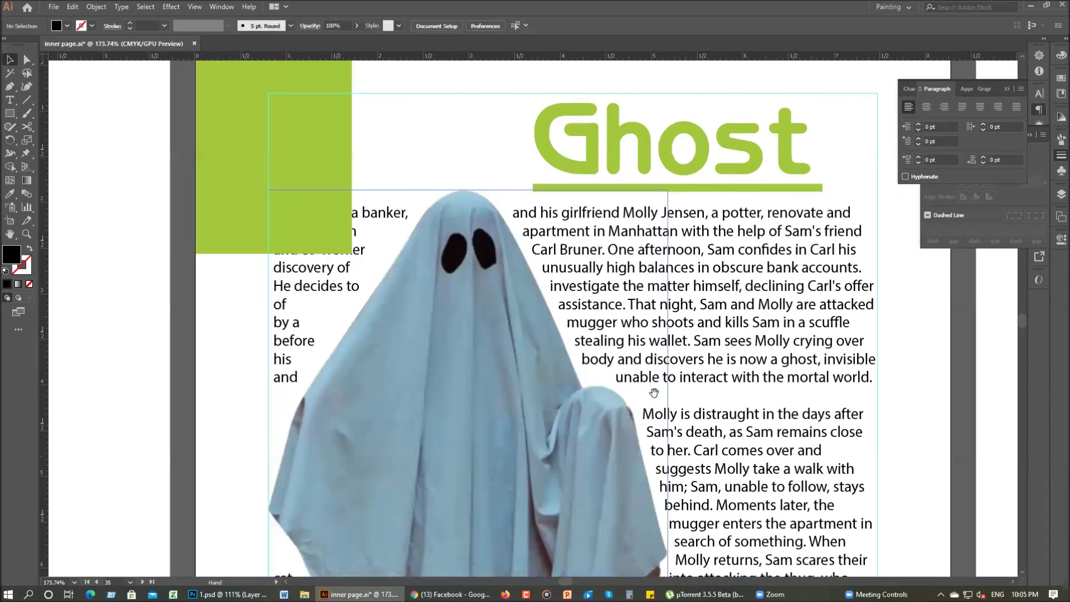
scroll(655, 394, "right", 1)
scroll(654, 393, "down", 1)
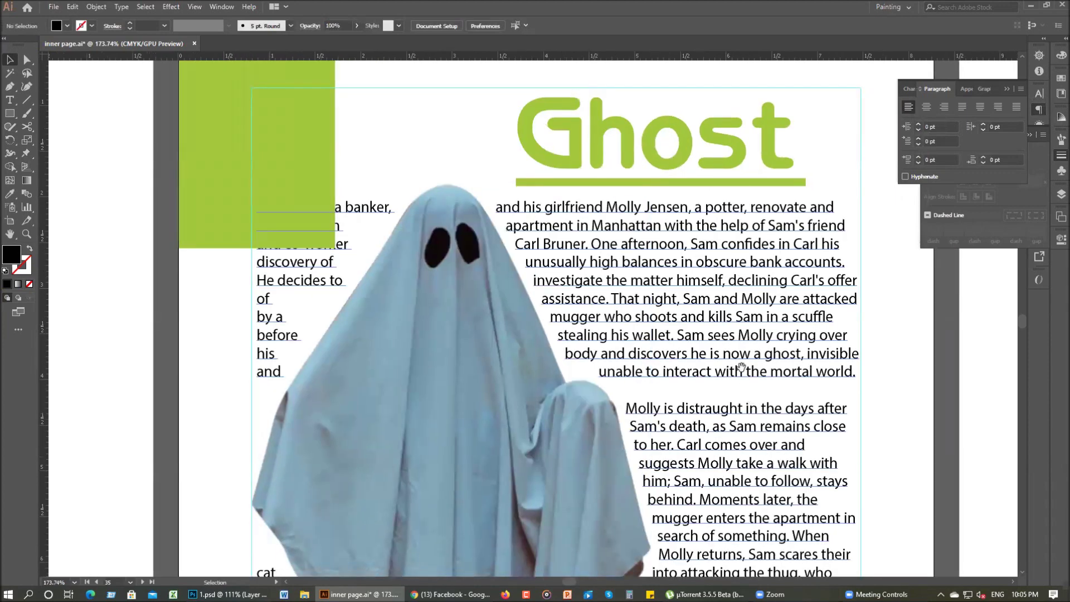
left_click(819, 410)
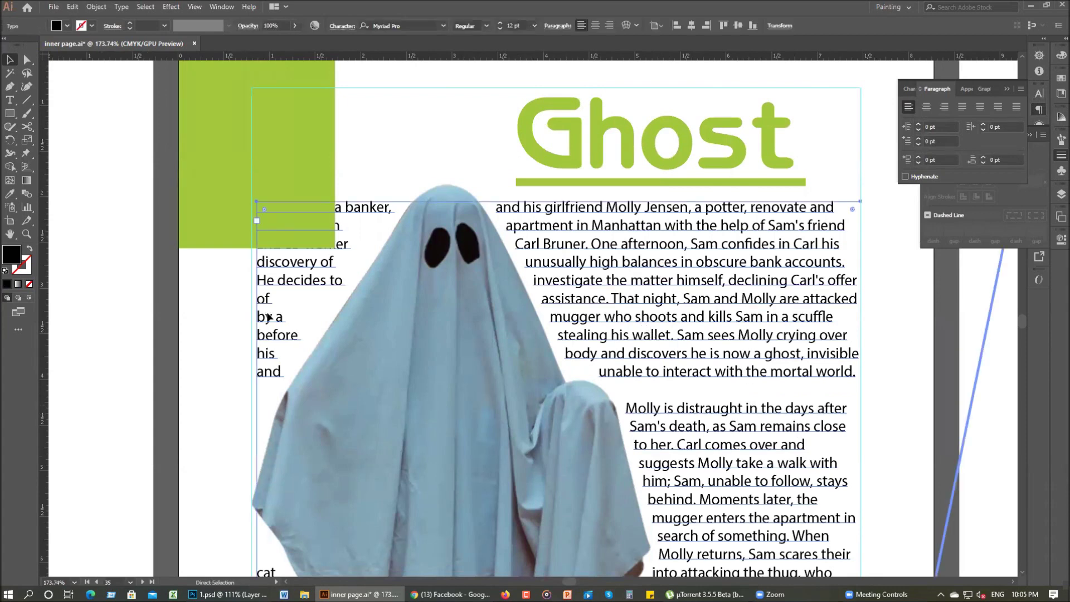
key("ctrl+minus")
scroll(268, 316, "down", 5)
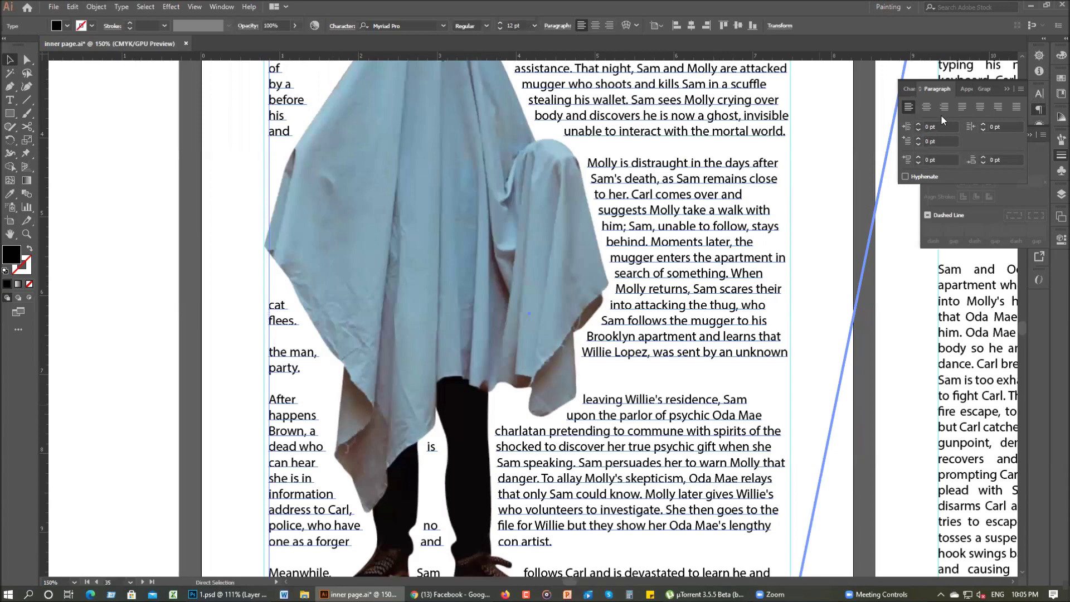
key("ctrl+minus")
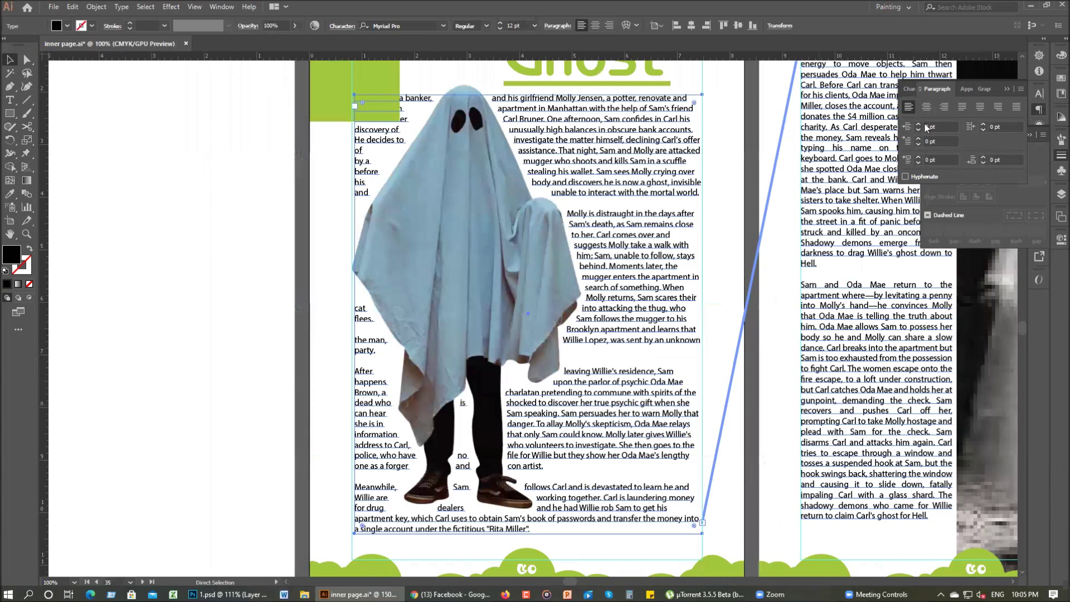
- Undo the left alignment and try centring the title page's story text before restoring justified alignment
key("ctrl+z")
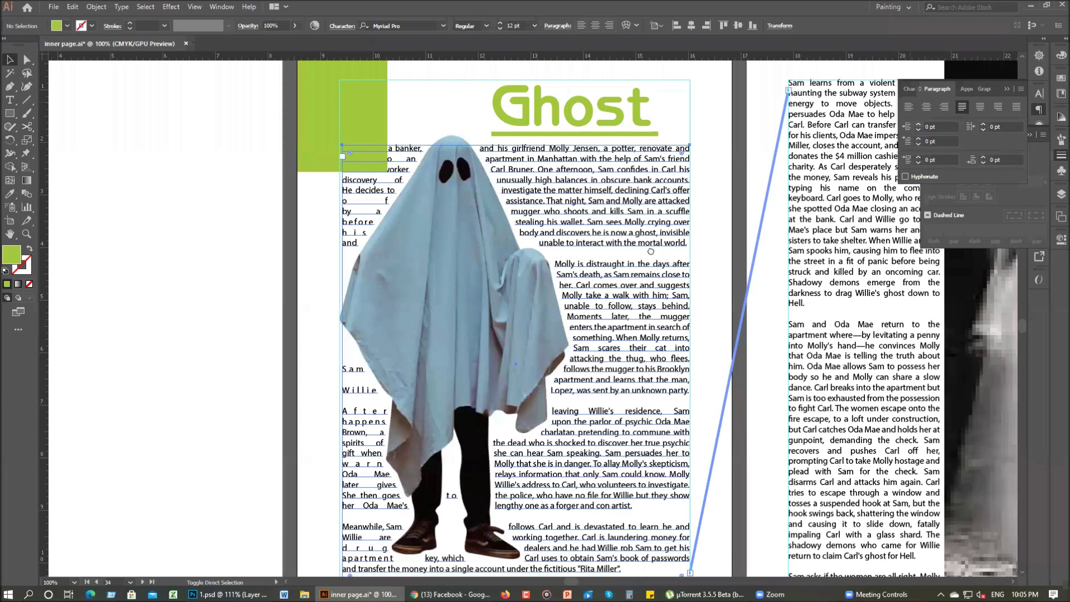
key("ctrl+shift+c")
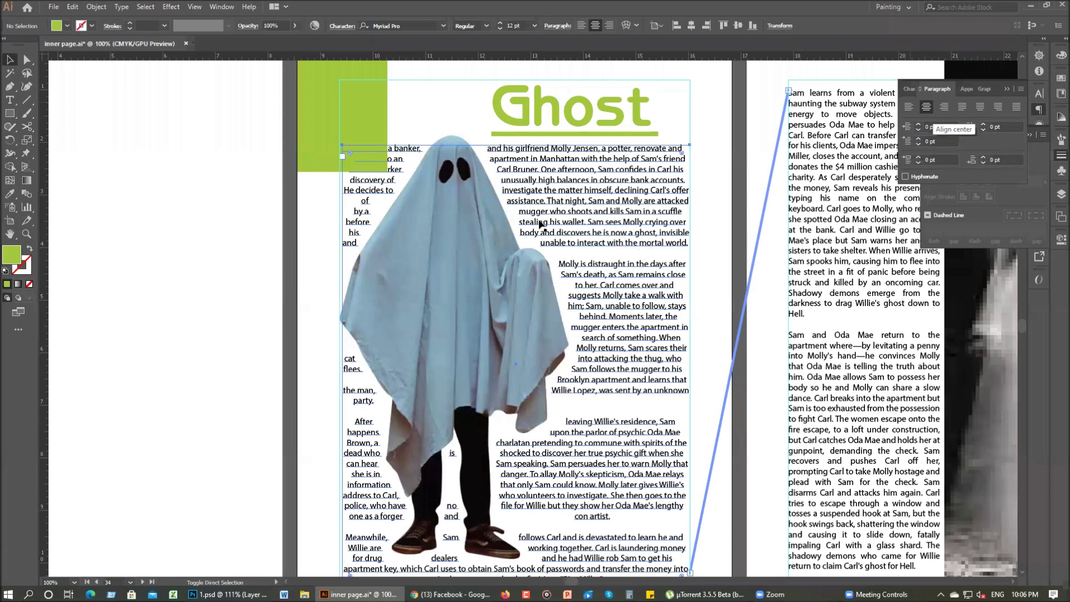
key("ctrl+shift+j")
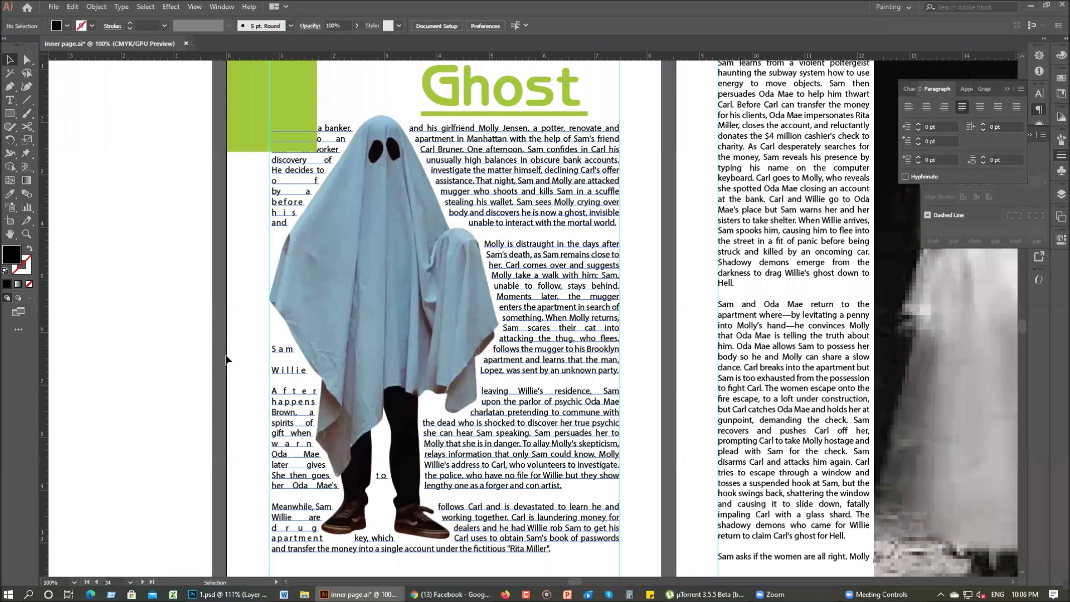
- Narrow the title page's story frame to start near the middle of the cut-out ghost, and clear the selection
left_click(377, 356)
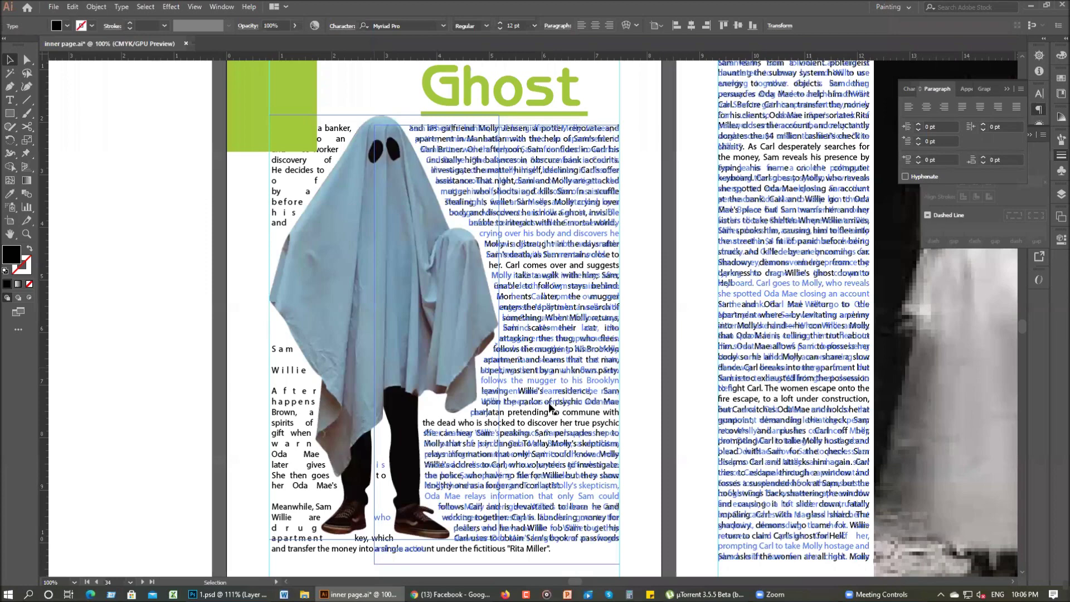
left_click(421, 345)
key("ctrl+minus")
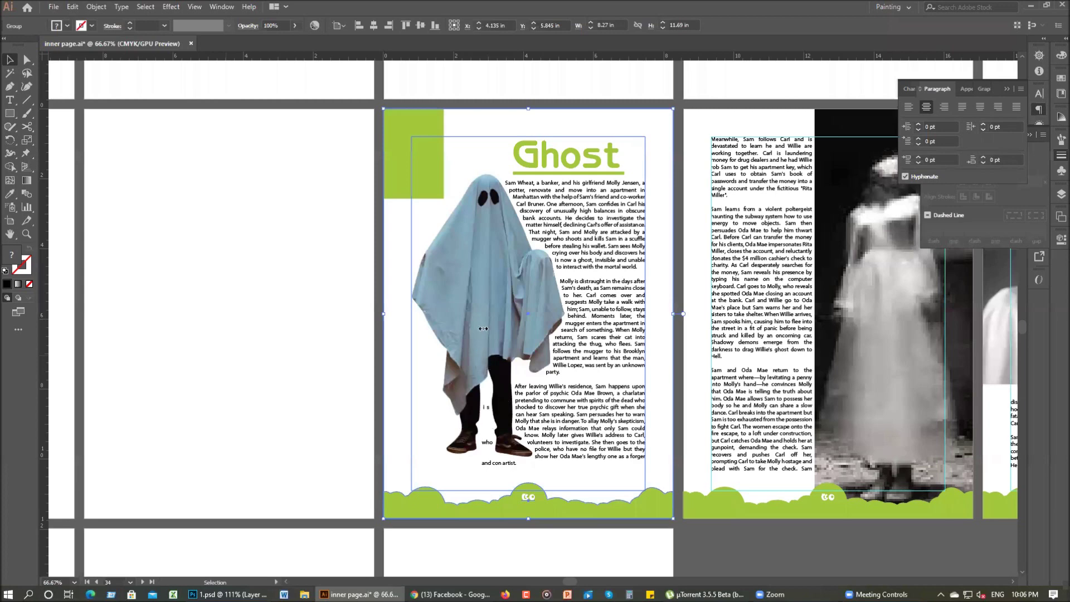
key("ctrl+shift+a")
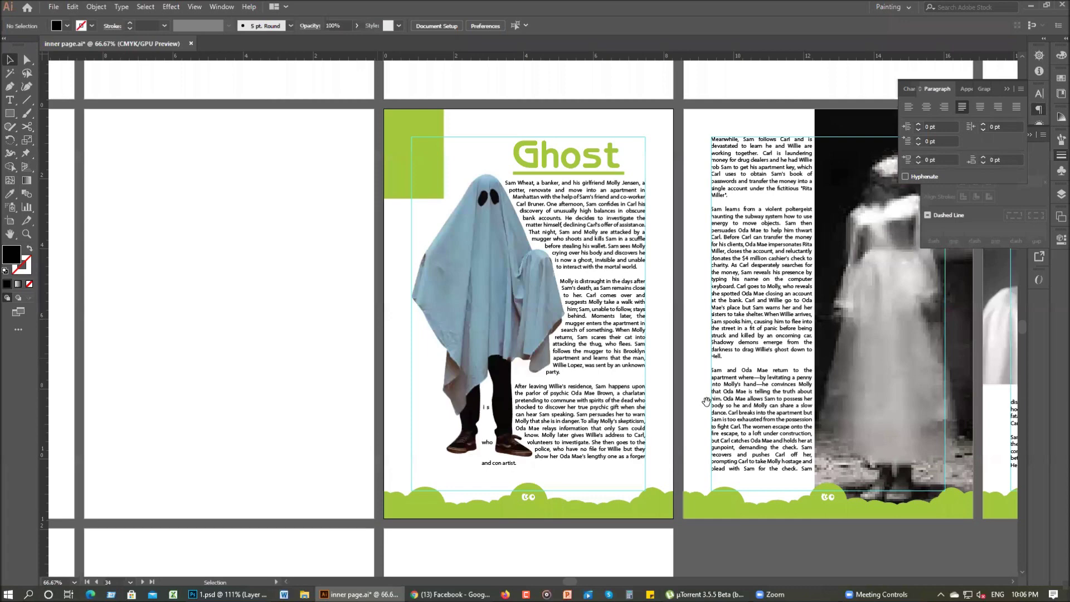
- Examine the threaded story frames on the title page and the following ghost photo pages, leaving nothing selected
left_click(452, 442)
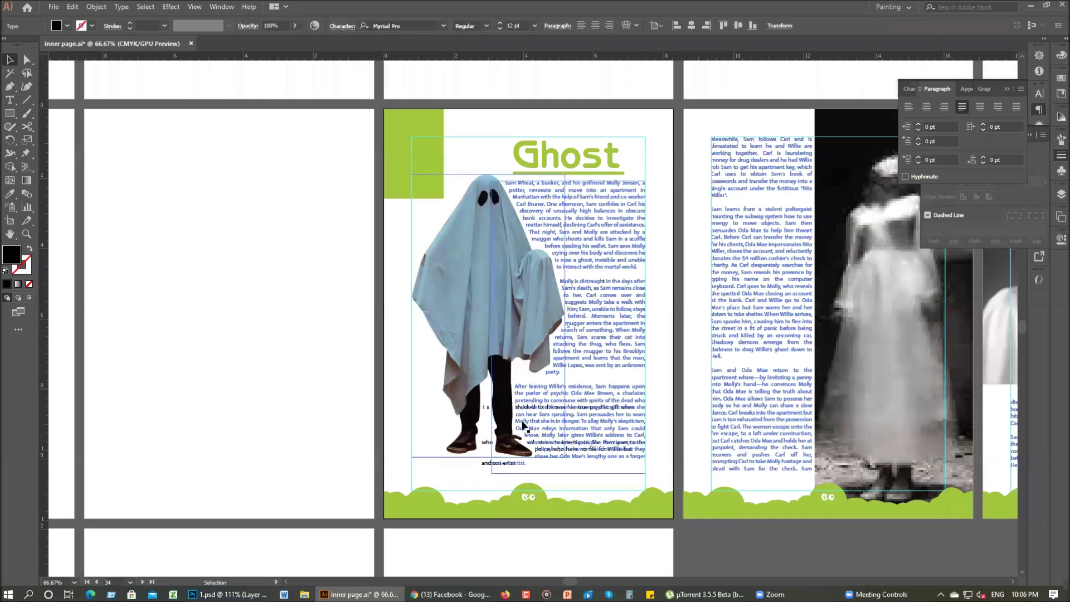
left_click(649, 543)
key("ctrl+minus")
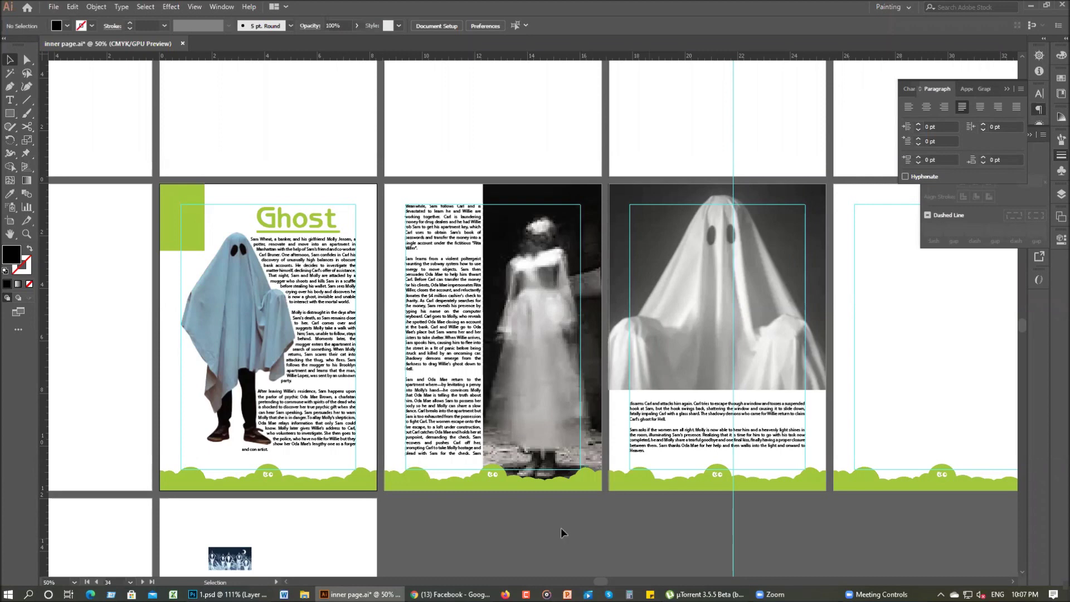
left_click(438, 360)
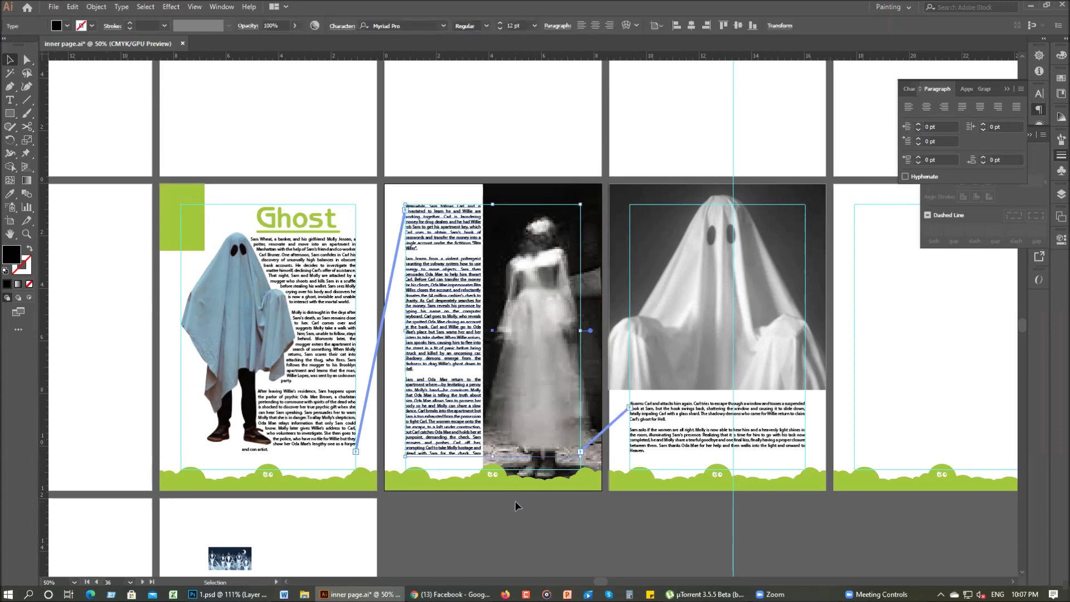
key("ctrl+minus")
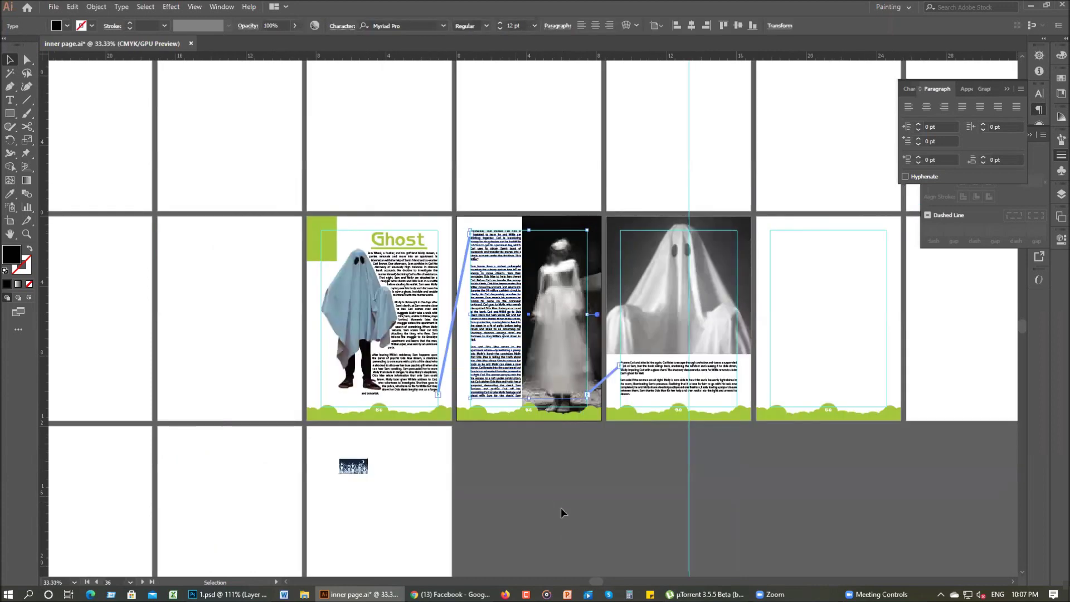
left_click(563, 508)
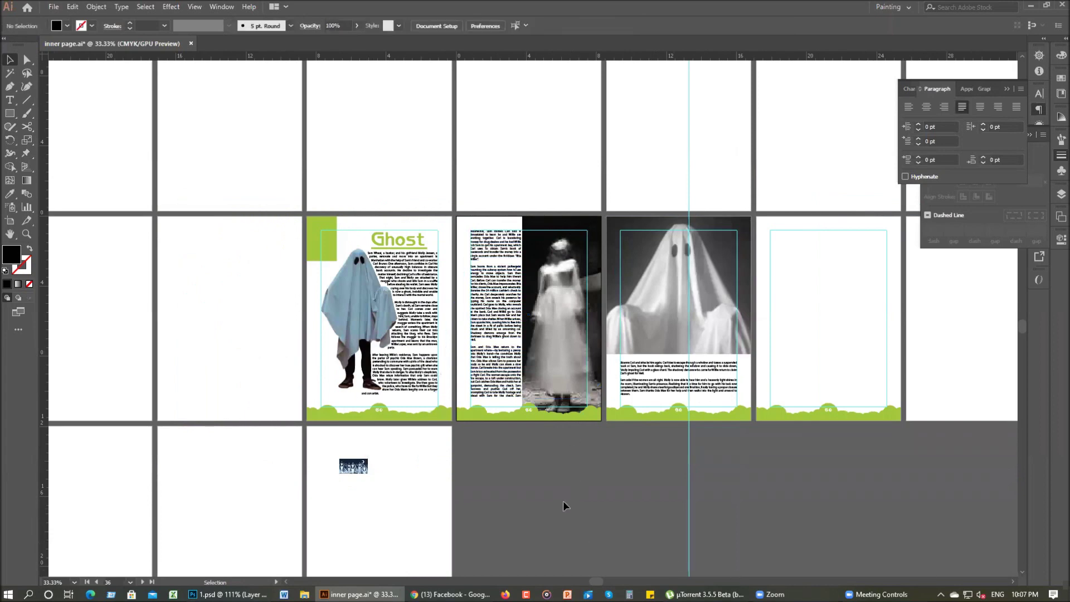
- Save the document as "class 1" in Adobe Illustrator format with Illustrator CC compatibility, and close it
key("ctrl")
key("ctrl+shift+s")
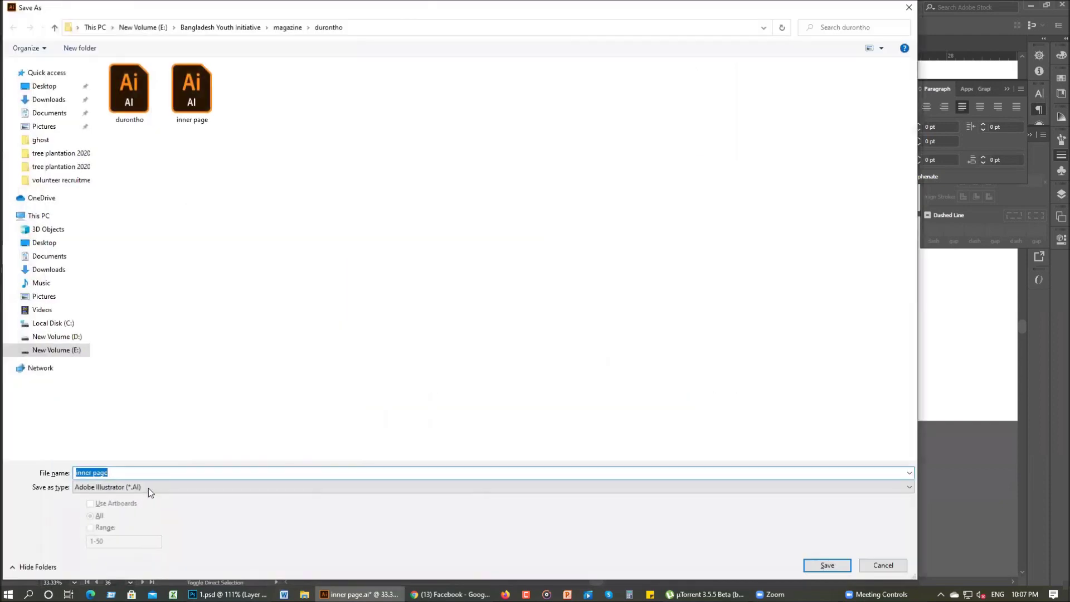
type("class 1")
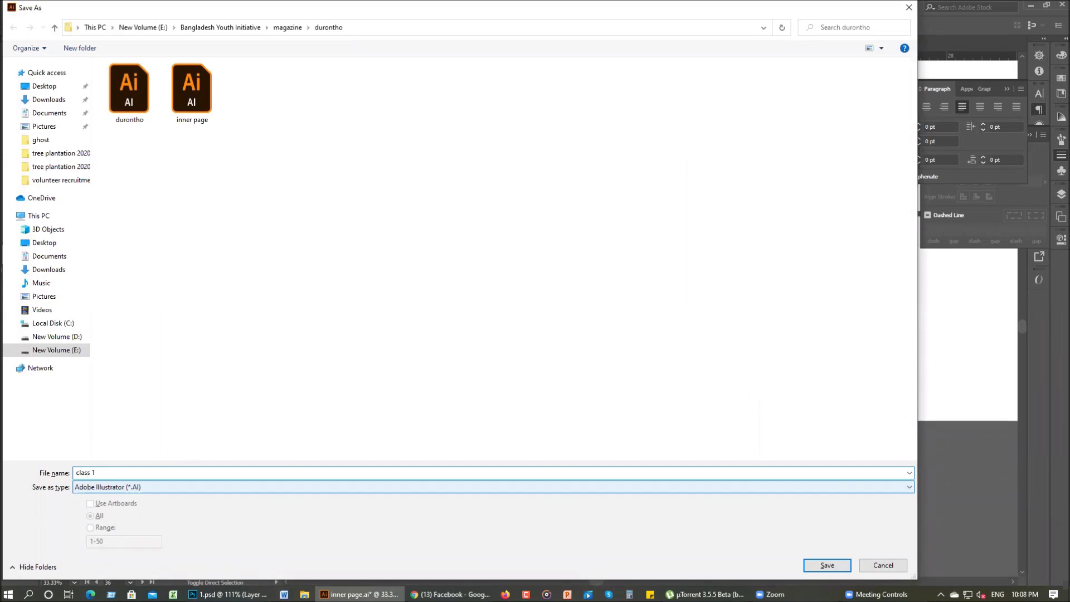
key("Return")
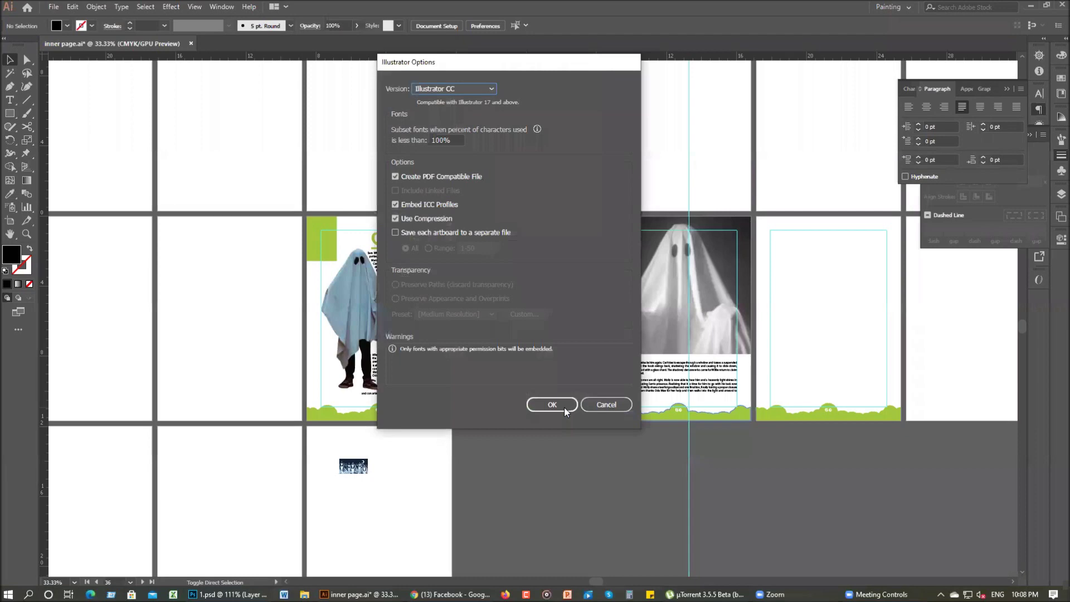
left_click(565, 408)
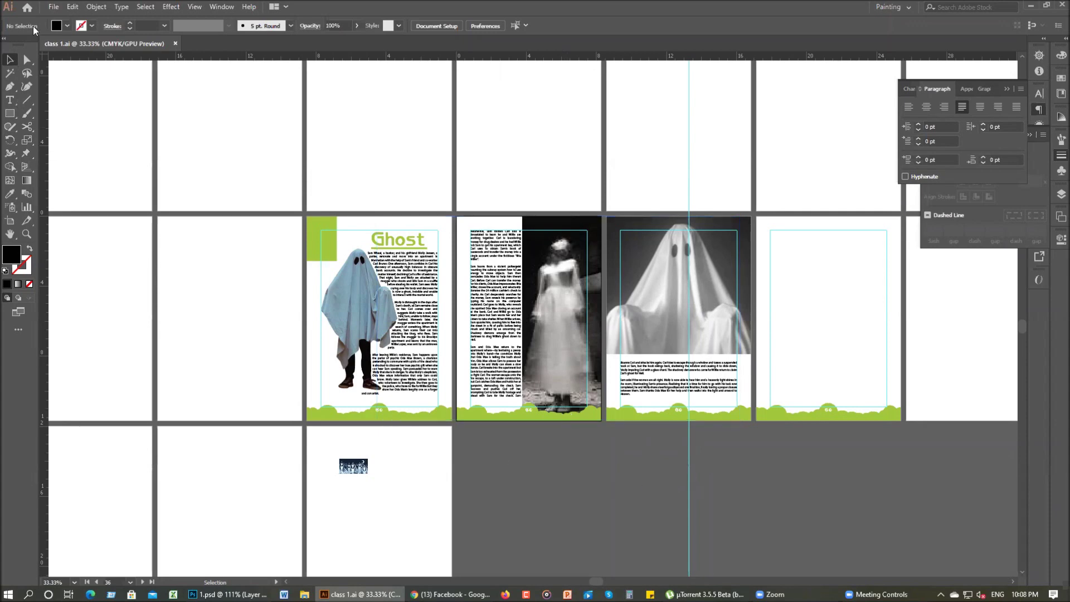
left_click(175, 44)
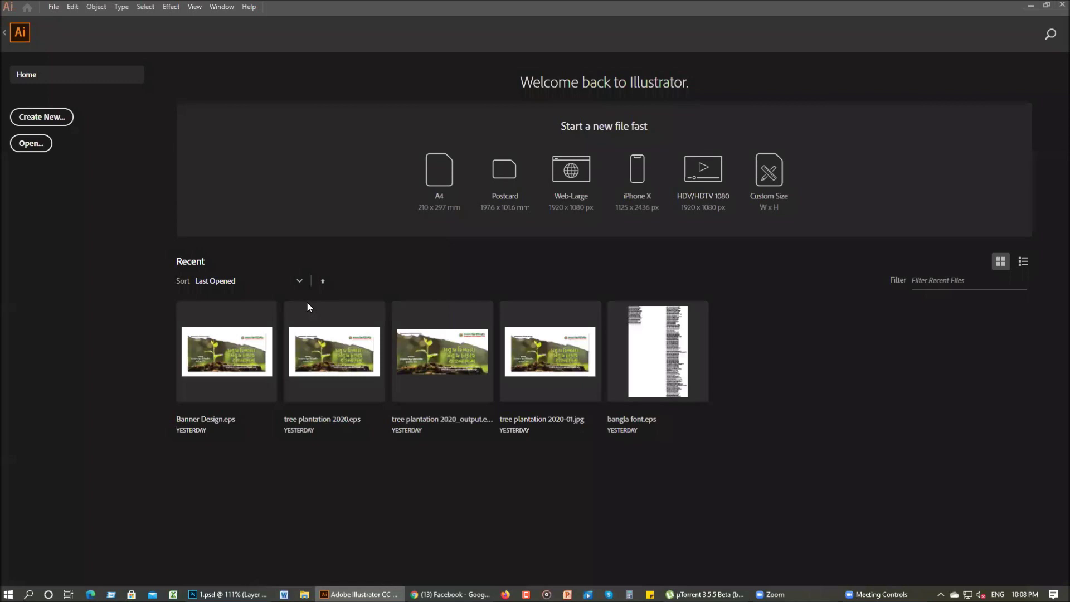
- Open the "session 1" Illustrator file from the "skill development_volunteer 2020" folder in Bangladesh Youth Initiative
key("ctrl+o")
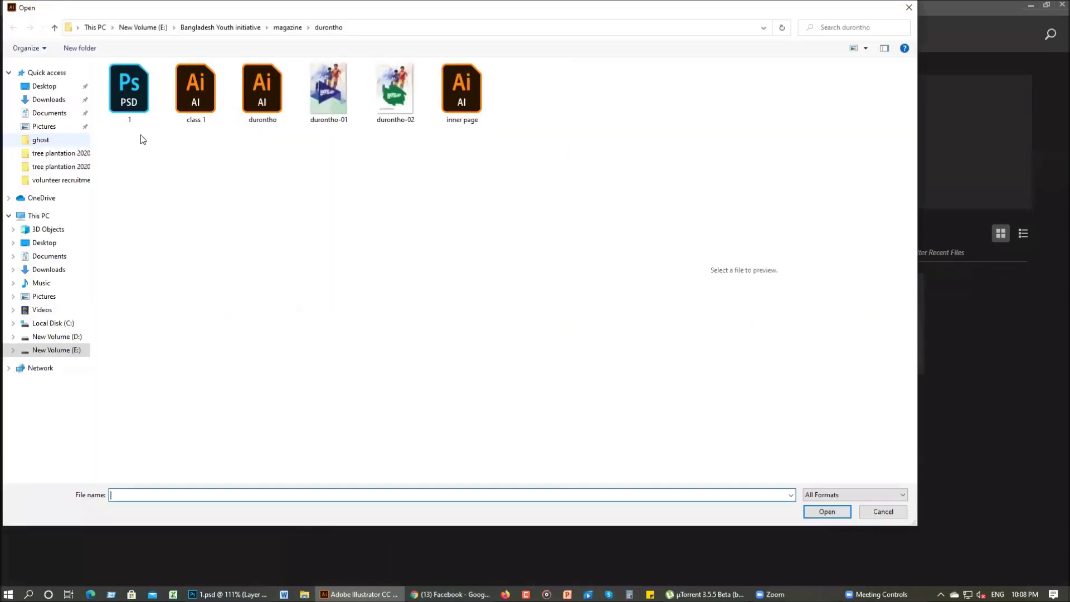
left_click(146, 179)
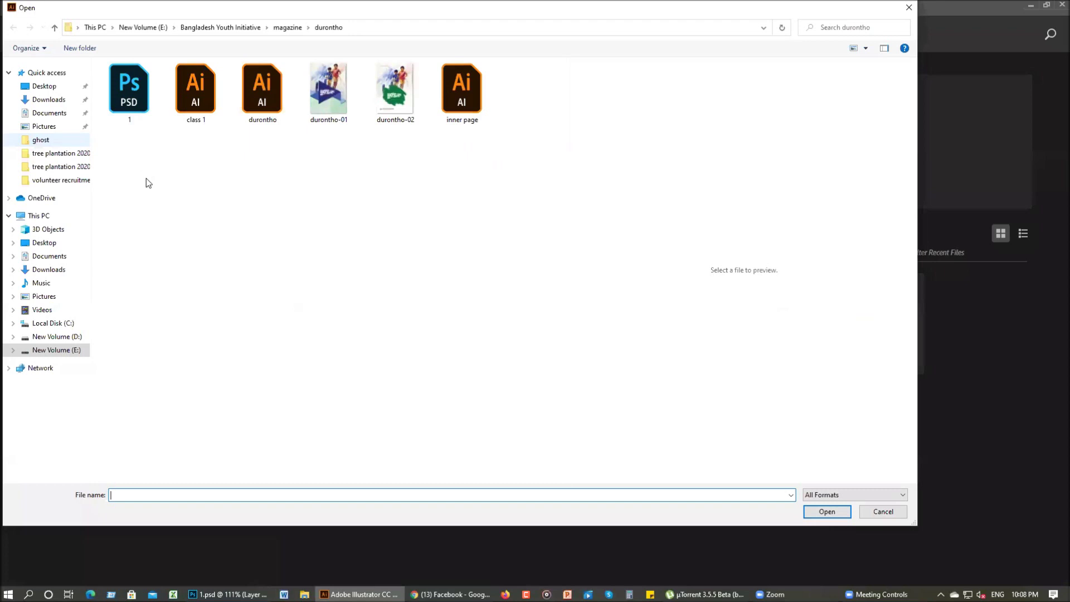
key("alt+Up")
key("alt+Up")
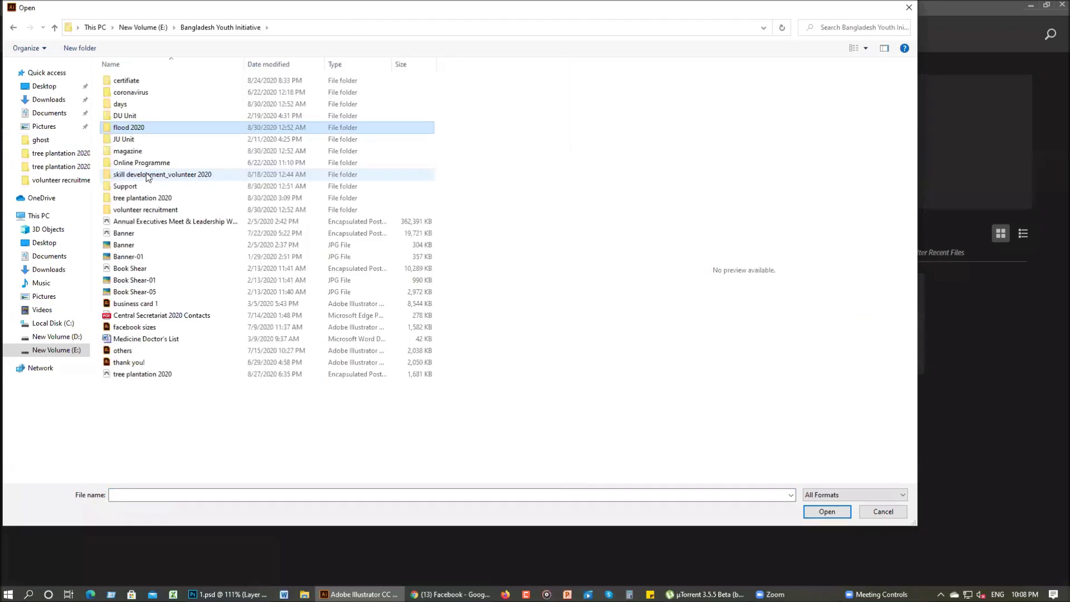
double_click(148, 177)
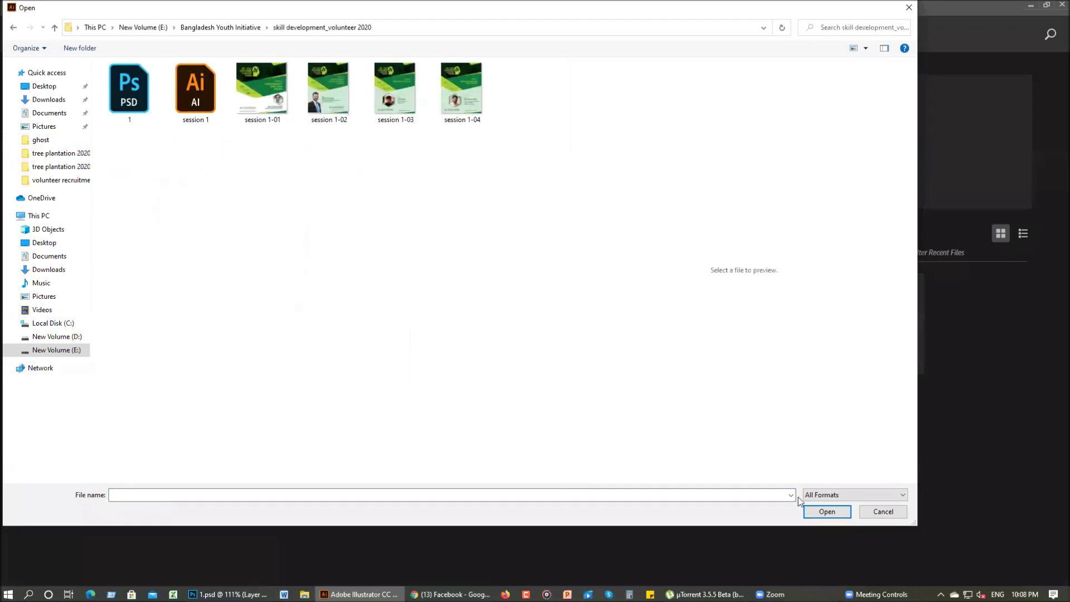
key("Right")
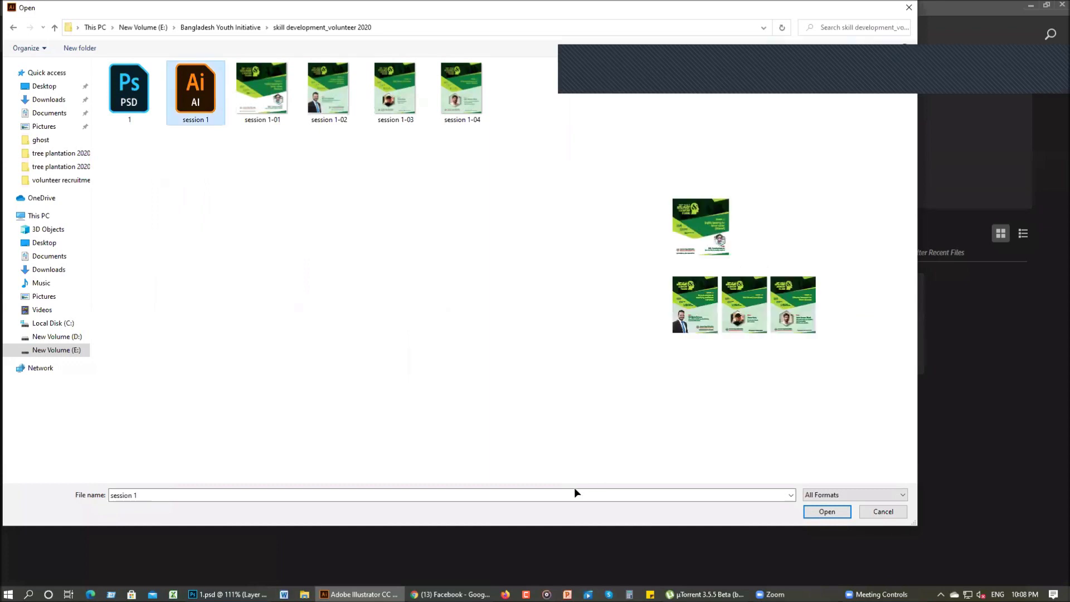
key("Return")
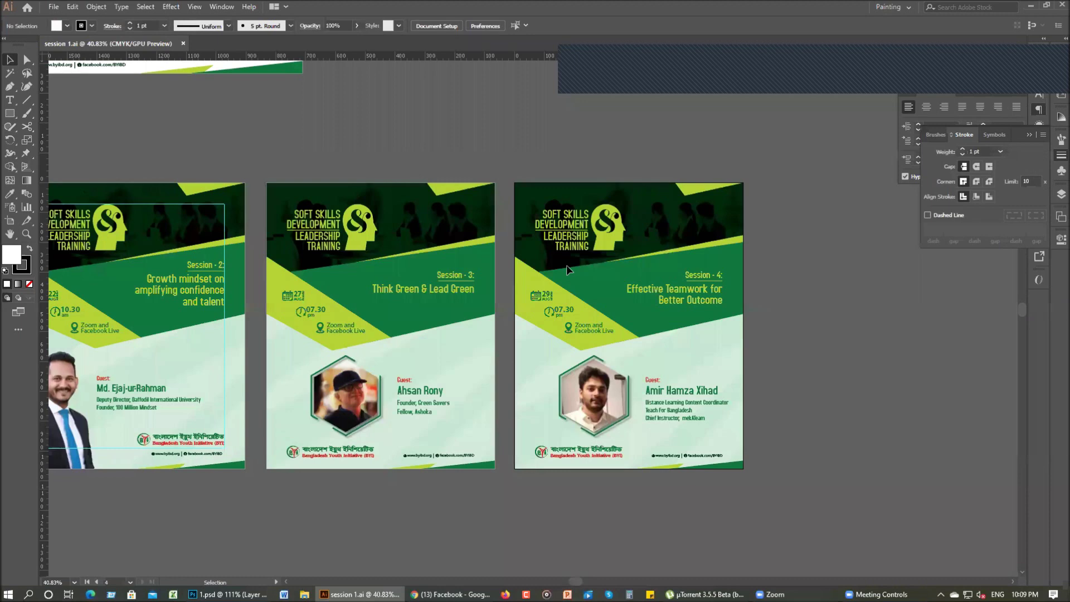
- Hide the panels and compare how the guest photos sit against the edges and margins of the Session 2, 3 and 4 posters
scroll(572, 263, "down", 2)
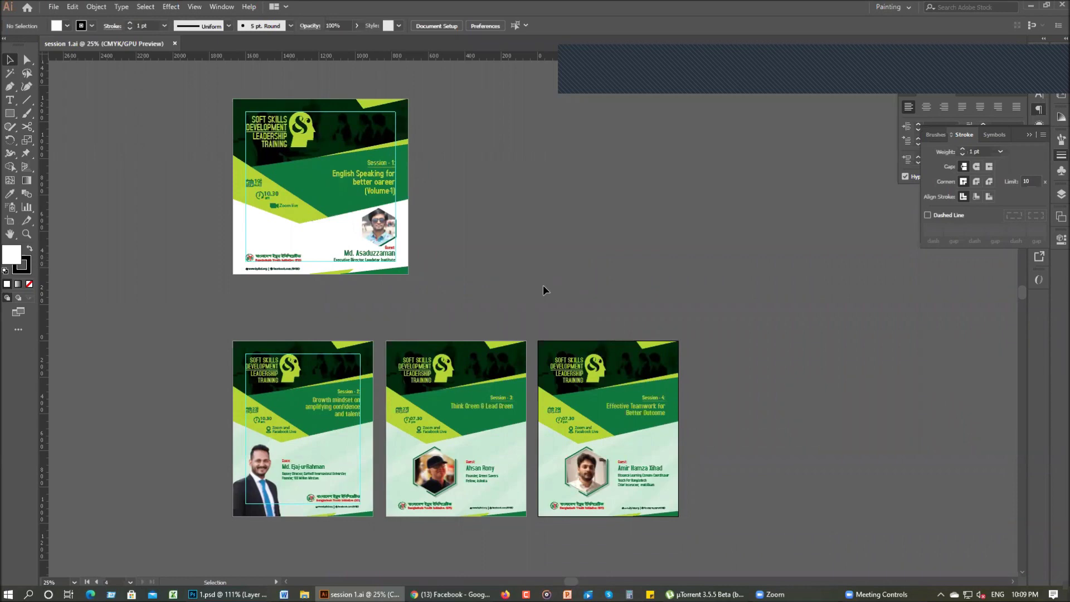
key("space")
left_click_drag(446, 546, 458, 507)
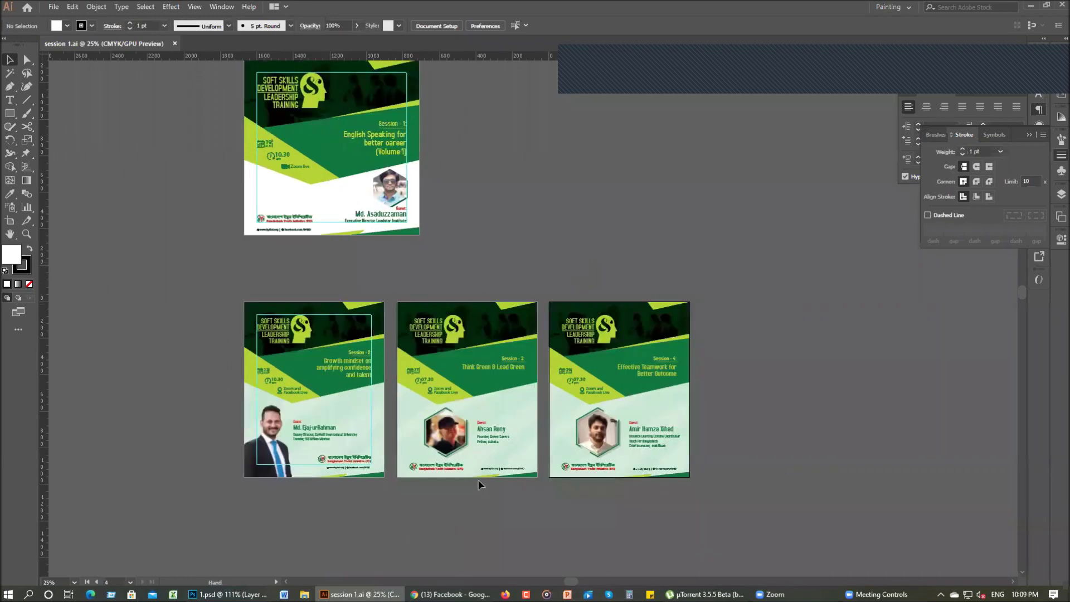
left_click_drag(478, 480, 484, 449)
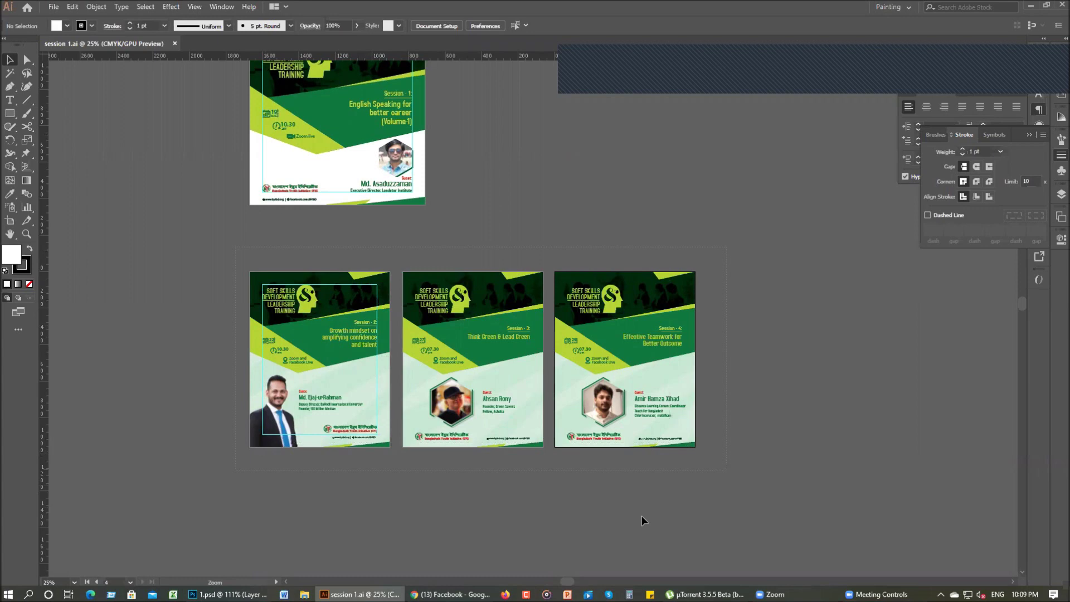
left_click_drag(643, 520, 598, 550)
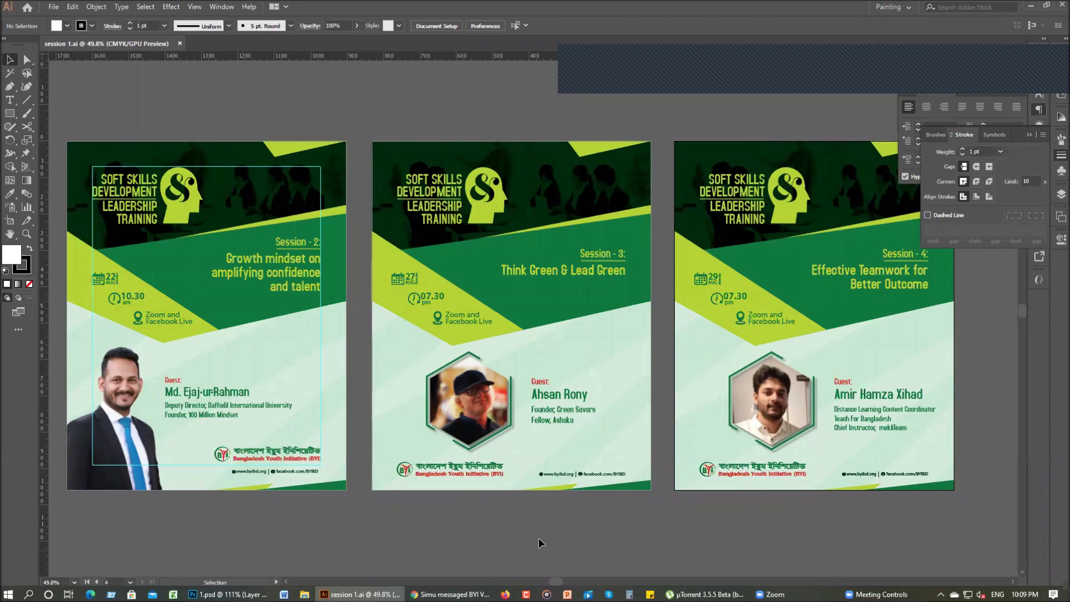
key("Tab")
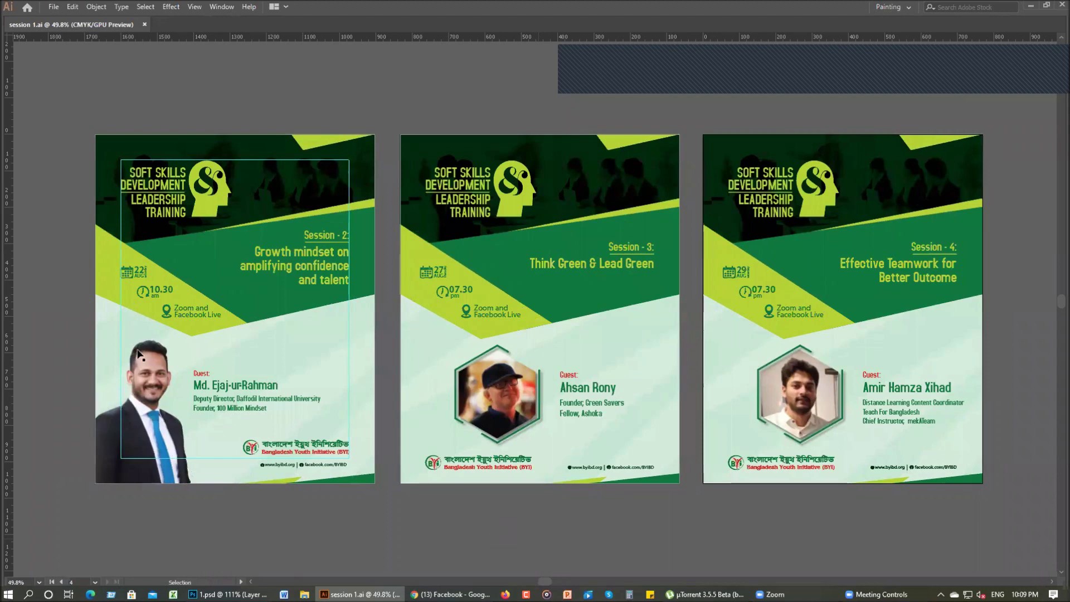
left_click(139, 422)
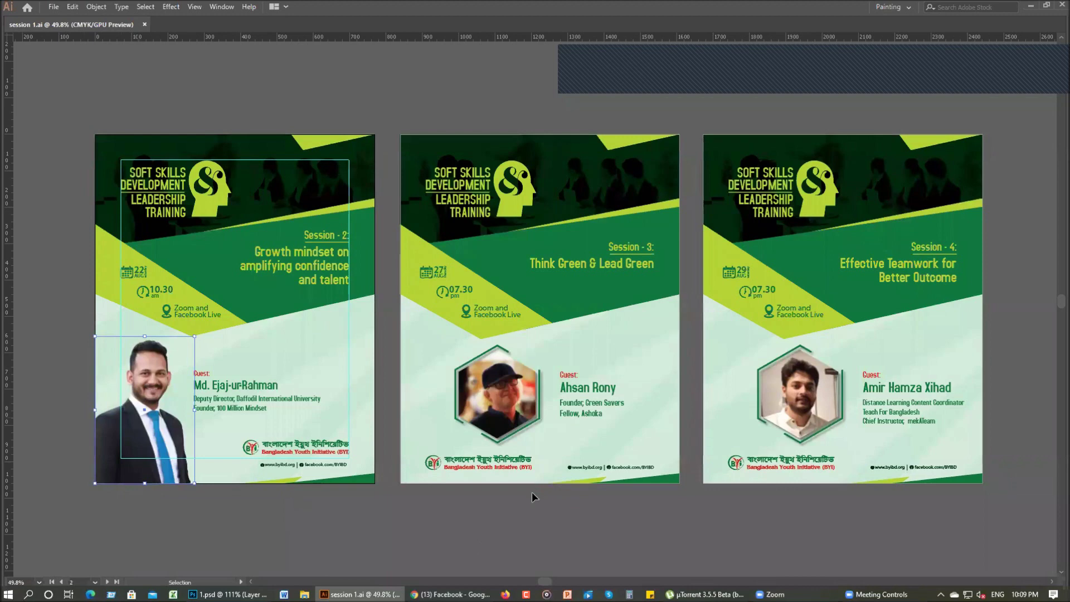
left_click(487, 402)
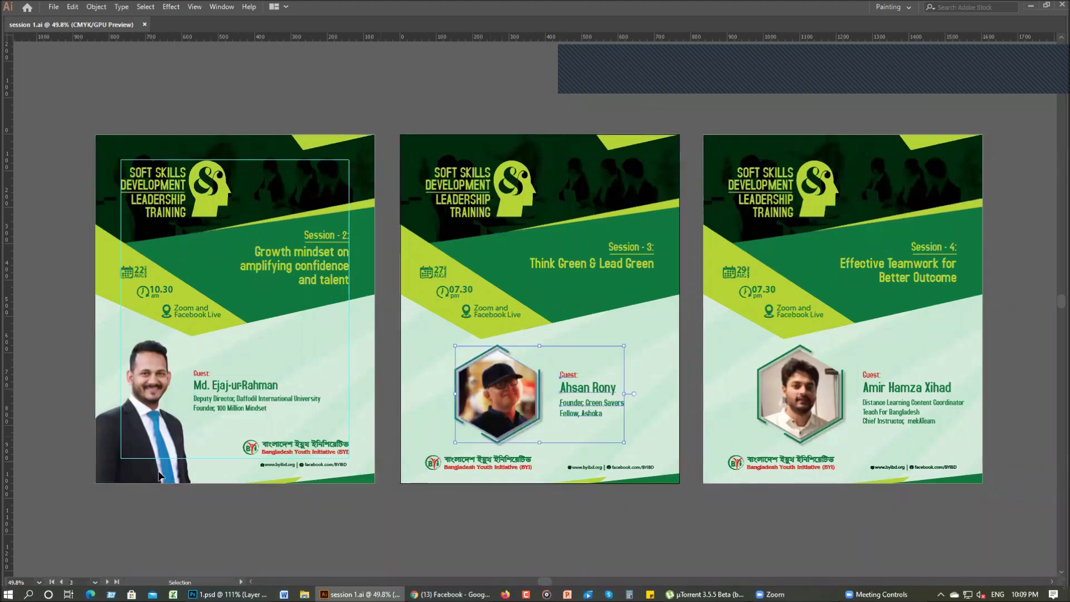
left_click(599, 514)
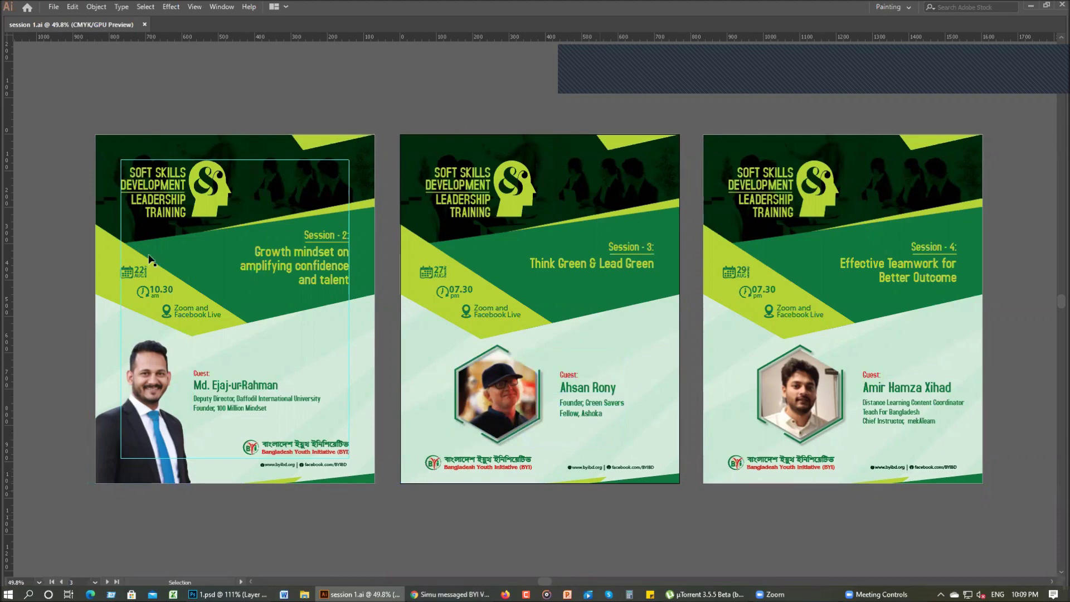
left_click_drag(171, 403, 202, 408)
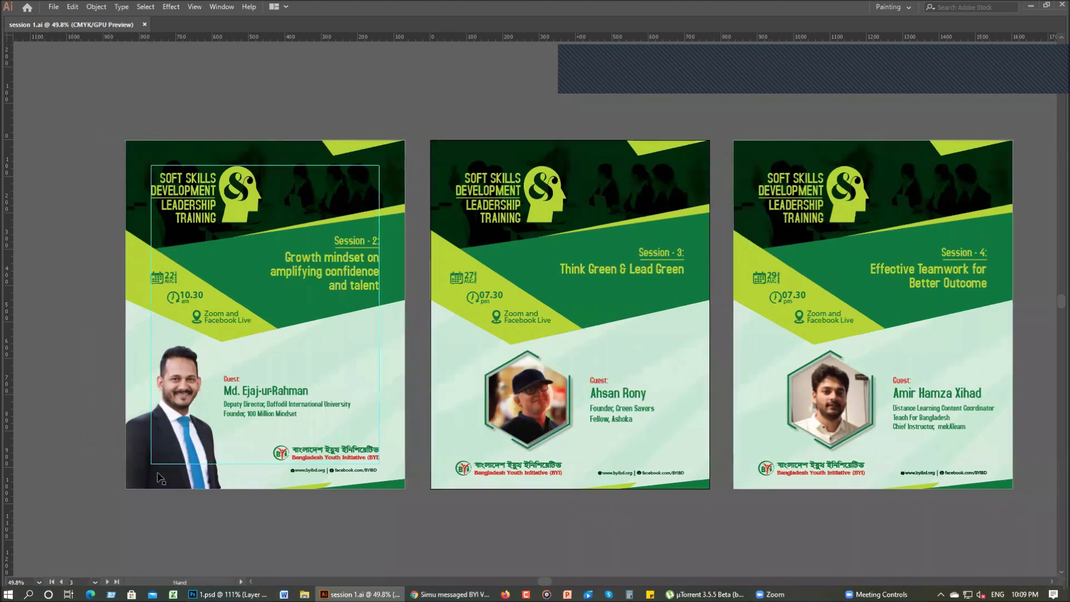
left_click_drag(386, 259, 394, 260)
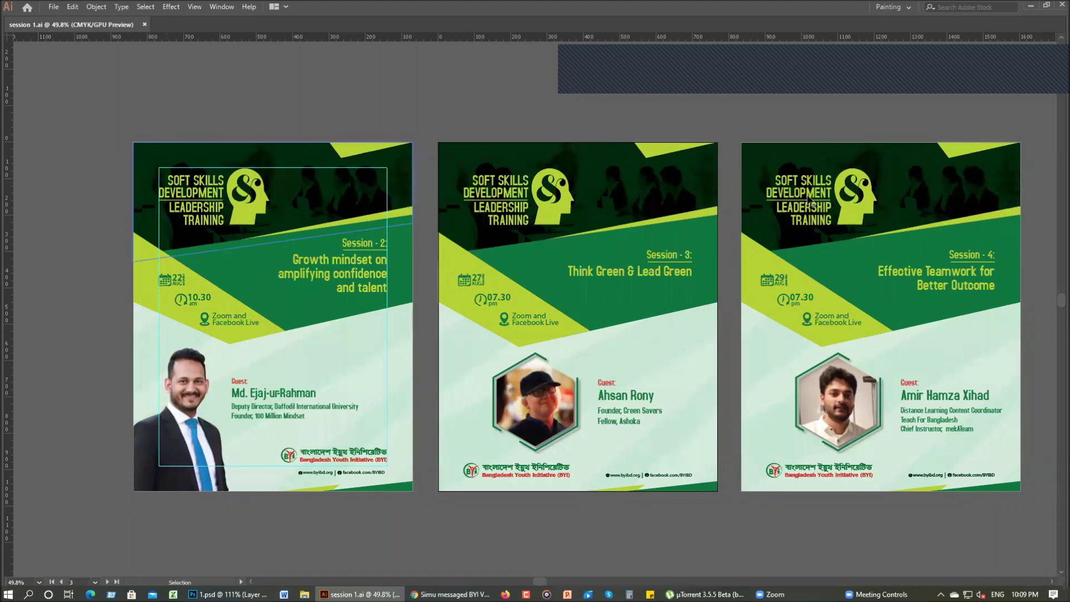
- Isolate the logo from the Session 4 poster's artwork and try shifting it inward, away from the margin
left_click(780, 197)
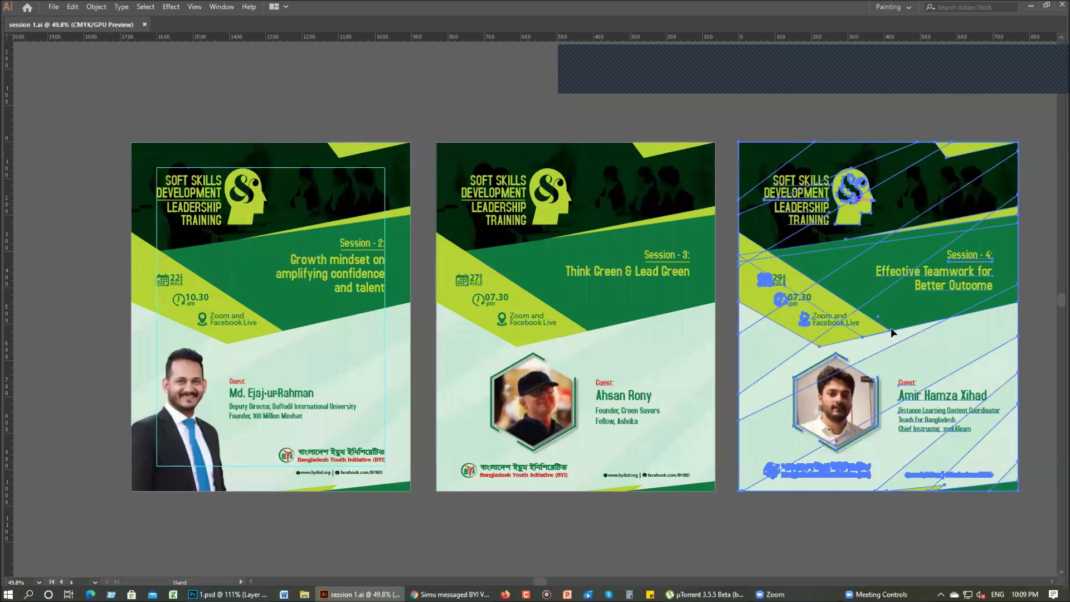
left_click_drag(830, 252, 759, 242)
key("ctrl+2")
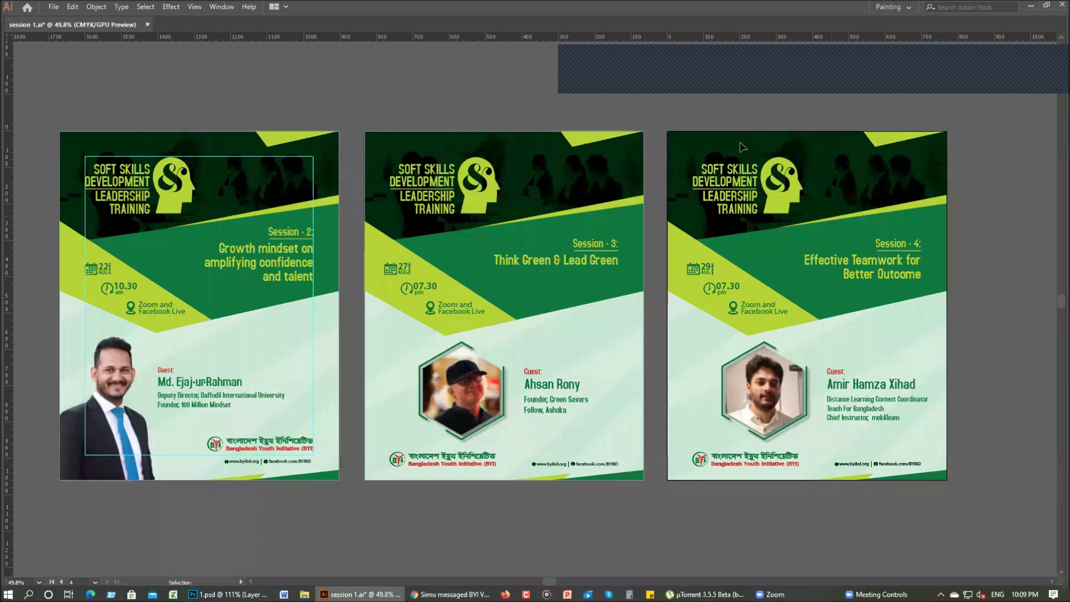
left_click(783, 202)
scroll(759, 217, "up", 5)
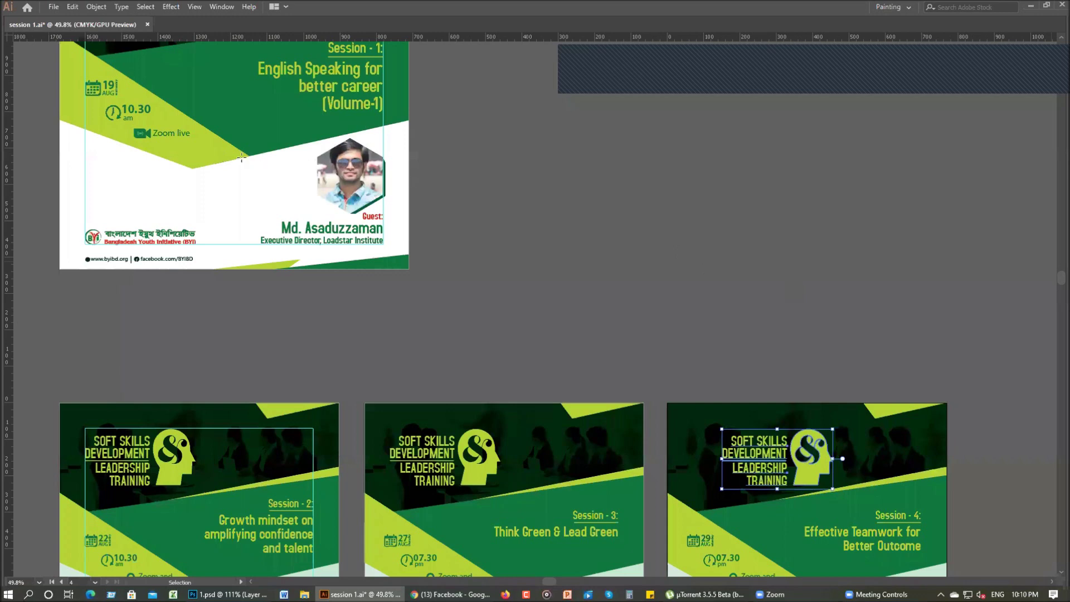
scroll(255, 183, "down", 5)
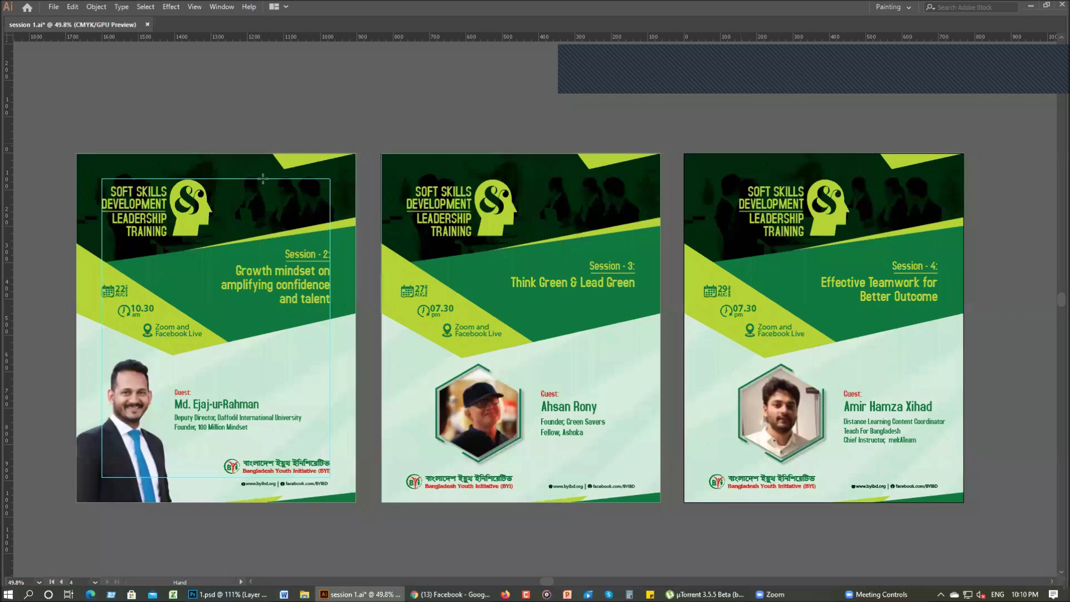
- Gauge the Session 2 poster's top margin with temporary squares about 68 and 70 px wide, removing each and cancelling the exact-size rectangle
left_click_drag(240, 154, 264, 178)
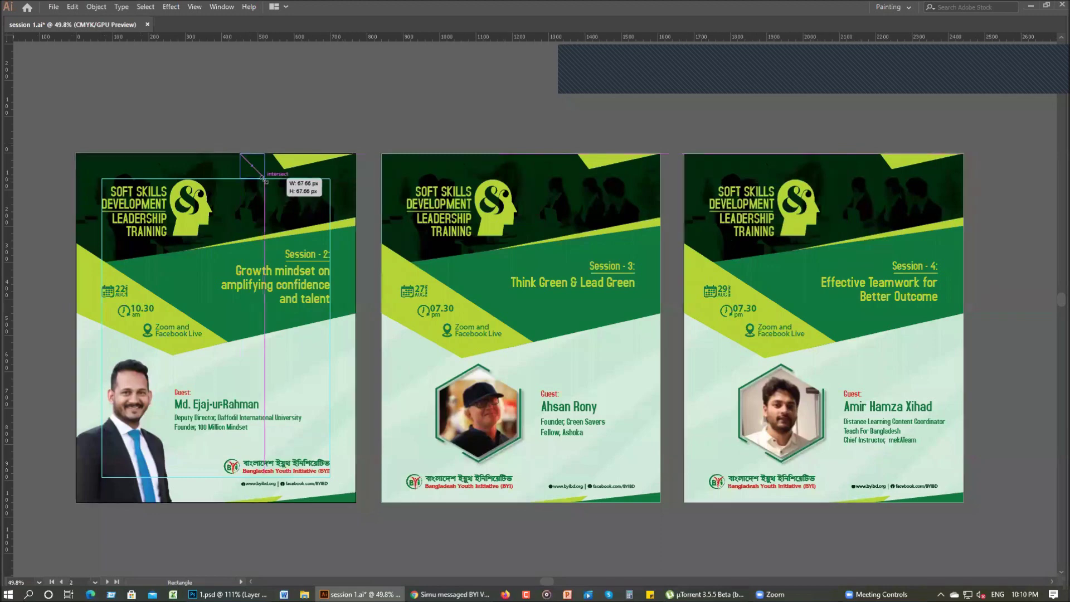
left_click(342, 124)
key("m")
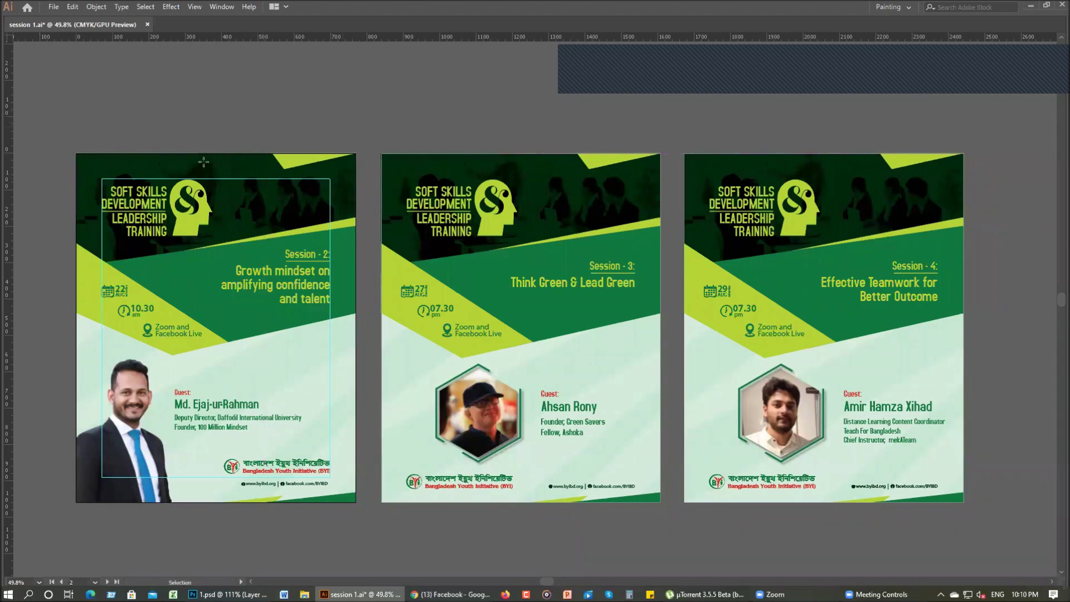
left_click_drag(204, 154, 229, 179)
key("Delete")
left_click(490, 97)
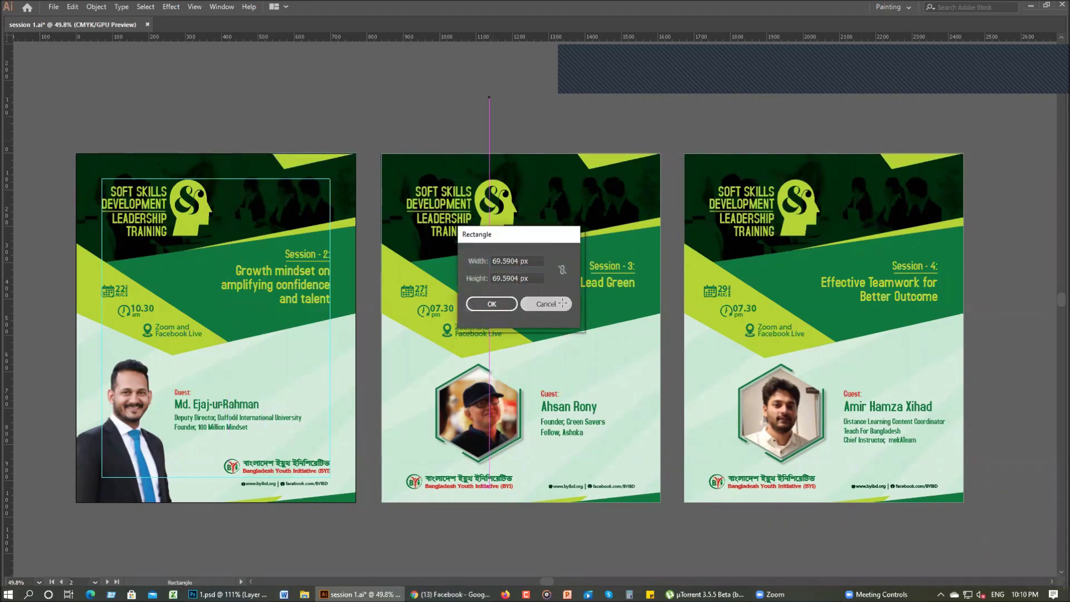
left_click(563, 303)
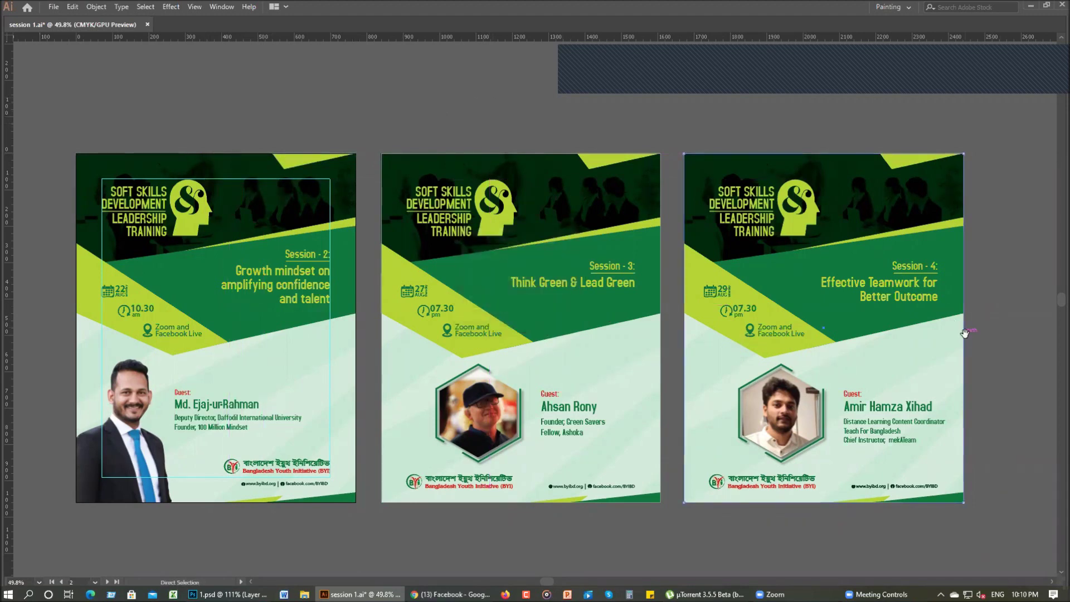
left_click_drag(975, 335, 882, 336)
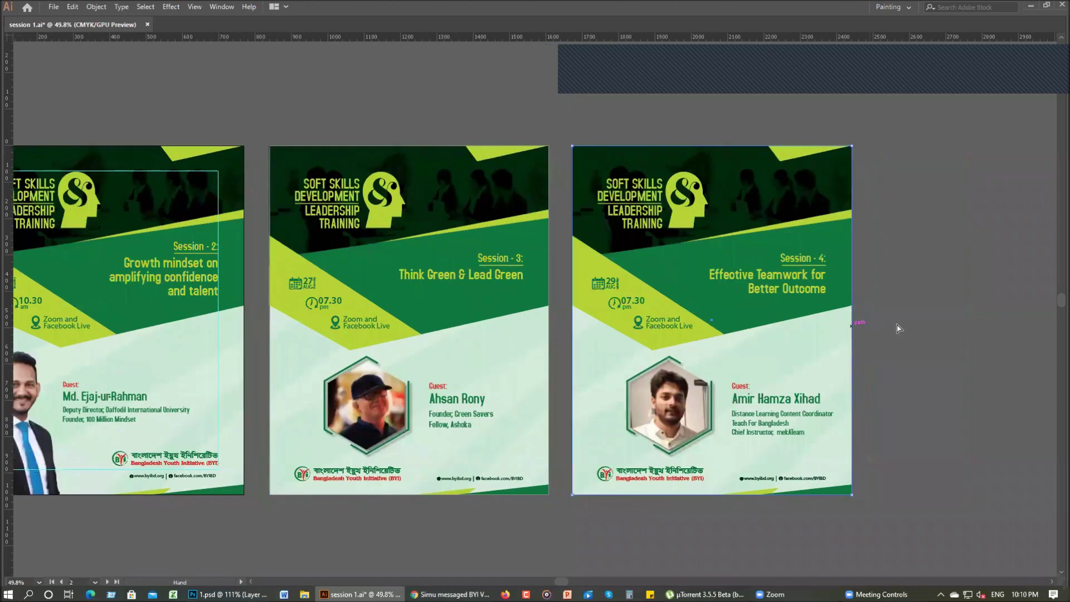
- Restore the panels and check the width and height of the Session 4 poster's artboard
key("a")
key("Tab")
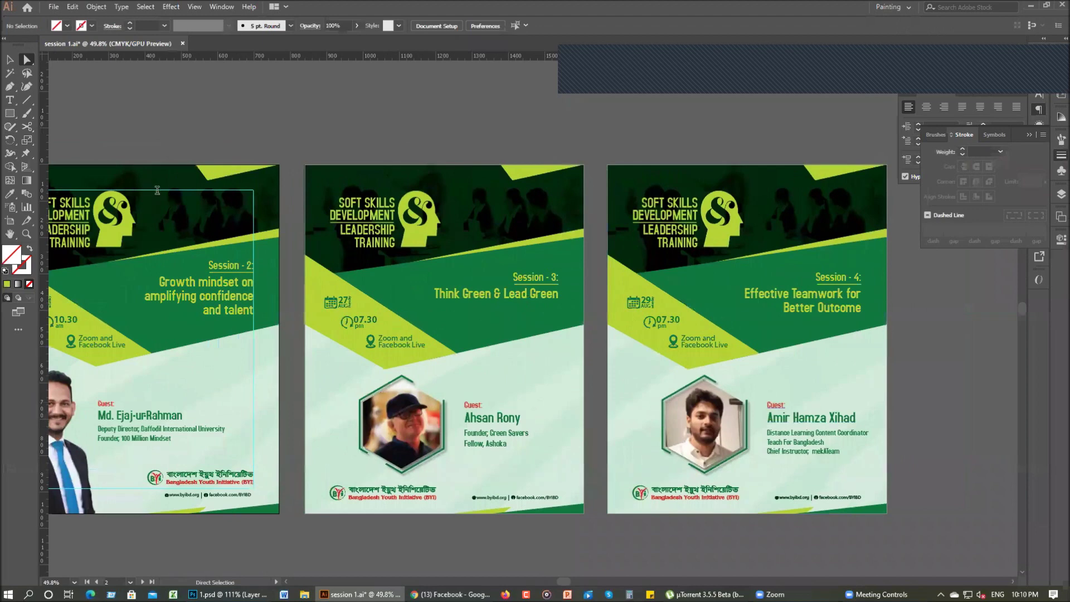
left_click_drag(204, 246, 152, 232)
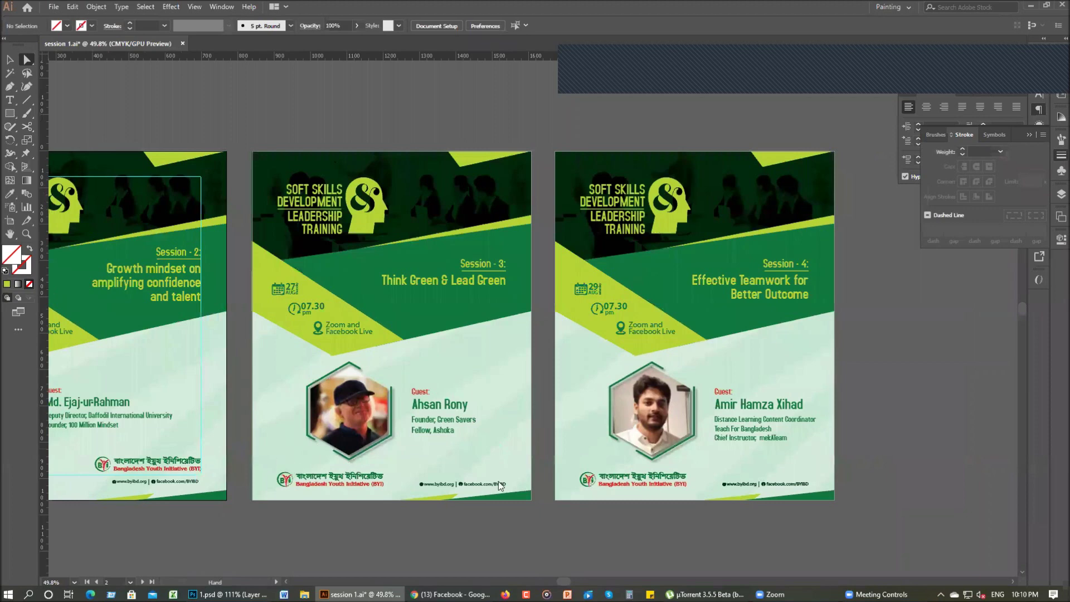
key("shift+o")
key("Return")
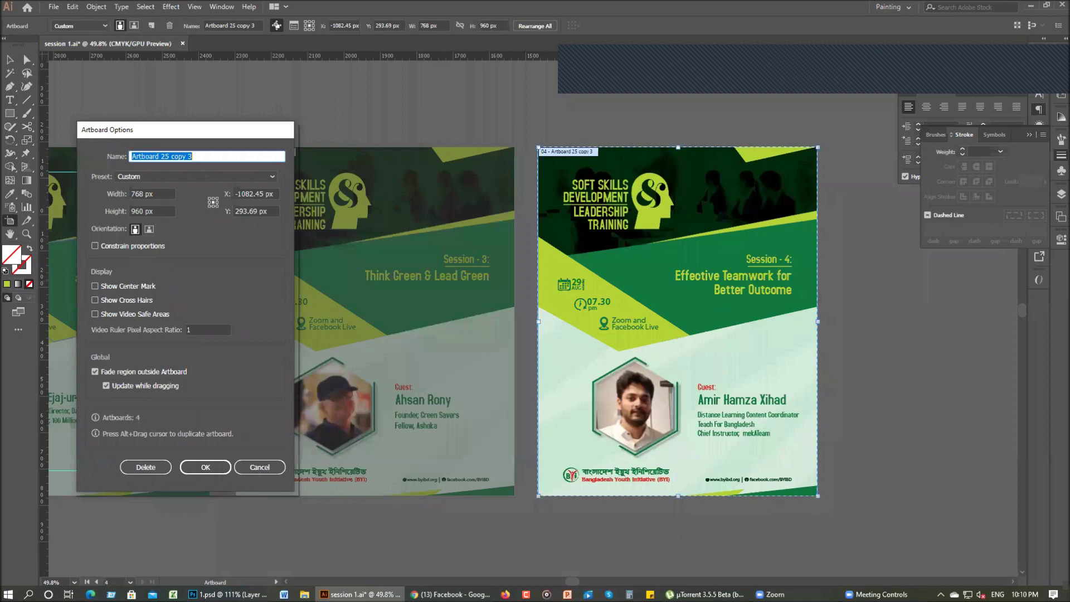
left_click(146, 211)
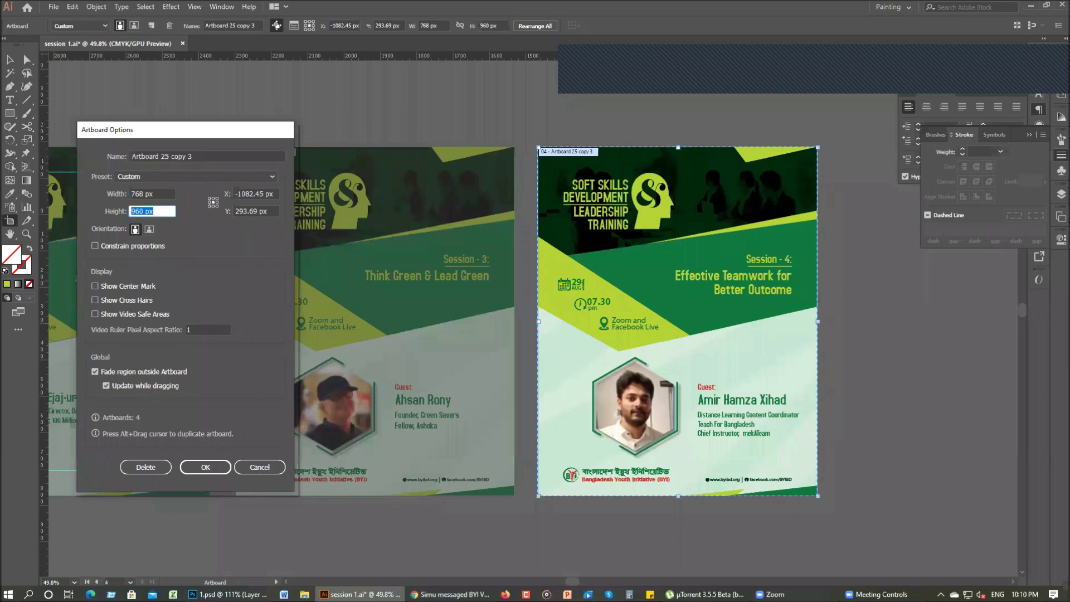
key("Return")
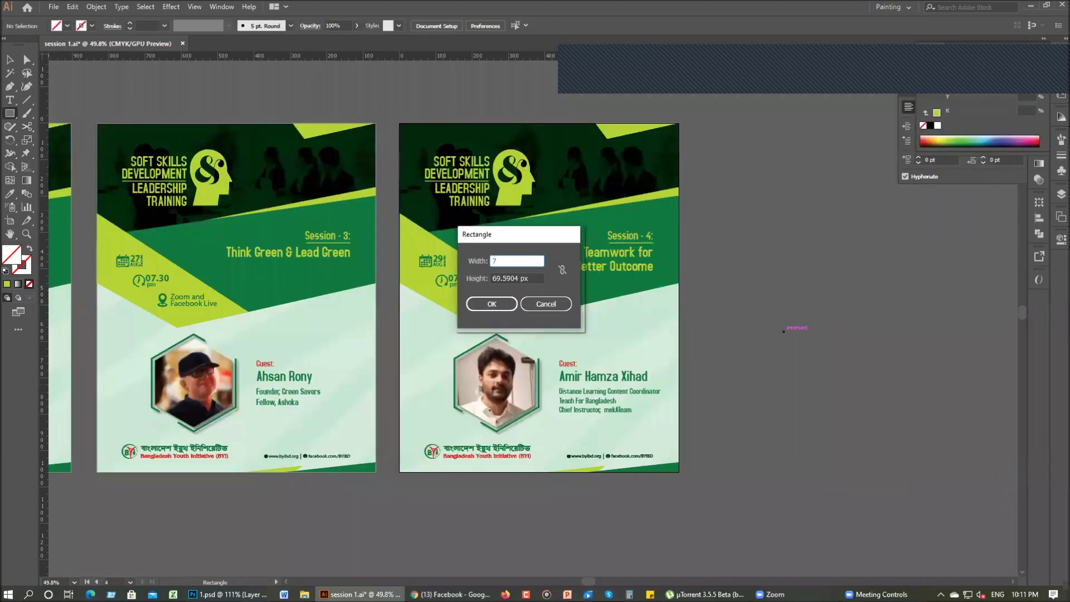
- Create a 768 by 960 px rectangle beside the Session 4 poster
type("8")
key("Tab")
type("960")
key("Return")
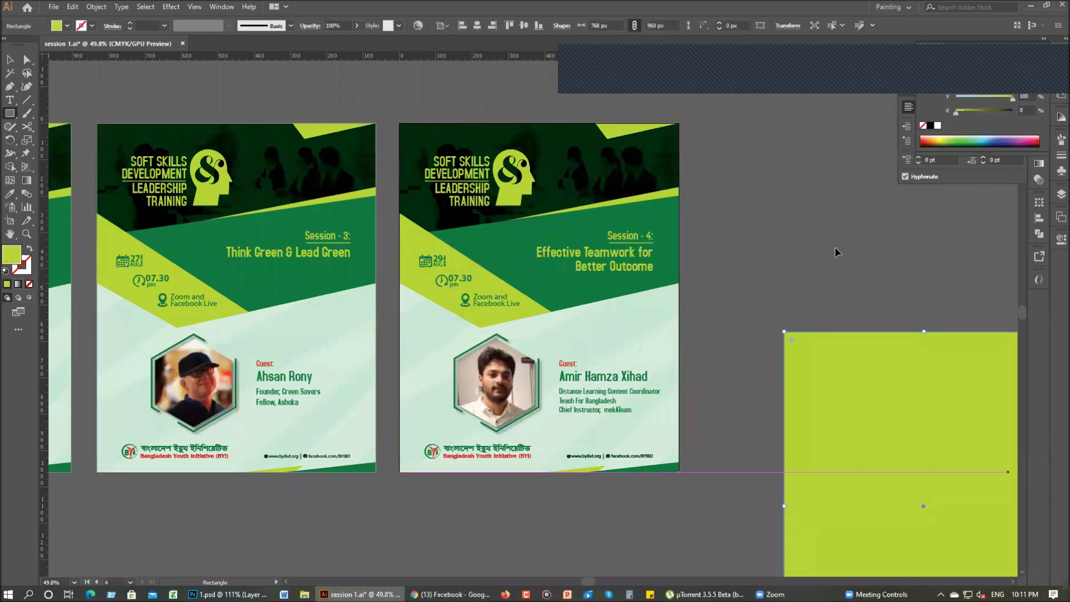
- Centre the rectangle horizontally and vertically on the Session 4 artboard and remove its fill
key("v")
left_click_drag(907, 451, 534, 252)
left_click(477, 25)
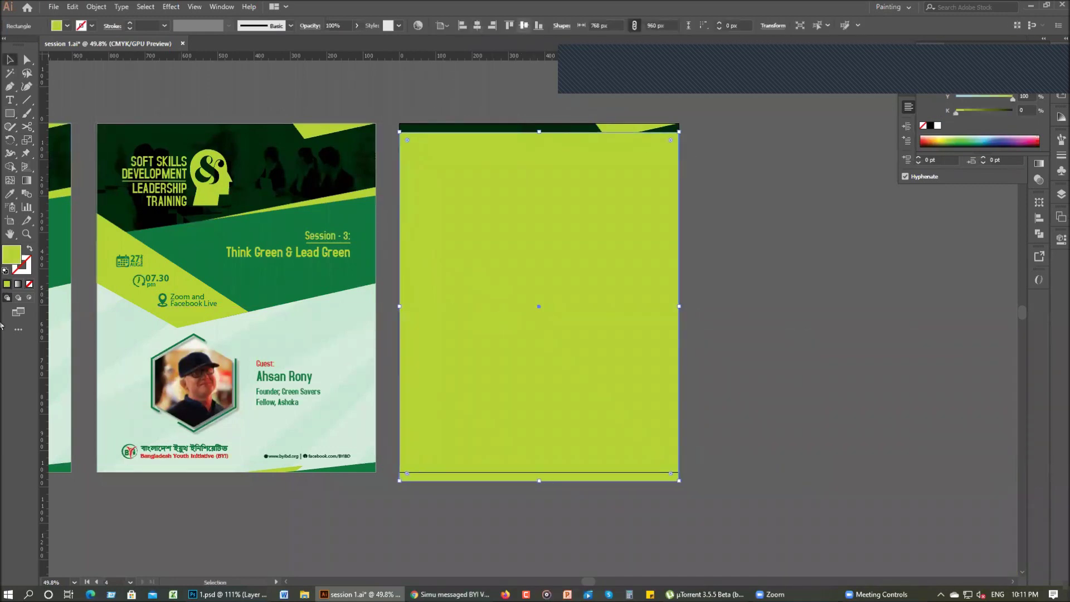
left_click(524, 25)
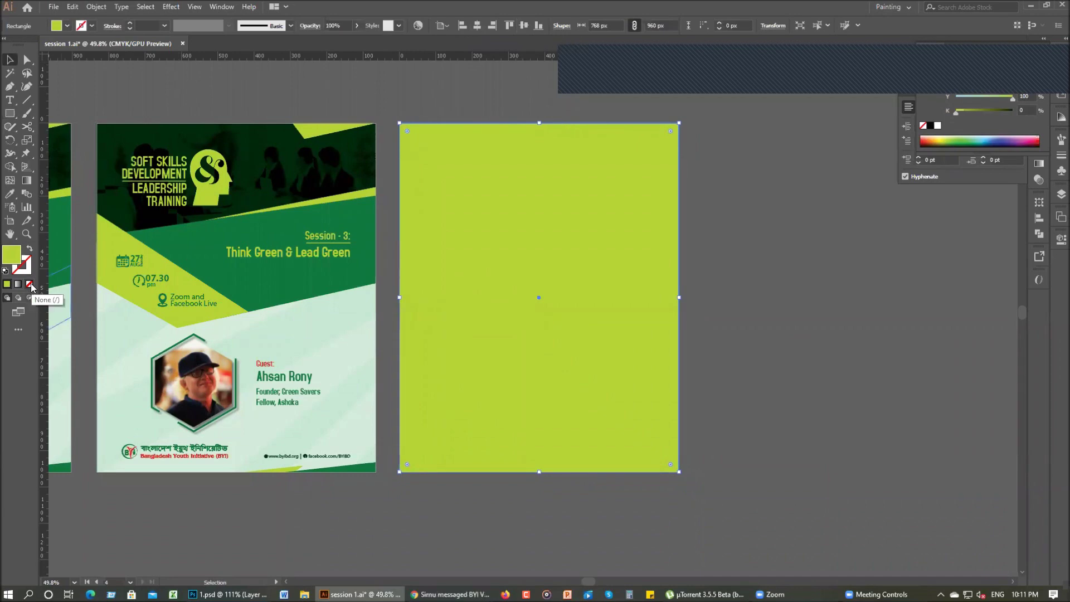
left_click(31, 285)
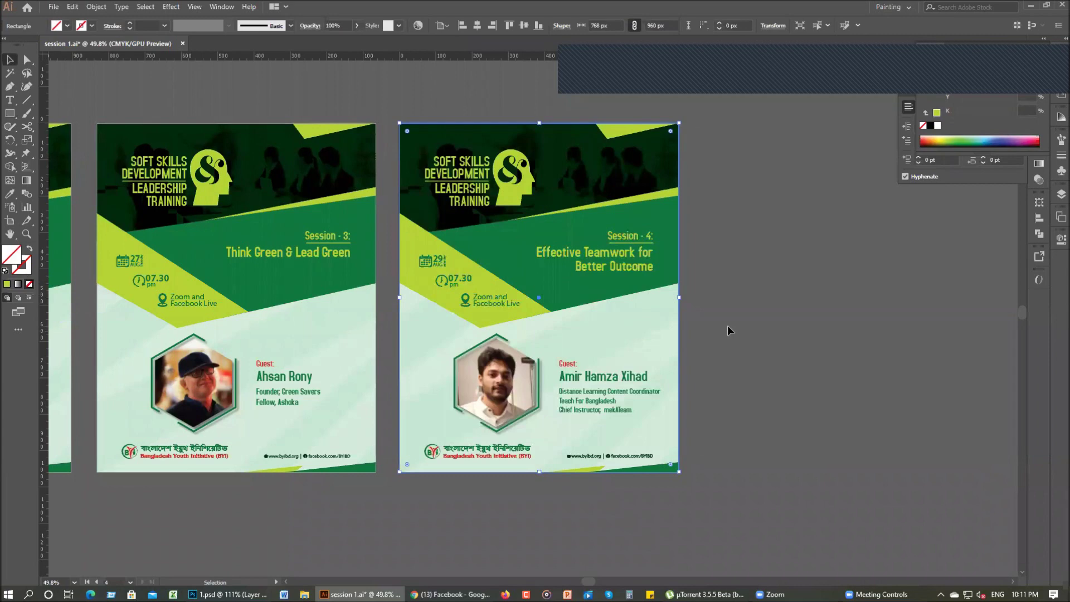
- Offset the rectangle's path by -70 px and turn the resulting inner rectangle into margin guides
key("alt+o")
key("p")
key("Down")
key("Down")
key("Down")
key("Return")
type("-70")
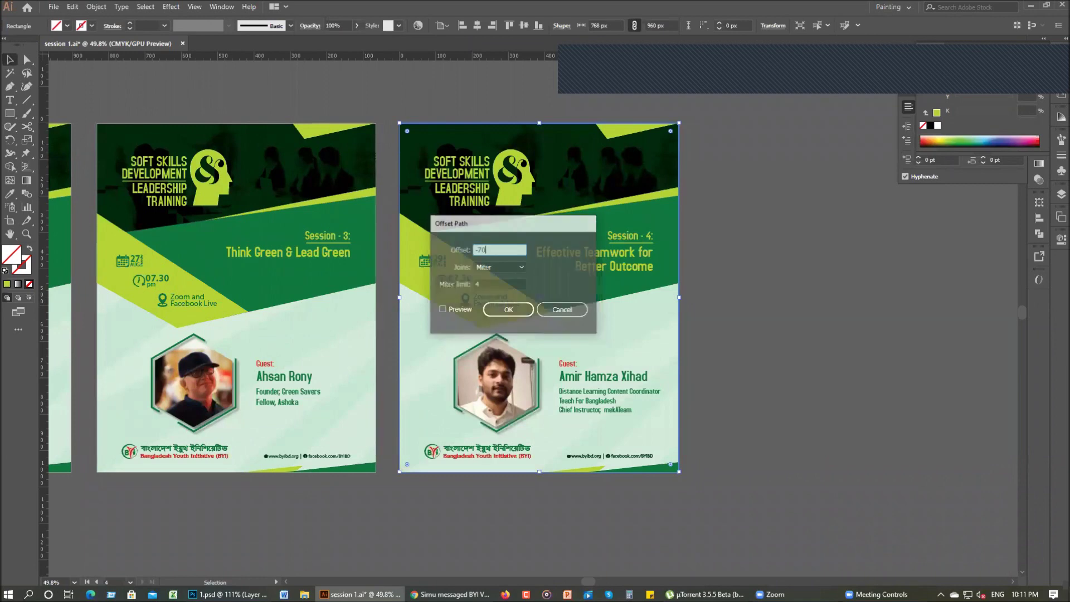
key("Return")
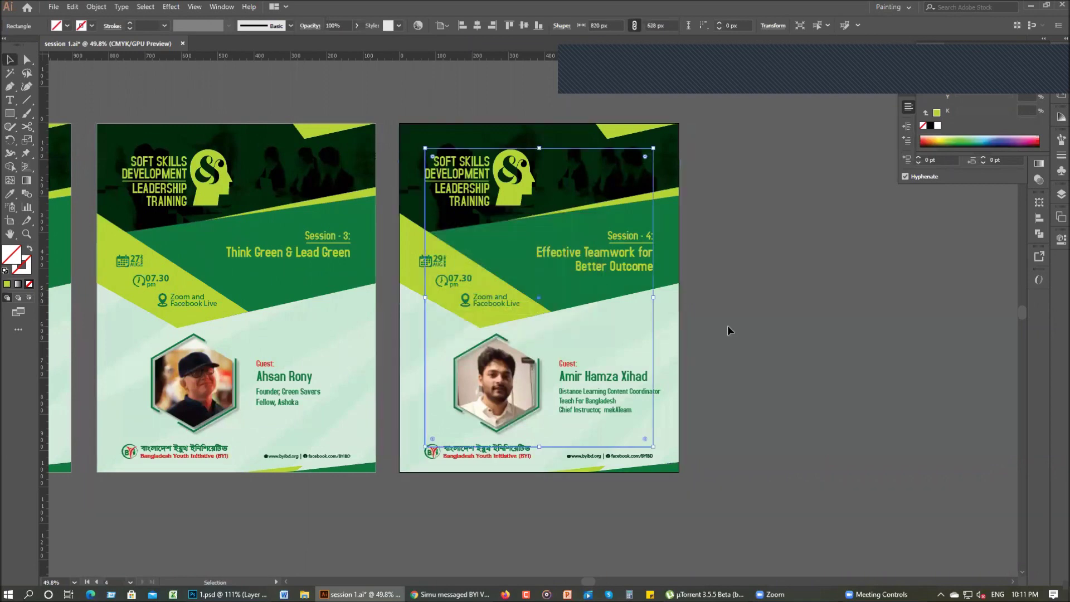
right_click(817, 237)
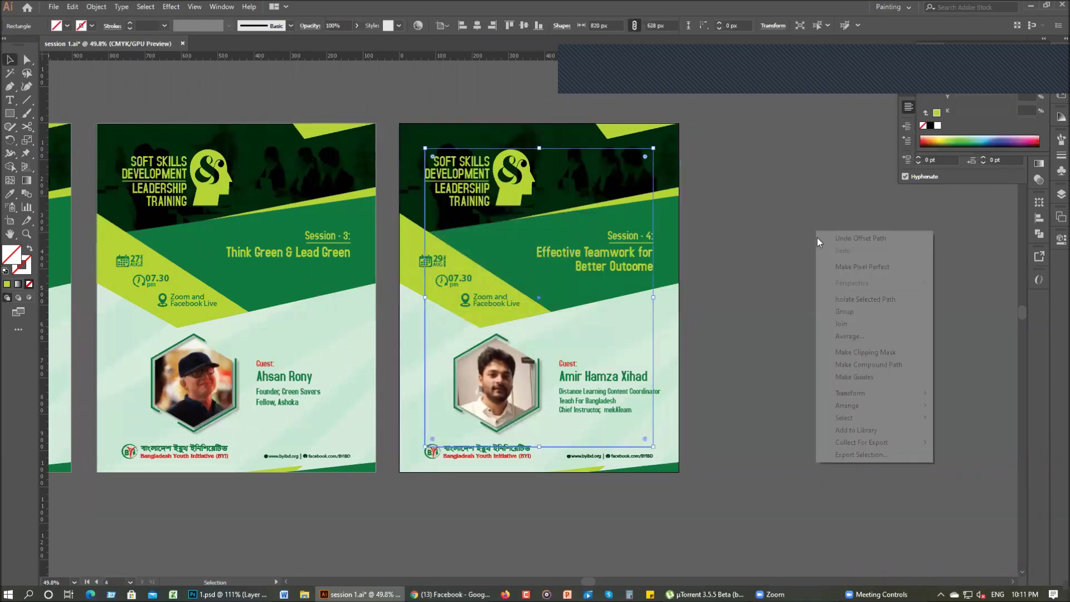
left_click(875, 378)
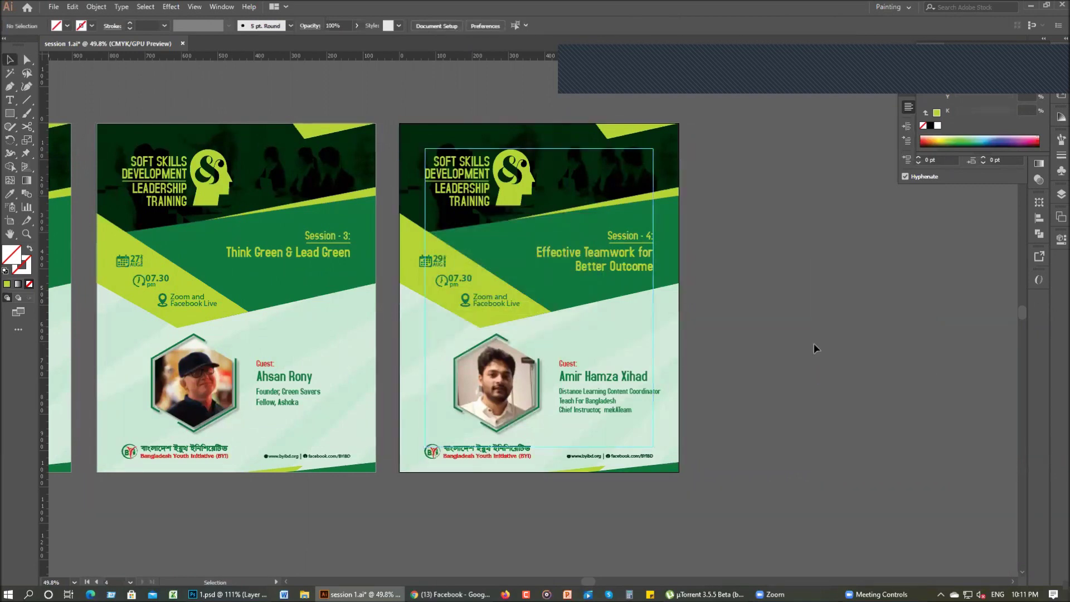
- Examine how the Session 4 poster's logo, title, guest details and footer sit against the new margin guides
scroll(781, 415, "left", 1)
scroll(781, 416, "up", 1)
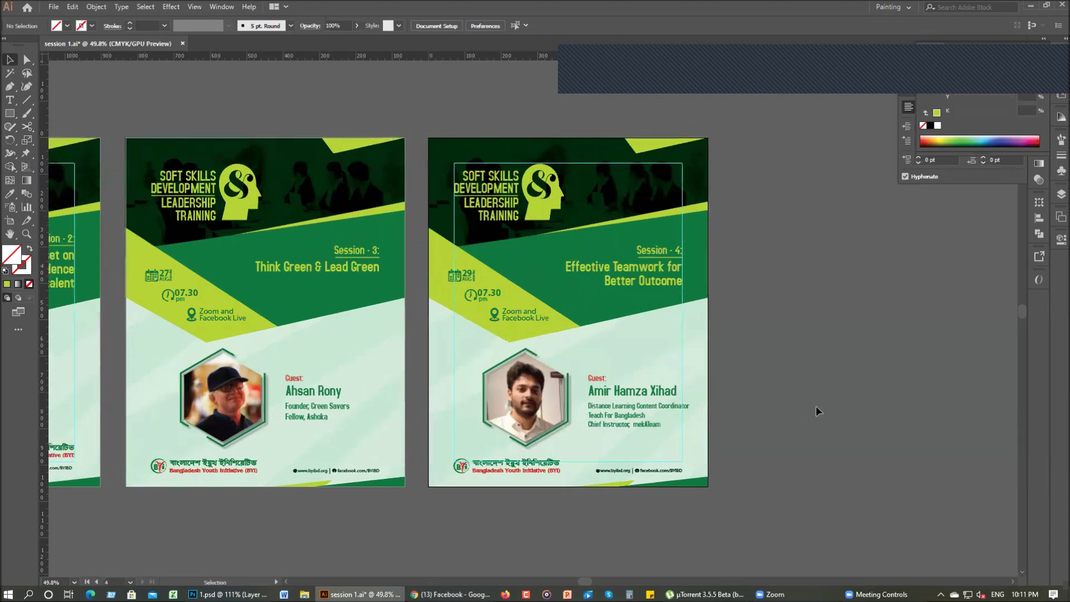
key("z")
scroll(729, 410, "up", 2)
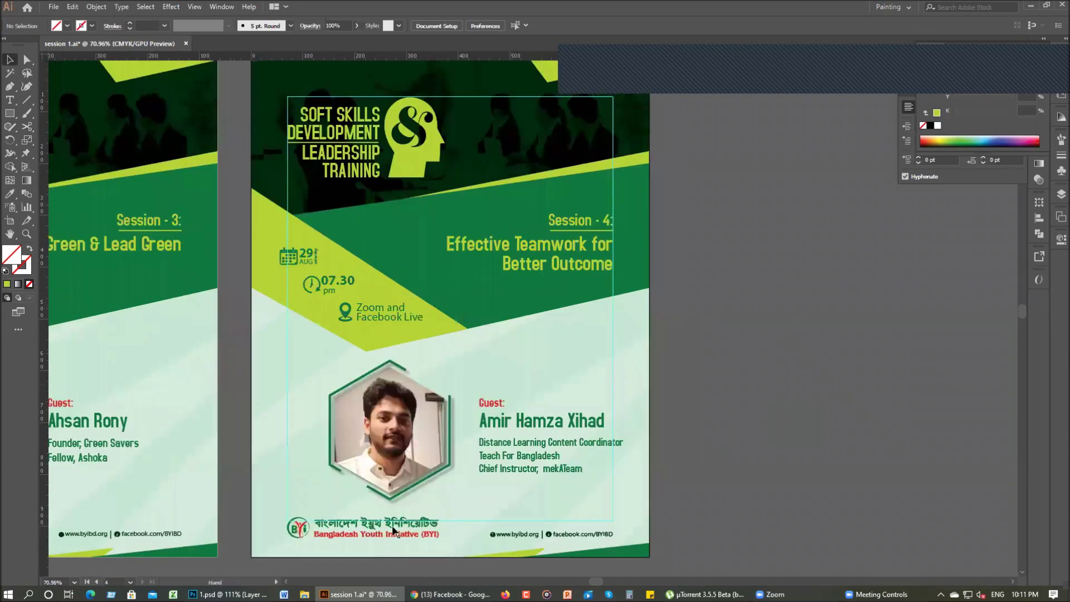
key("ctrl+minus")
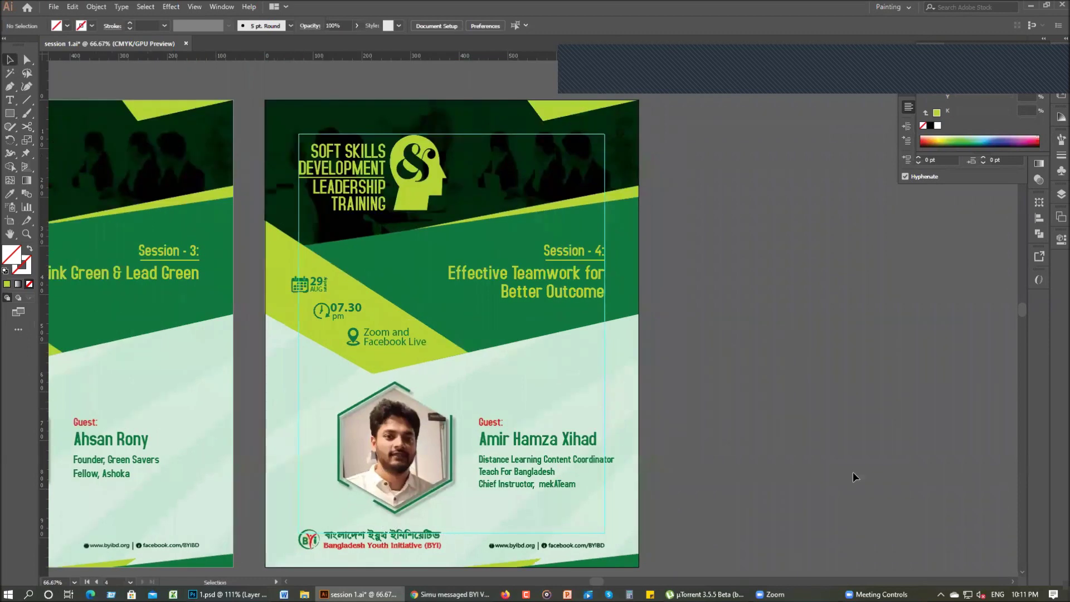
left_click_drag(771, 428, 767, 411)
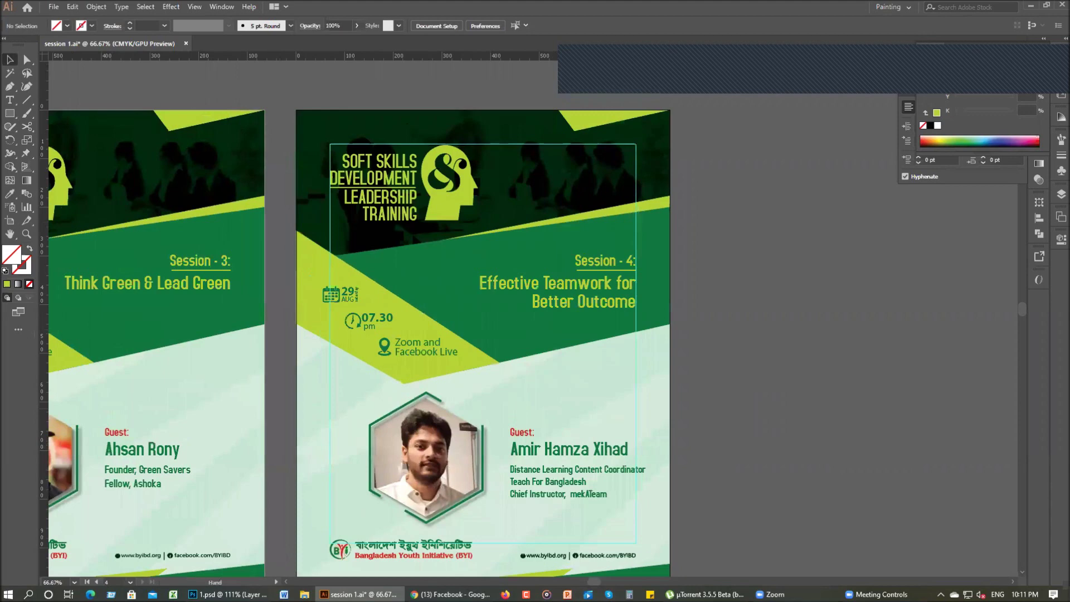
key("ctrl+minus")
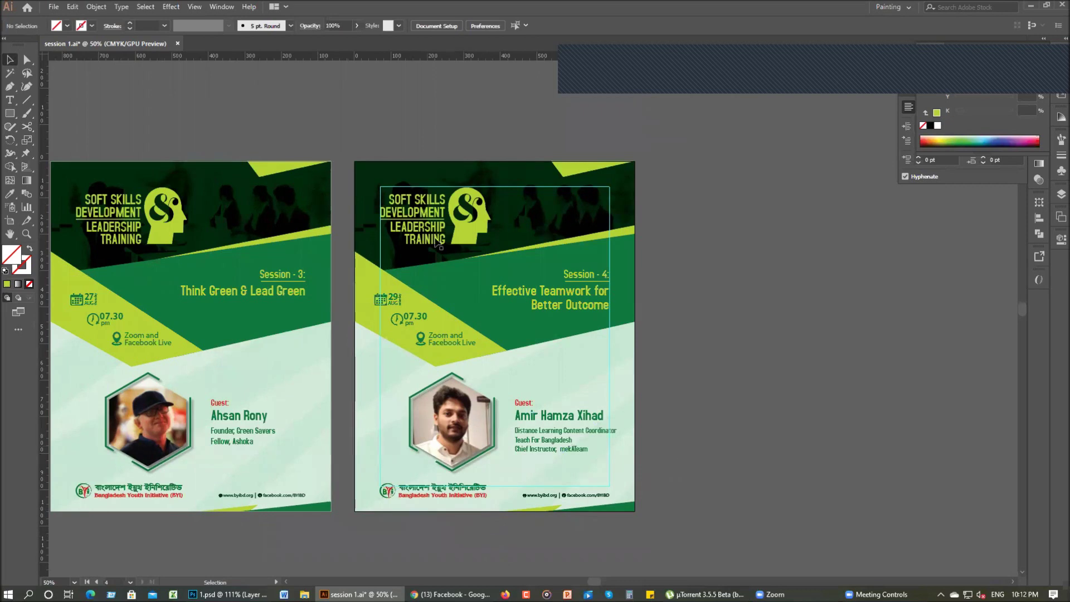
left_click(441, 219)
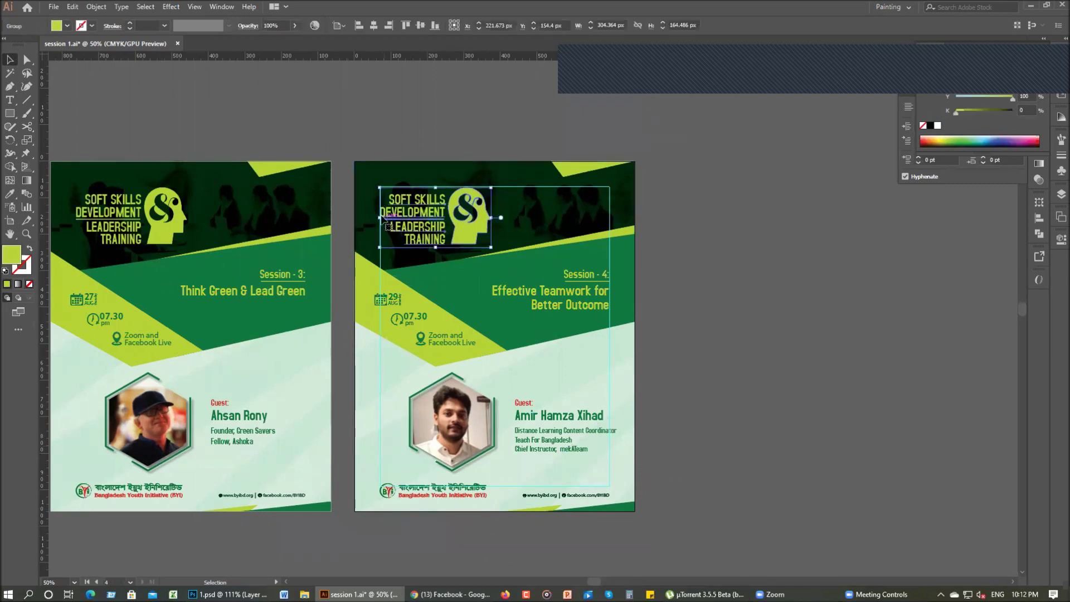
left_click(751, 339)
scroll(749, 357, "left", 3)
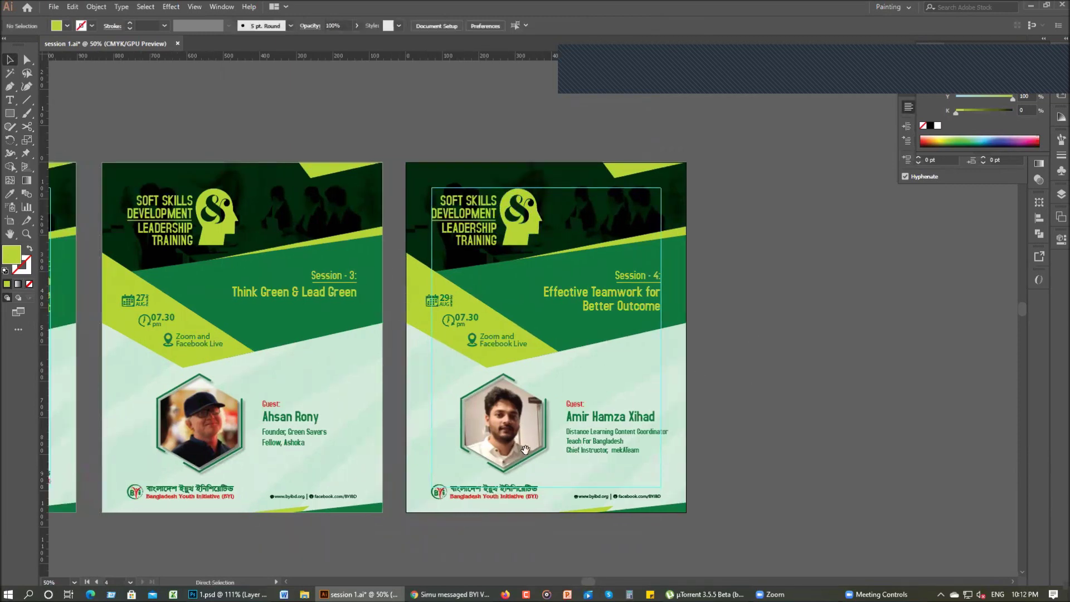
- Compare the margins and content placement across all four session posters in one overview
key("ctrl+minus")
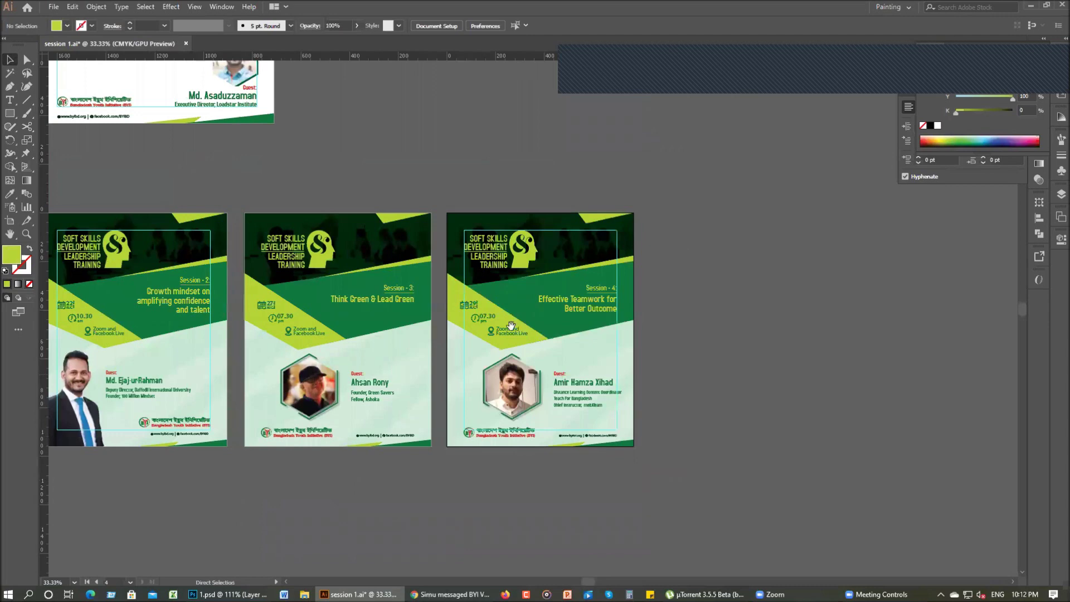
key("ctrl+minus")
left_click_drag(714, 375, 727, 384)
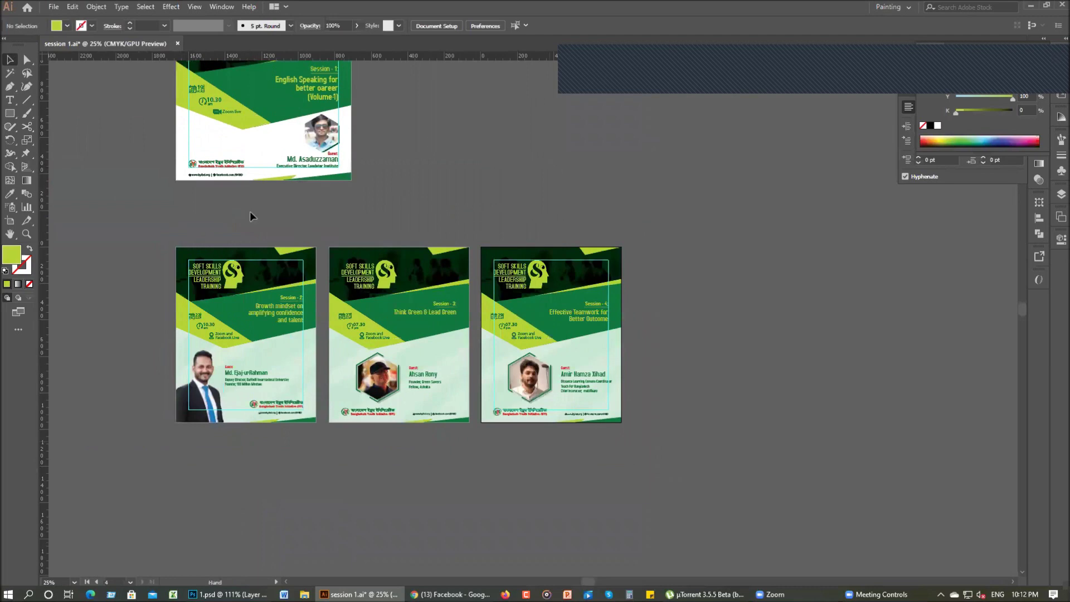
left_click_drag(250, 212, 299, 261)
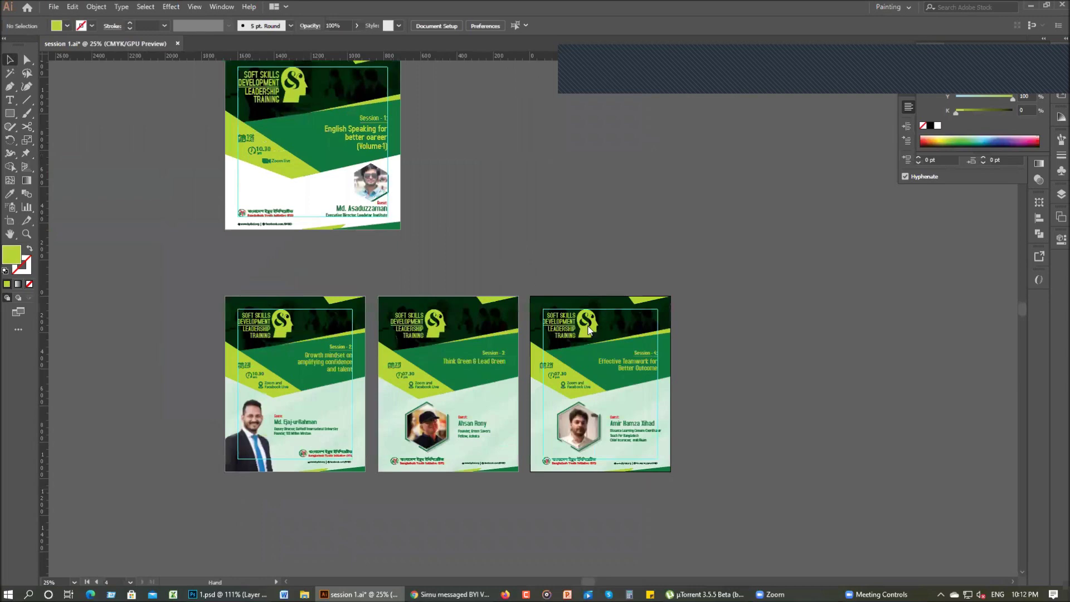
scroll(588, 326, "up", 2)
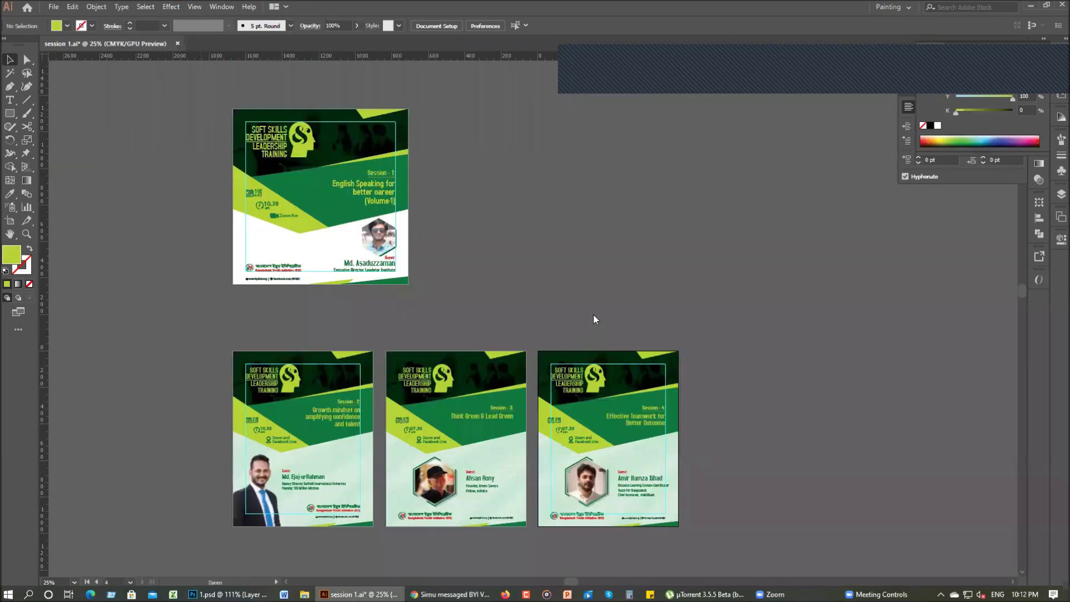
scroll(593, 319, "up", 1)
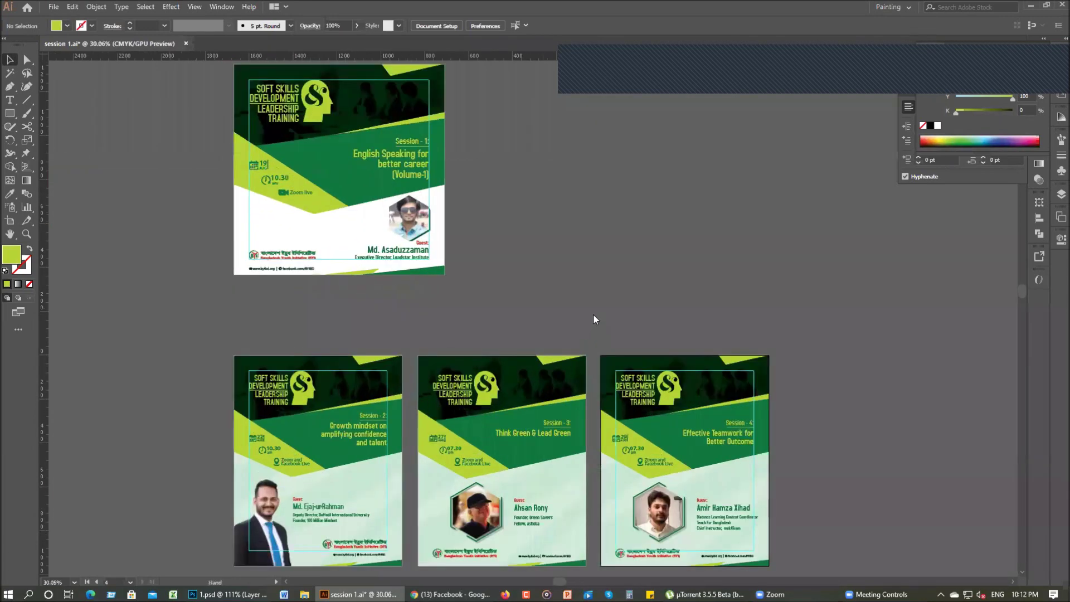
left_click_drag(593, 313, 558, 274)
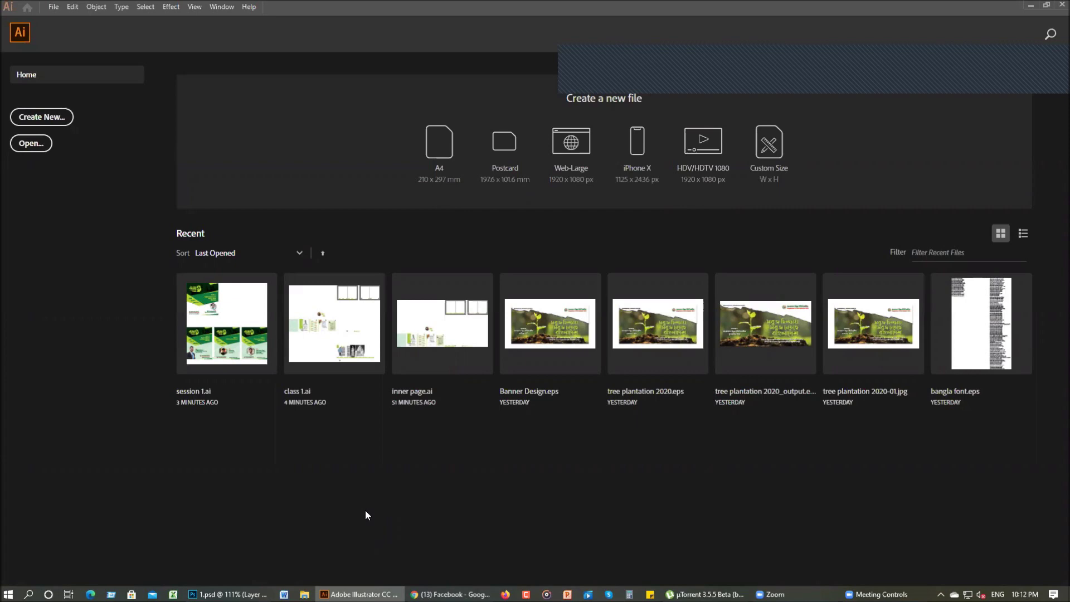
- Open the "durontho" Illustrator file from the magazine > durontho folder in Bangladesh Youth Initiative and bring its front cover into view
left_click(29, 146)
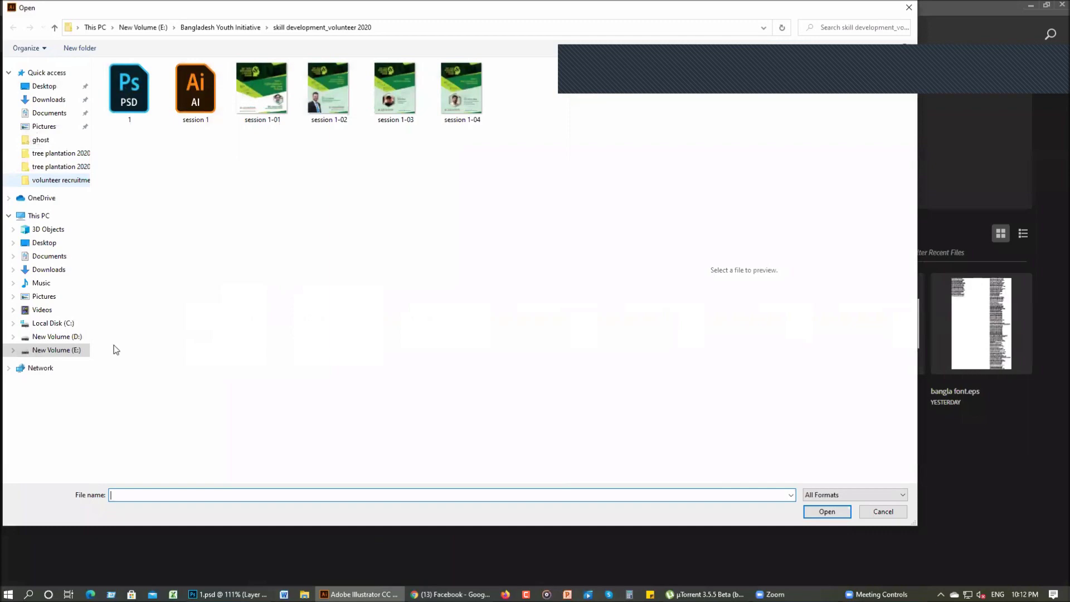
key("alt+Up")
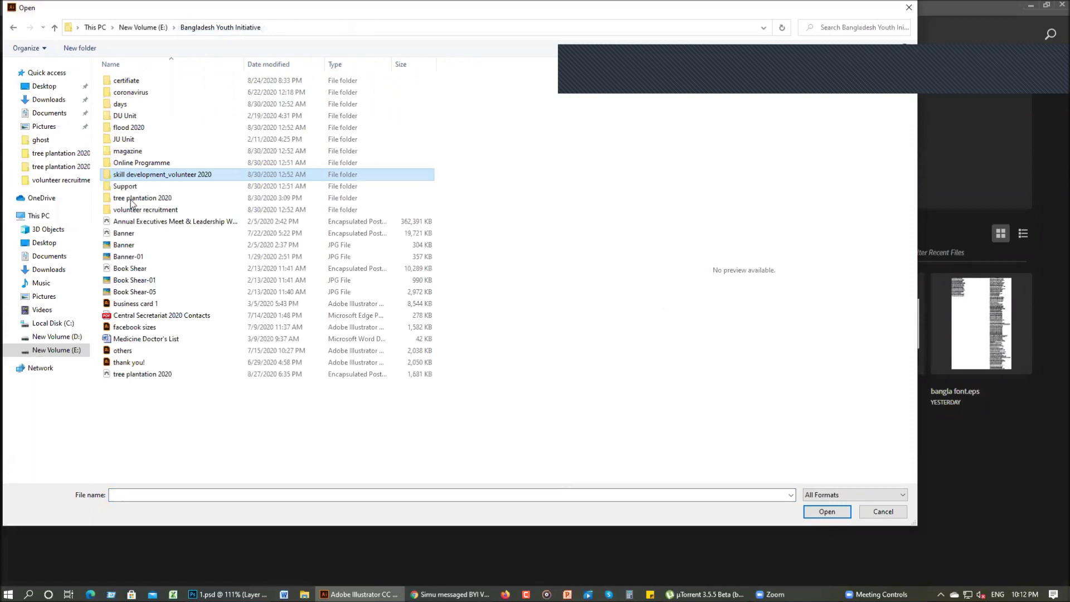
left_click(136, 304)
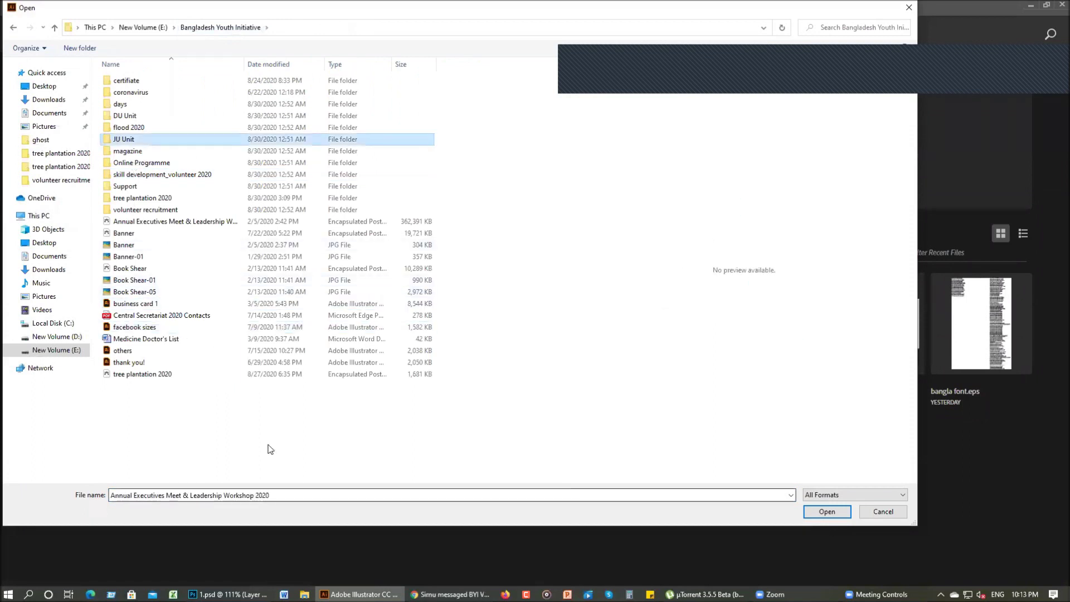
left_click(279, 441)
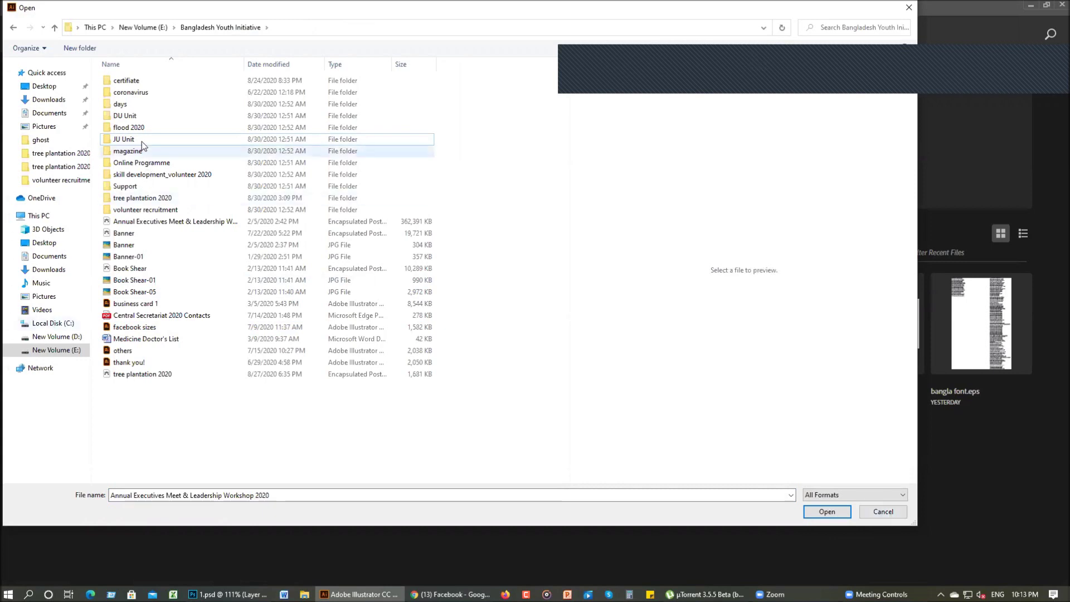
left_click(138, 137)
double_click(128, 149)
left_click(117, 81)
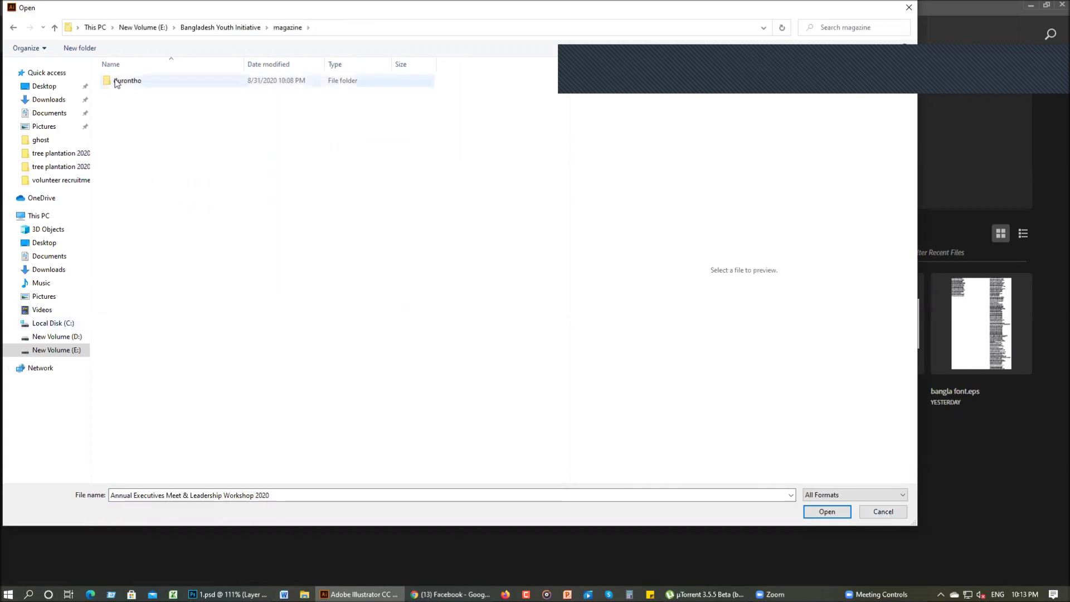
double_click(118, 81)
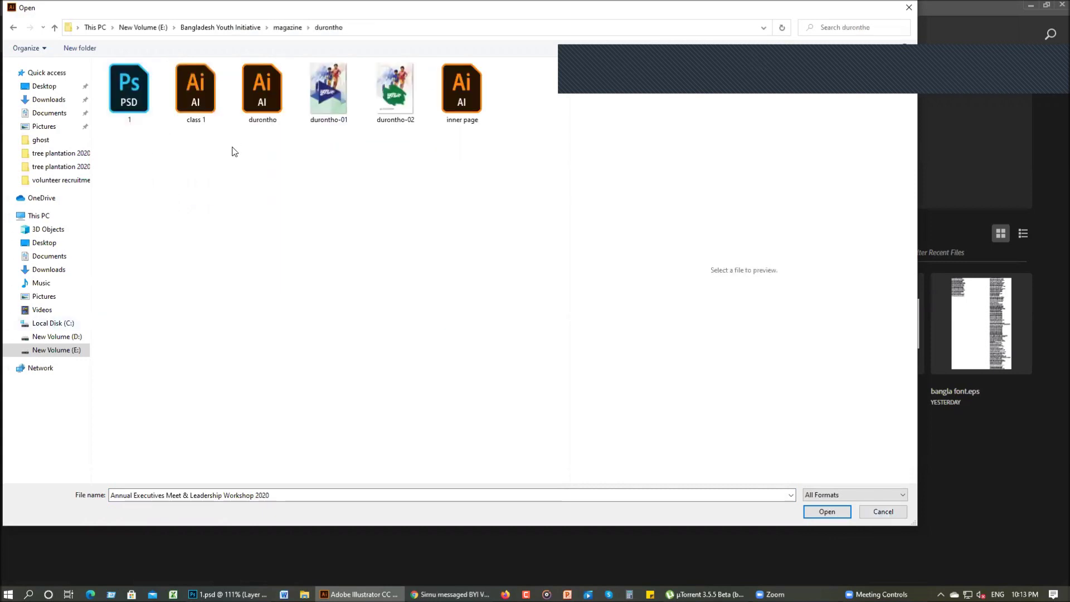
left_click(262, 90)
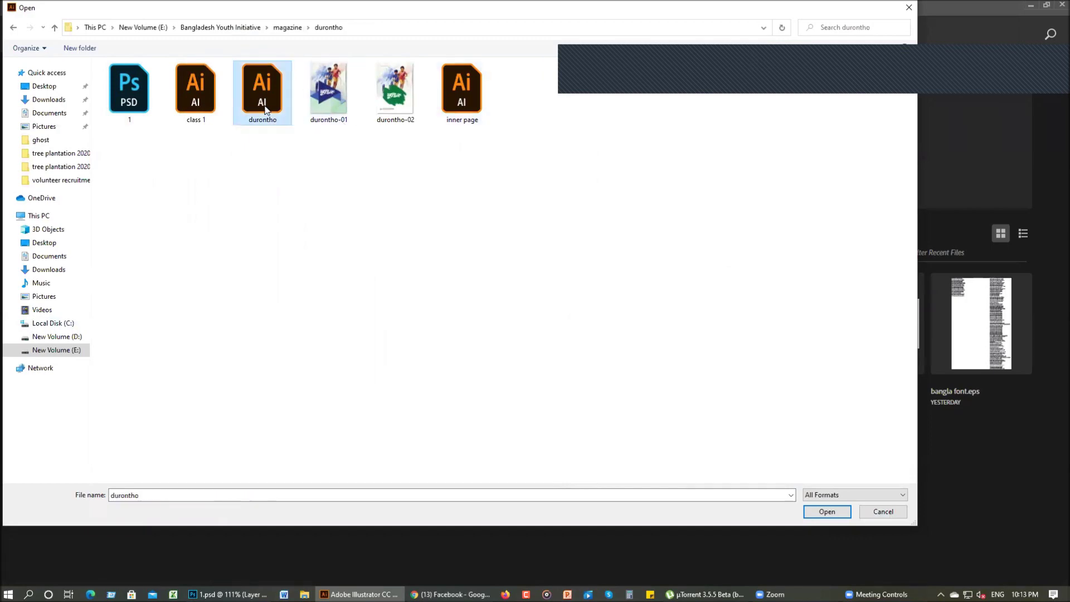
left_click(815, 512)
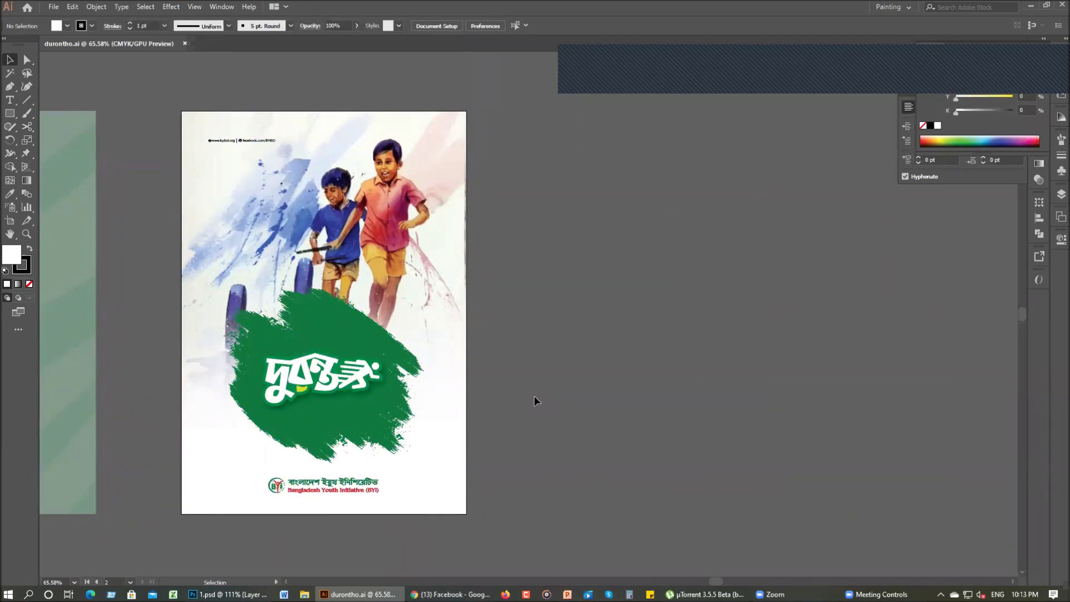
left_click_drag(492, 384, 573, 413)
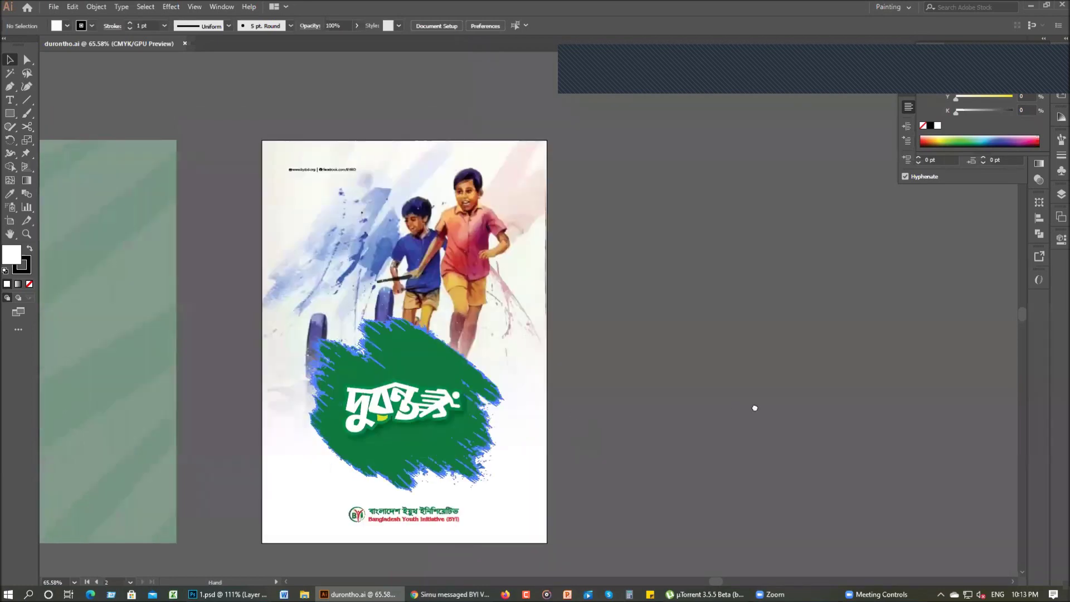
- Compare the blue triangle cover draft with the green brush-stroke front cover, including the spare shapes beside them
scroll(708, 396, "left", 5)
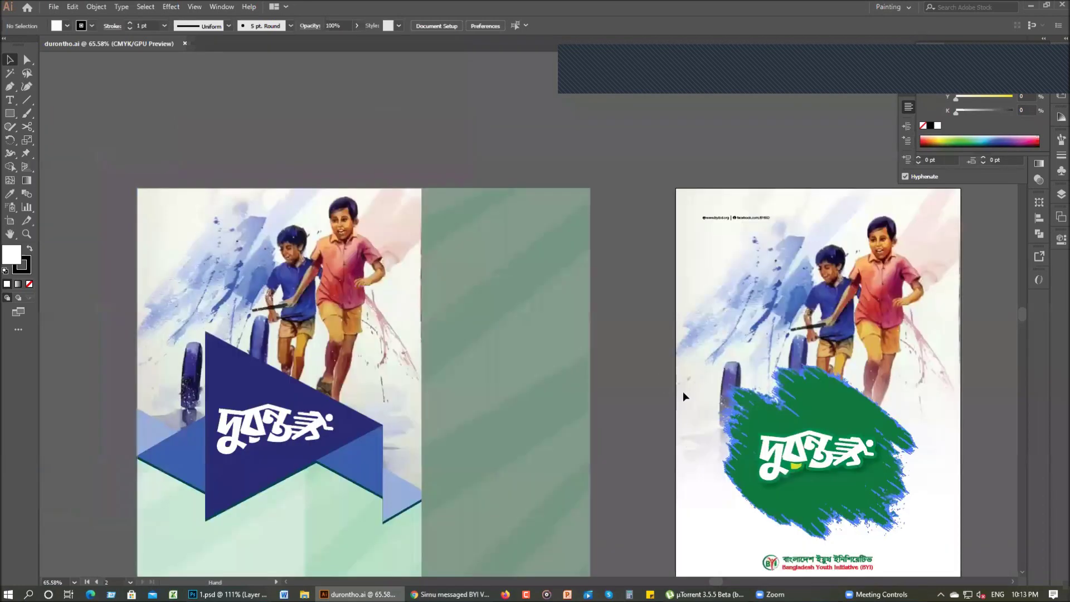
scroll(694, 398, "left", 2)
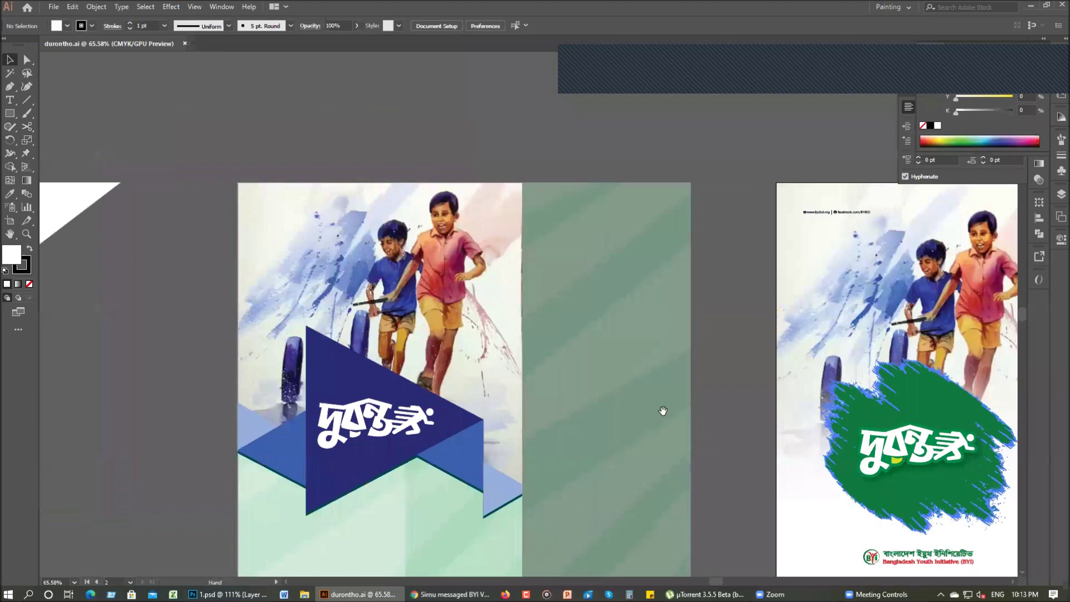
scroll(446, 438, "left", 1)
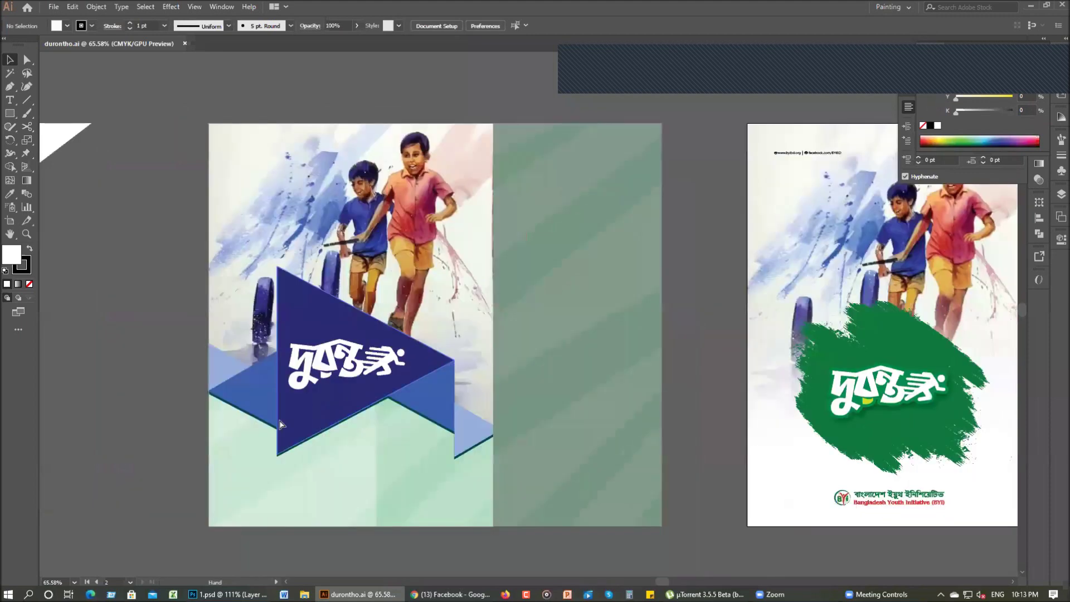
scroll(453, 496, "left", 6)
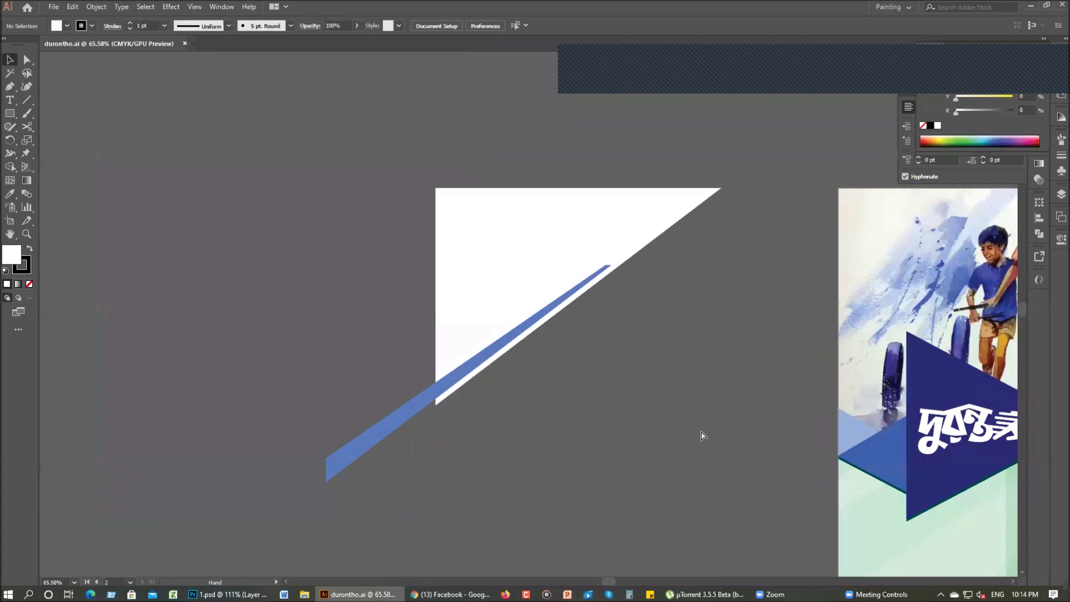
key("ctrl+minus")
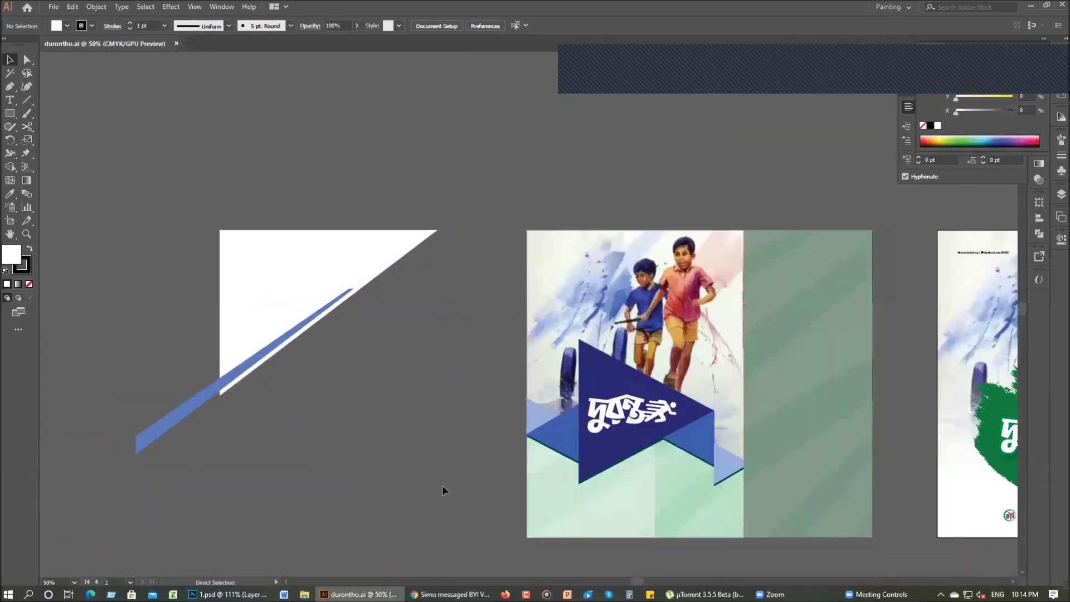
key("ctrl+minus")
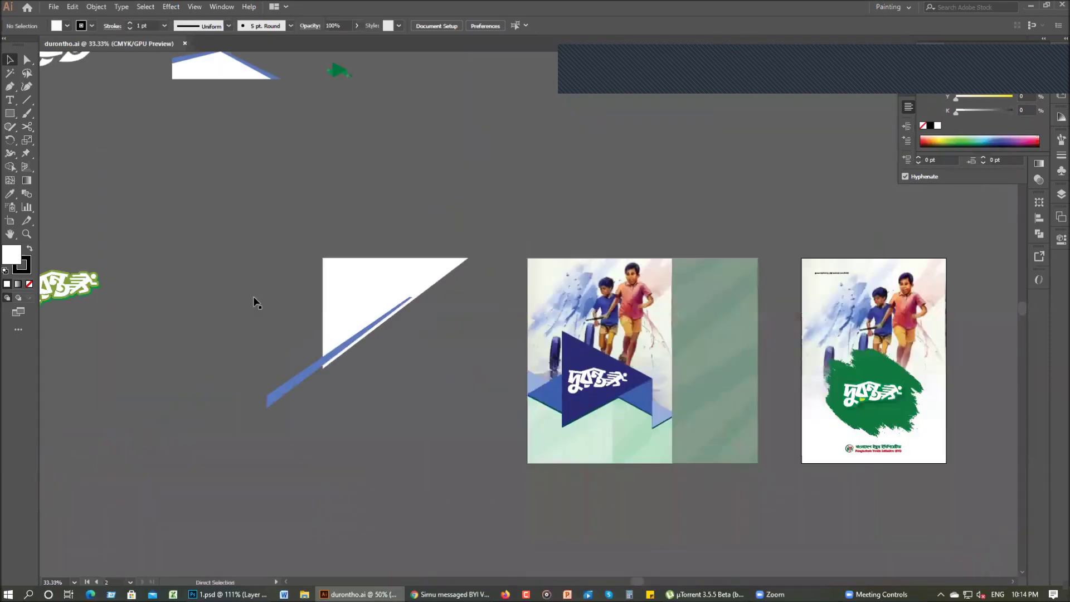
key("ctrl+0")
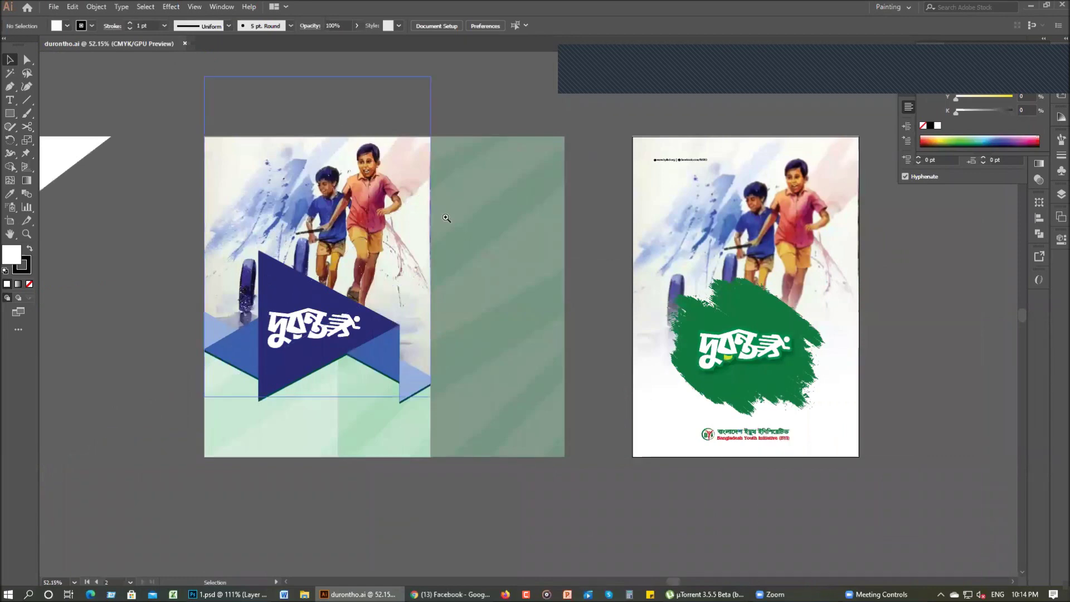
scroll(678, 457, "right", 5)
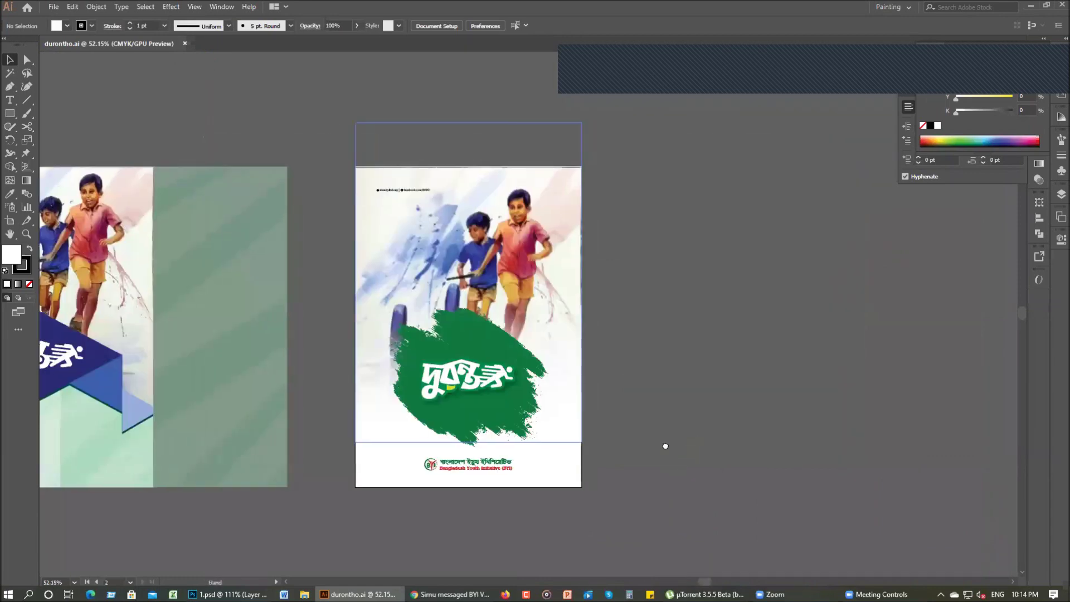
scroll(660, 446, "up", 2)
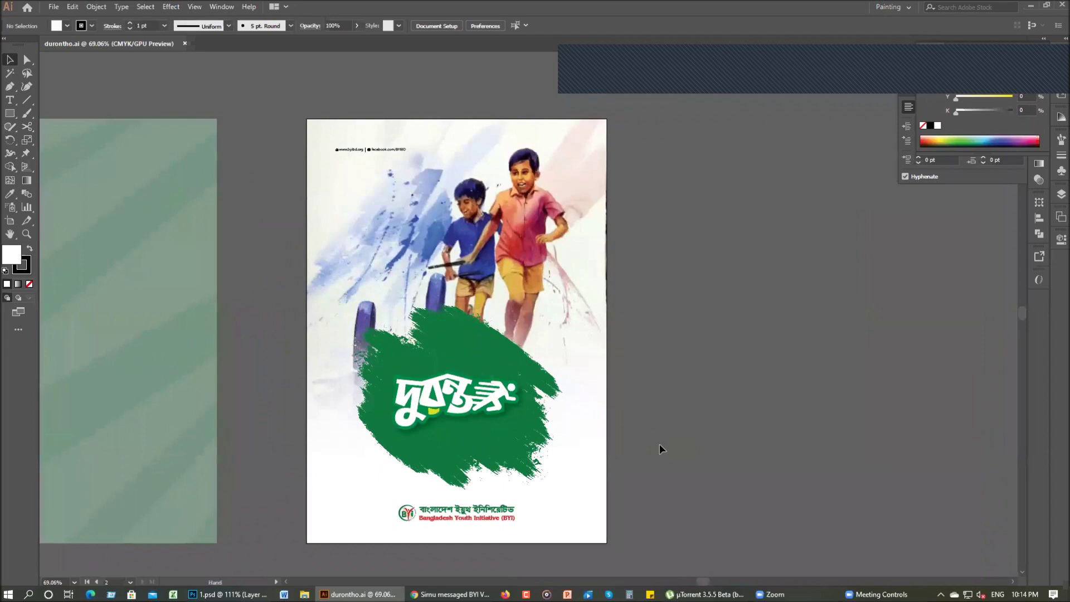
scroll(660, 446, "right", 1)
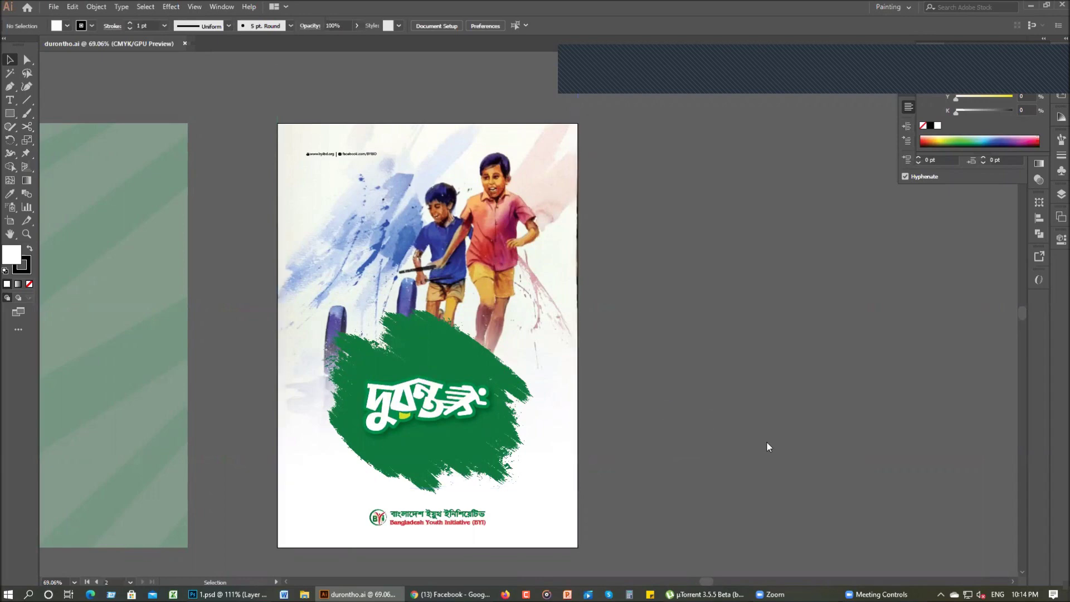
- Save a copy of the durontho cover file to the Desktop as an Adobe Illustrator file in Illustrator CS6 version
key("ctrl+shift+s")
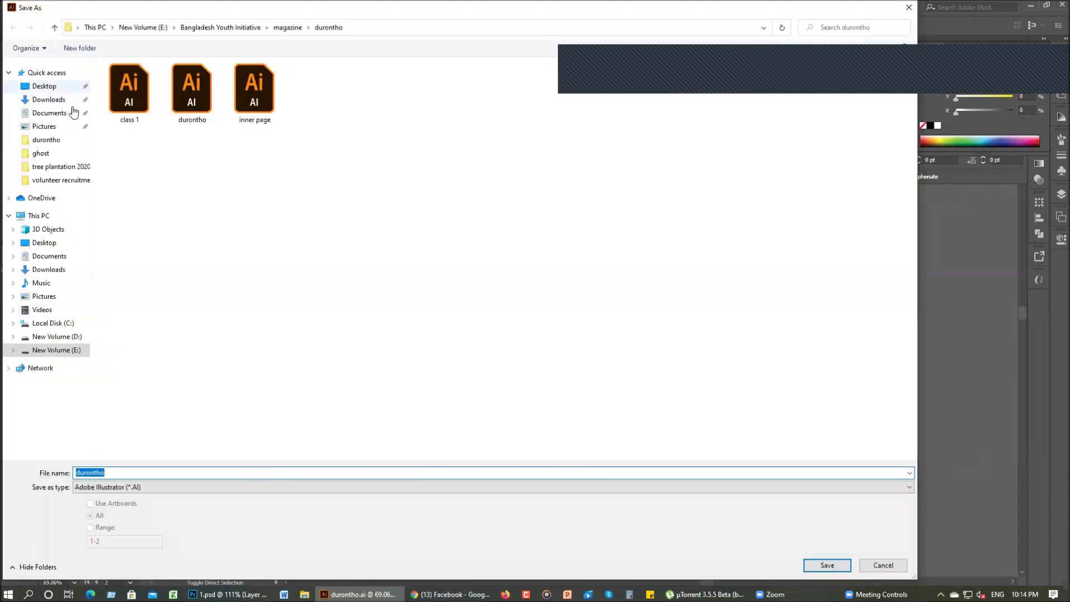
left_click(47, 86)
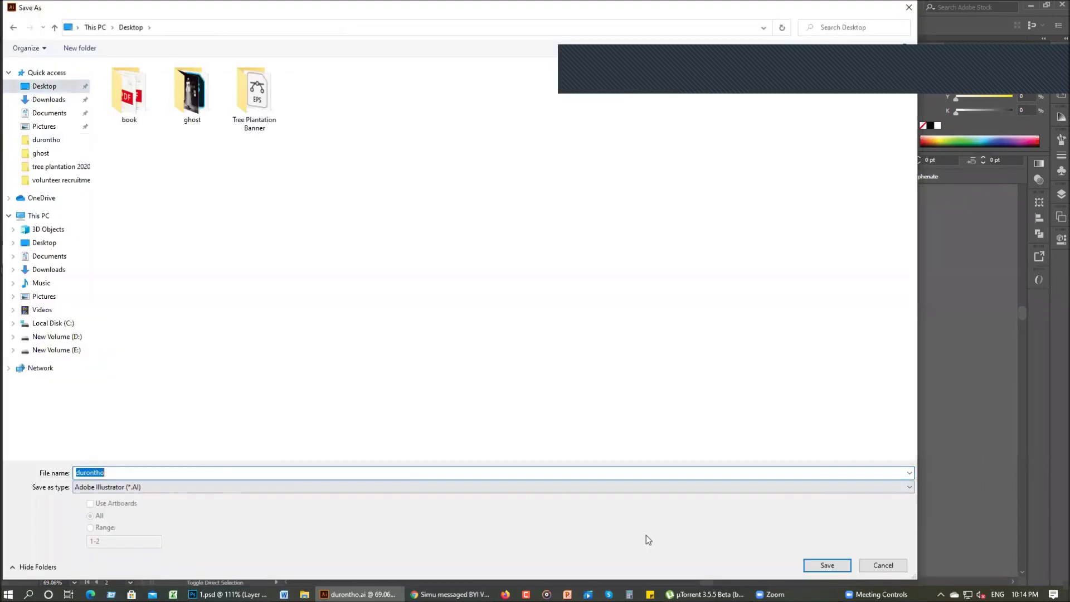
left_click(827, 565)
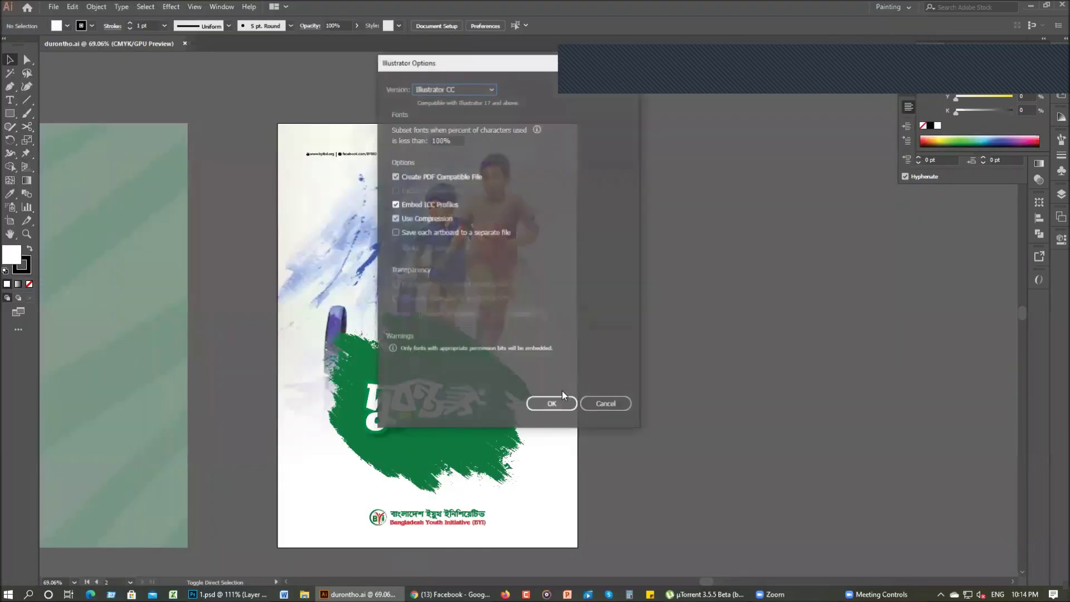
left_click(454, 89)
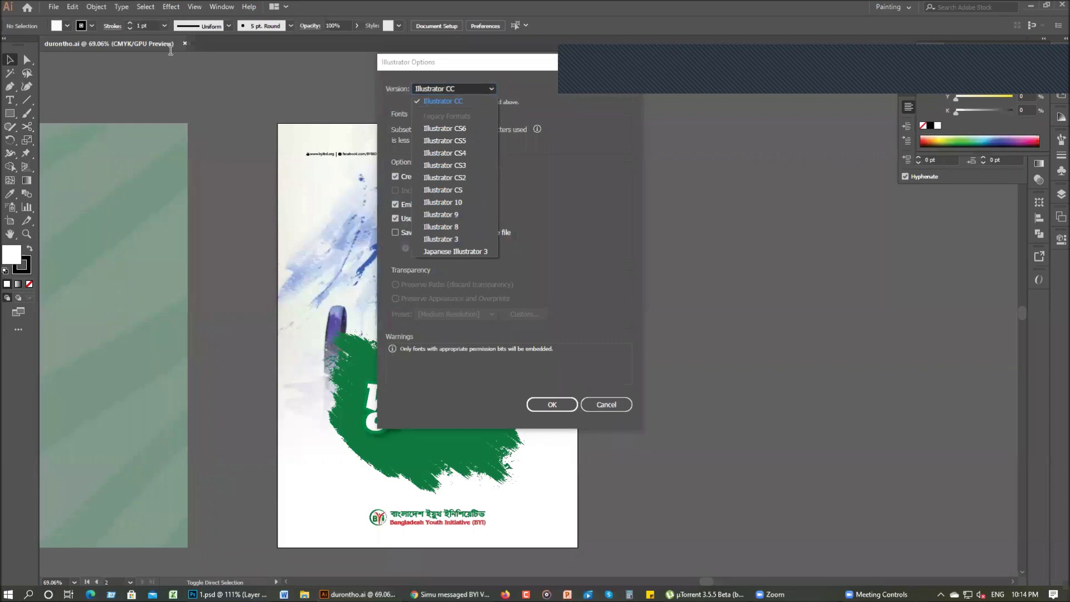
key("Down")
key("Return")
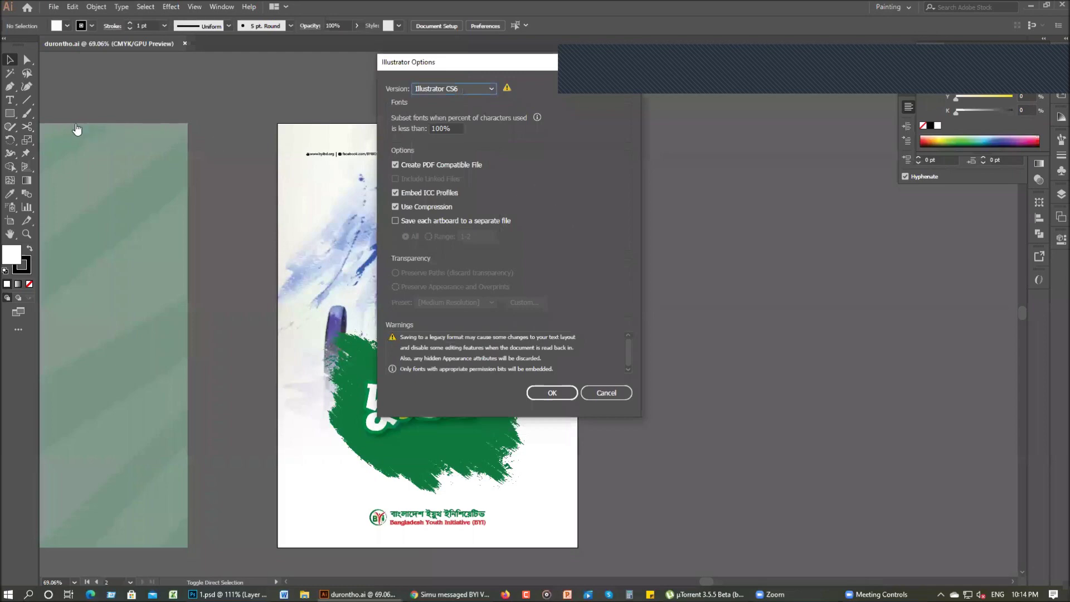
- Switch to Gmail in Chrome, enter the recipient's e-mail in a new message and send it with the file attached
key("alt+Tab")
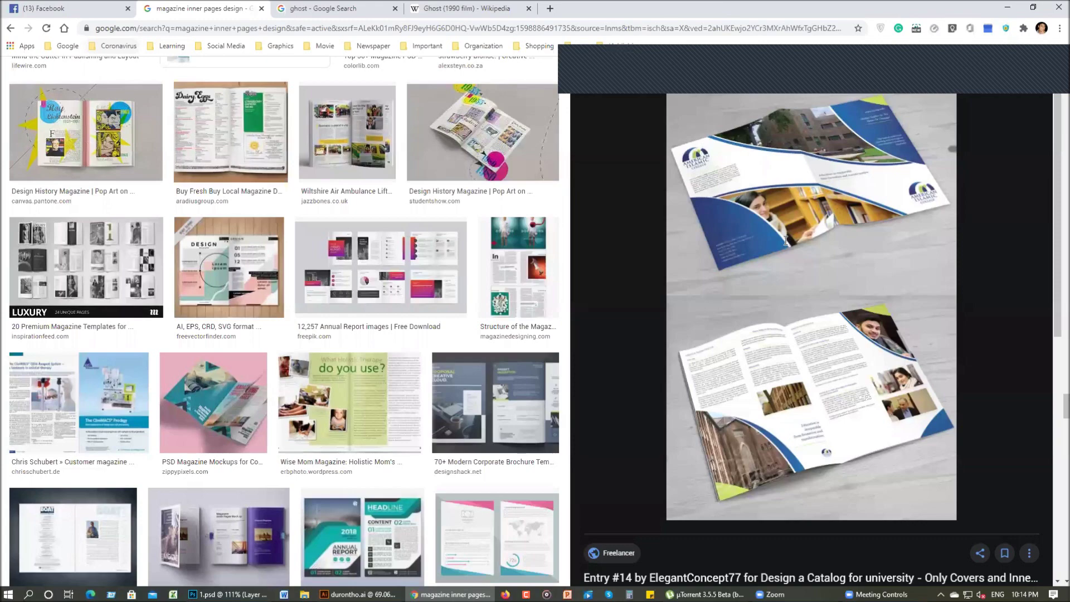
key("ctrl+4")
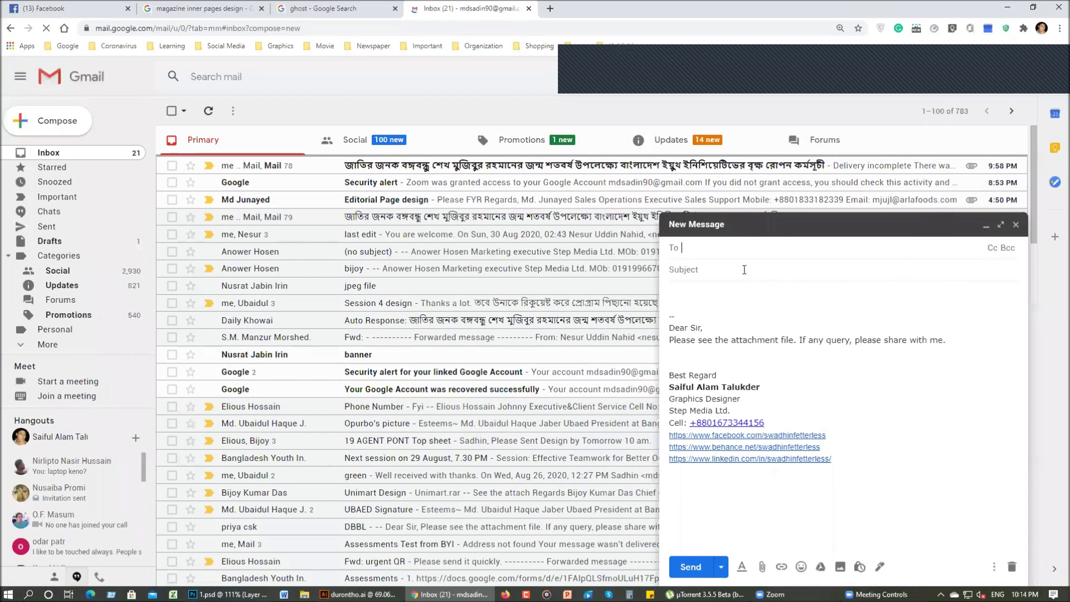
type("je")
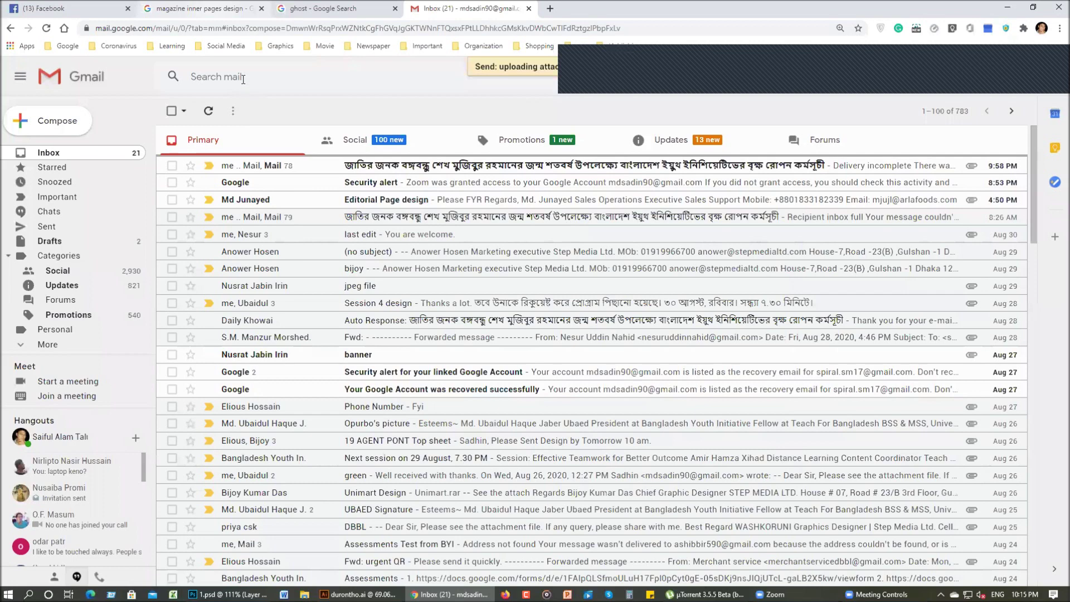
- Search Google Images for "magazine cover" and look through the cover examples
key("ctrl+2")
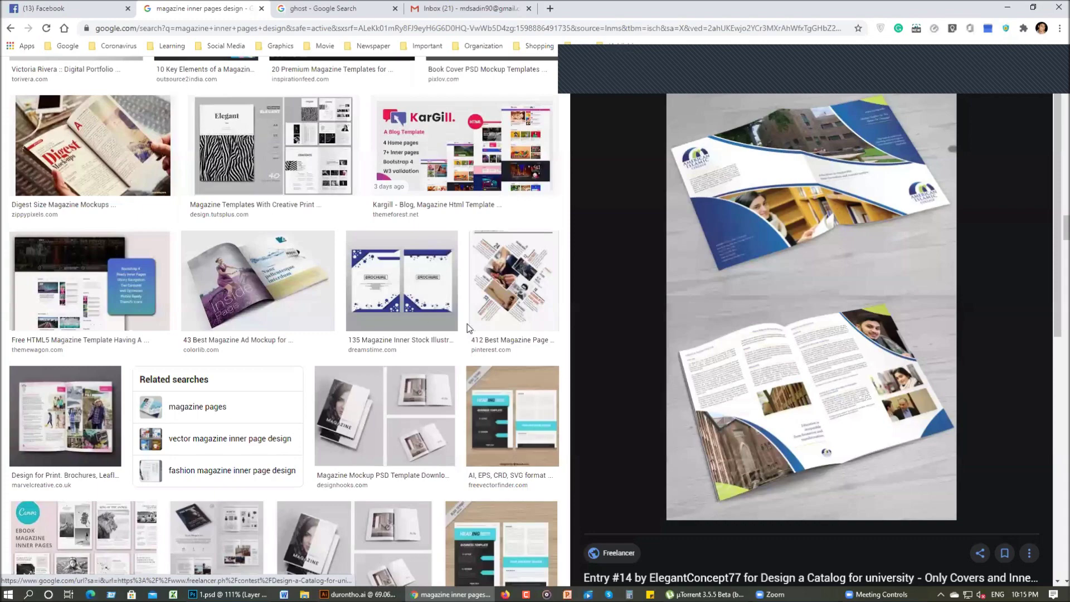
scroll(535, 273, "up", 10)
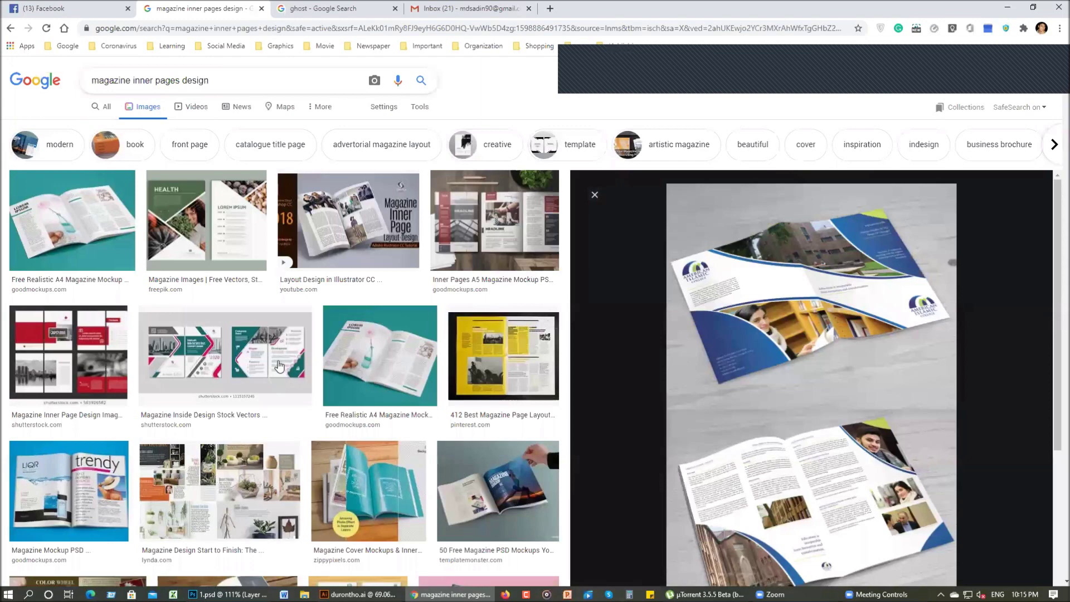
type("magazine cov")
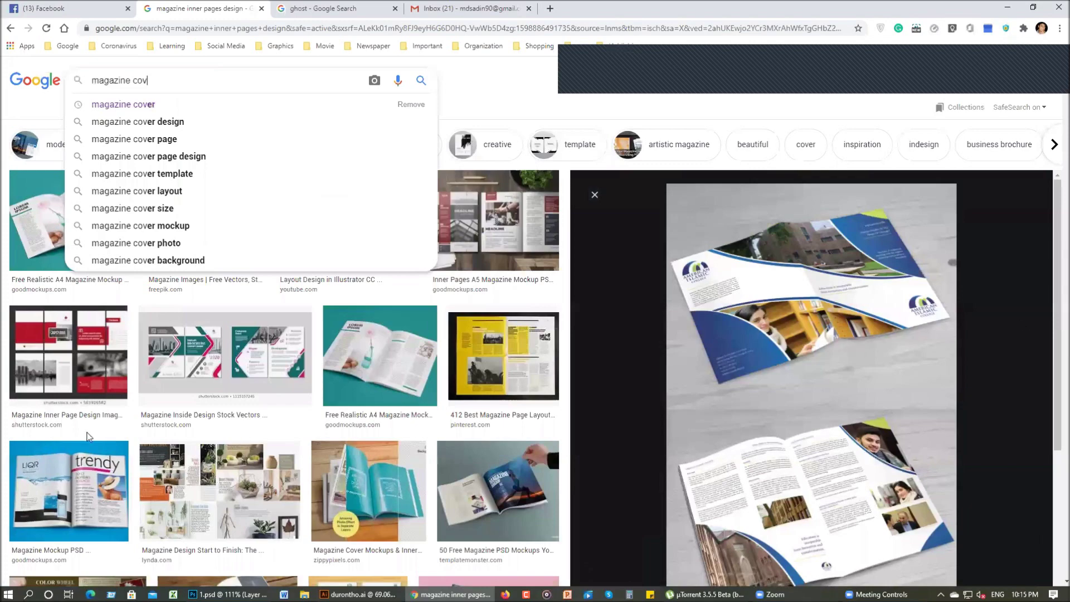
type("er")
key("Return")
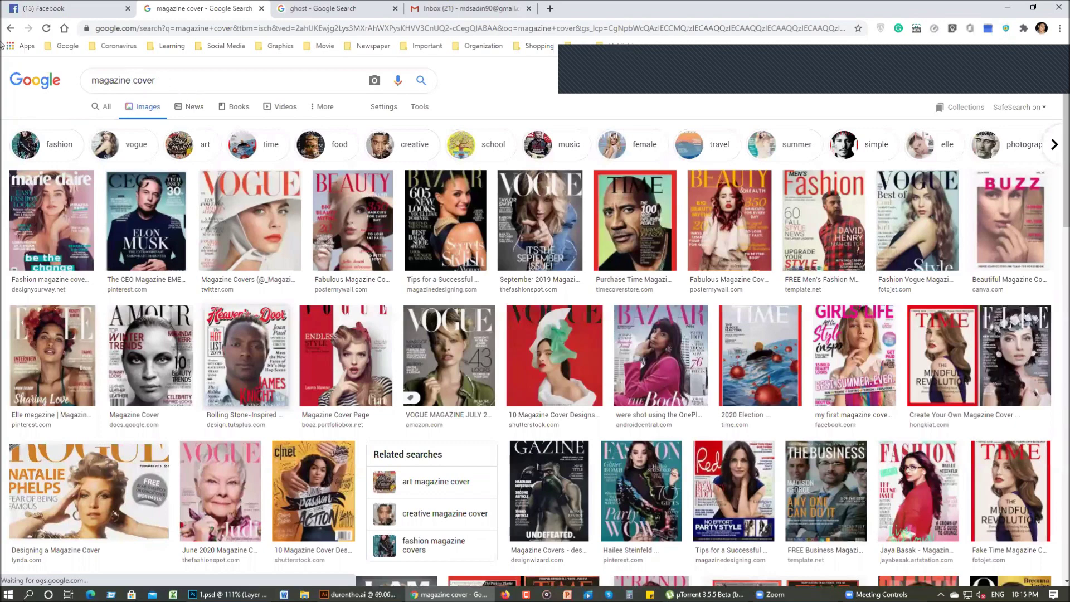
key("Page_Down")
key("Page_Down")
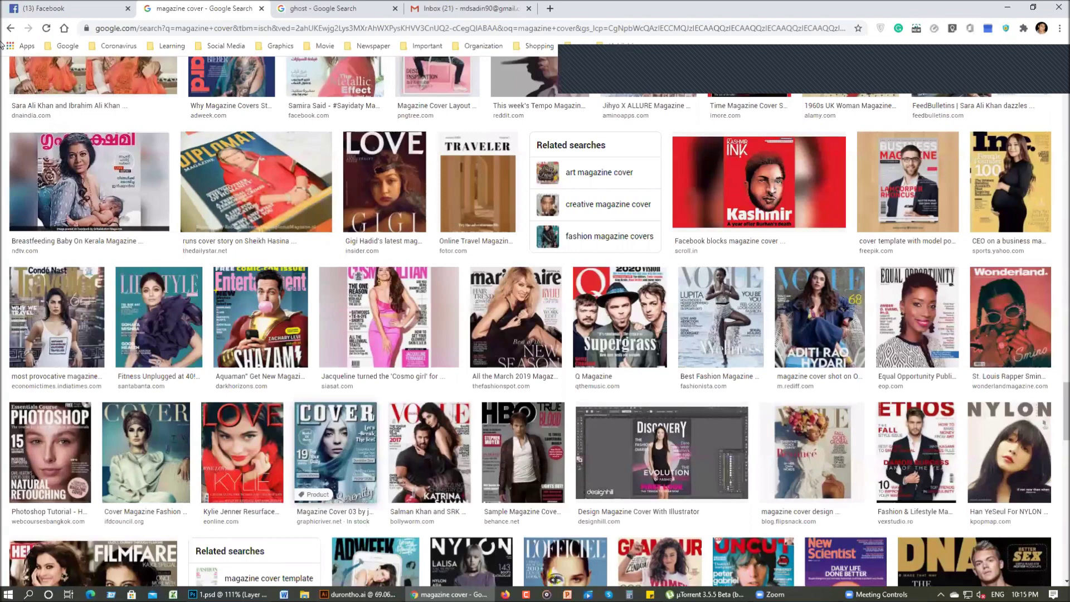
key("Home")
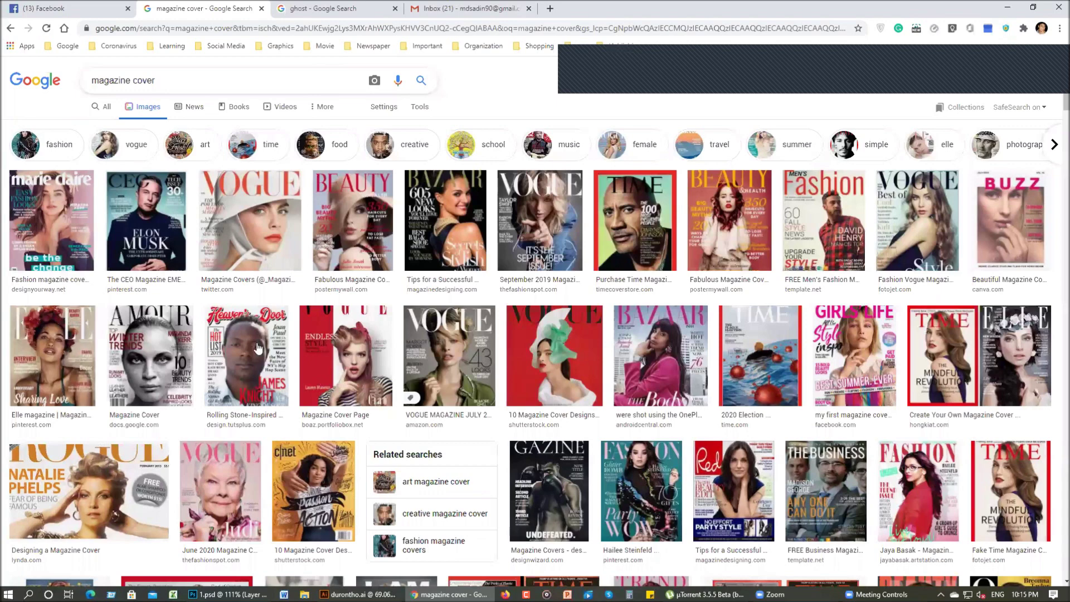
- Search Google Images for "cover" and browse the general cover designs
key("alt+Left")
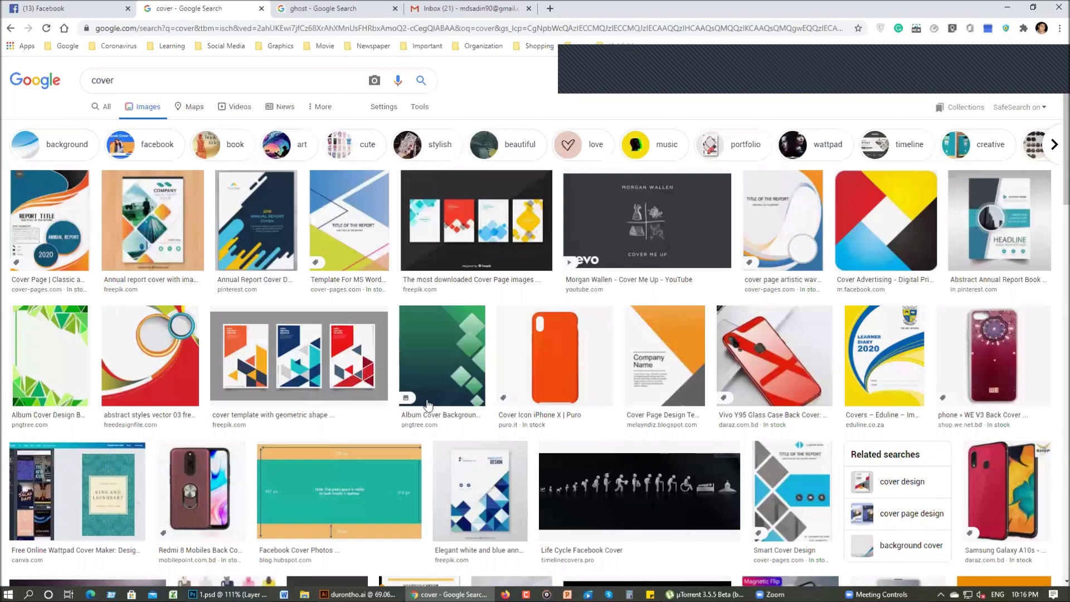
scroll(427, 404, "down", 5)
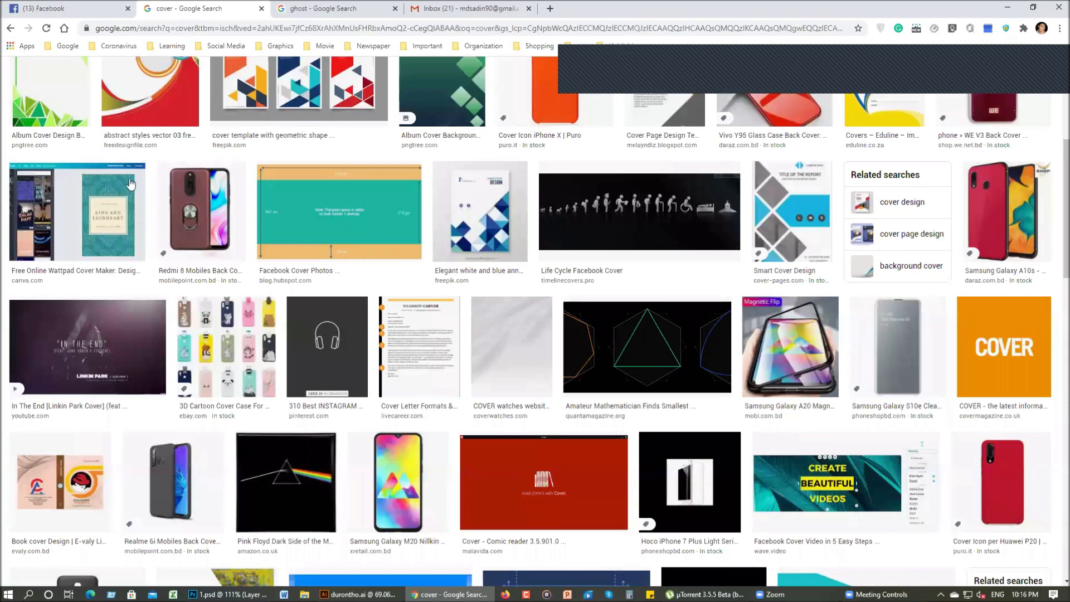
scroll(130, 183, "down", 6)
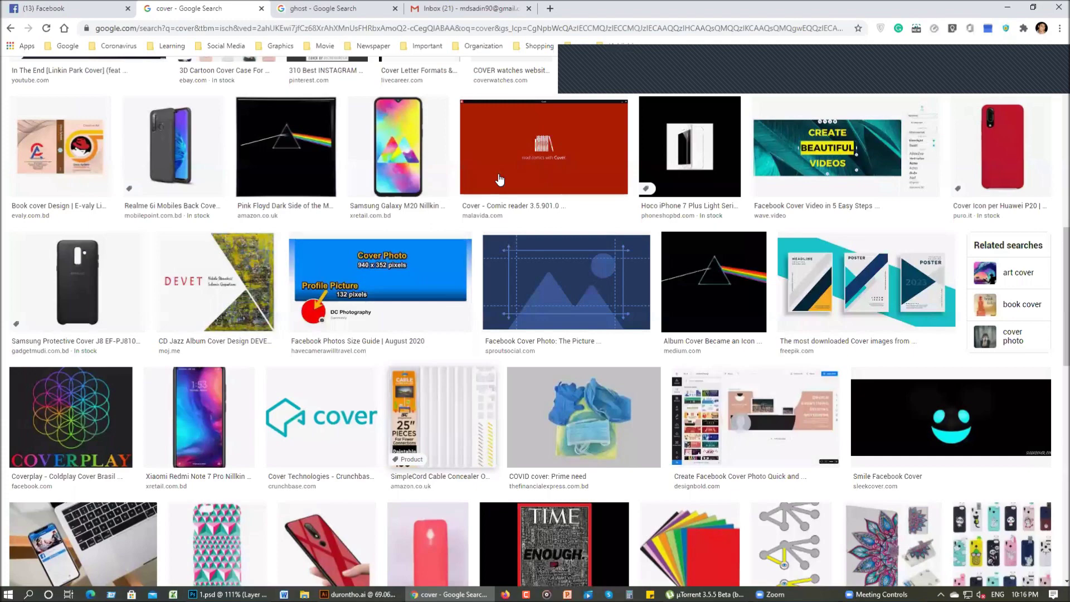
scroll(499, 179, "up", 10)
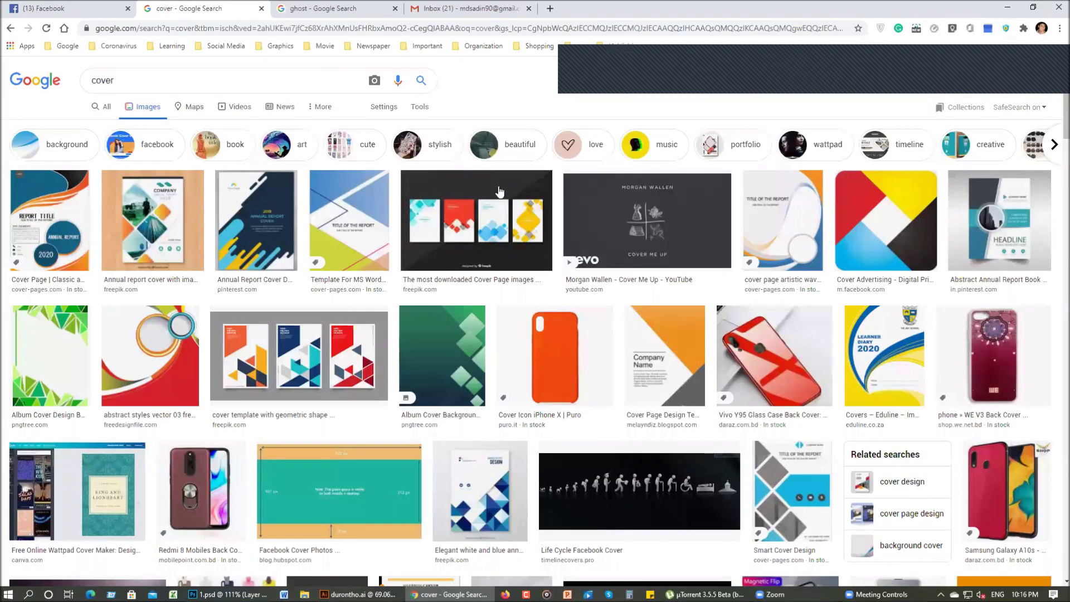
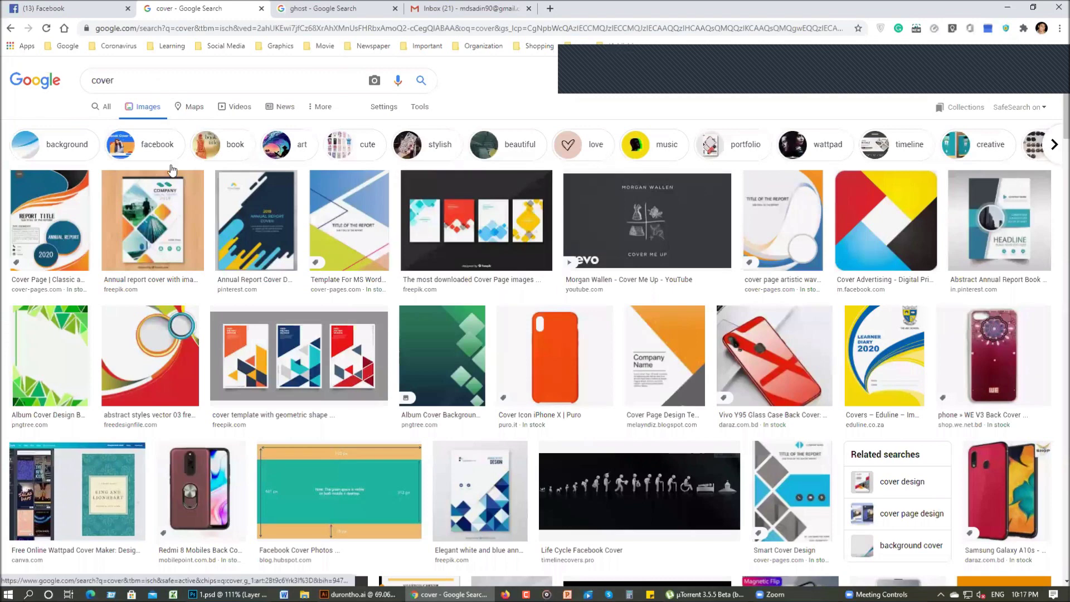
- Search Google Images for "flyer" and preview the Professional Business Flyer Design and Freepik's purple and orange flyer templates
type("flyer")
key("Return")
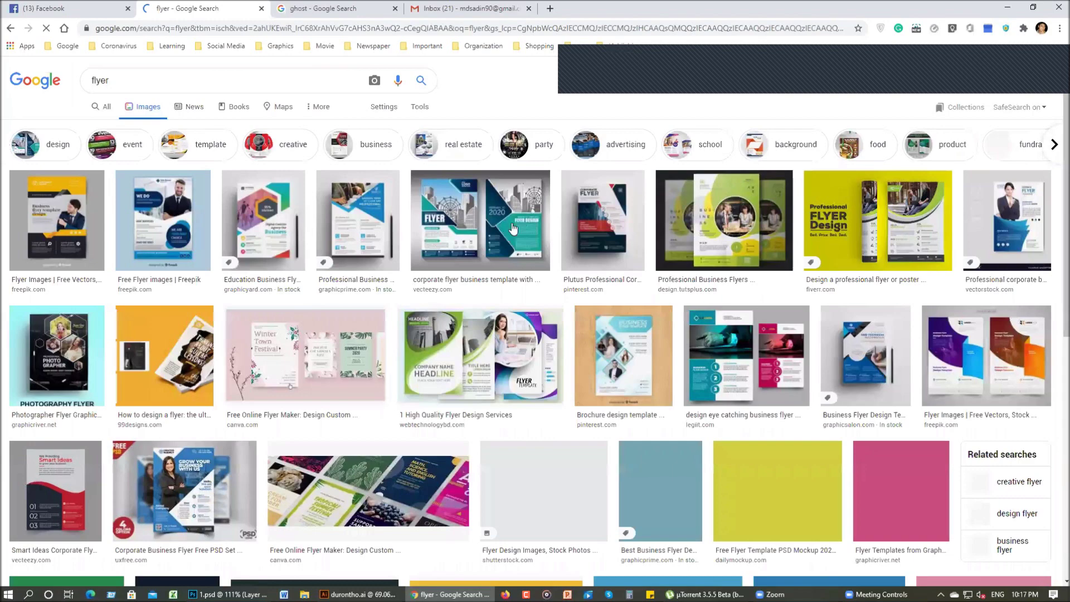
left_click(358, 220)
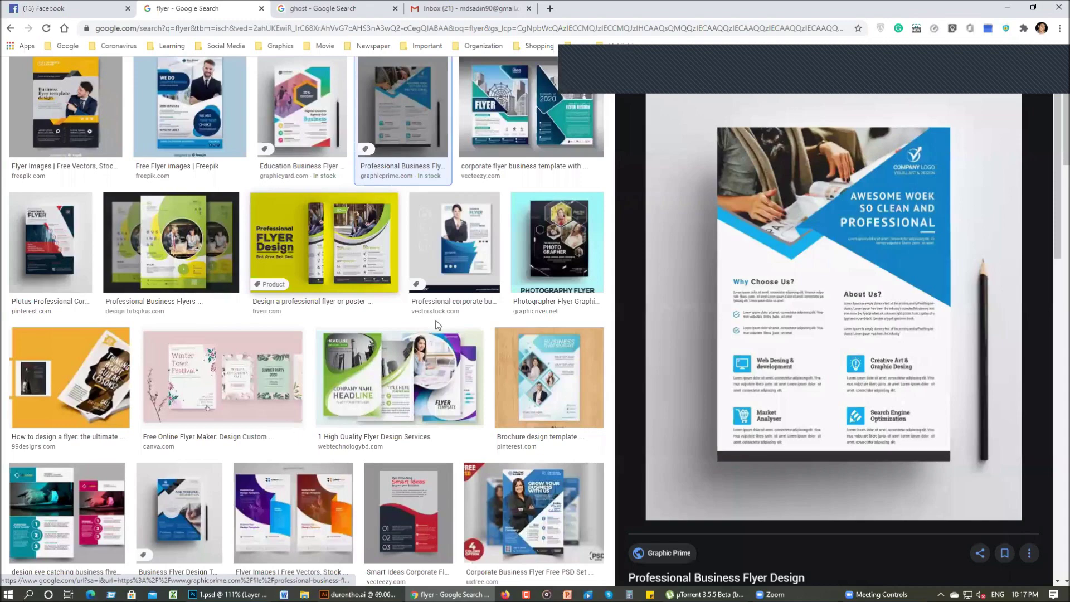
key("Down")
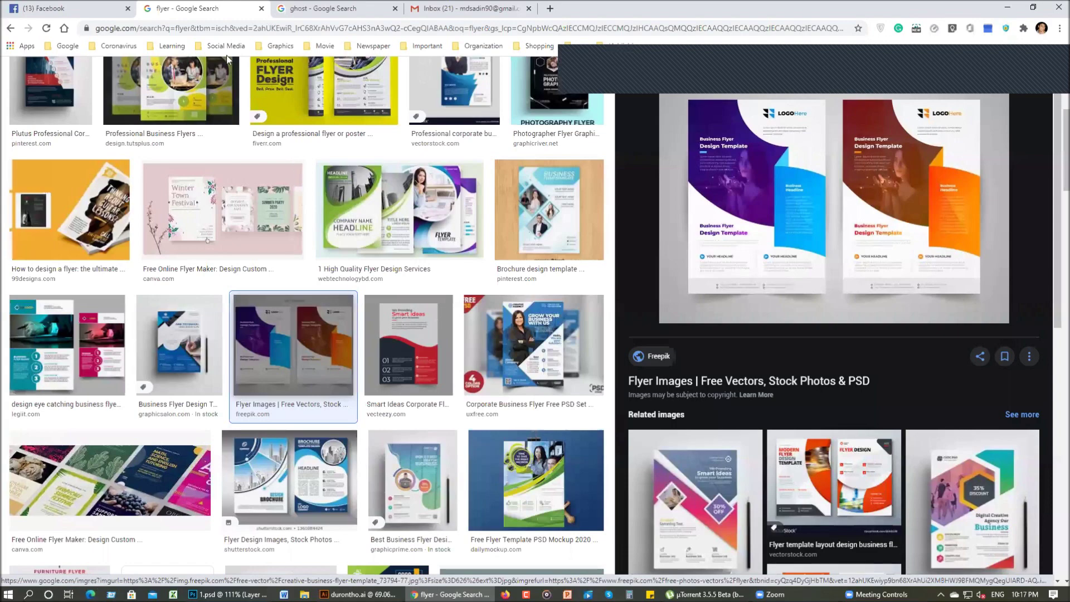
scroll(229, 61, "down", 5)
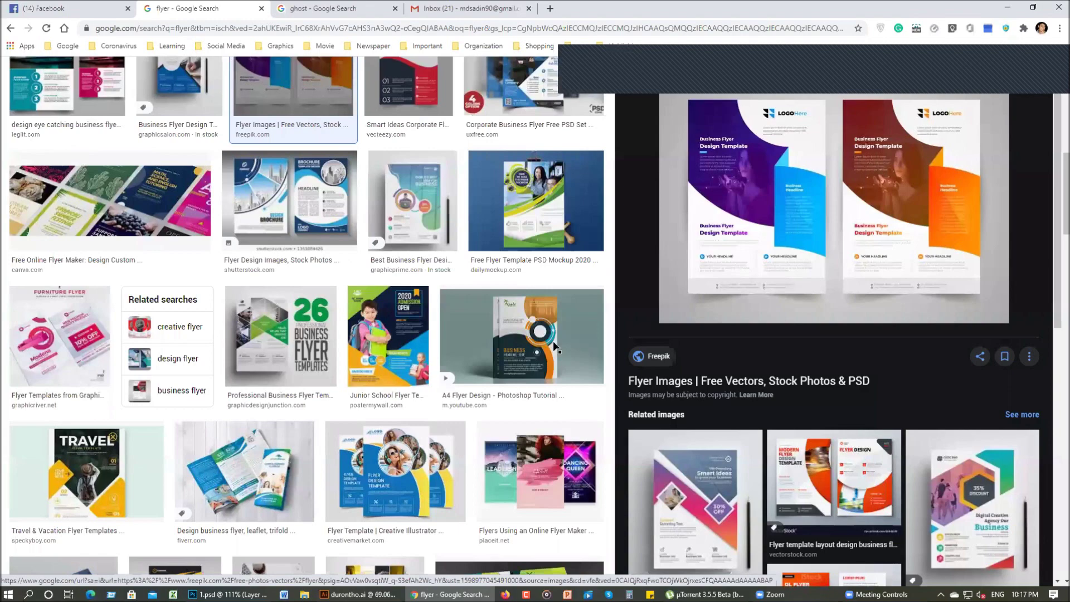
- Switch to Illustrator to examine the Ghost article pages in class 1.ai, then return to the flyer results in Chrome
key("alt+Tab")
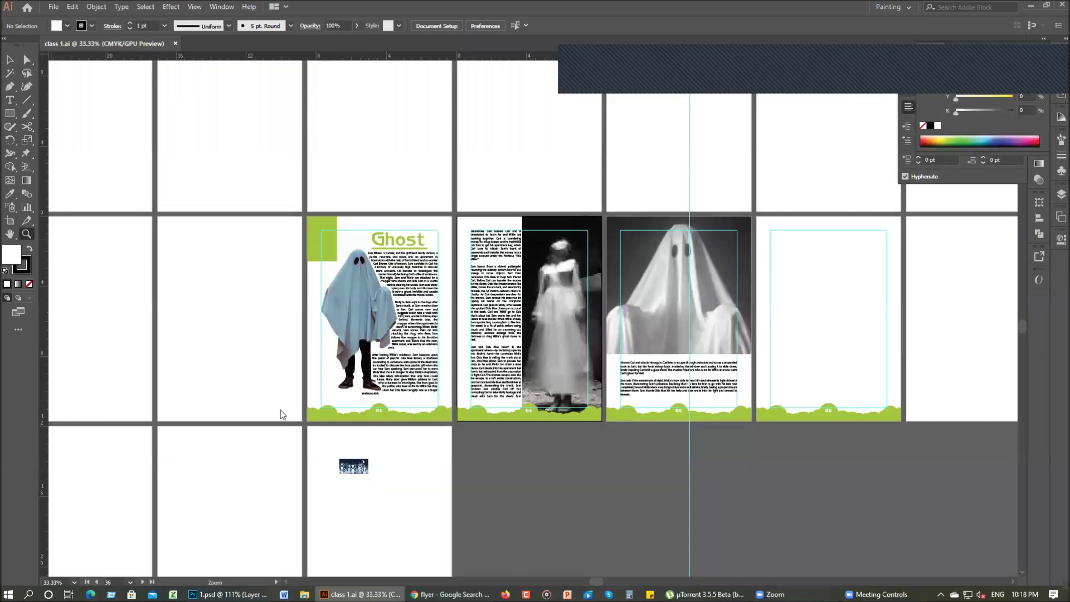
scroll(281, 414, "up", 2)
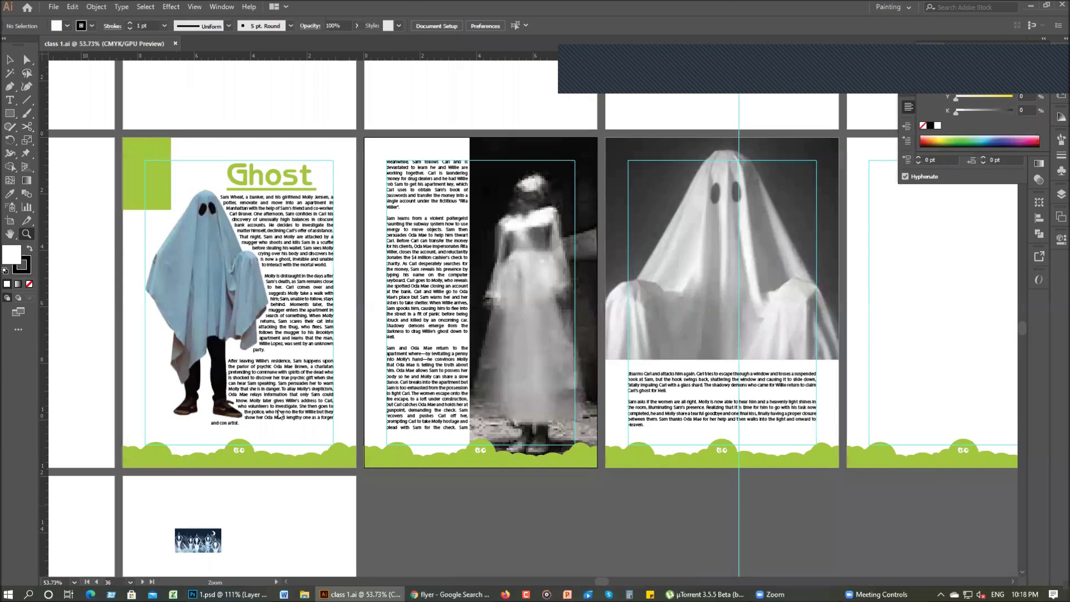
key("alt+Tab")
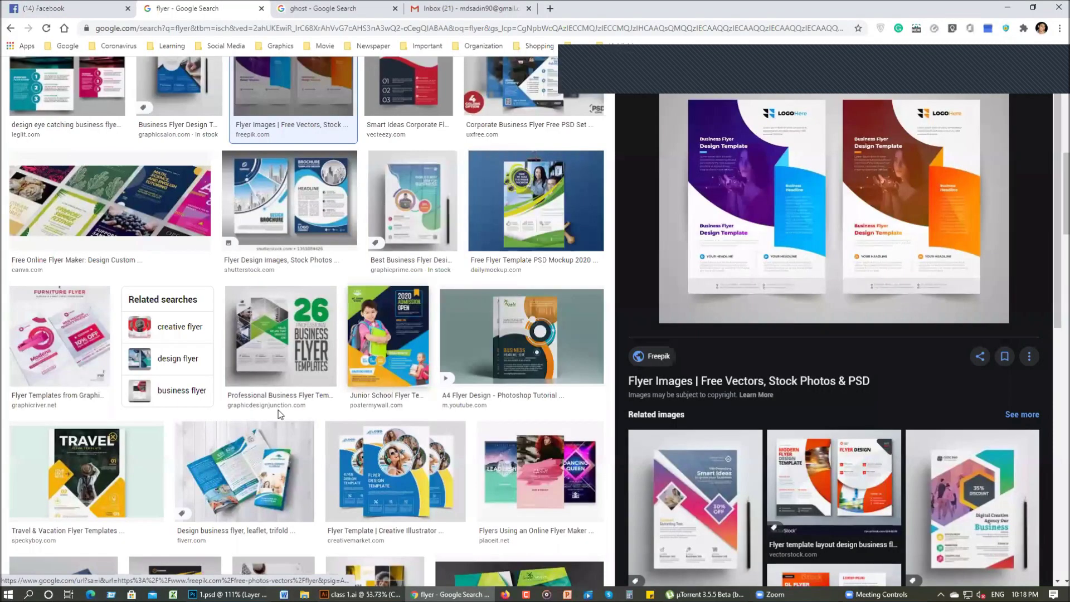